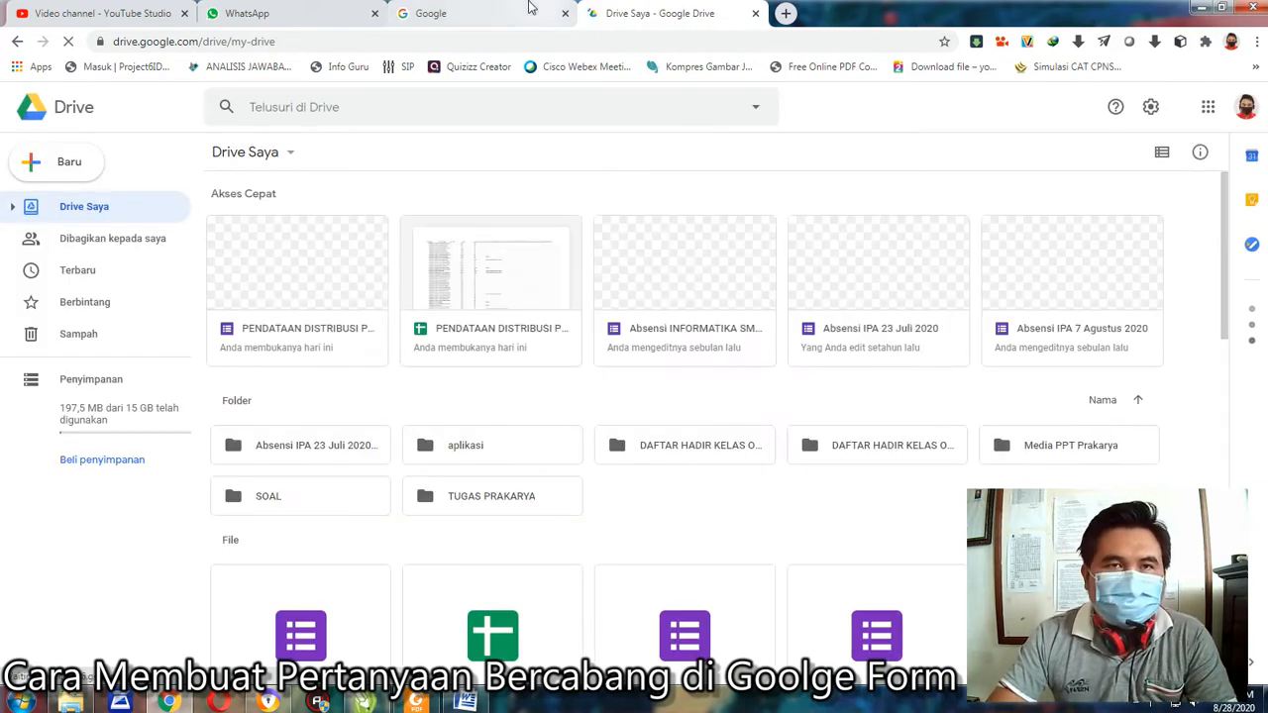
Step: Search Google for "formulir" and open Google Formulir for personal use from the first result
{"action": "left_click", "coordinate": [469, 13]}
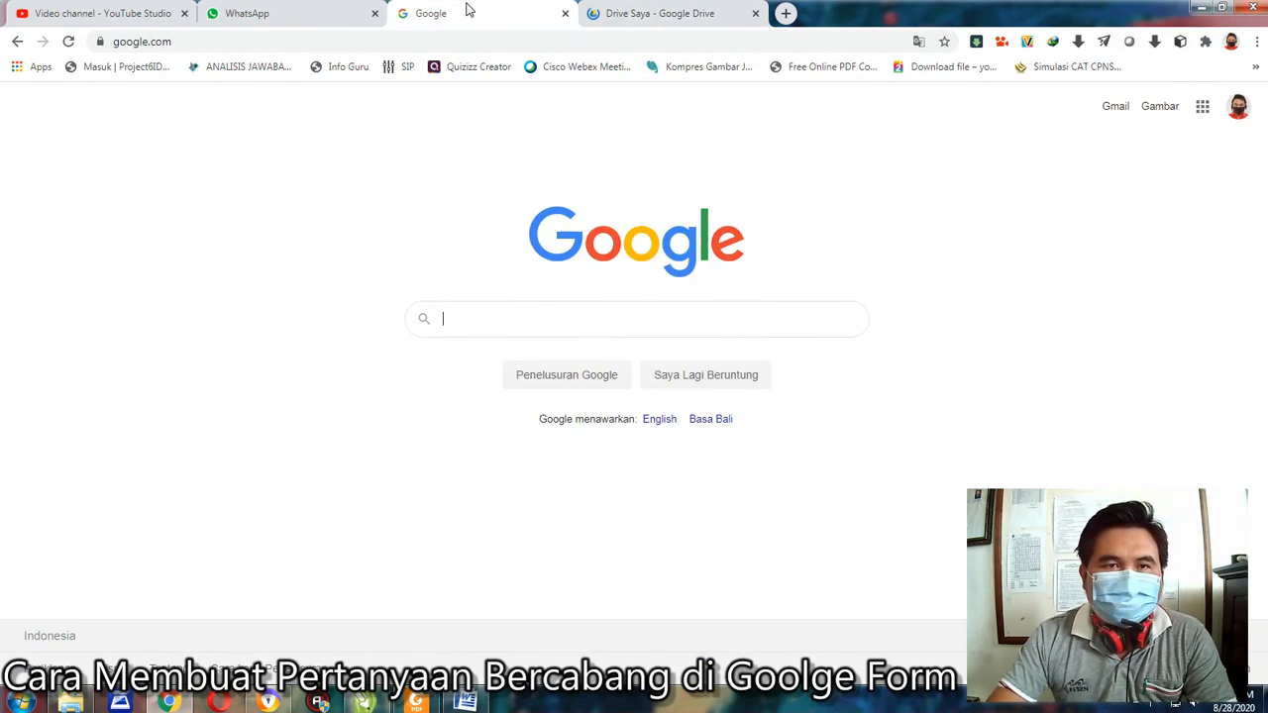
{"action": "left_click", "coordinate": [451, 325]}
{"action": "type", "text": "formulir"}
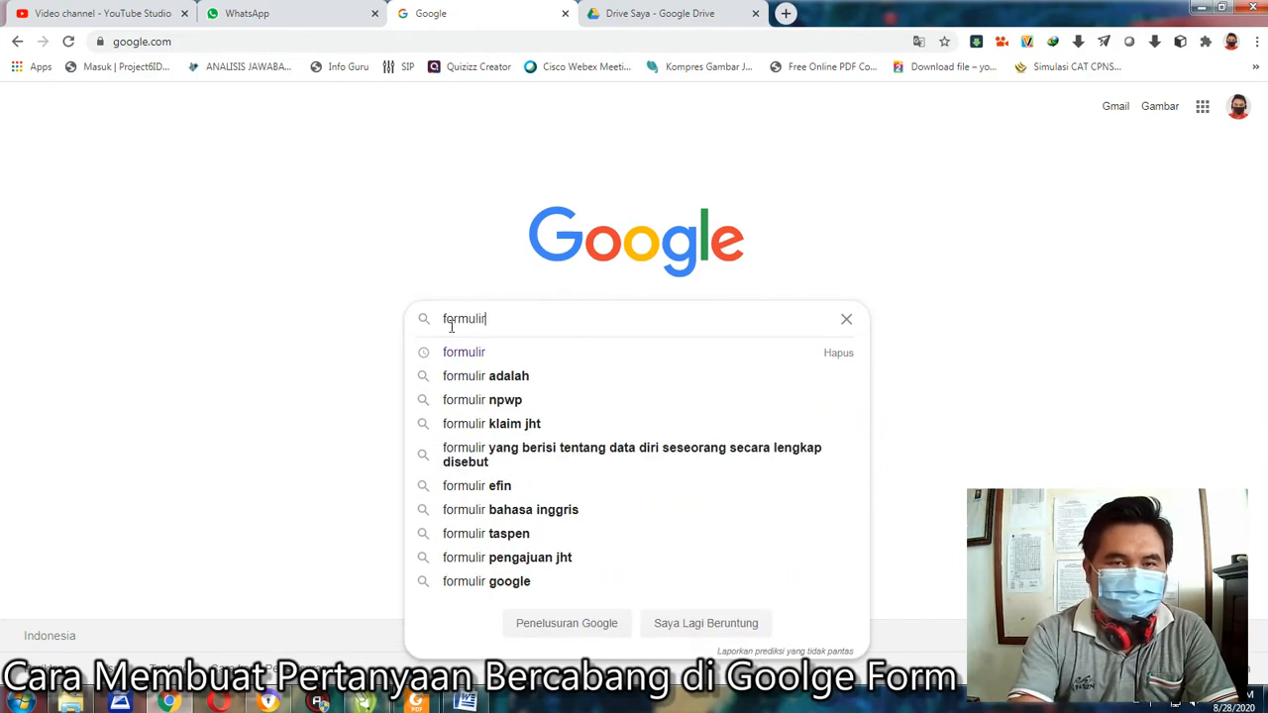
{"action": "key", "text": "Return"}
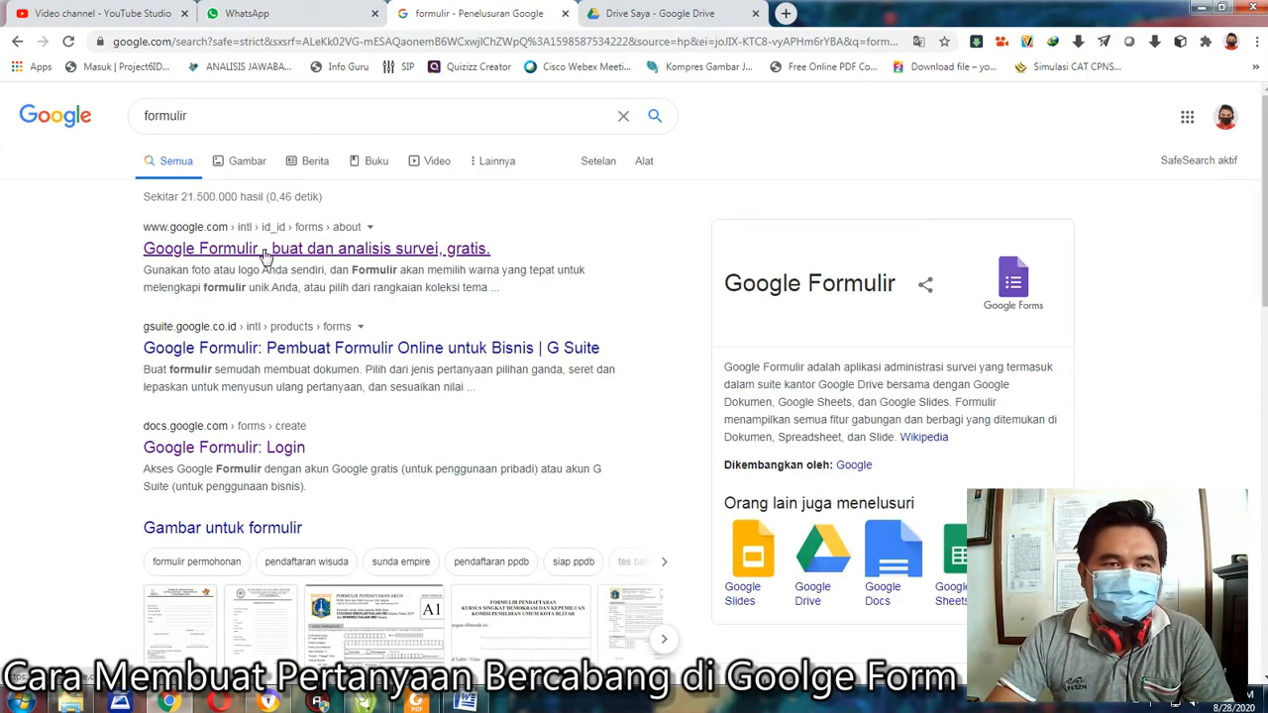
{"action": "left_click", "coordinate": [263, 251]}
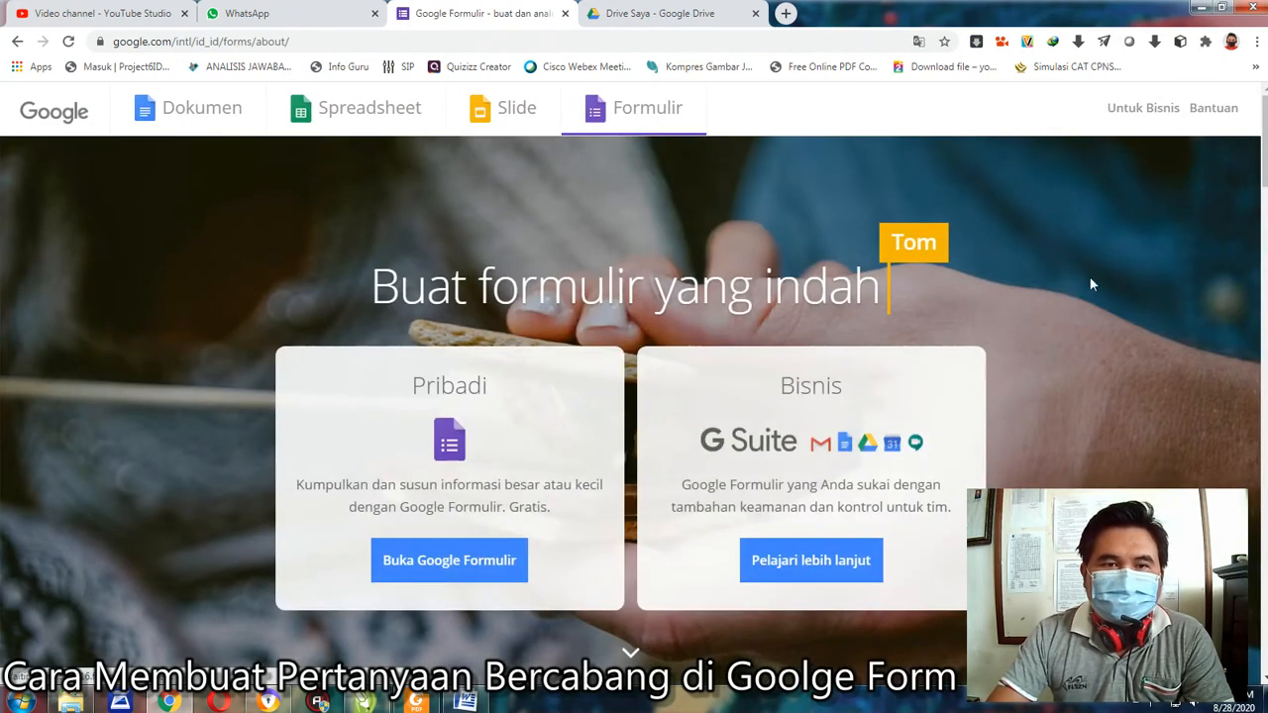
{"action": "left_click", "coordinate": [454, 566]}
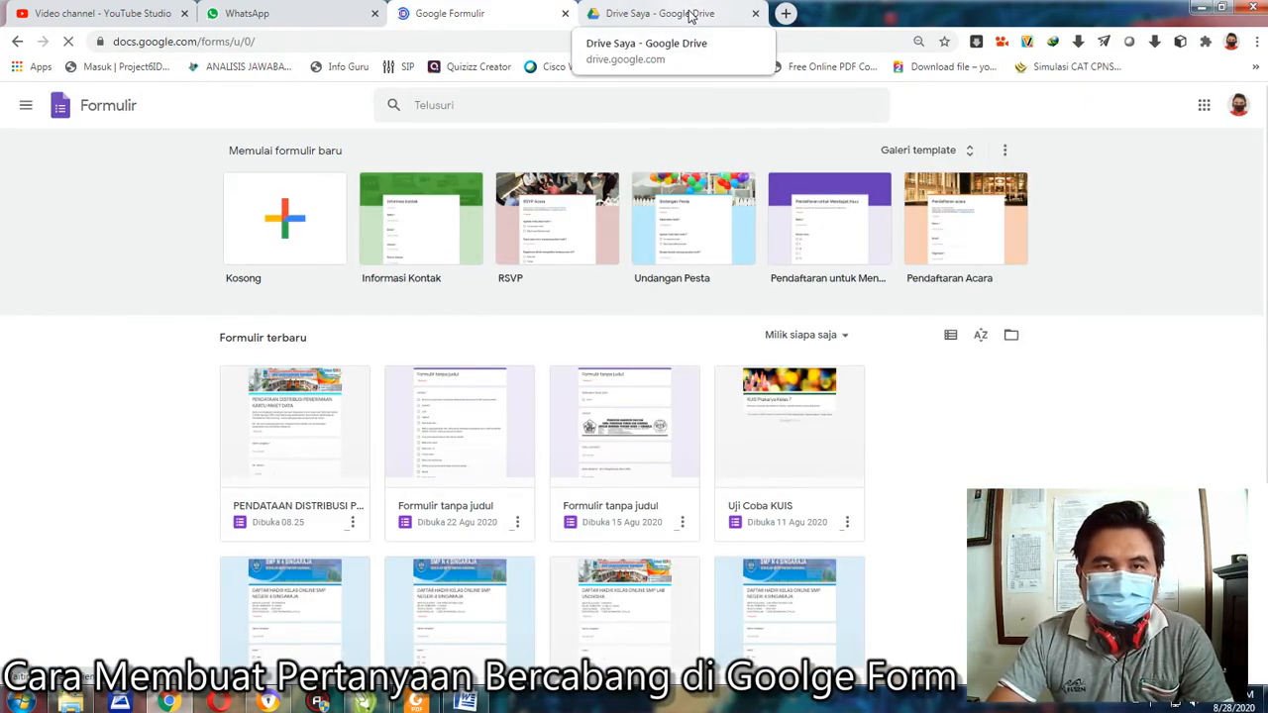
Step: Switch to Google Drive, create a new blank Google Formulir in Drive Saya, and close the separate Google Formulir page
{"action": "left_click", "coordinate": [691, 17]}
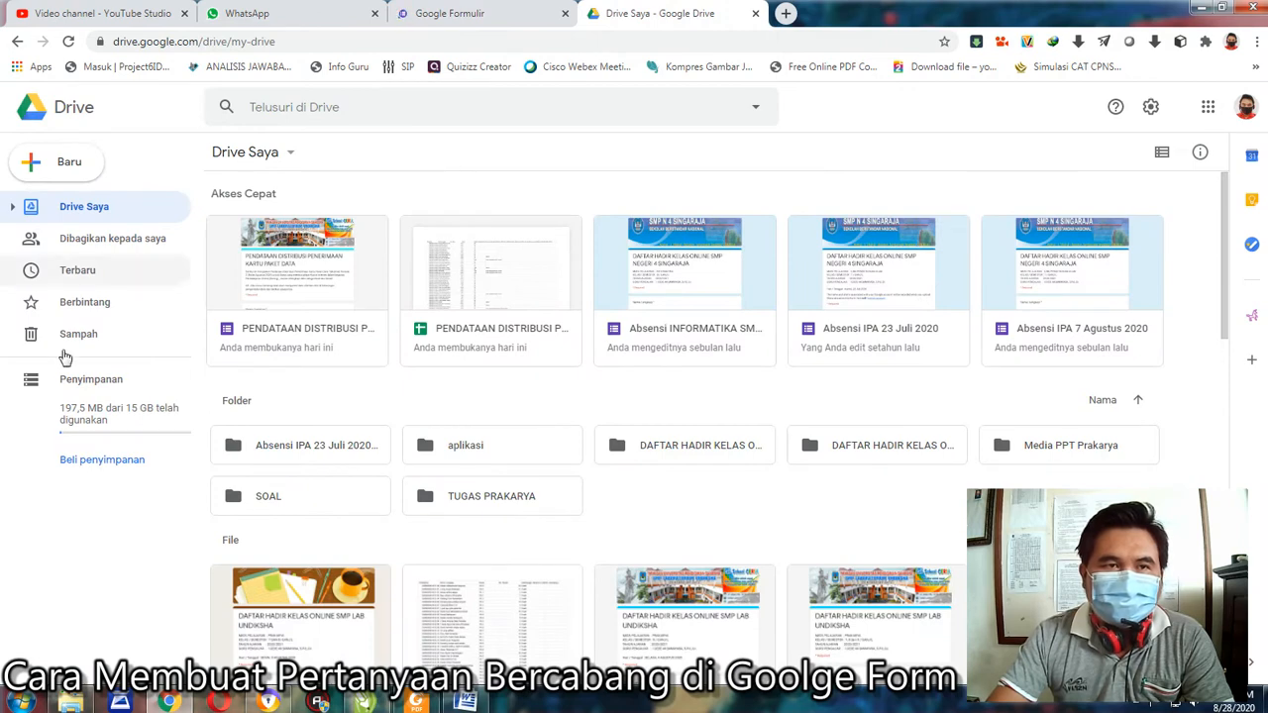
{"action": "left_click", "coordinate": [294, 158]}
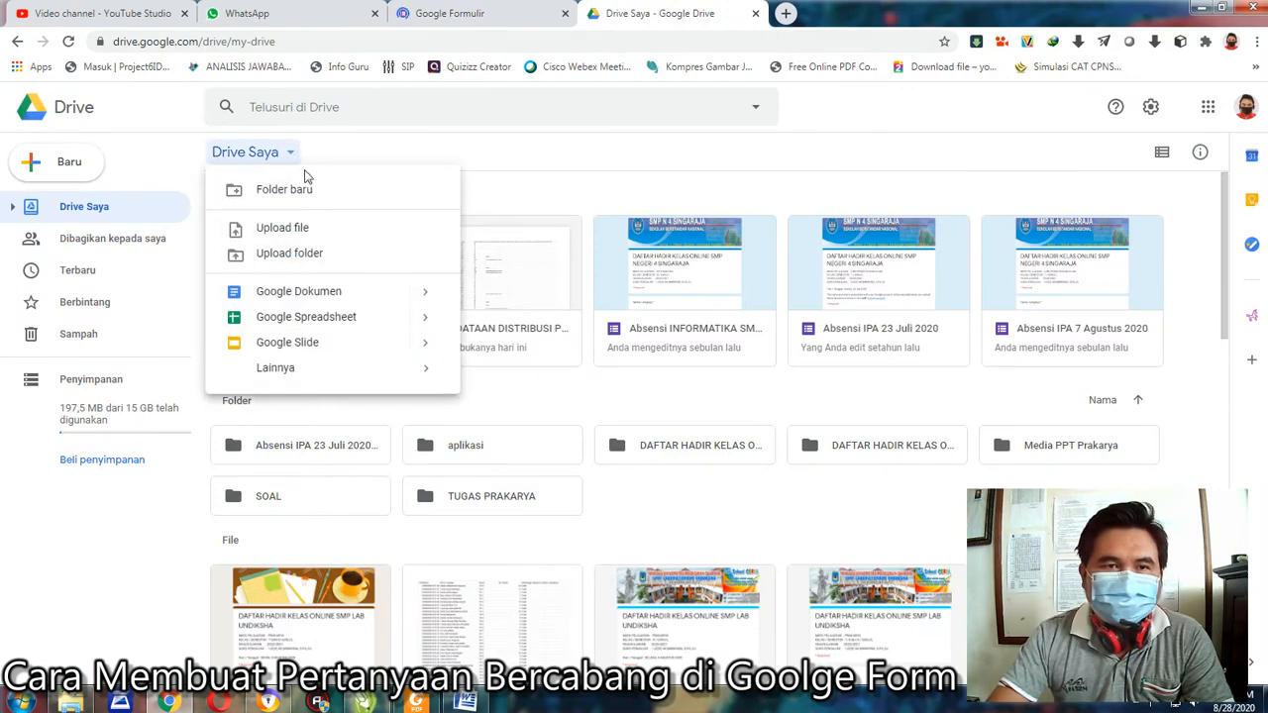
{"action": "mouse_move", "coordinate": [426, 367]}
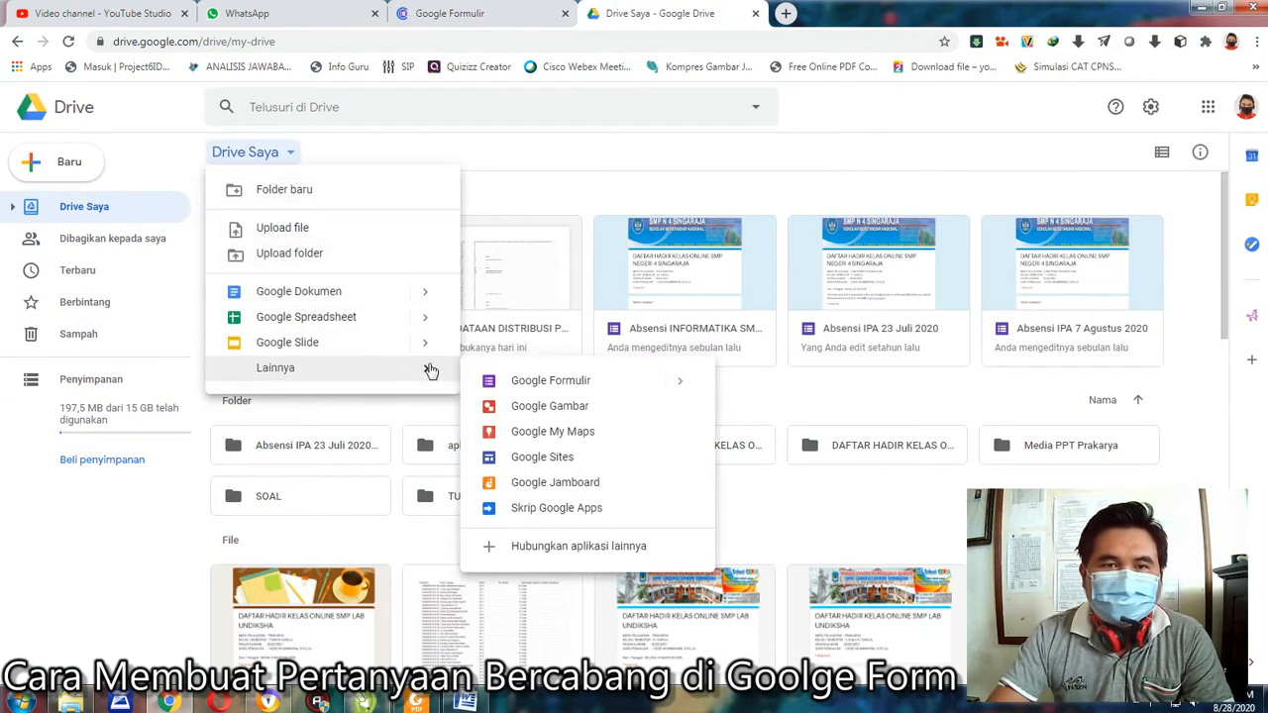
{"action": "left_click", "coordinate": [565, 386]}
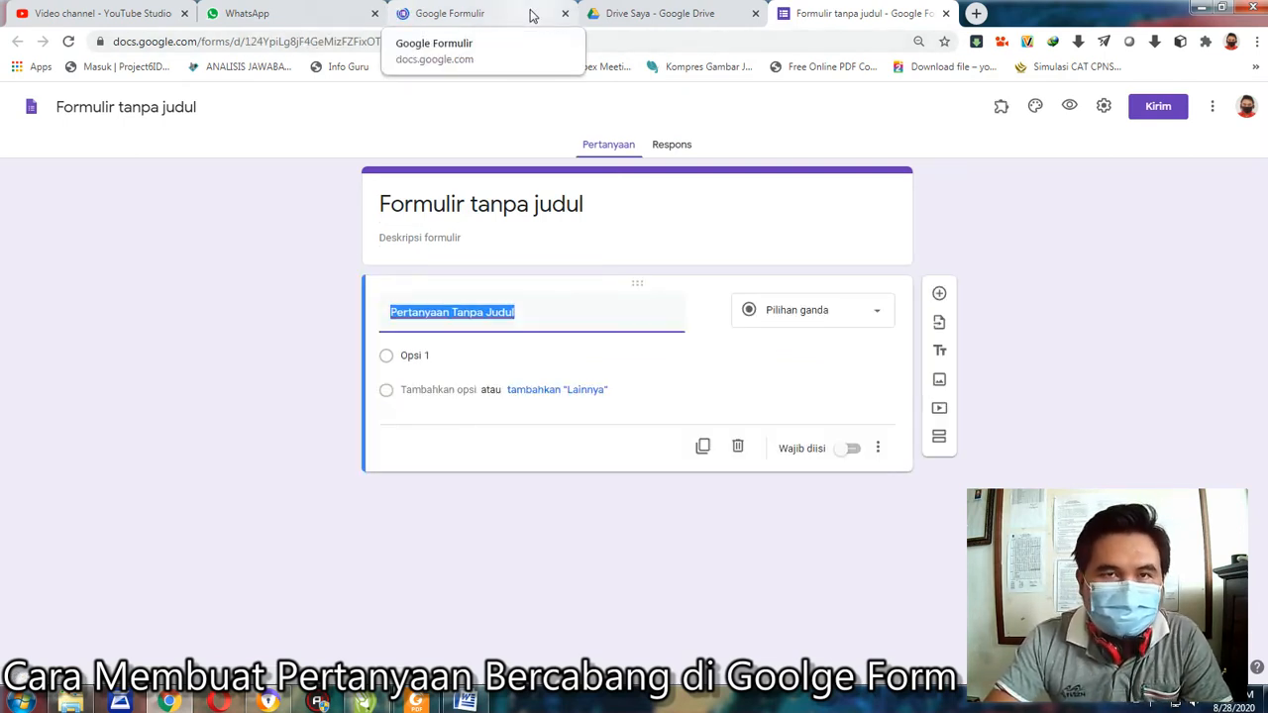
{"action": "left_click", "coordinate": [565, 13]}
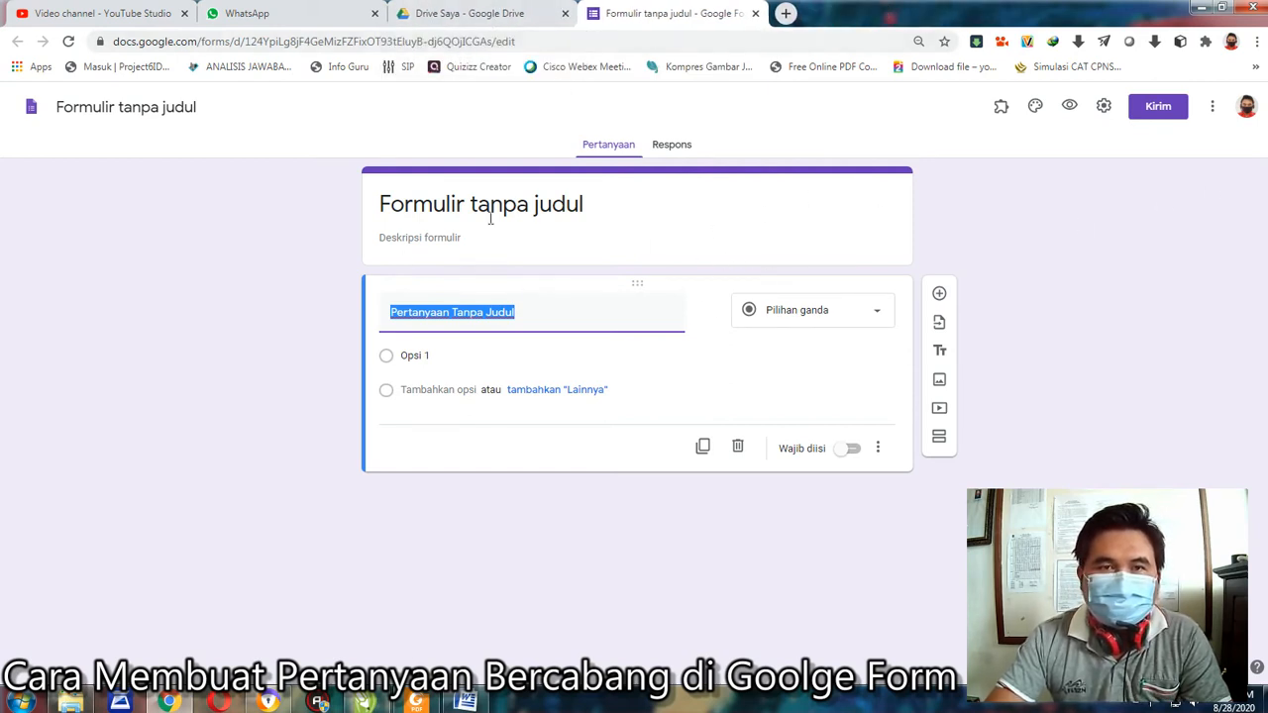
Step: Set the form's title to "ULANGAN HARIAN IPA"
{"action": "left_click", "coordinate": [454, 206]}
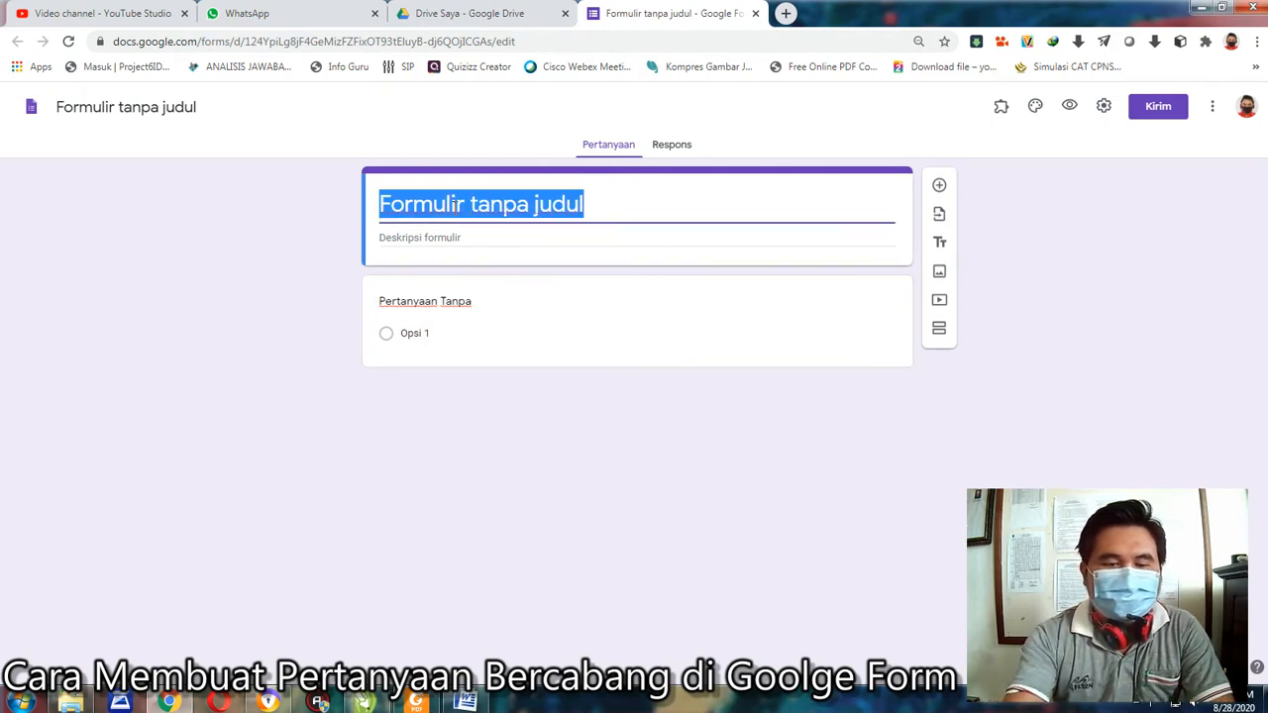
{"action": "type", "text": "ULAN"}
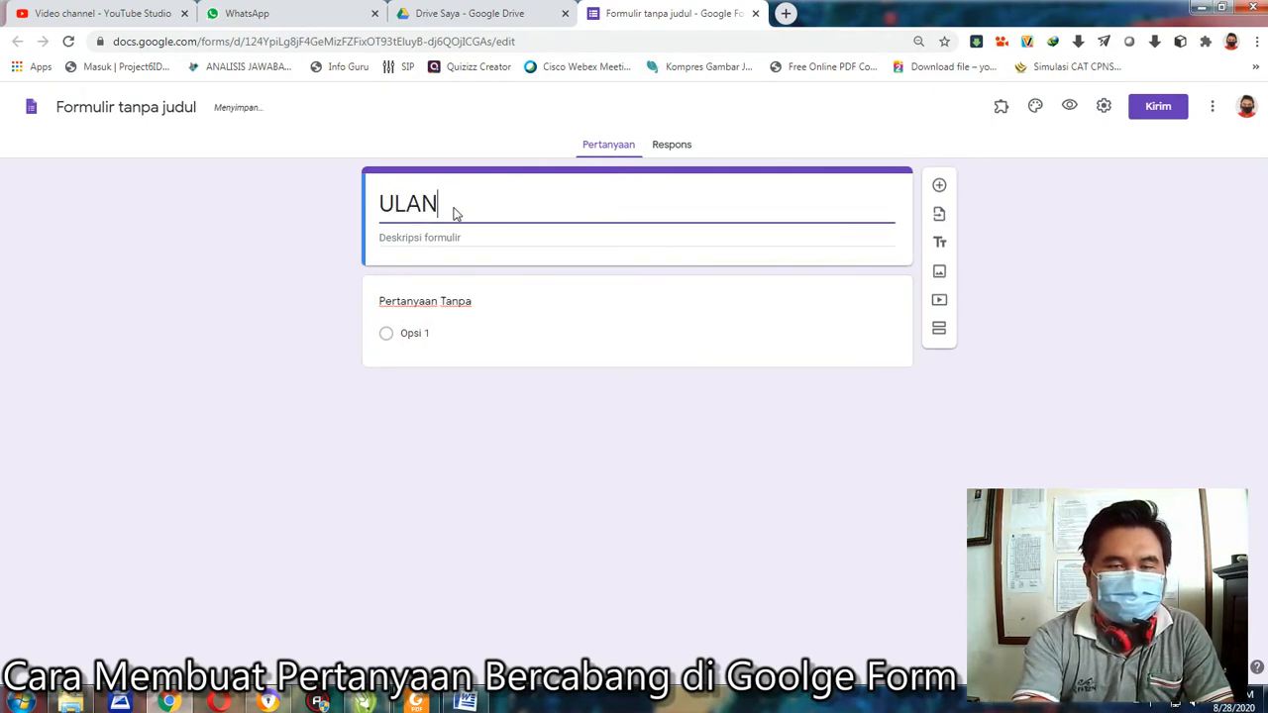
{"action": "type", "text": "GAN HARIAN IPA"}
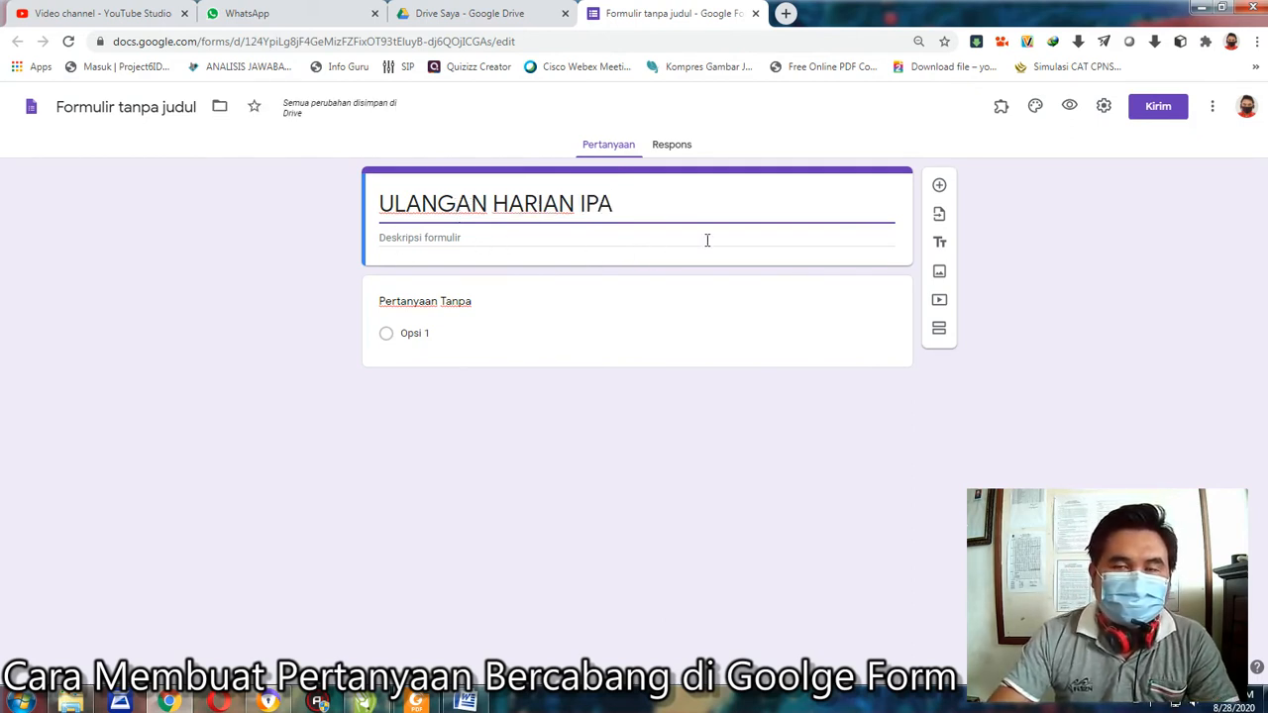
{"action": "left_click", "coordinate": [1041, 223]}
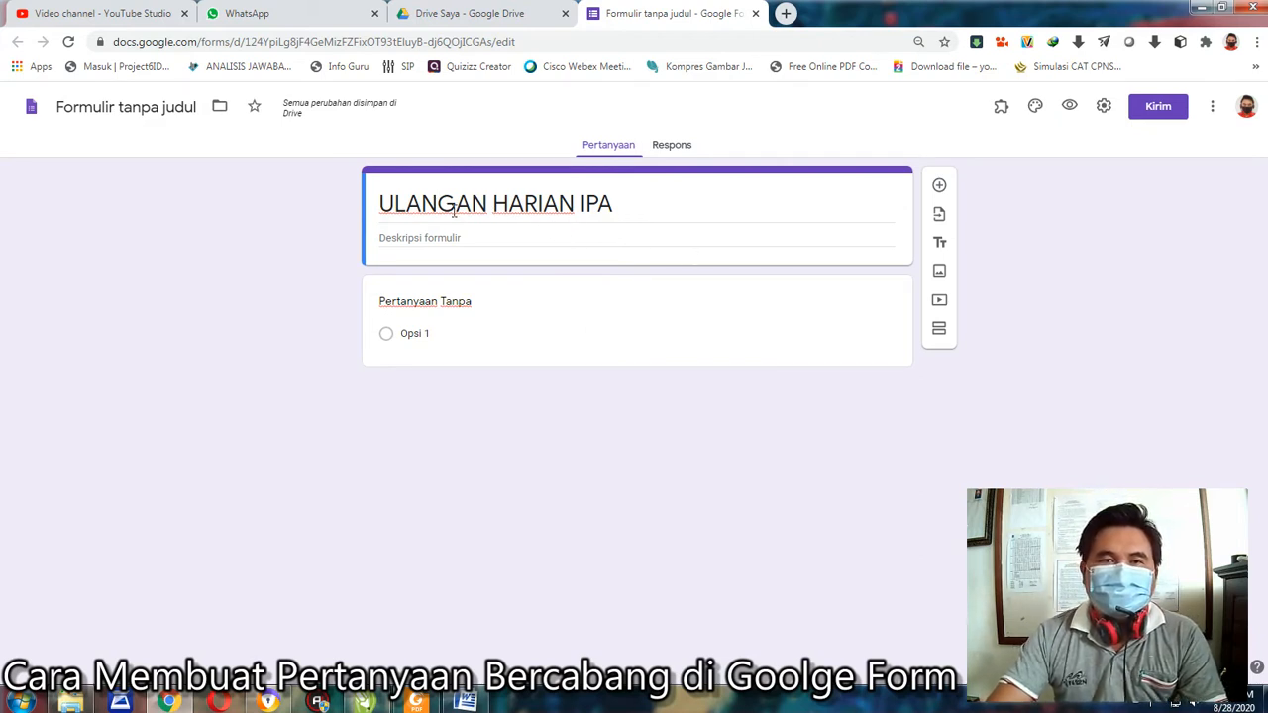
{"action": "left_click", "coordinate": [398, 238]}
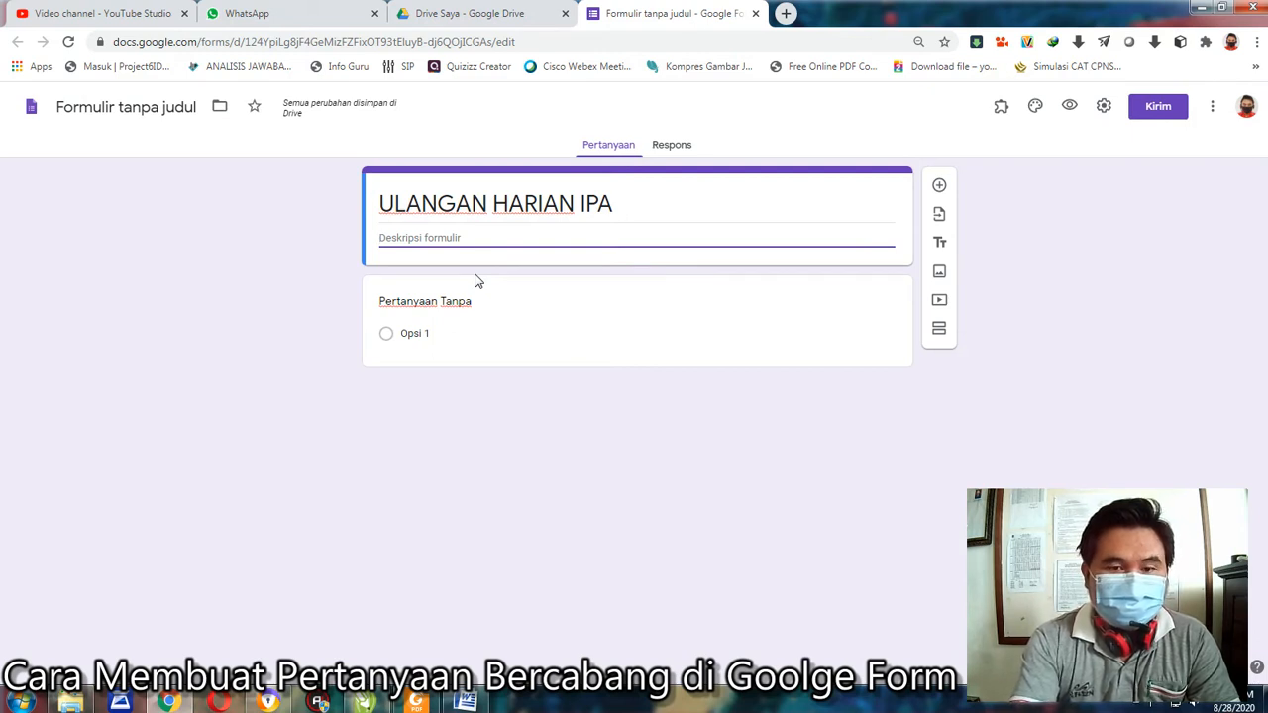
{"action": "type", "text": "KD4"}
{"action": "key", "text": "BackSpace"}
{"action": "key", "text": "BackSpace"}
{"action": "key", "text": "BackSpace"}
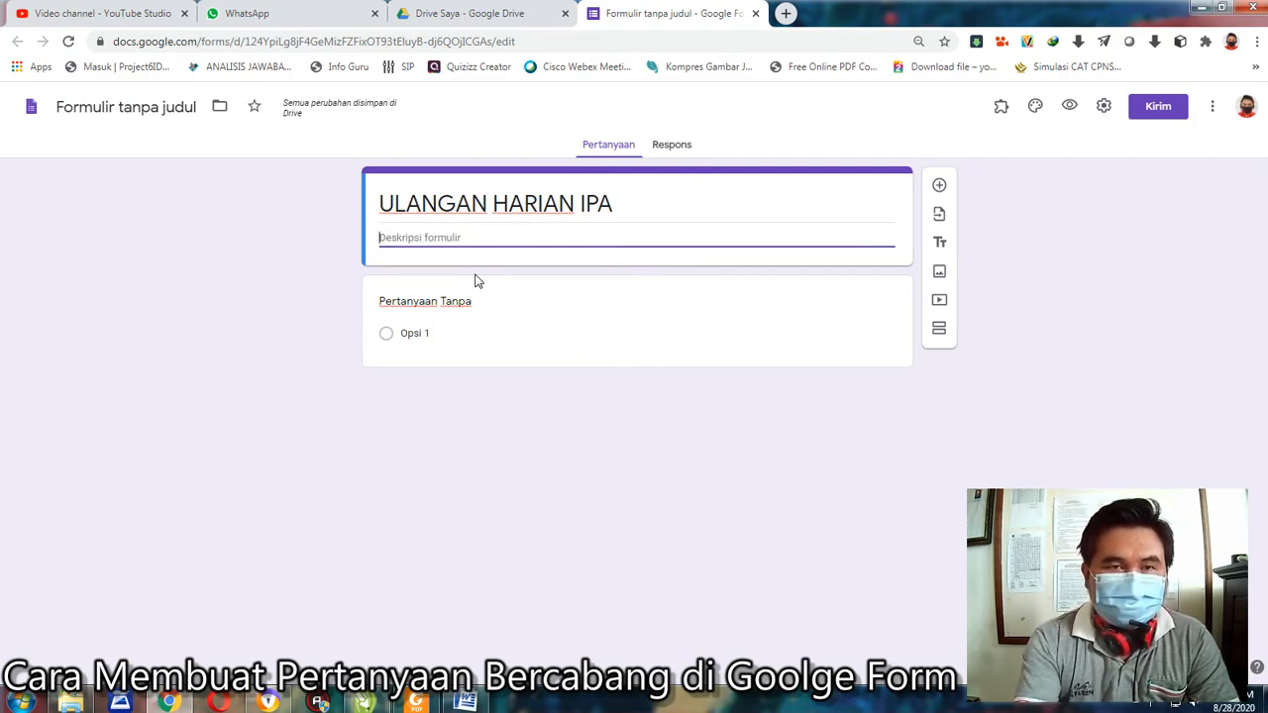
Step: Enter "Mata Pelajaran : IPA" and "Pokok Bahasan :" as two lines of the form description, adding space before the first colon
{"action": "type", "text": "Mata Pel"}
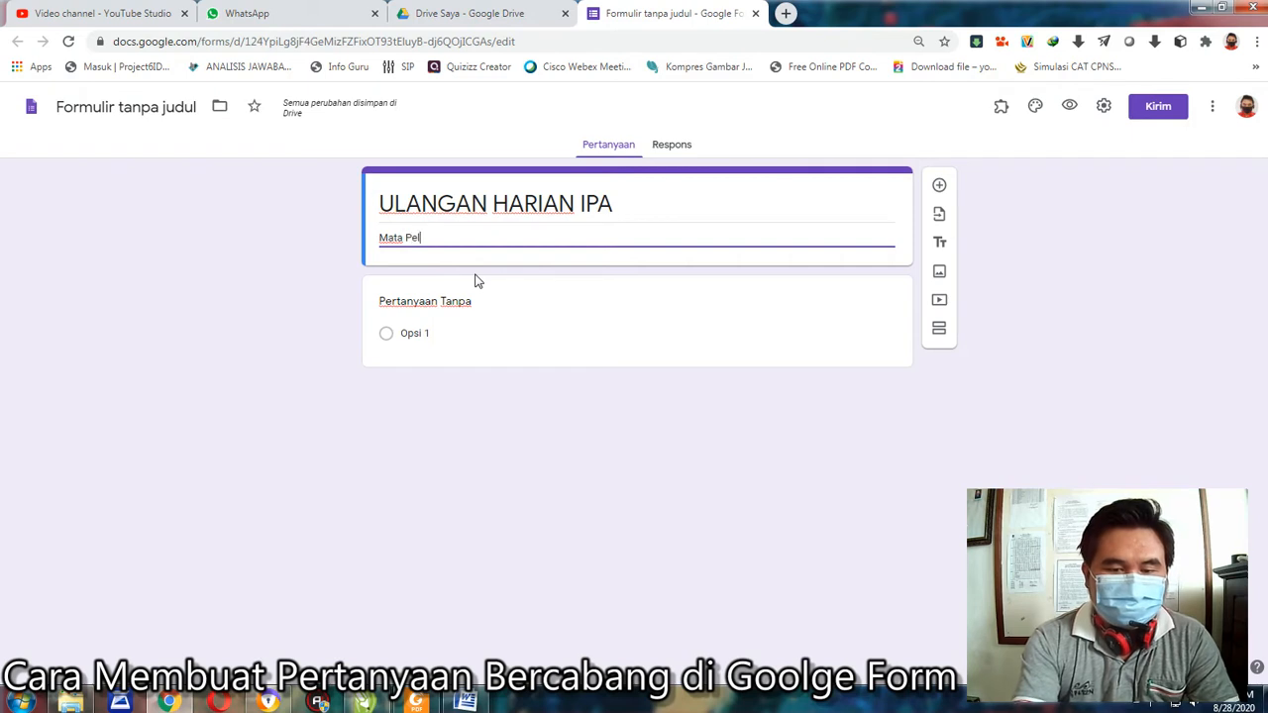
{"action": "type", "text": "ajaran "}
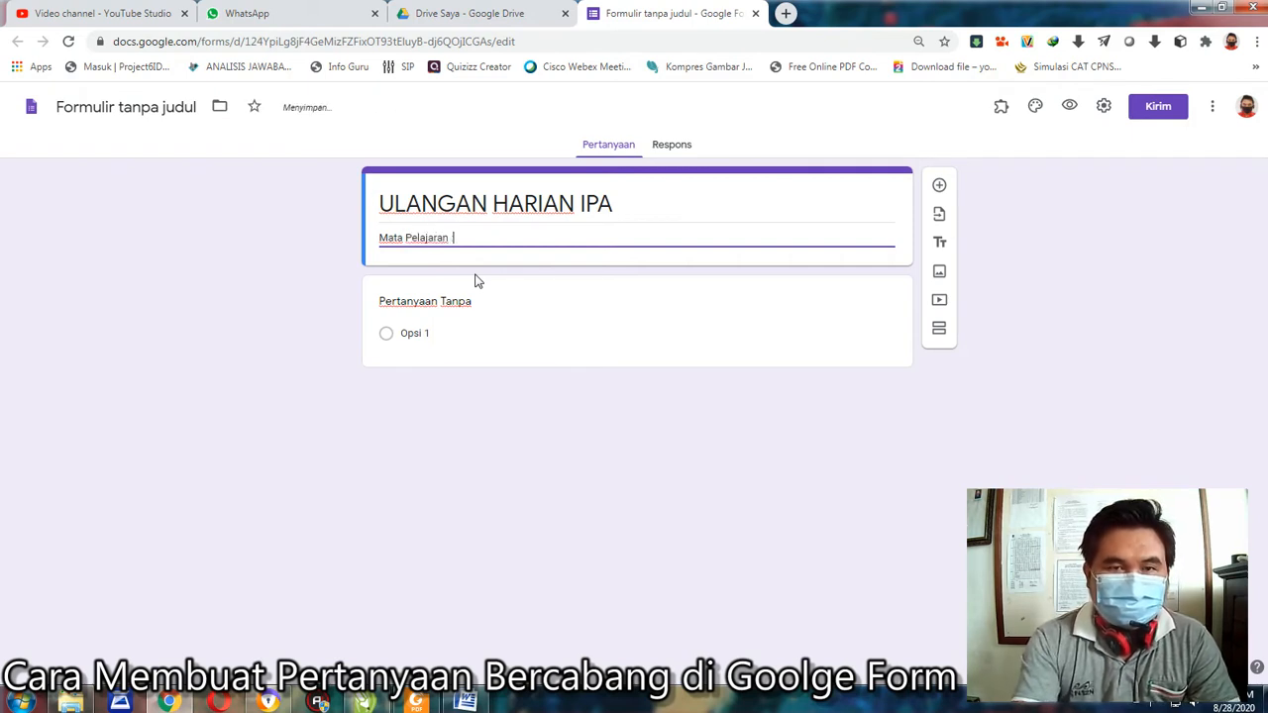
{"action": "type", "text": ": IPA"}
{"action": "key", "text": "Return"}
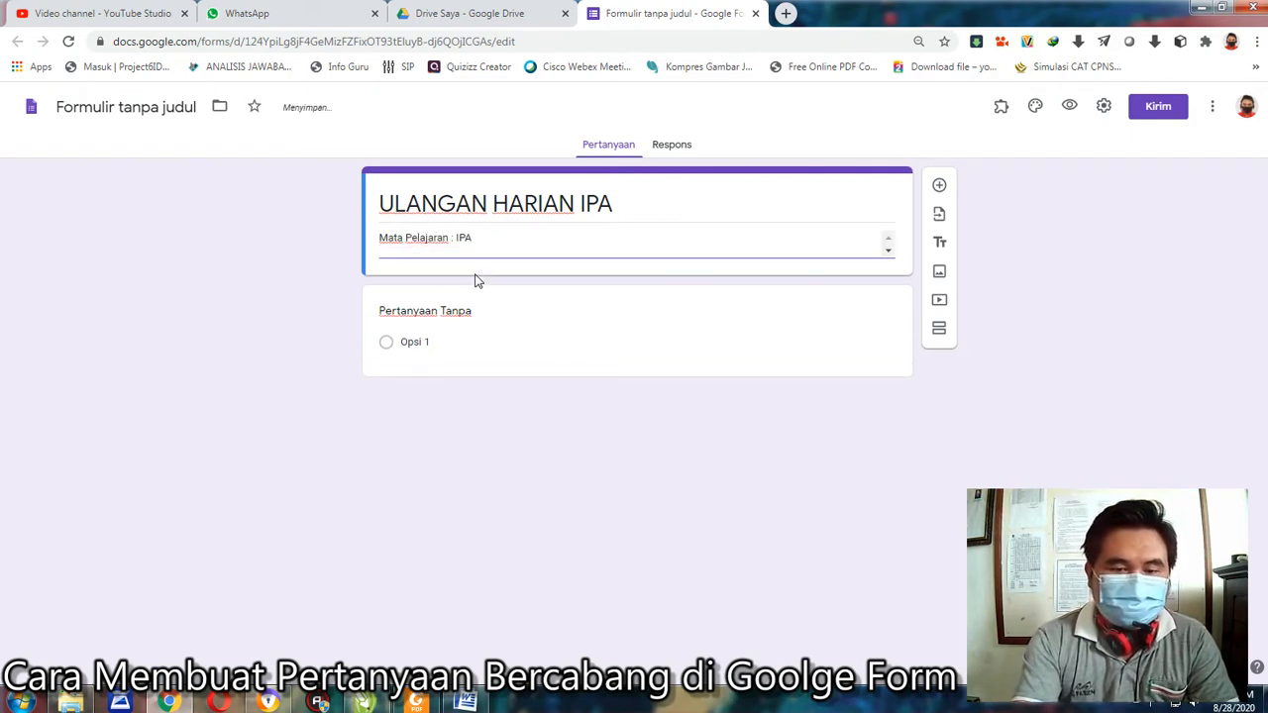
{"action": "type", "text": "Pokok Bahasan :"}
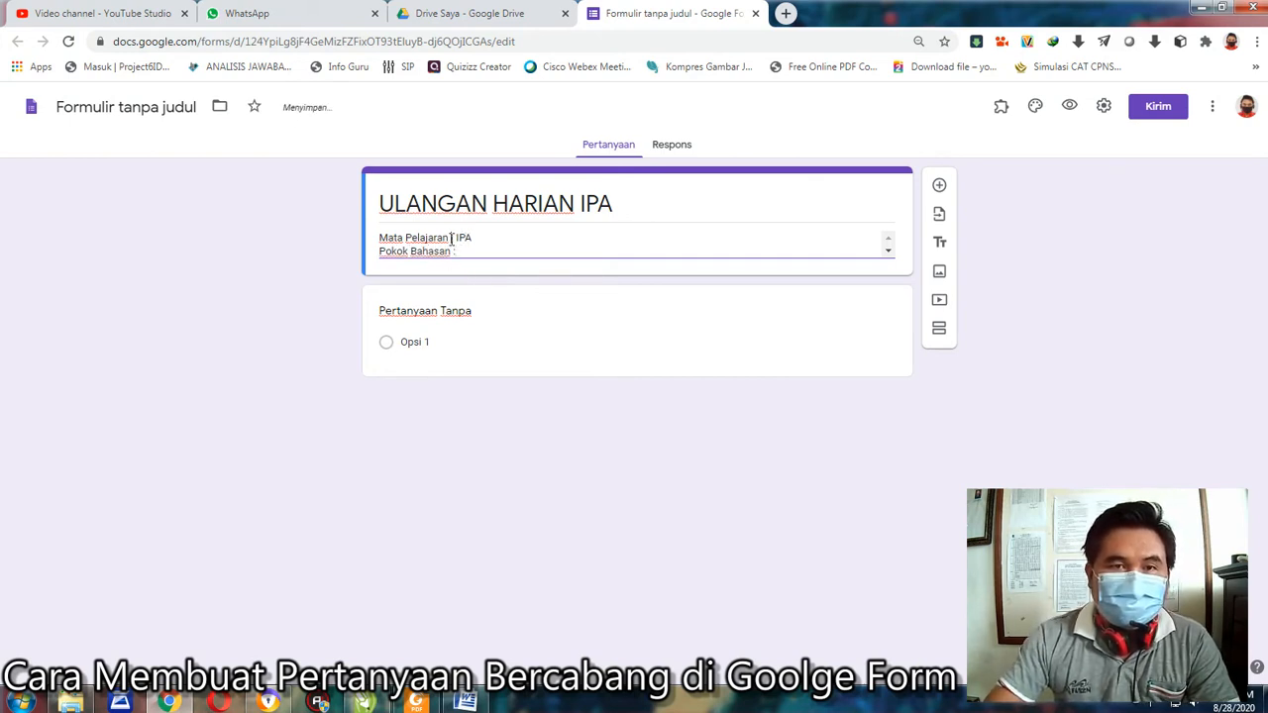
{"action": "left_click", "coordinate": [450, 238]}
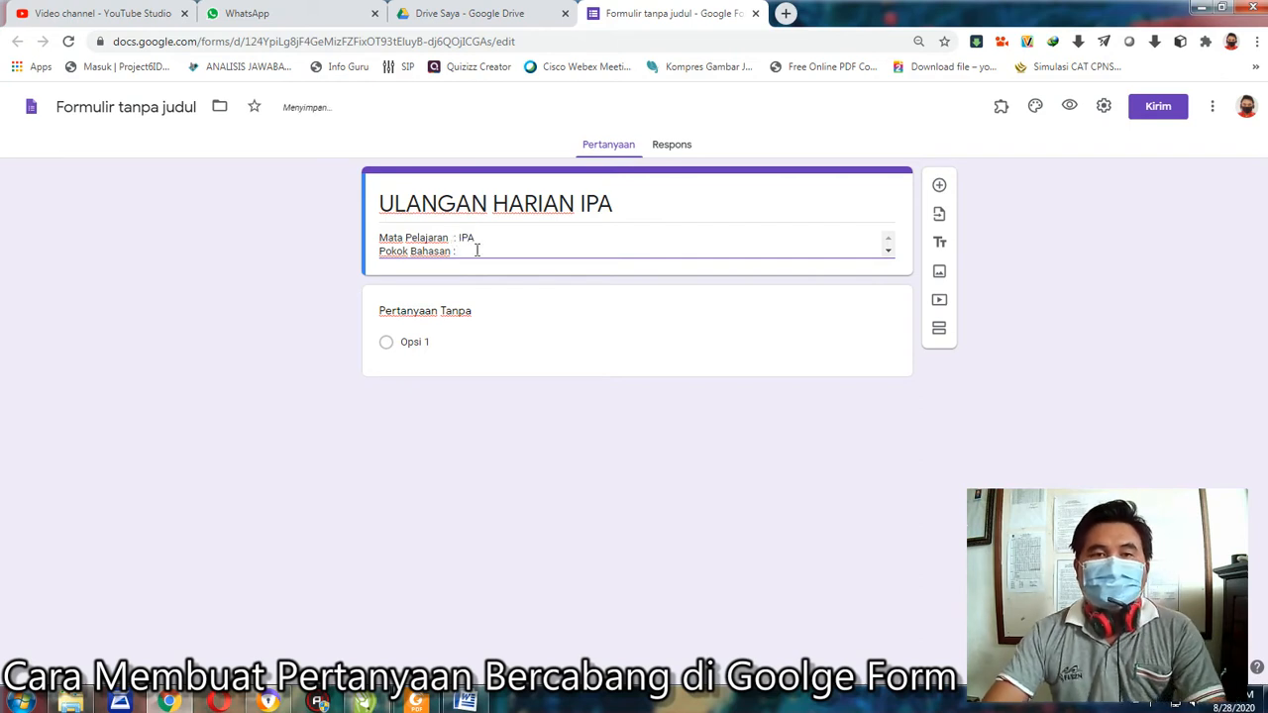
Step: Complete the Pokok Bahasan line of the description with "Objek IPA dan Pengamatan"
{"action": "left_click", "coordinate": [476, 251]}
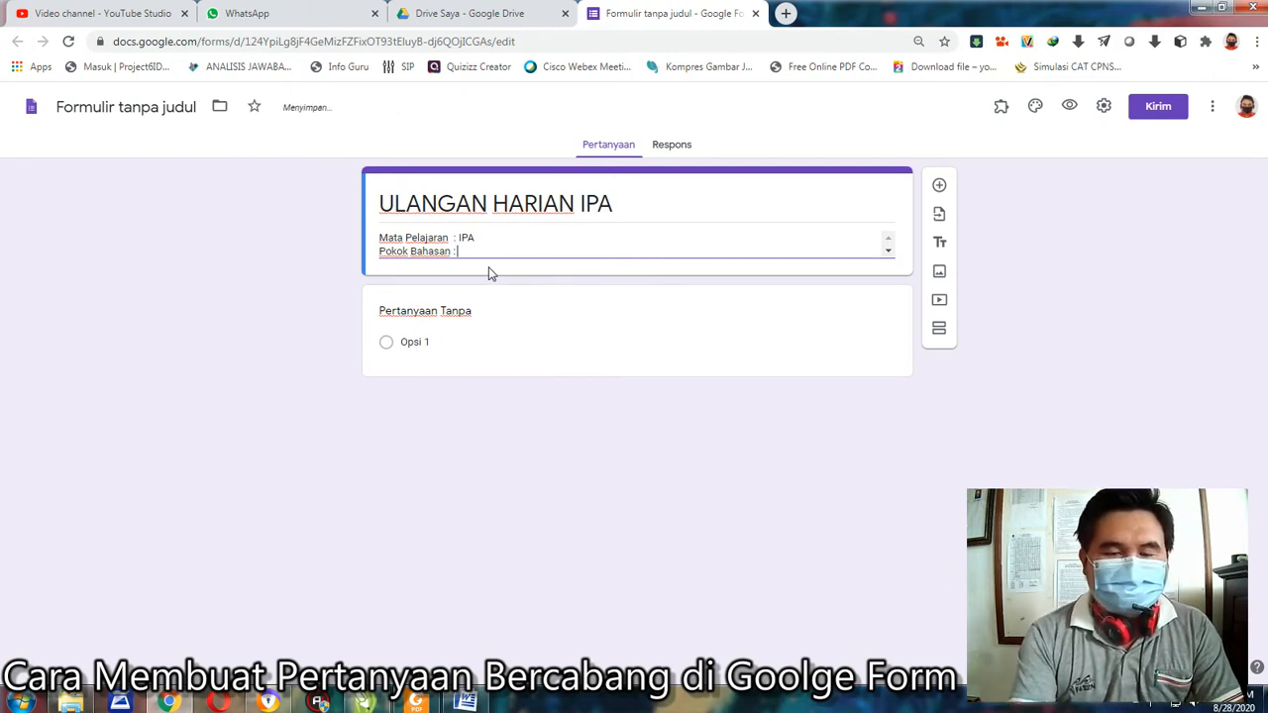
{"action": "type", "text": "O"}
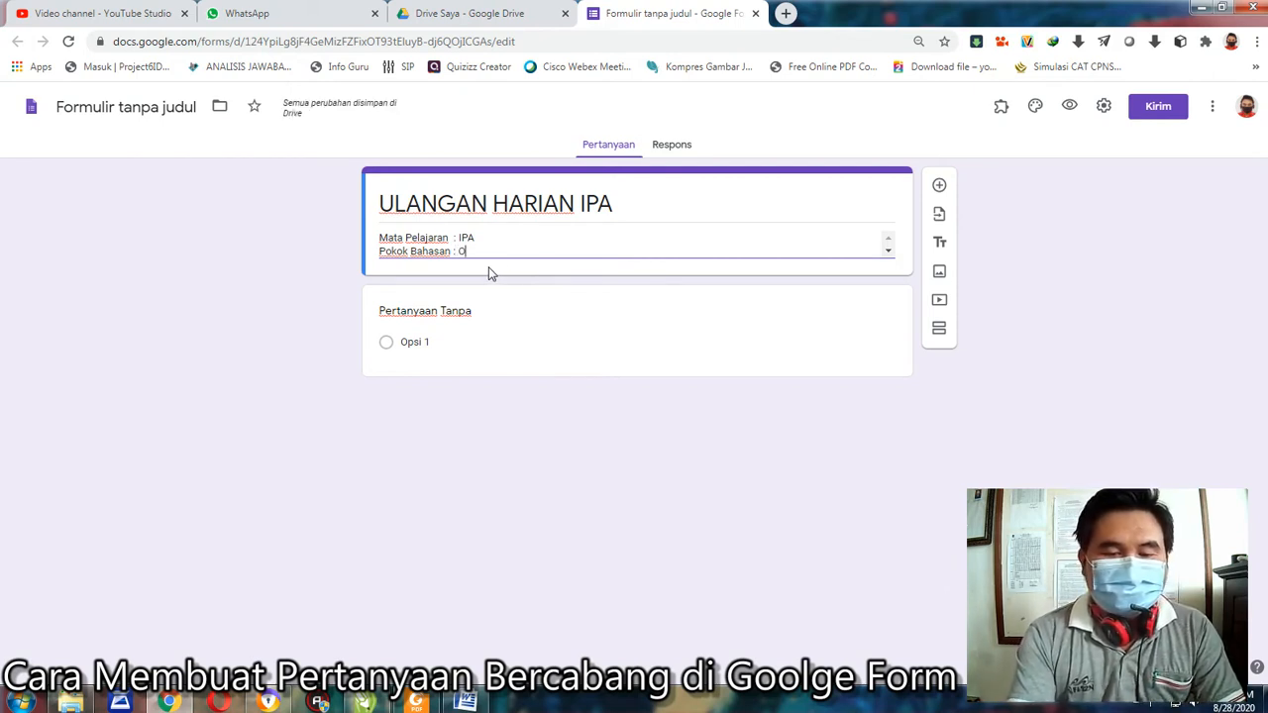
{"action": "type", "text": "bjek IPA dan "}
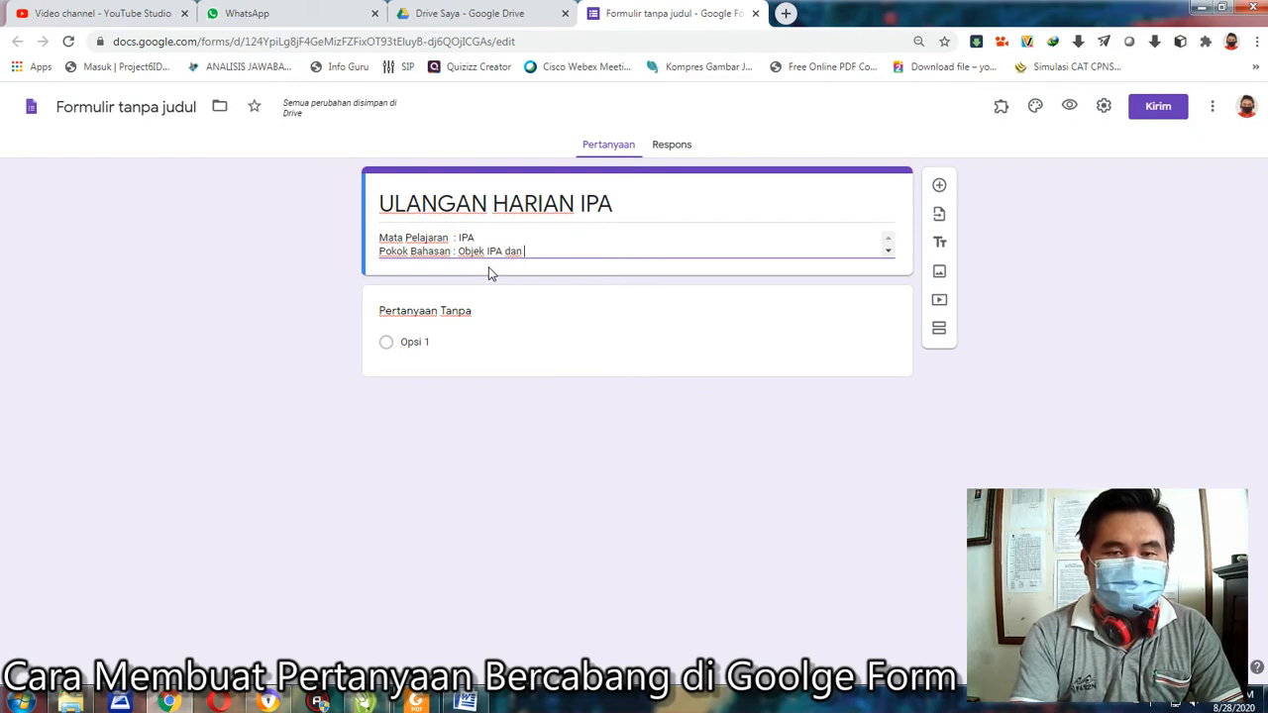
{"action": "type", "text": "Pengamatan"}
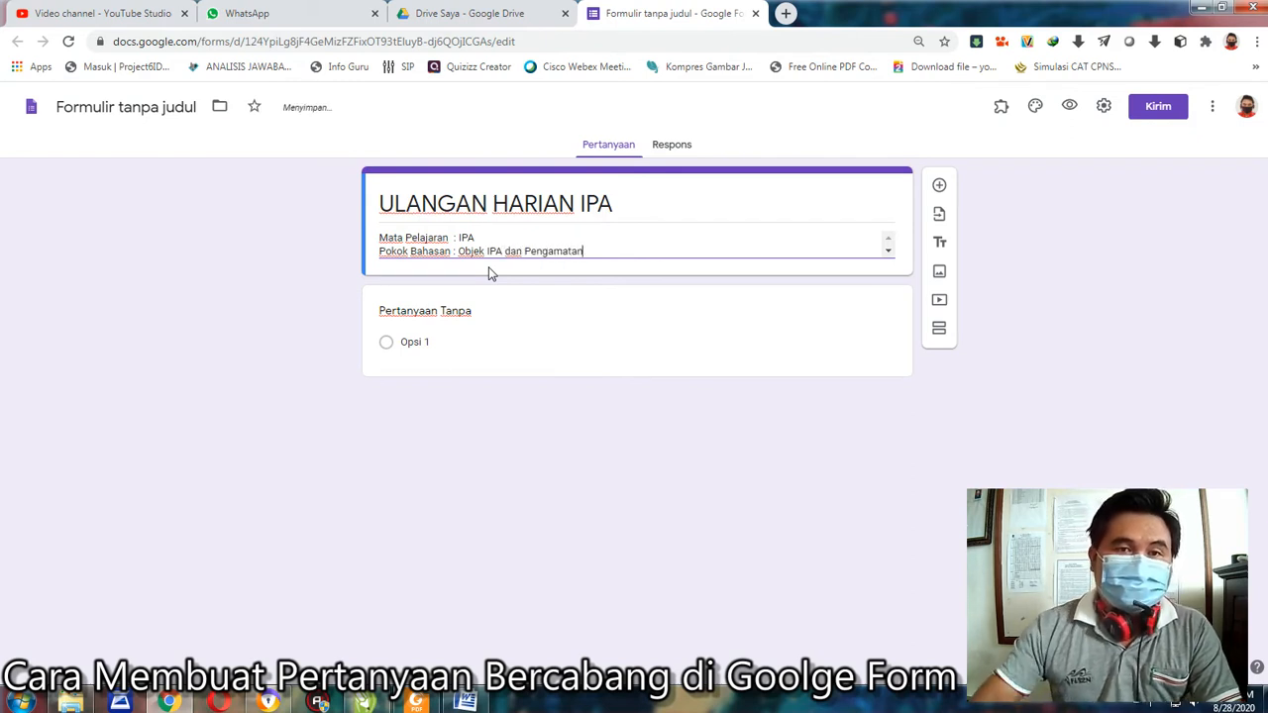
Step: Add a third description line reading "Alokasi Waktu Tes : 30 menit"
{"action": "key", "text": "Return"}
{"action": "type", "text": "Aloka"}
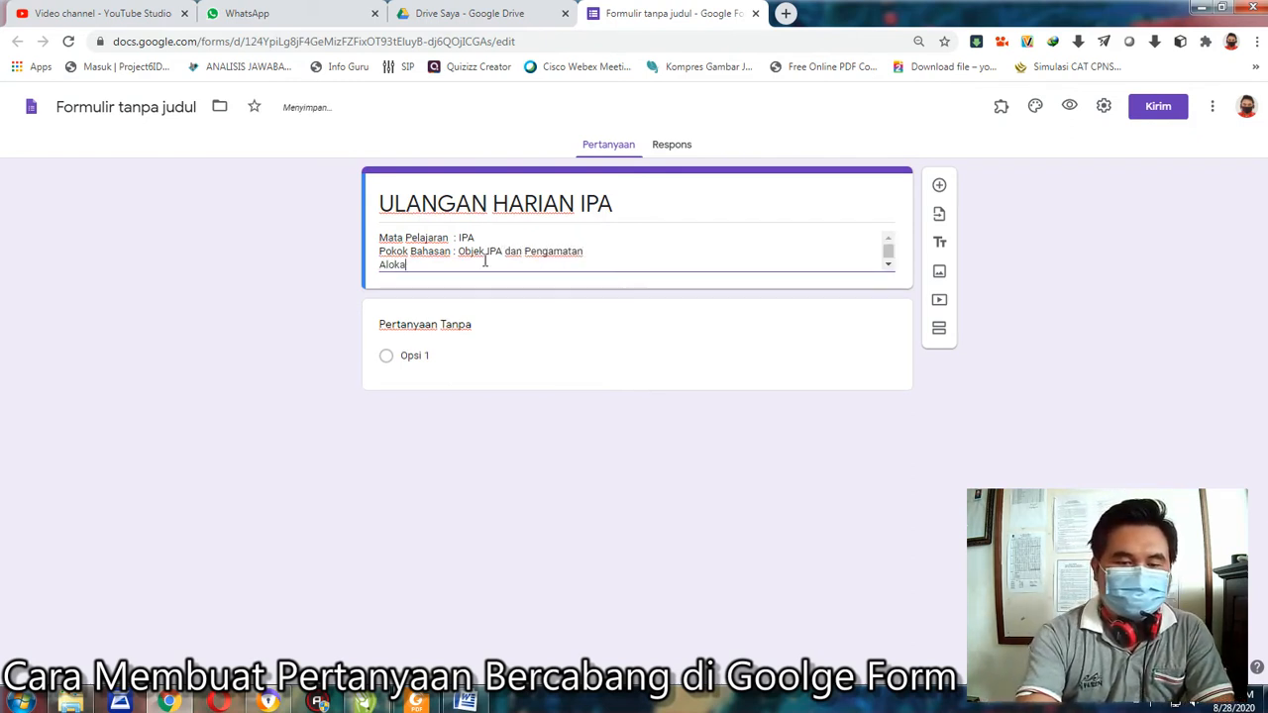
{"action": "type", "text": "si Waktu T"}
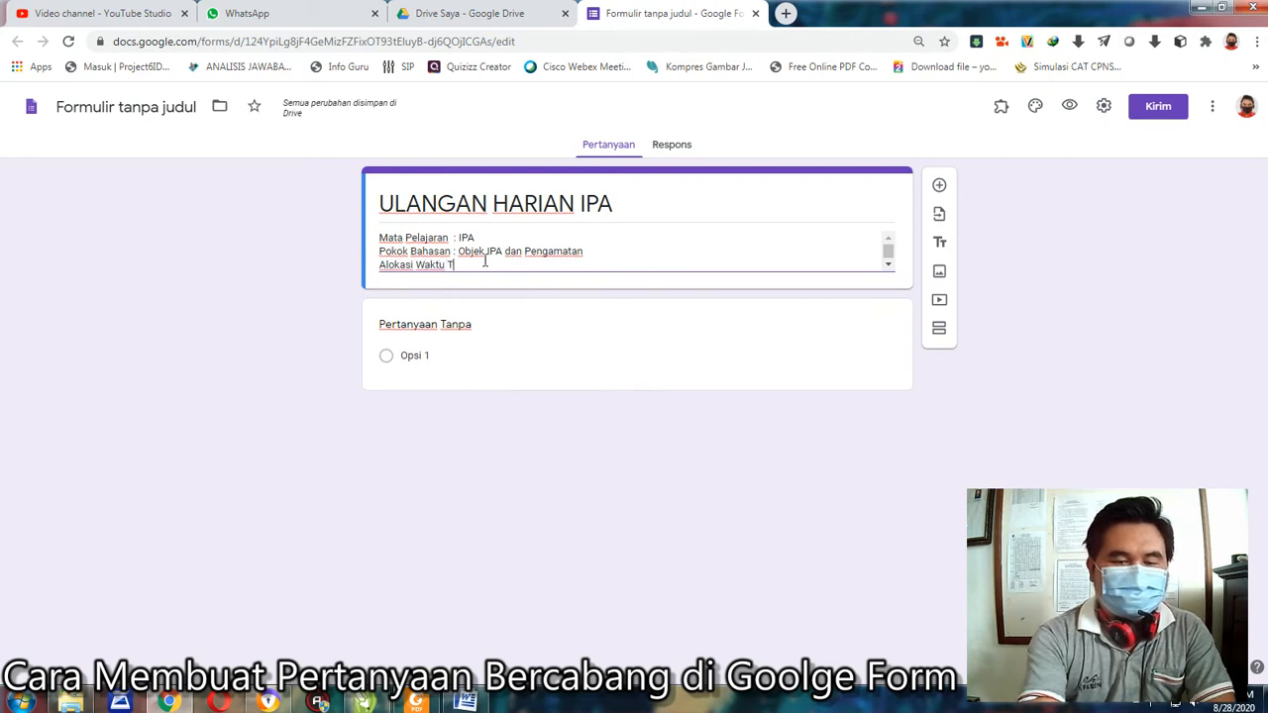
{"action": "type", "text": "es : "}
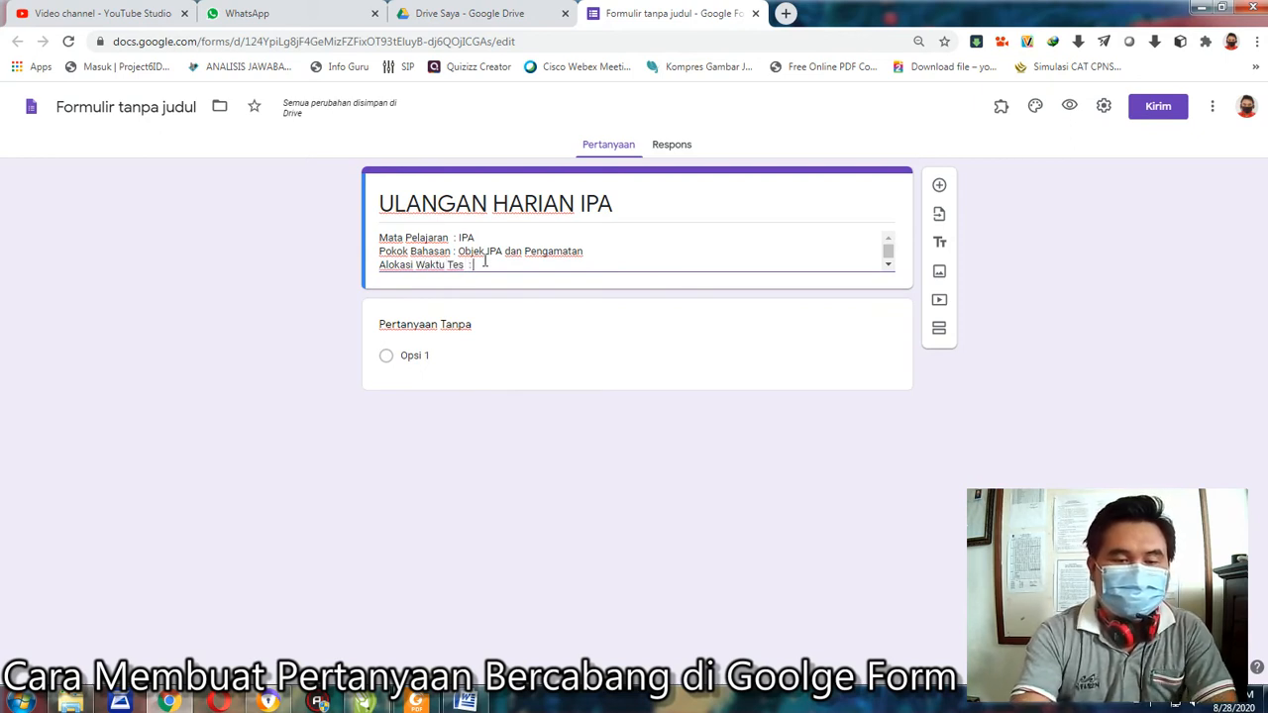
{"action": "type", "text": "30 menit"}
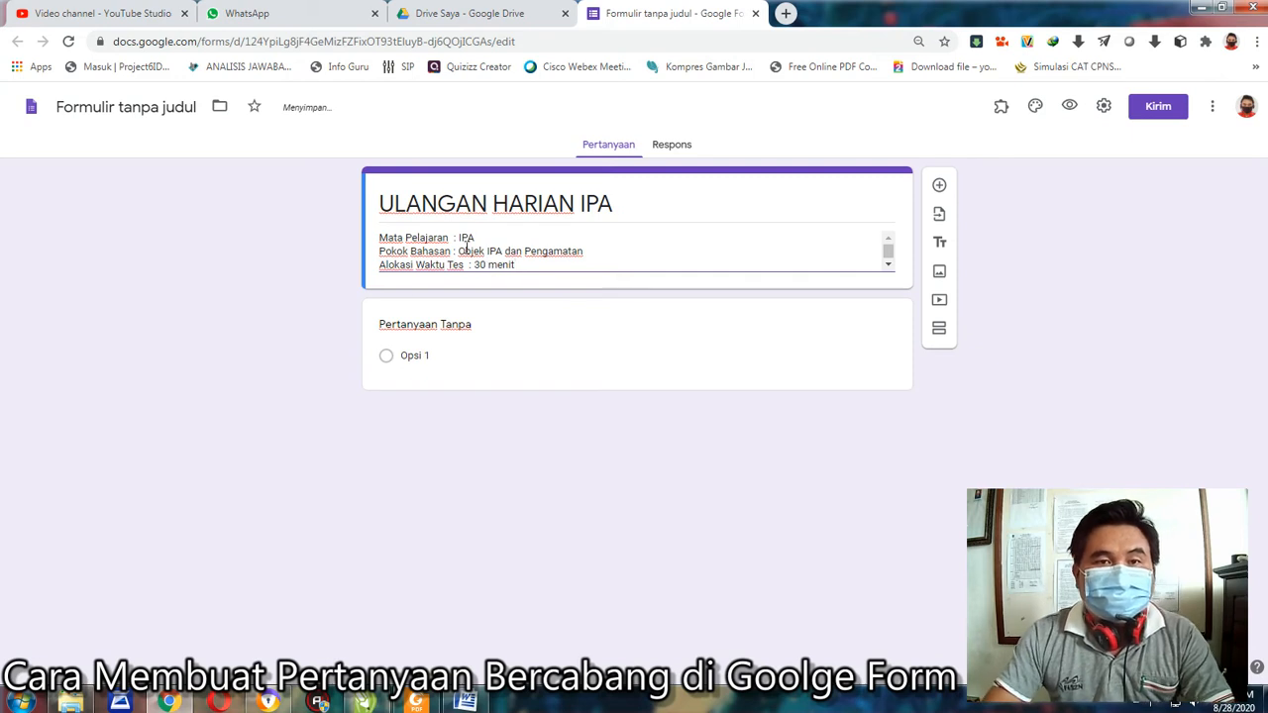
Step: Adjust the spaces before the colons in the Mata Pelajaran and Pokok Bahasan lines to align them with the Alokasi Waktu Tes colon
{"action": "left_click", "coordinate": [450, 252]}
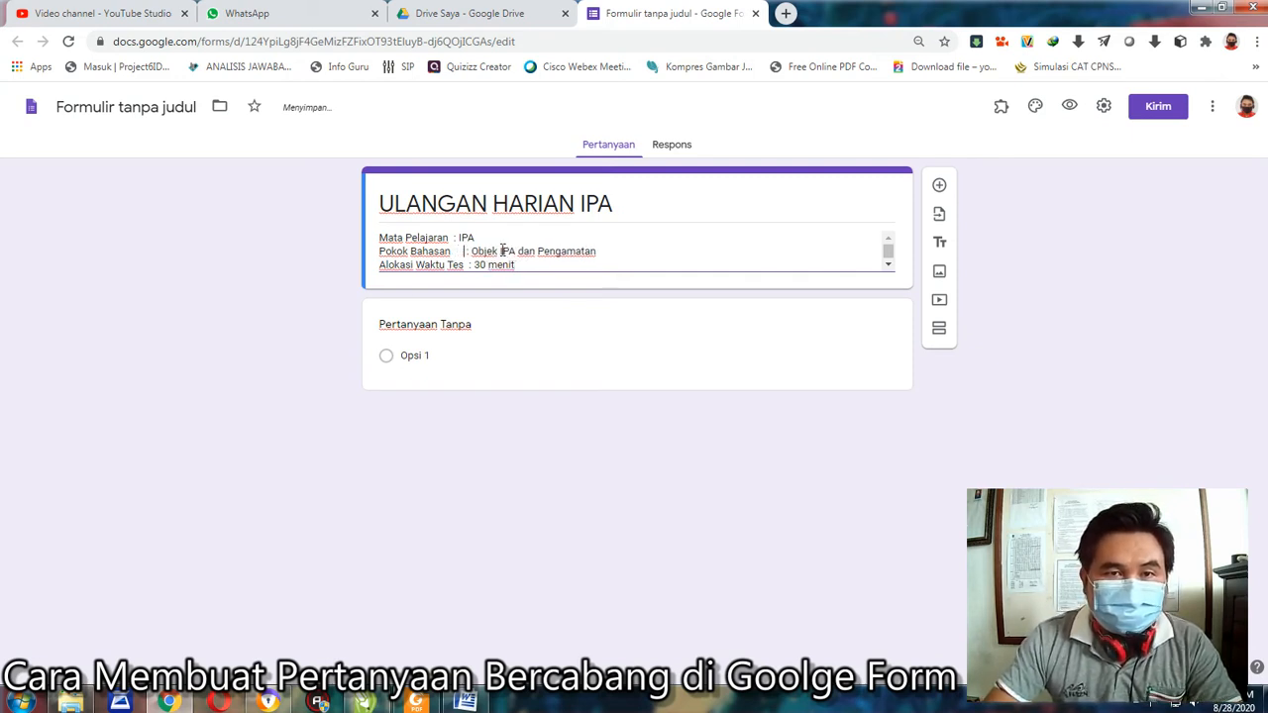
{"action": "left_click", "coordinate": [452, 237]}
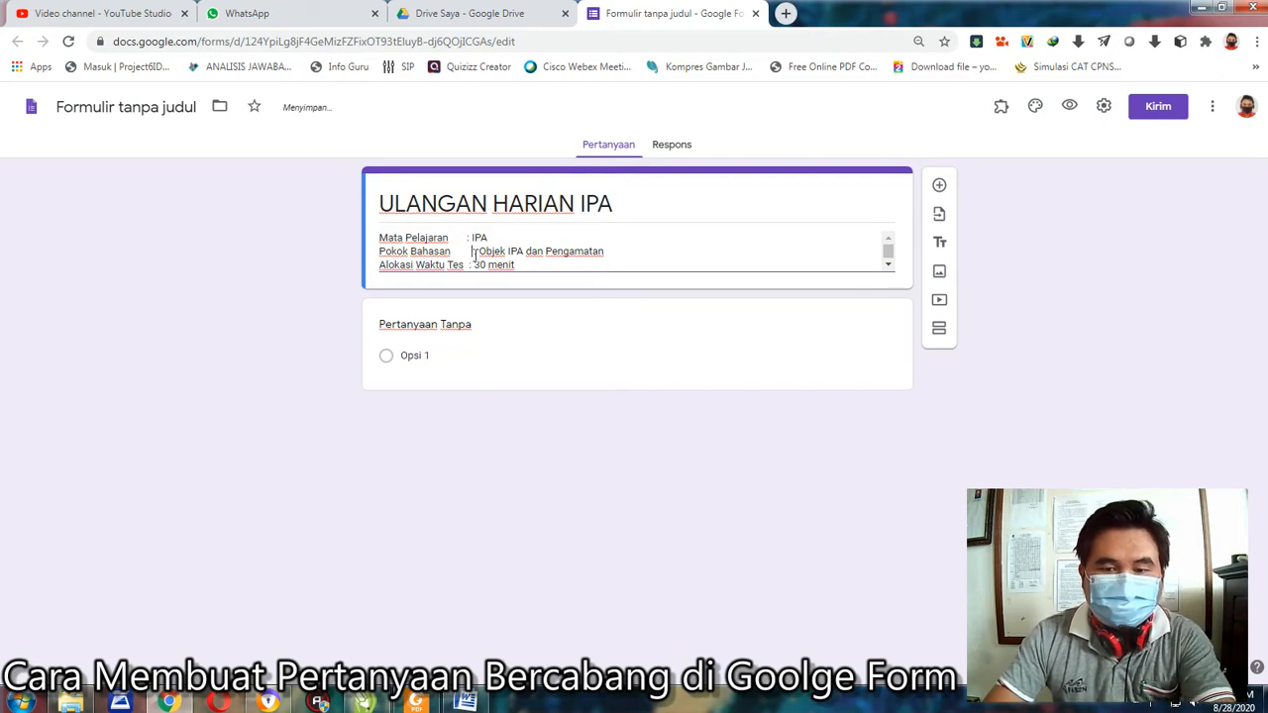
{"action": "left_click", "coordinate": [475, 252]}
{"action": "key", "text": "BackSpace"}
{"action": "key", "text": "BackSpace"}
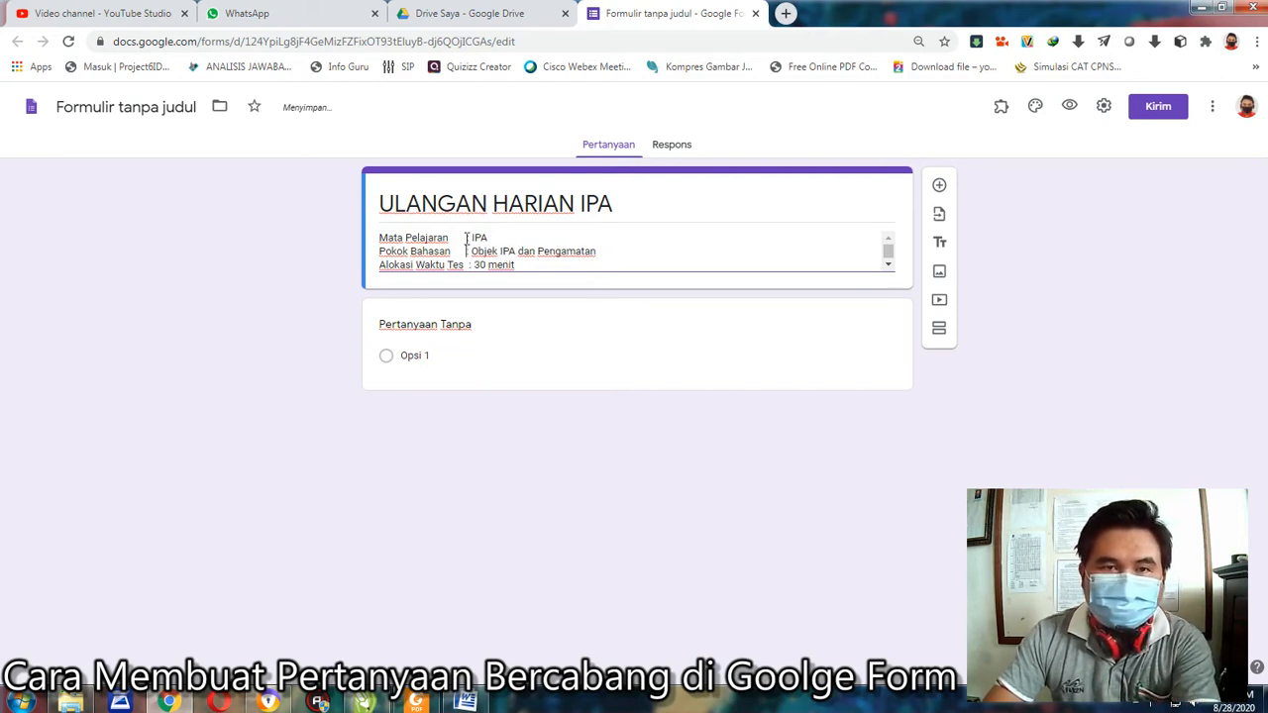
{"action": "key", "text": "Up"}
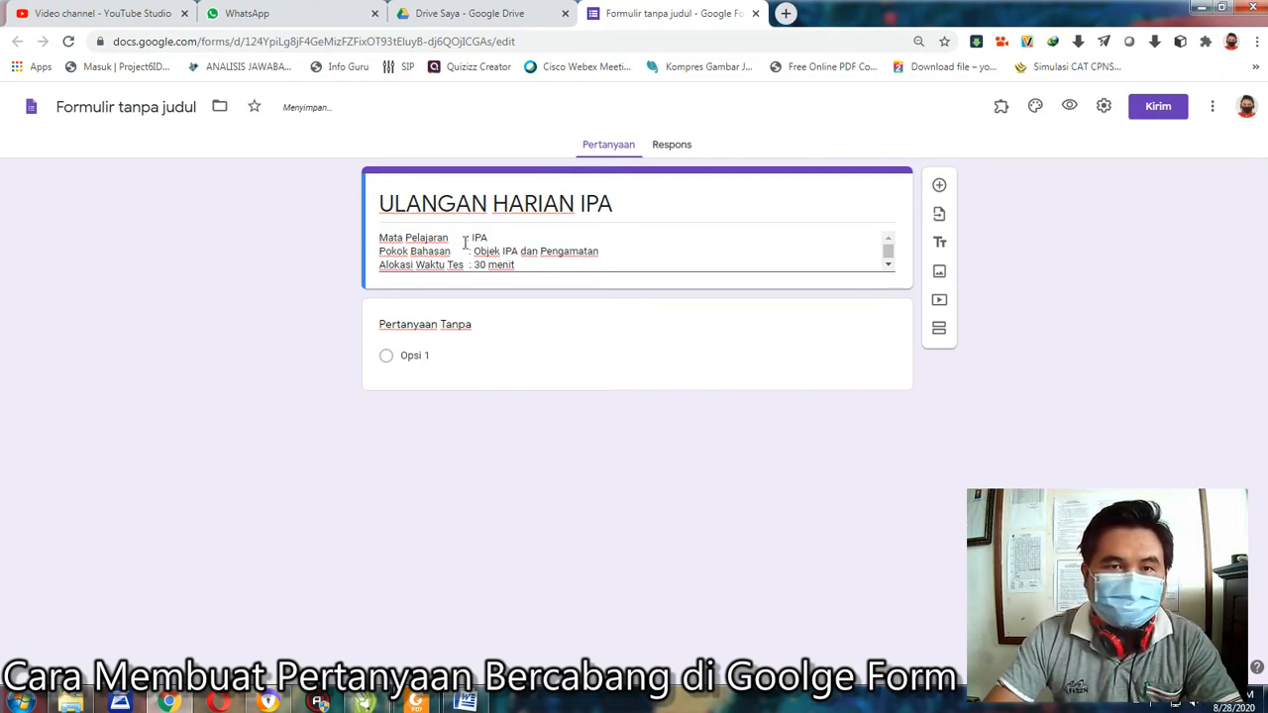
Step: Add a "Petunjuk" line and, beneath it, "Jawablah salah satu jawaban yang paling benar!" to the end of the form description
{"action": "left_click", "coordinate": [524, 266]}
{"action": "key", "text": "Return"}
{"action": "type", "text": "Pet"}
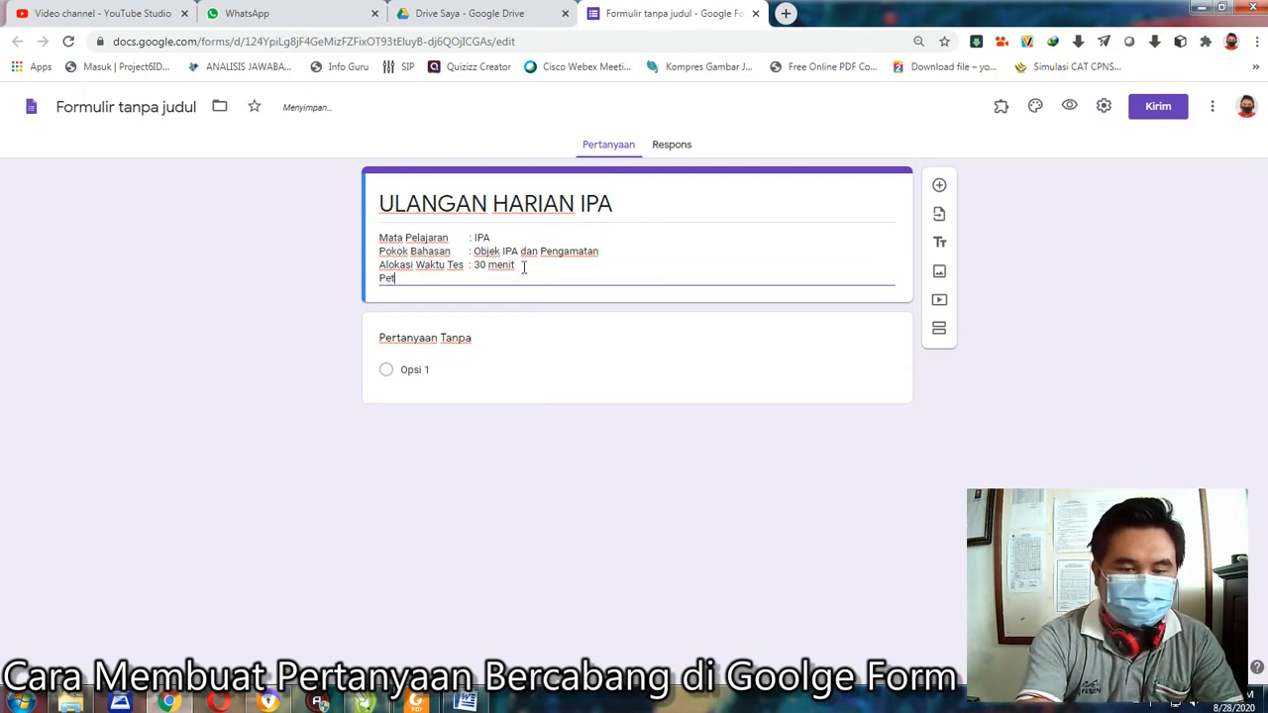
{"action": "type", "text": "unjuk"}
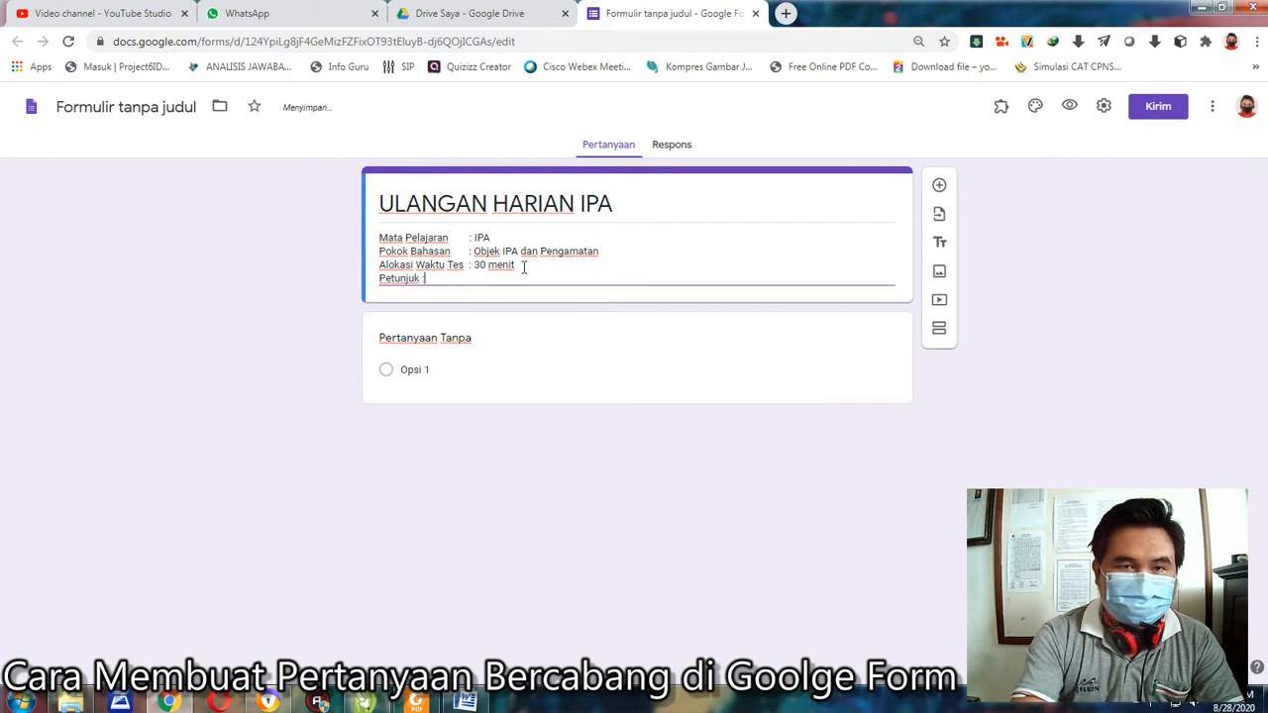
{"action": "key", "text": "Return"}
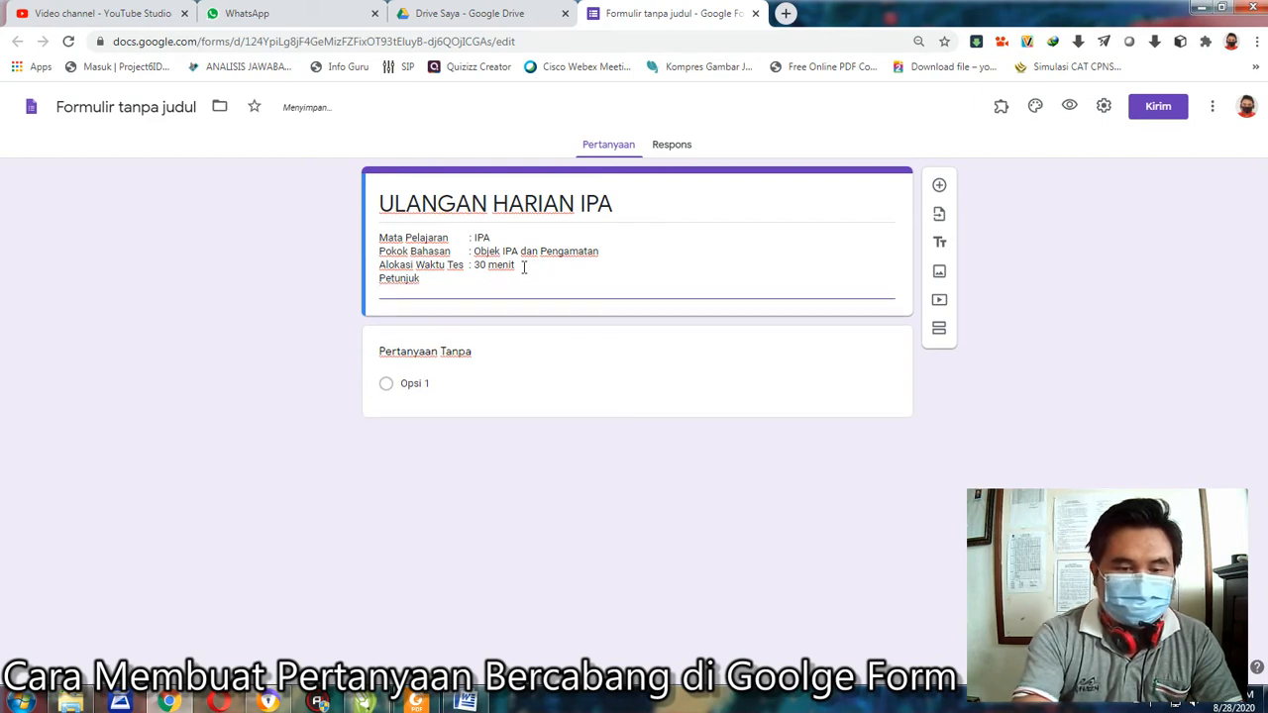
{"action": "type", "text": "Jawablah salah"}
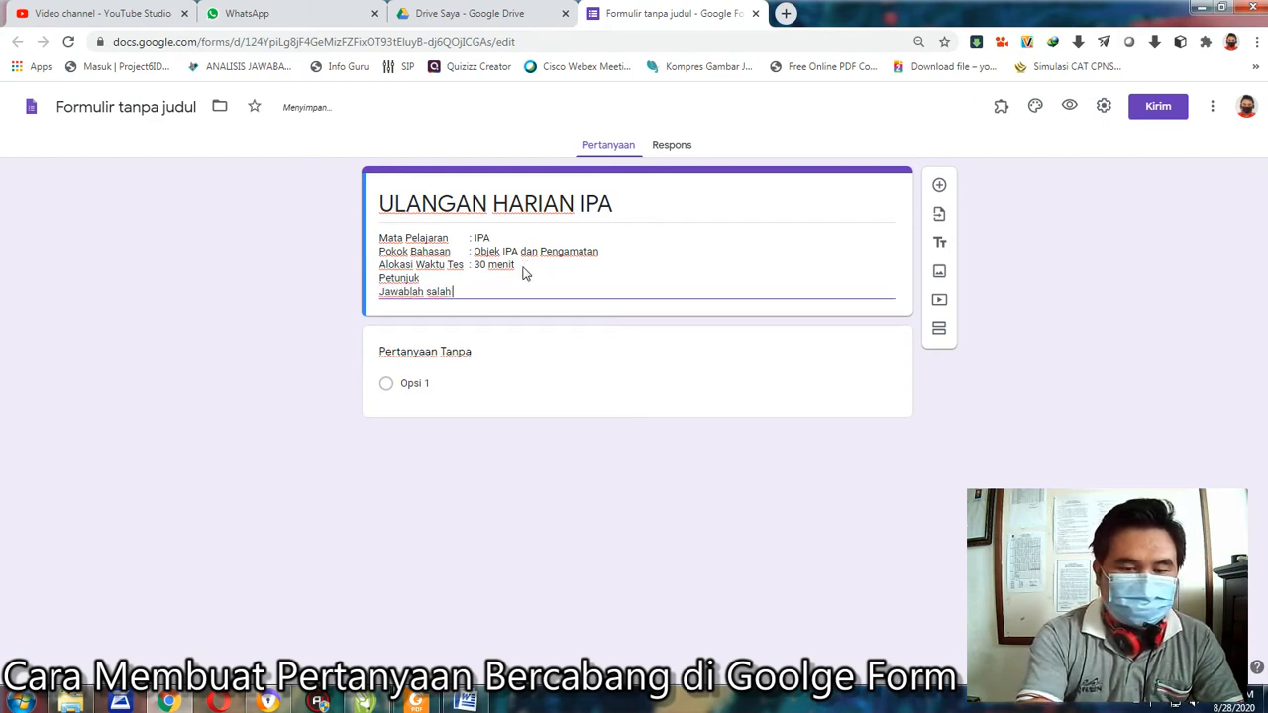
{"action": "type", "text": " satu jawaban yan"}
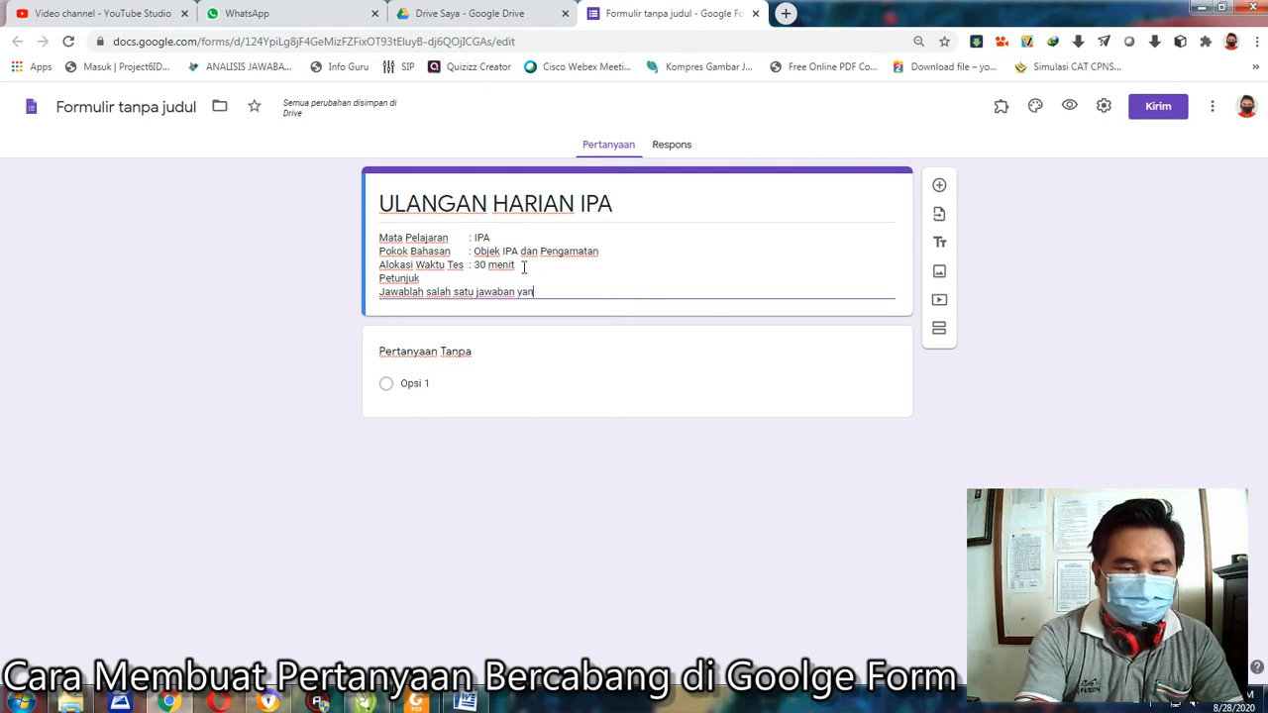
{"action": "type", "text": "g paling be"}
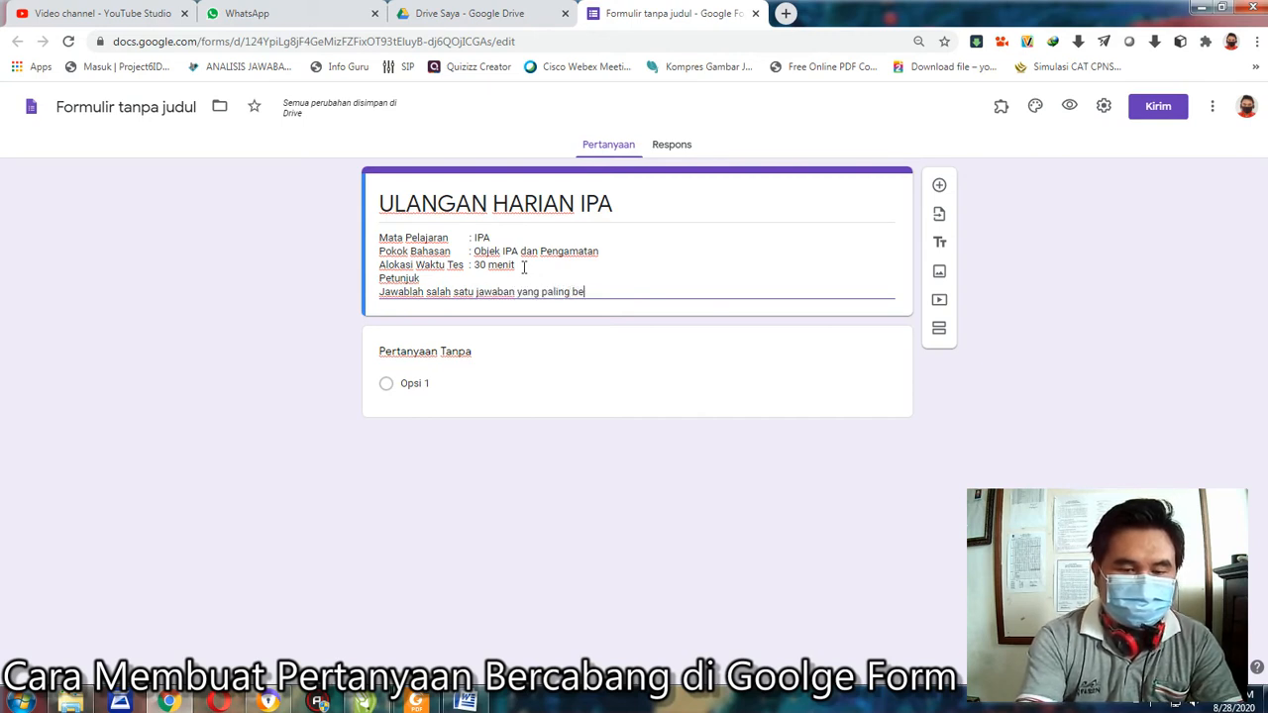
{"action": "type", "text": "nar!"}
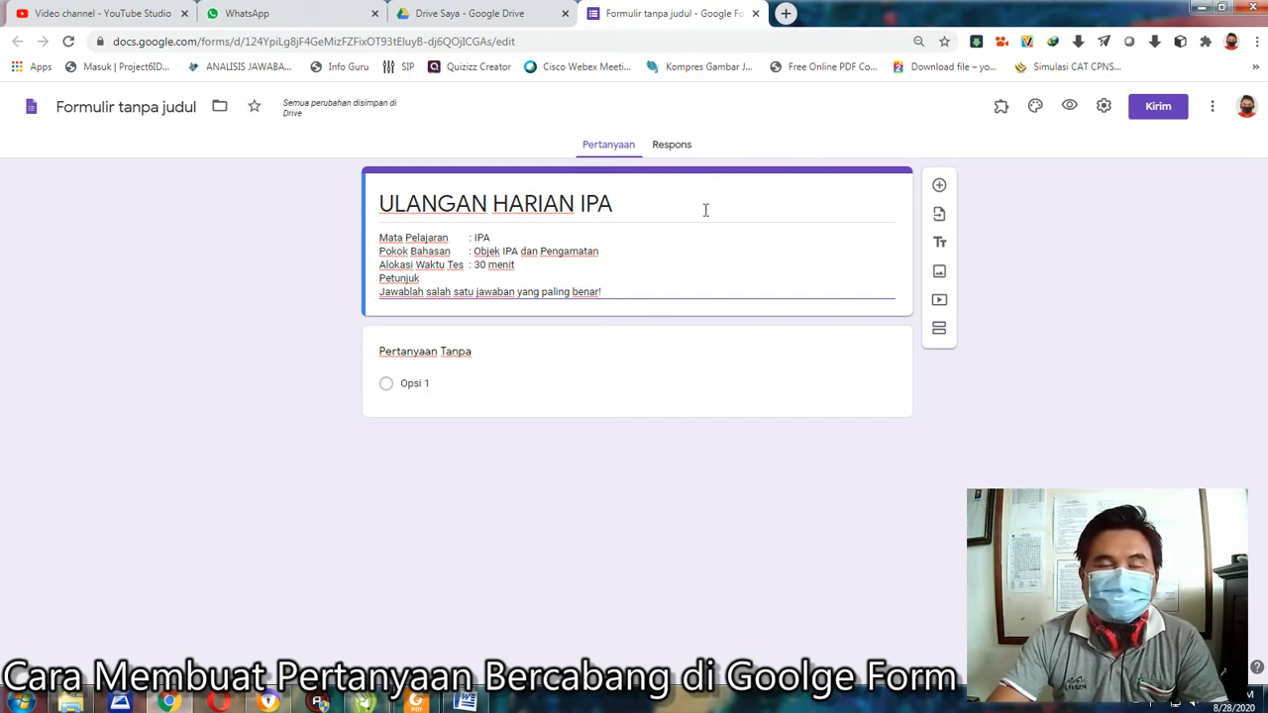
Step: Upload the SMP Laboratorium Undiksha banner image from Local Disk (F:) as the form's header image
{"action": "left_click", "coordinate": [1034, 106]}
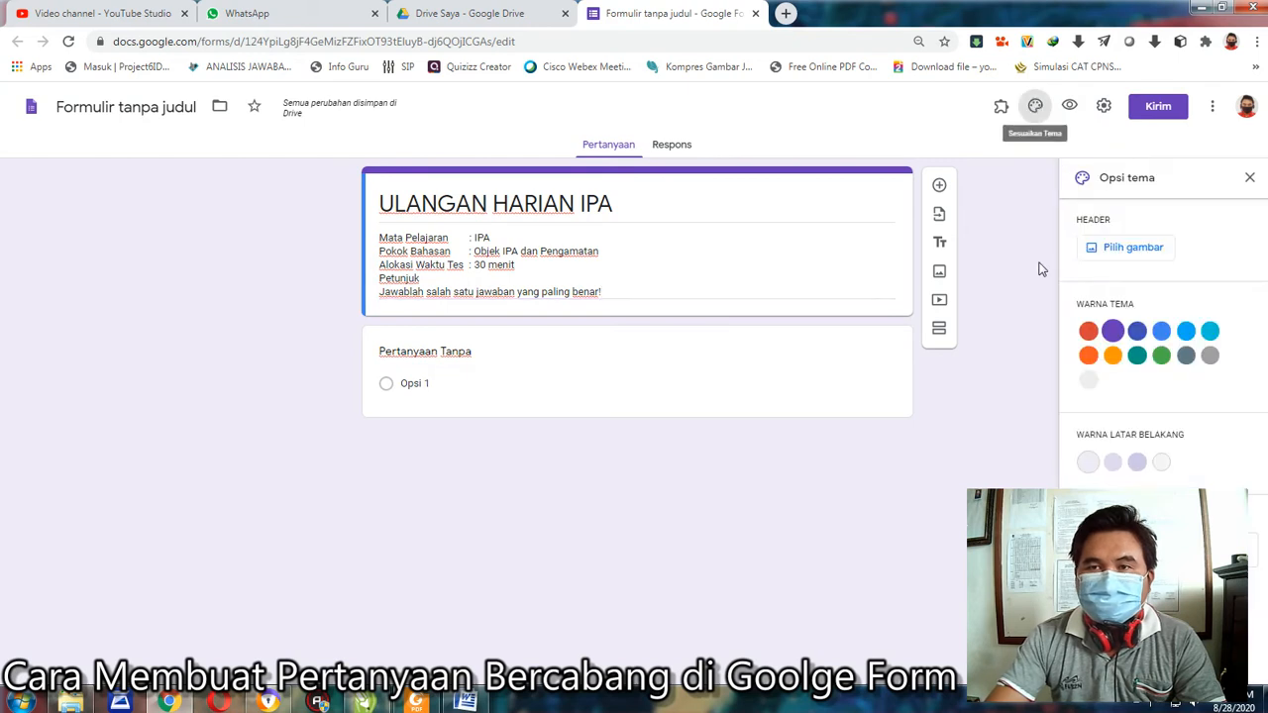
{"action": "left_click", "coordinate": [1127, 248]}
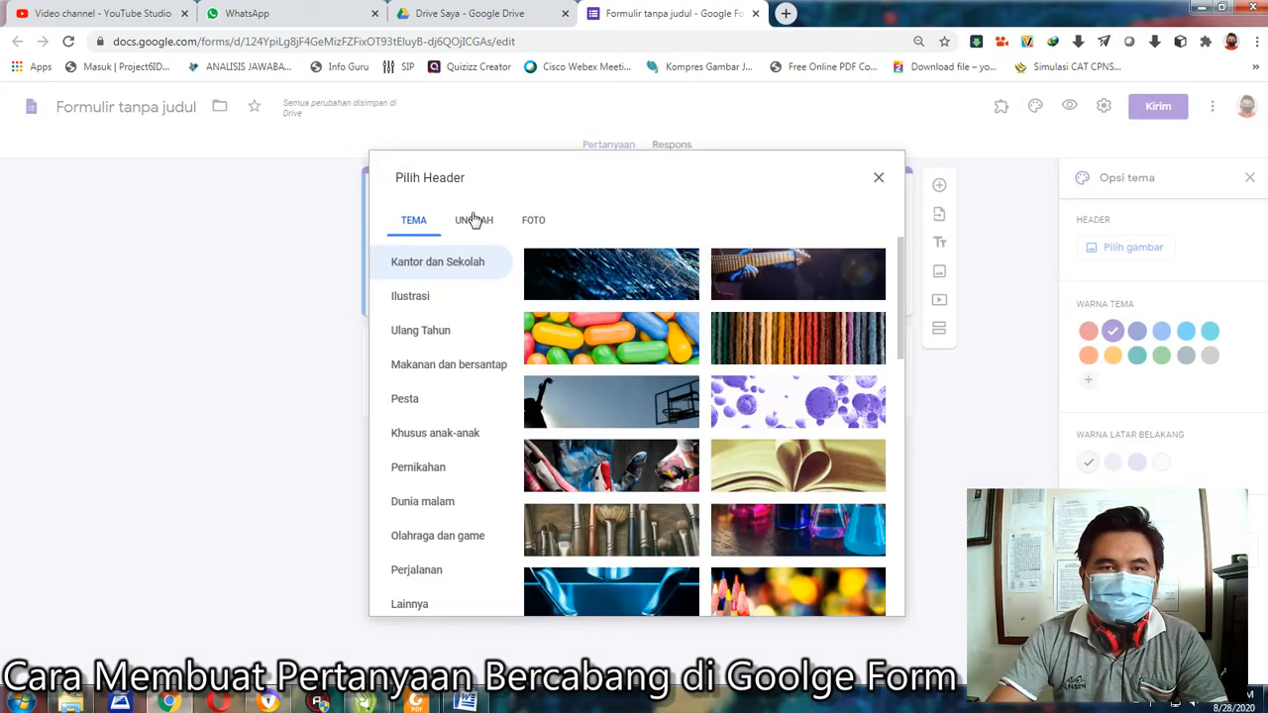
{"action": "left_click", "coordinate": [471, 222]}
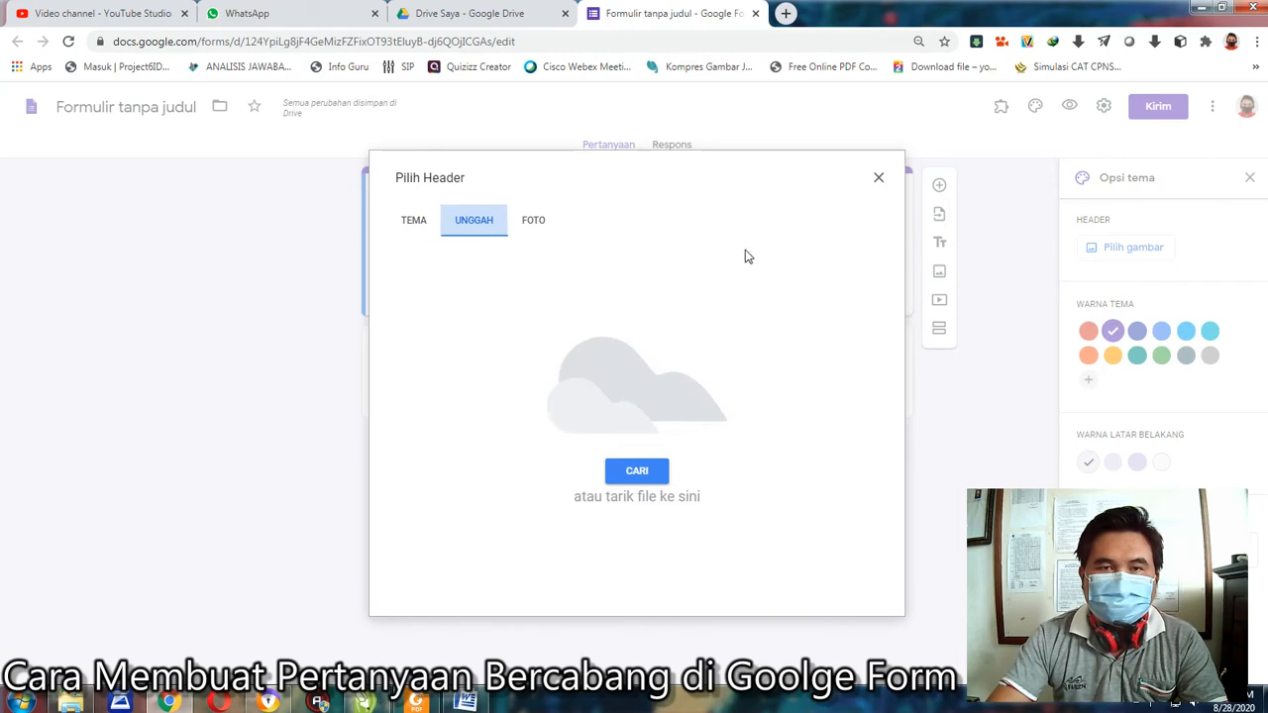
{"action": "left_click", "coordinate": [639, 469]}
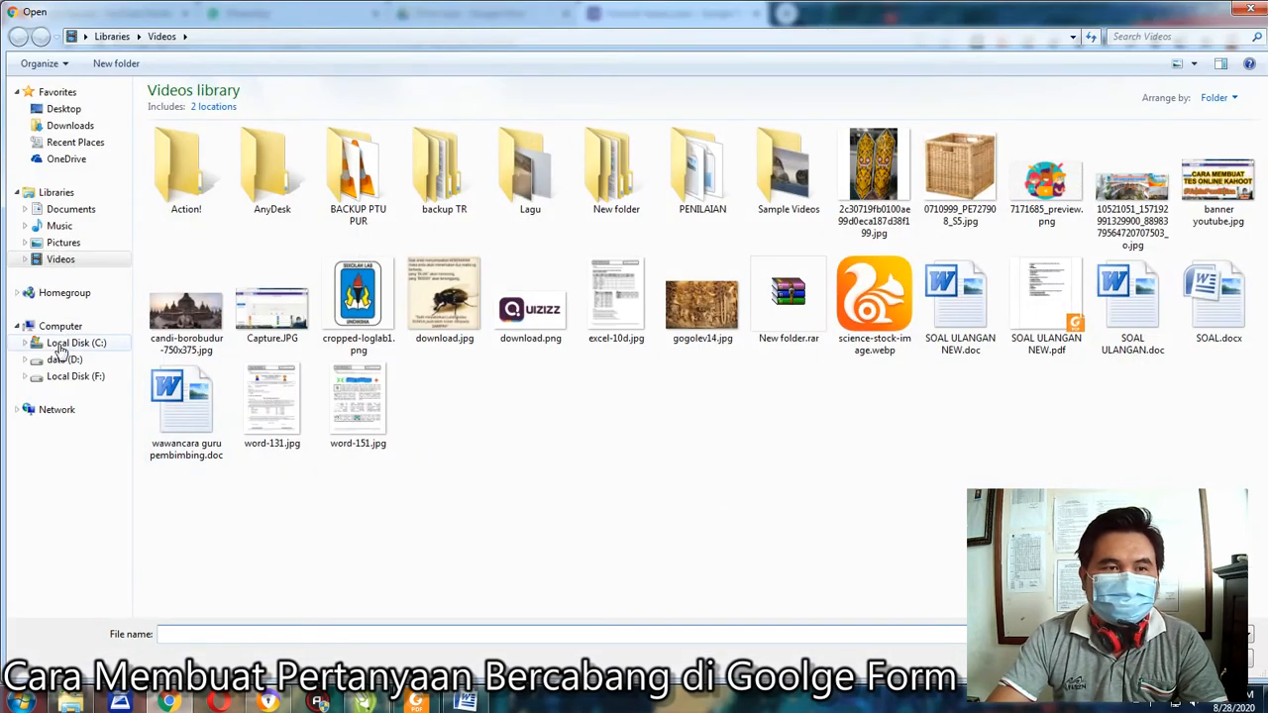
{"action": "left_click", "coordinate": [73, 379]}
{"action": "double_click", "coordinate": [759, 309]}
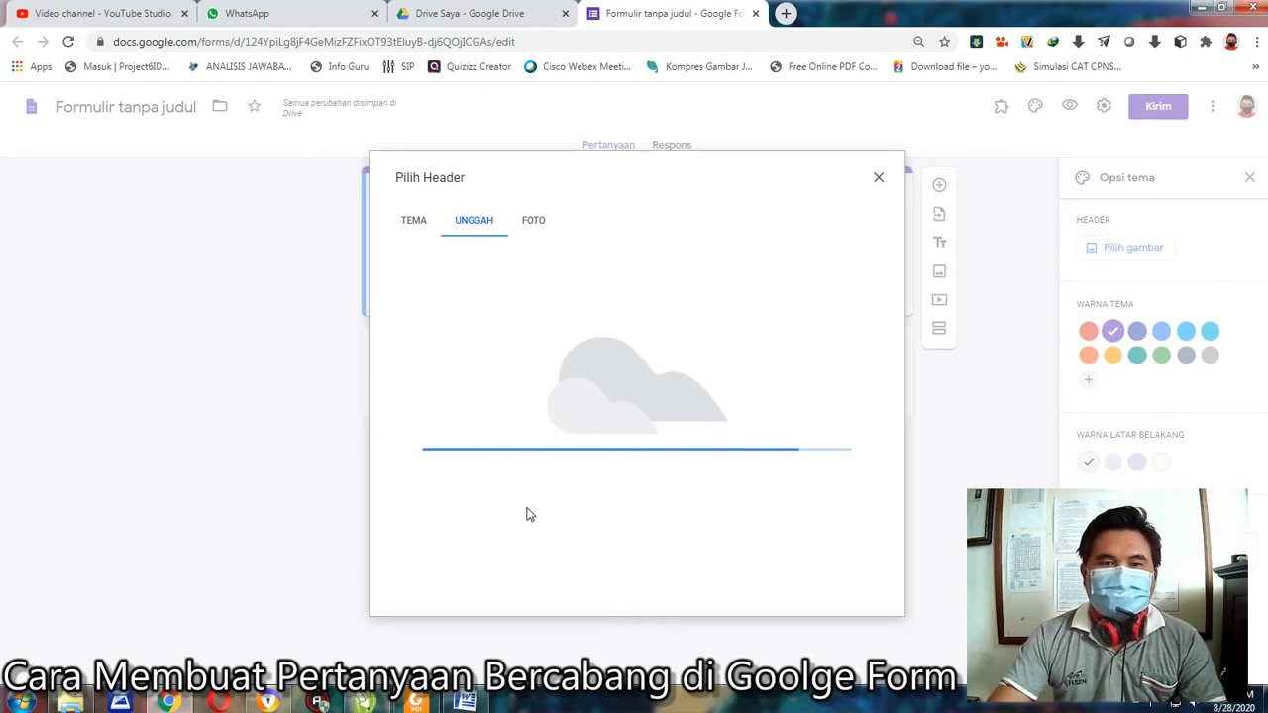
Step: Switch to the Word document "UH IPA_Bab1. Objek Ipa dan Pengamatannya.doc" and look through its exam questions
{"action": "left_click", "coordinate": [465, 702]}
{"action": "scroll", "coordinate": [339, 308], "scroll_direction": "down", "scroll_amount": 15}
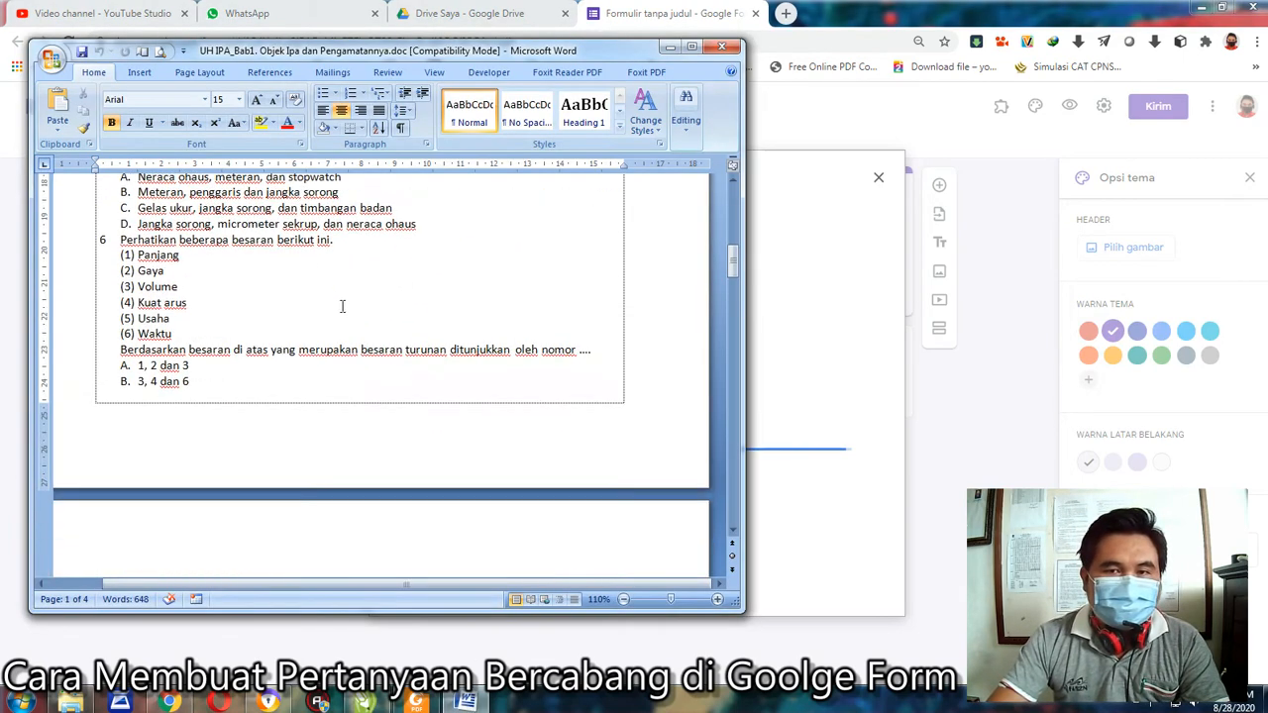
{"action": "scroll", "coordinate": [351, 313], "scroll_direction": "down", "scroll_amount": 20}
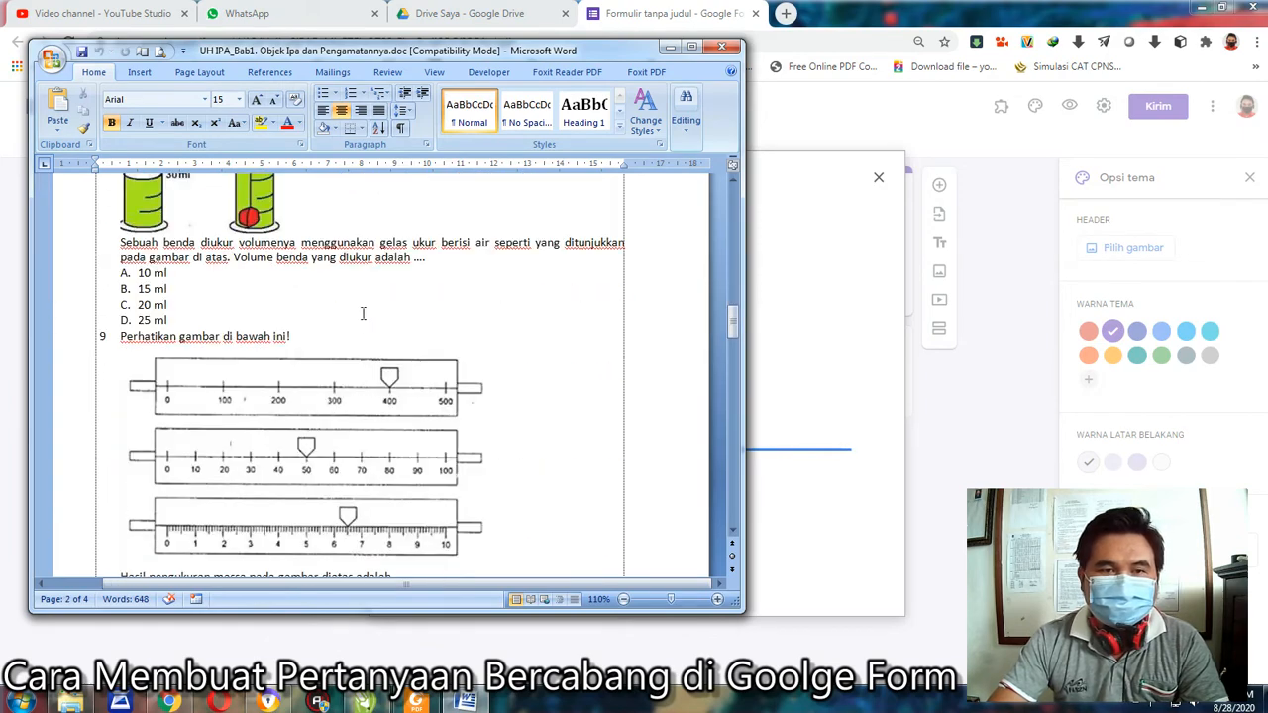
{"action": "scroll", "coordinate": [459, 334], "scroll_direction": "up", "scroll_amount": 6}
{"action": "scroll", "coordinate": [458, 335], "scroll_direction": "up", "scroll_amount": 20}
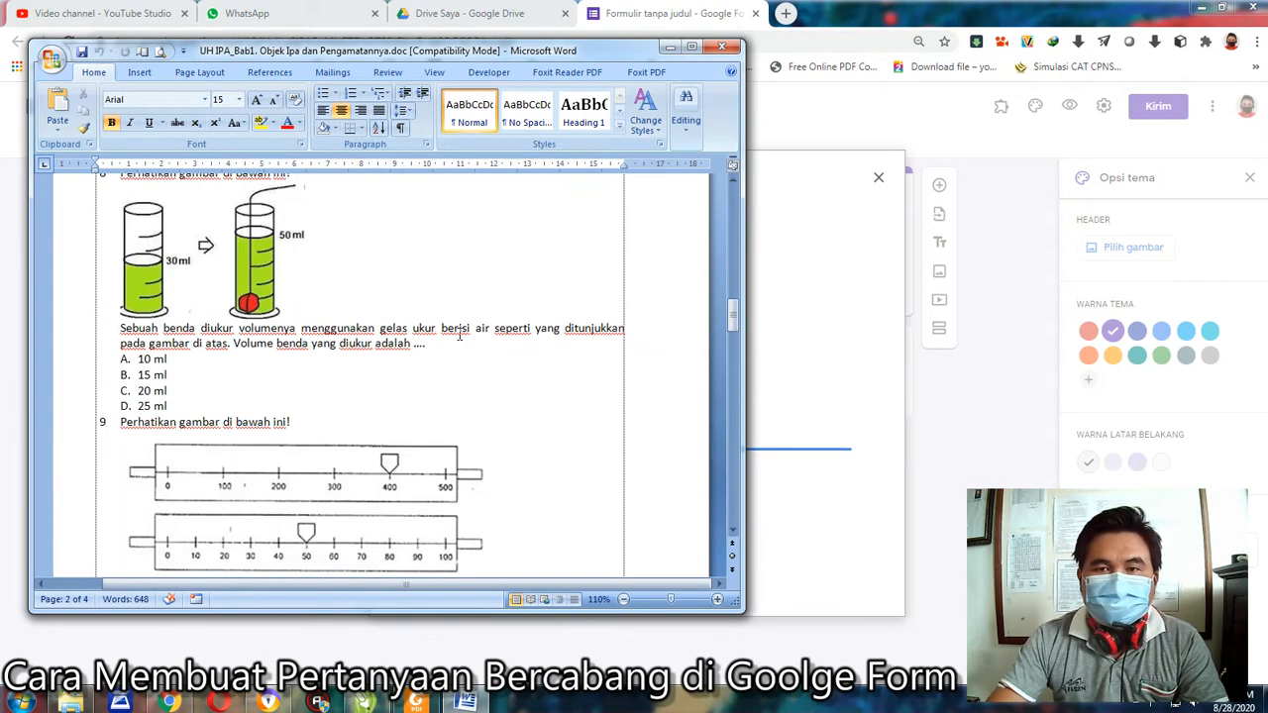
Step: Return to the form, shift the header crop area up to include the banner's full heading text, and apply the image
{"action": "left_click", "coordinate": [1006, 240]}
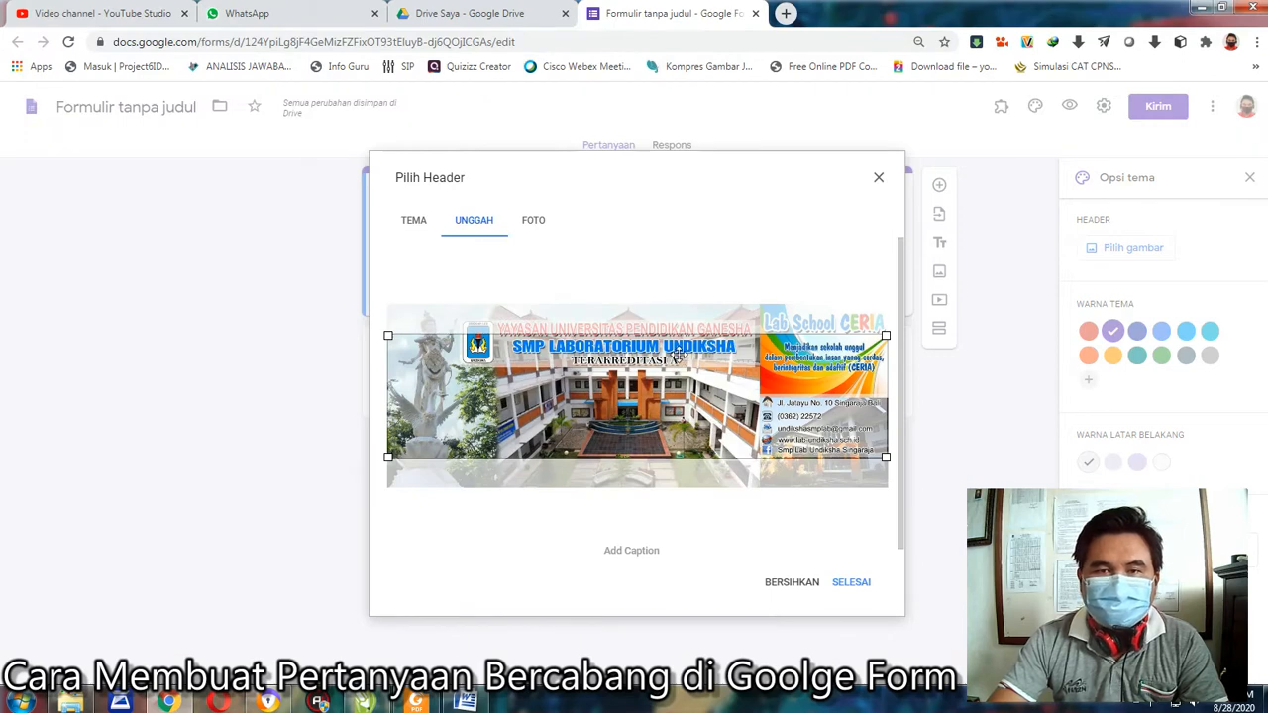
{"action": "left_click_drag", "start_coordinate": [681, 355], "coordinate": [687, 335]}
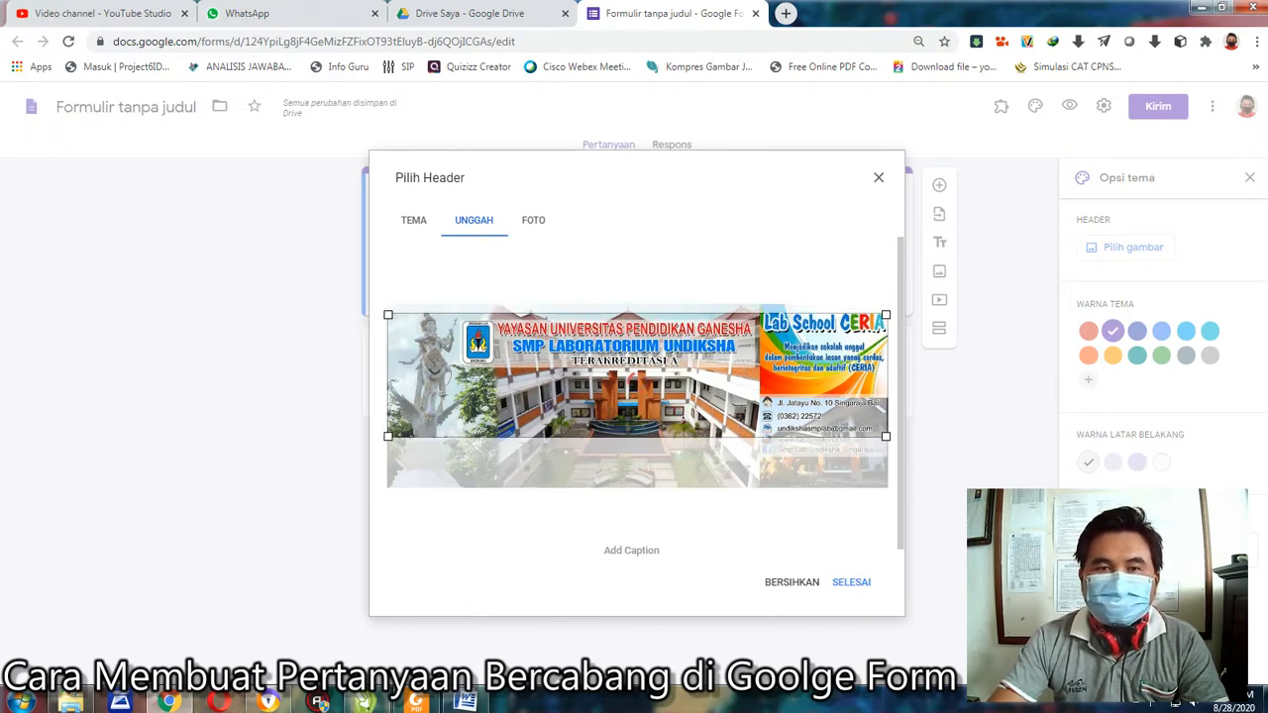
{"action": "left_click", "coordinate": [849, 589]}
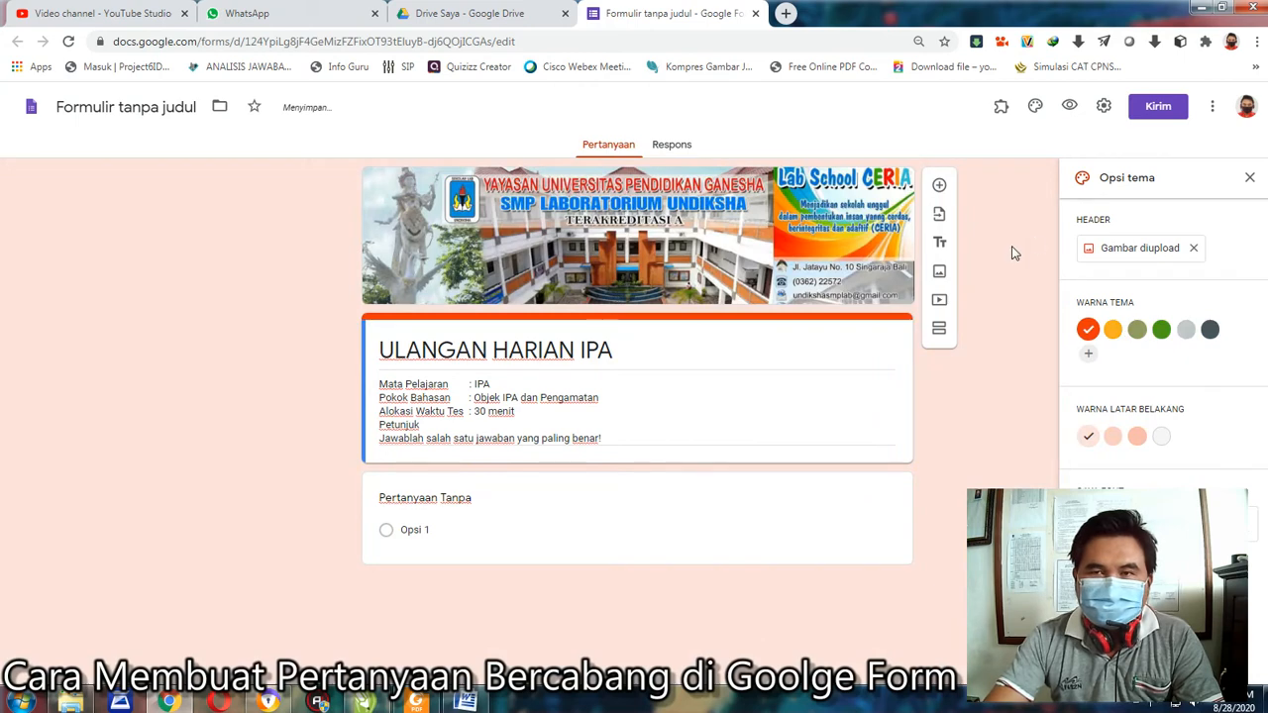
Step: Add the custom cyan theme color #00e1ff to the form and set the background color to light gray
{"action": "left_click", "coordinate": [1089, 355]}
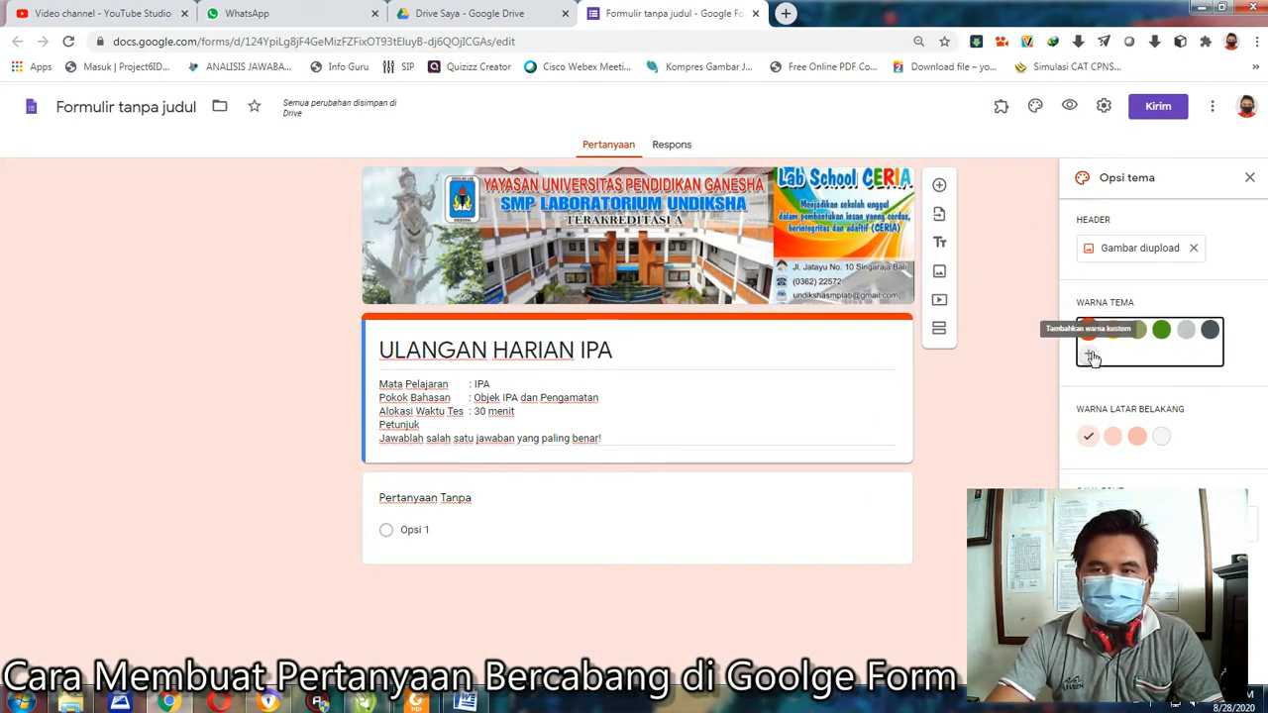
{"action": "left_click", "coordinate": [1159, 422]}
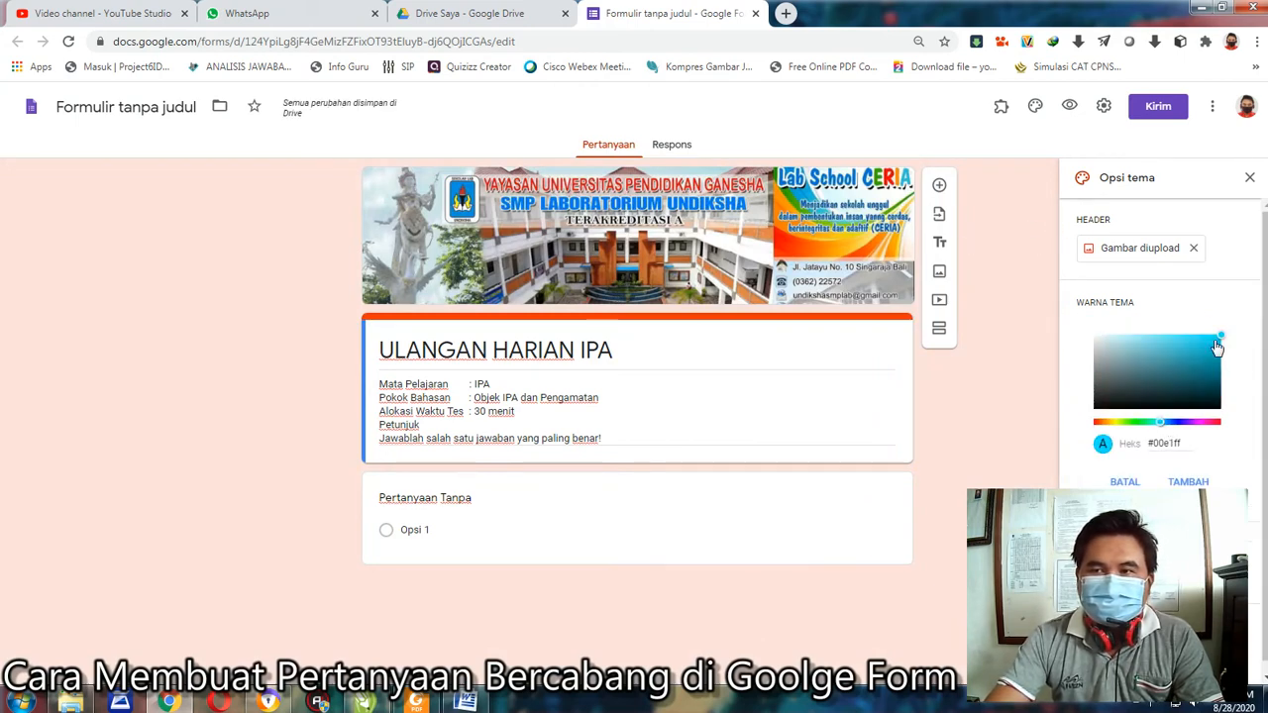
{"action": "left_click", "coordinate": [1187, 481]}
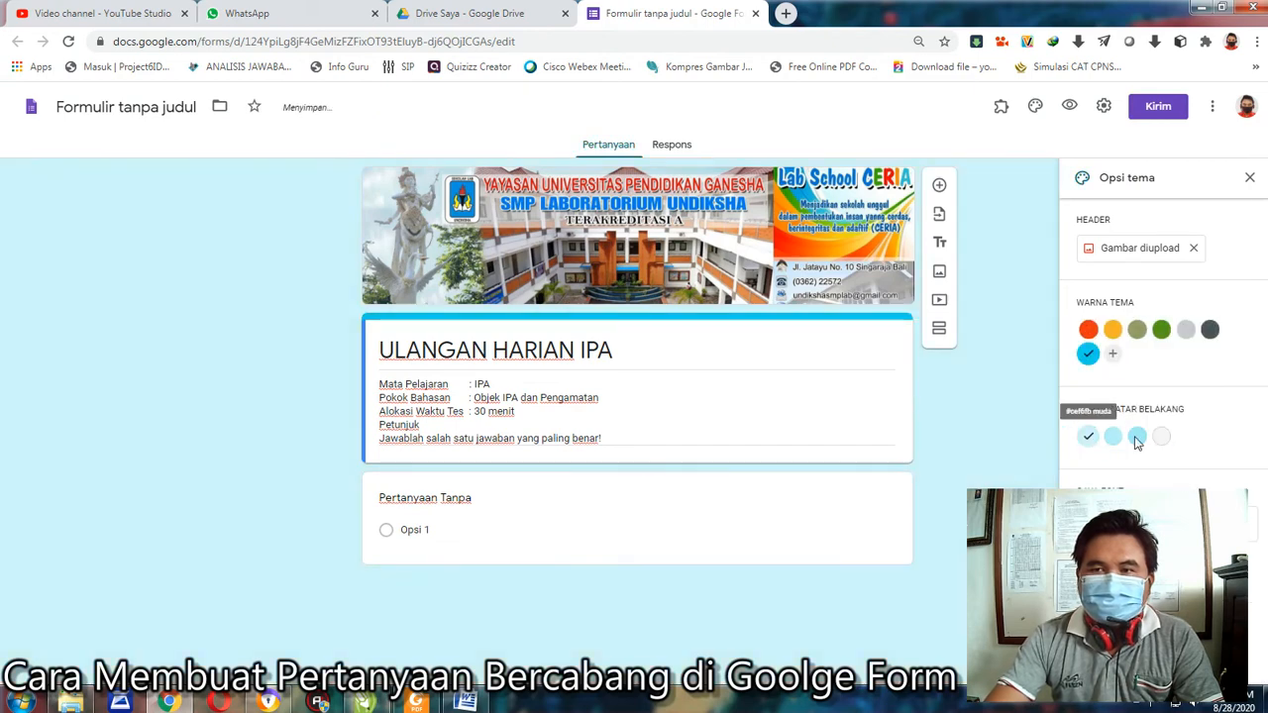
{"action": "left_click", "coordinate": [1161, 439]}
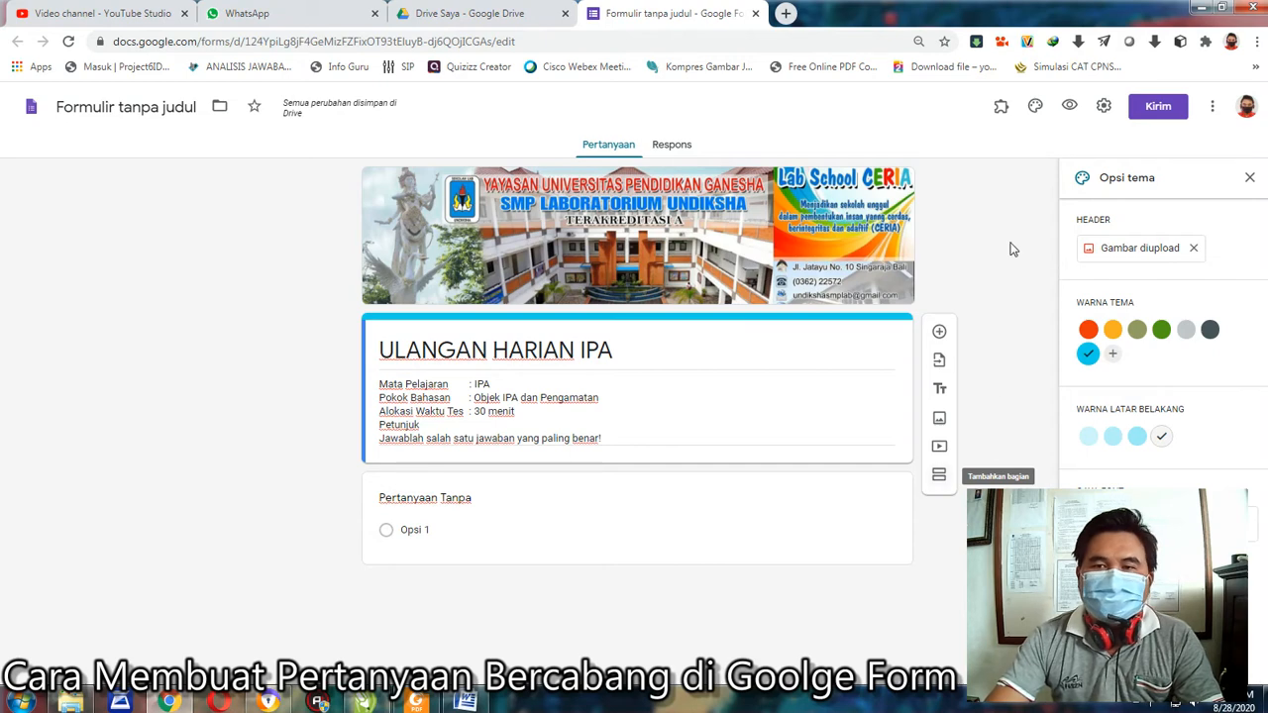
Step: Add a second section to the form and title it "IDENTITAS SISWA"
{"action": "left_click", "coordinate": [939, 477]}
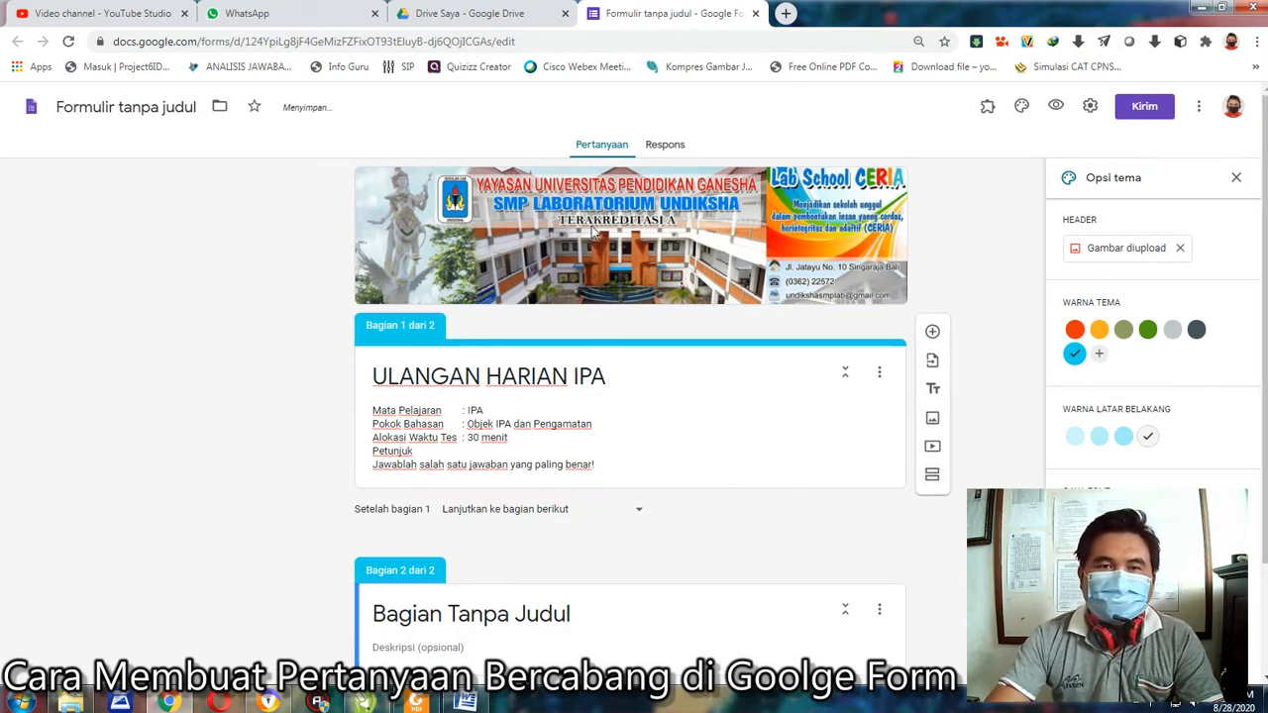
{"action": "scroll", "coordinate": [471, 342], "scroll_direction": "down", "scroll_amount": 2}
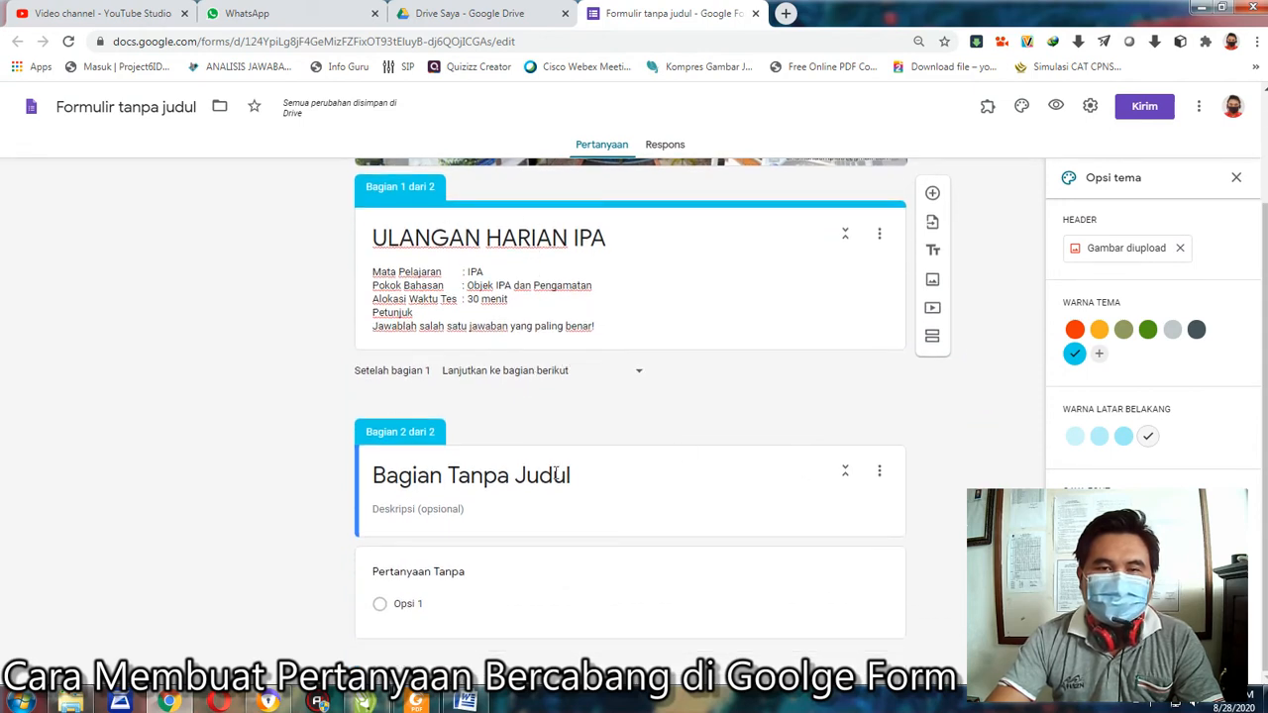
{"action": "left_click", "coordinate": [471, 482]}
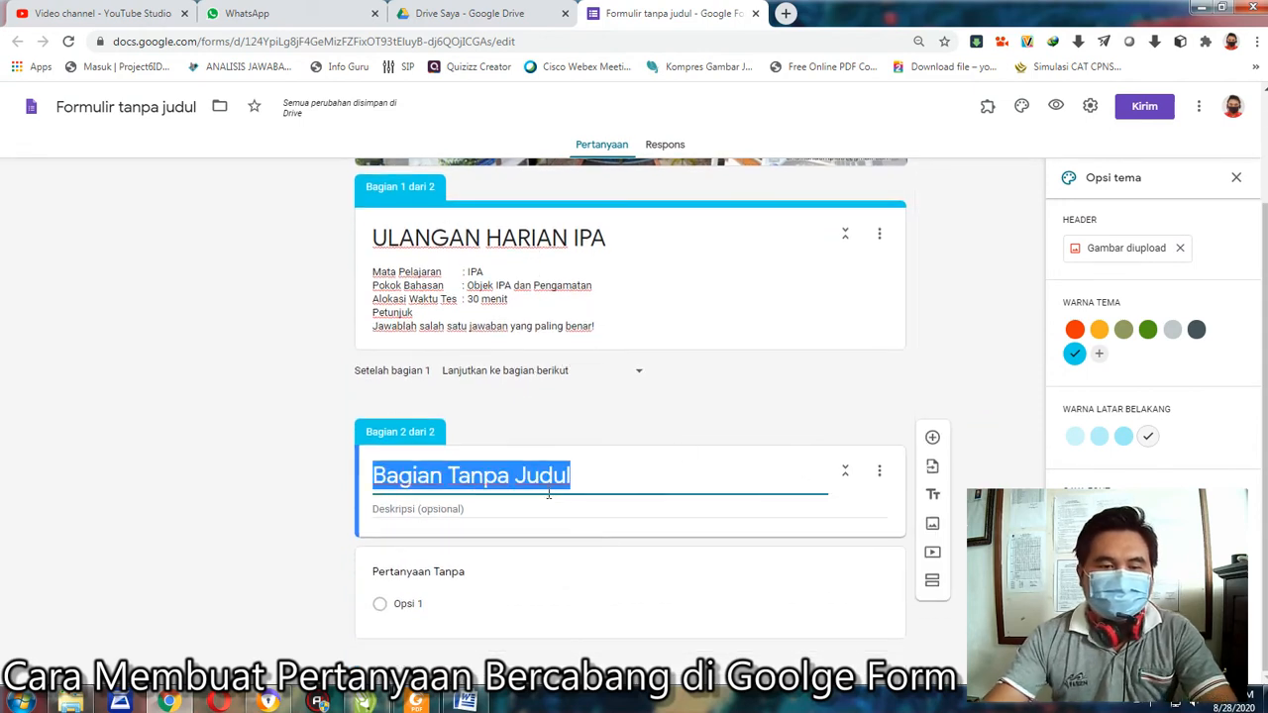
{"action": "key", "text": "BackSpace"}
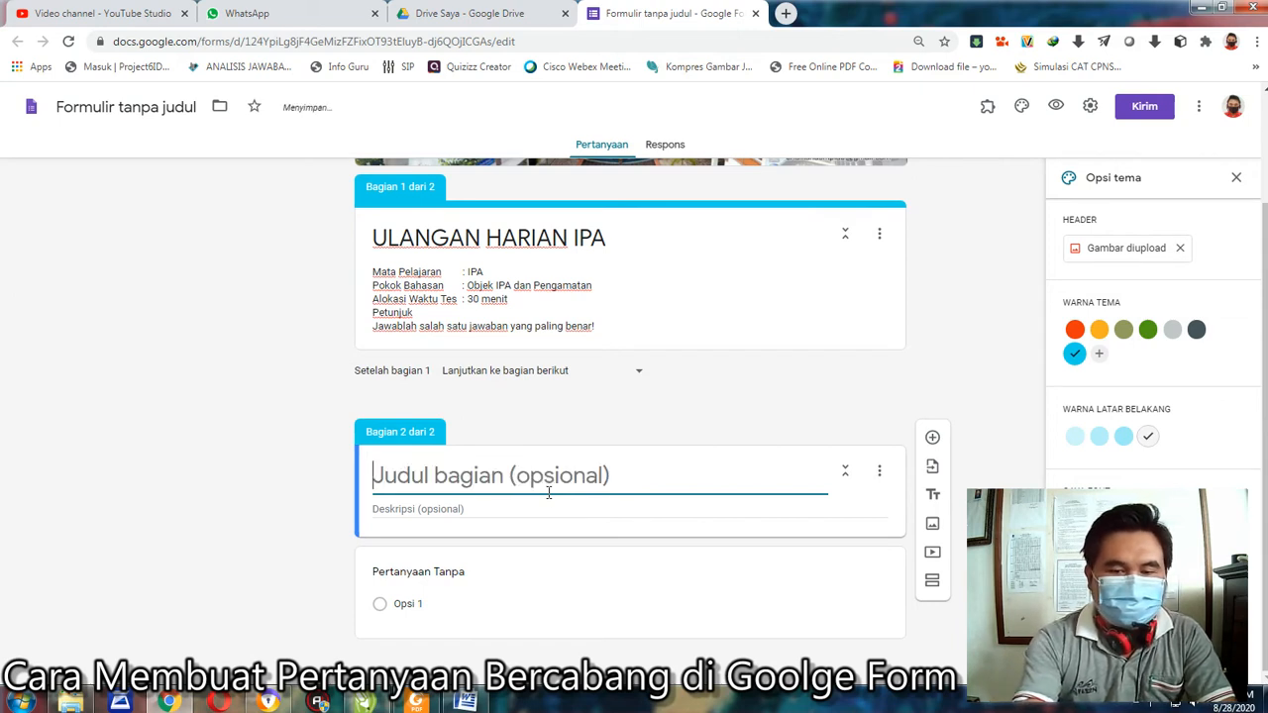
{"action": "type", "text": "IDENTITAS "}
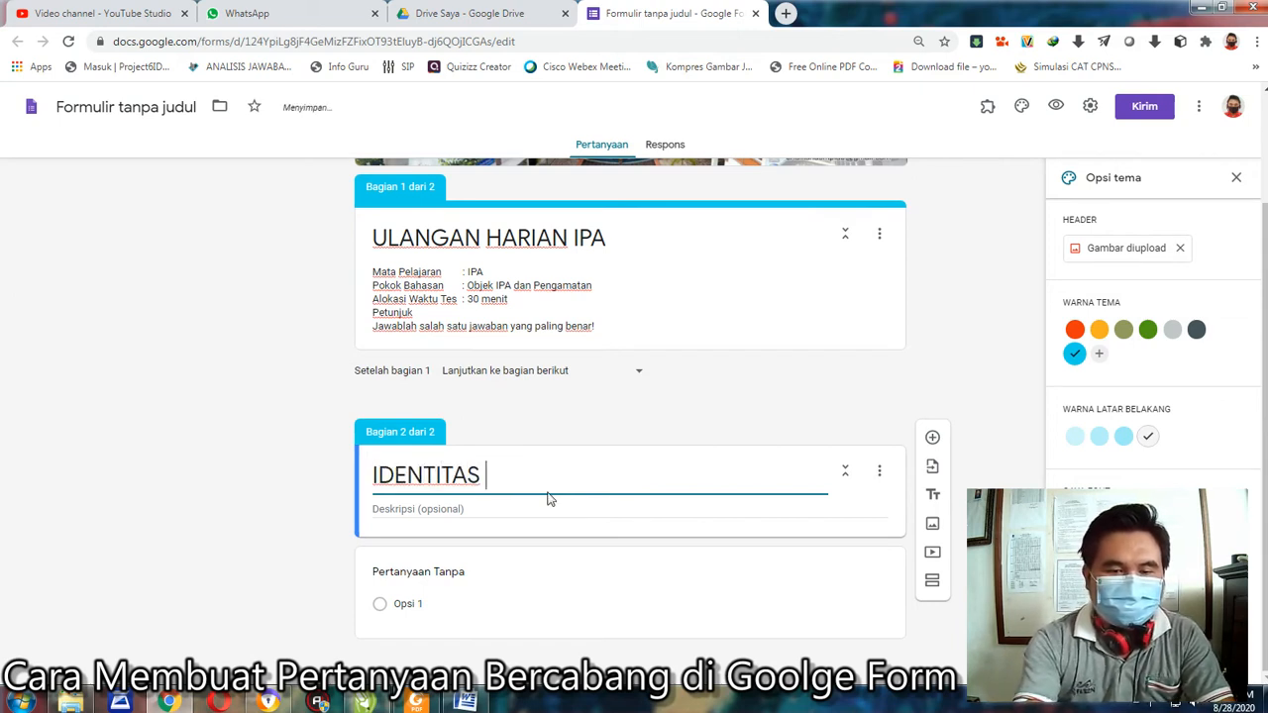
{"action": "type", "text": "SISWA"}
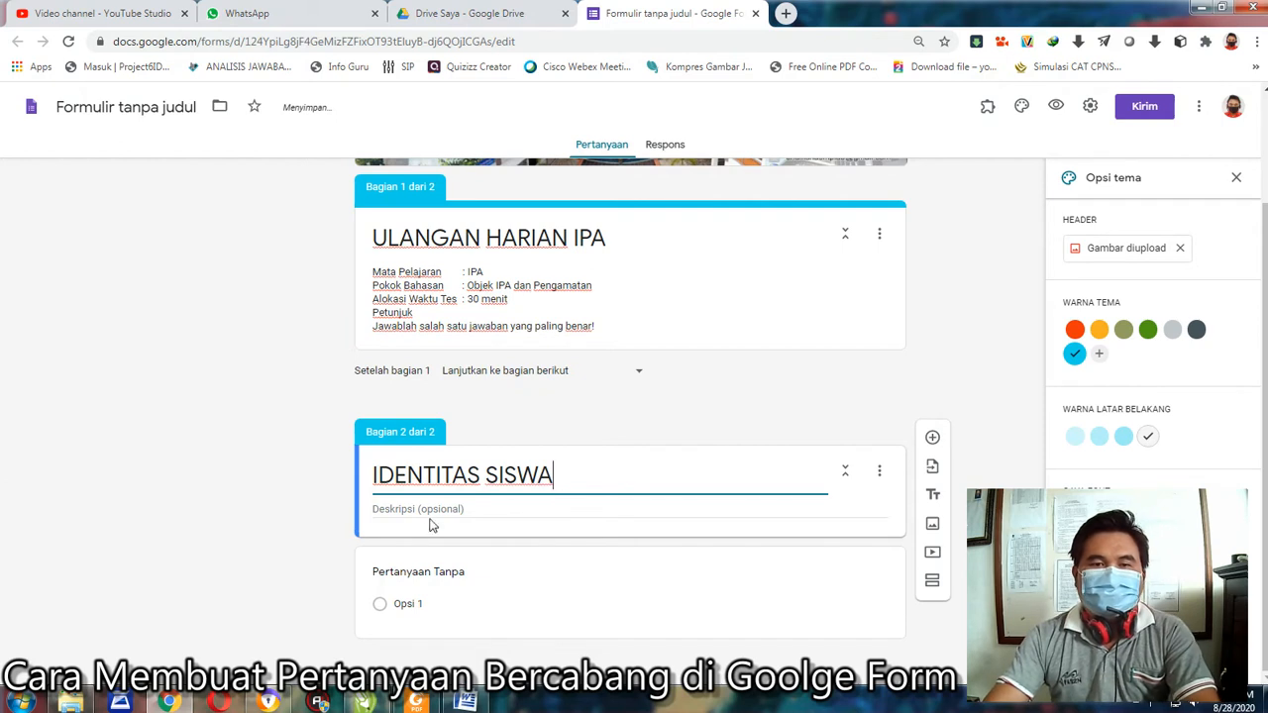
Step: Enter "LANGKAPI IDENTITAS BERIKUT!" as the description of the IDENTITAS SISWA section, correcting its first letter to a capital L
{"action": "left_click", "coordinate": [424, 507]}
{"action": "type", "text": "I IDENT"}
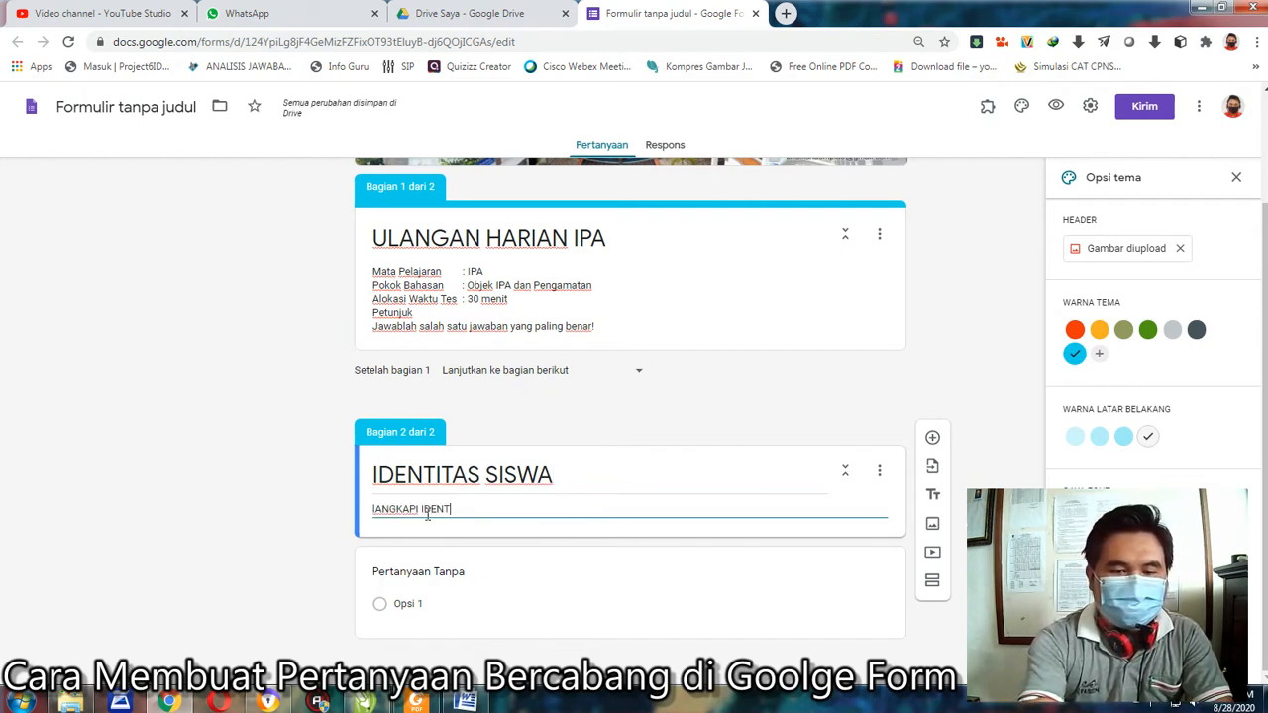
{"action": "type", "text": "ANGKAPI IDENTITAS BERIKUT"}
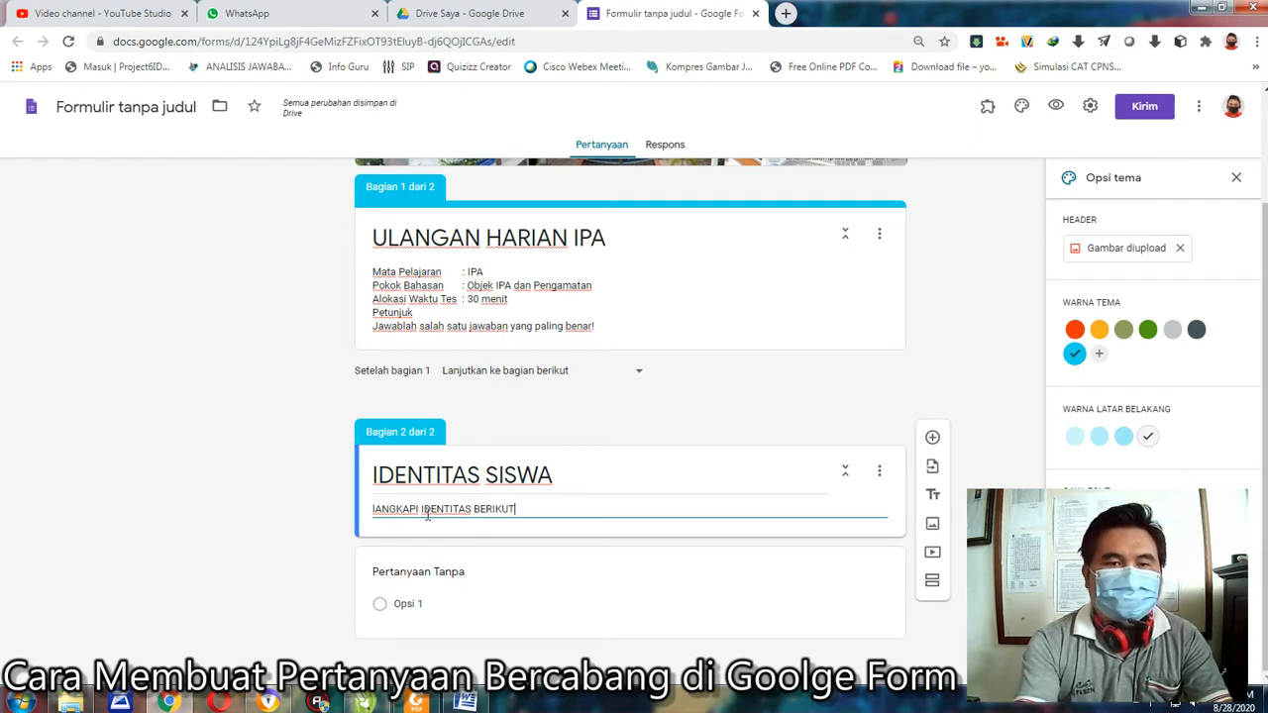
{"action": "type", "text": "!"}
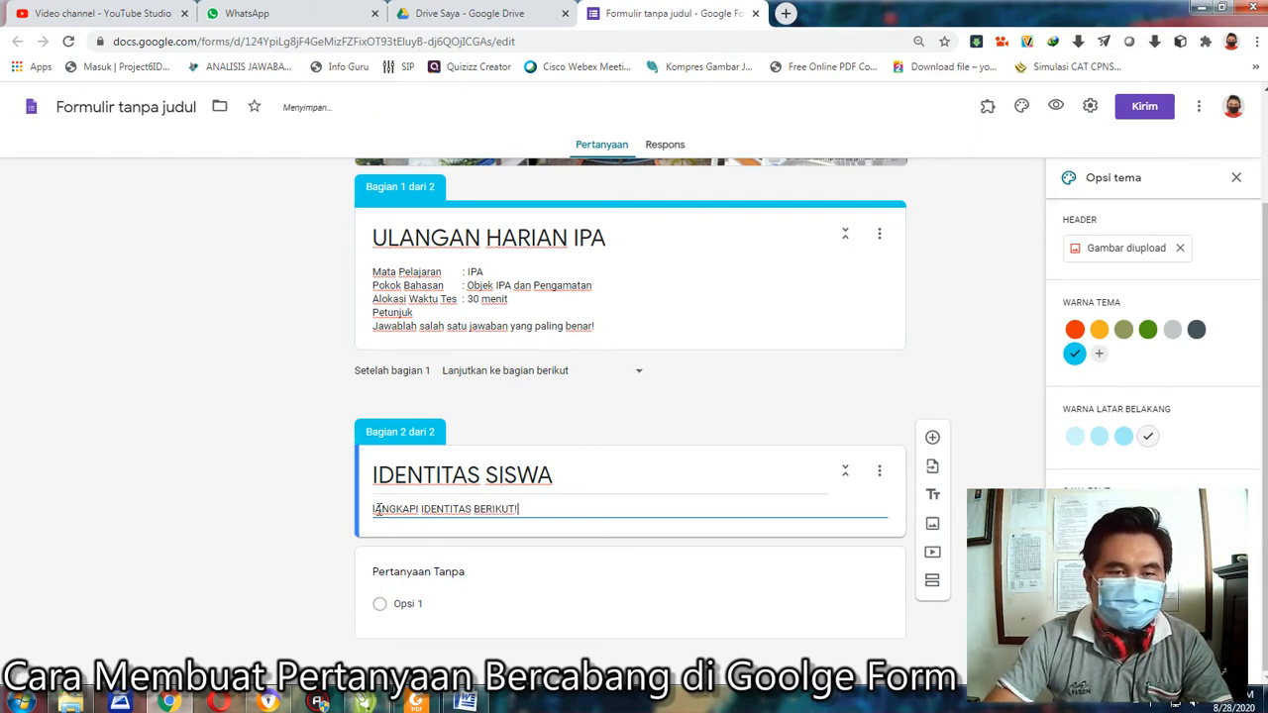
{"action": "left_click_drag", "start_coordinate": [377, 509], "coordinate": [373, 509]}
{"action": "type", "text": "L"}
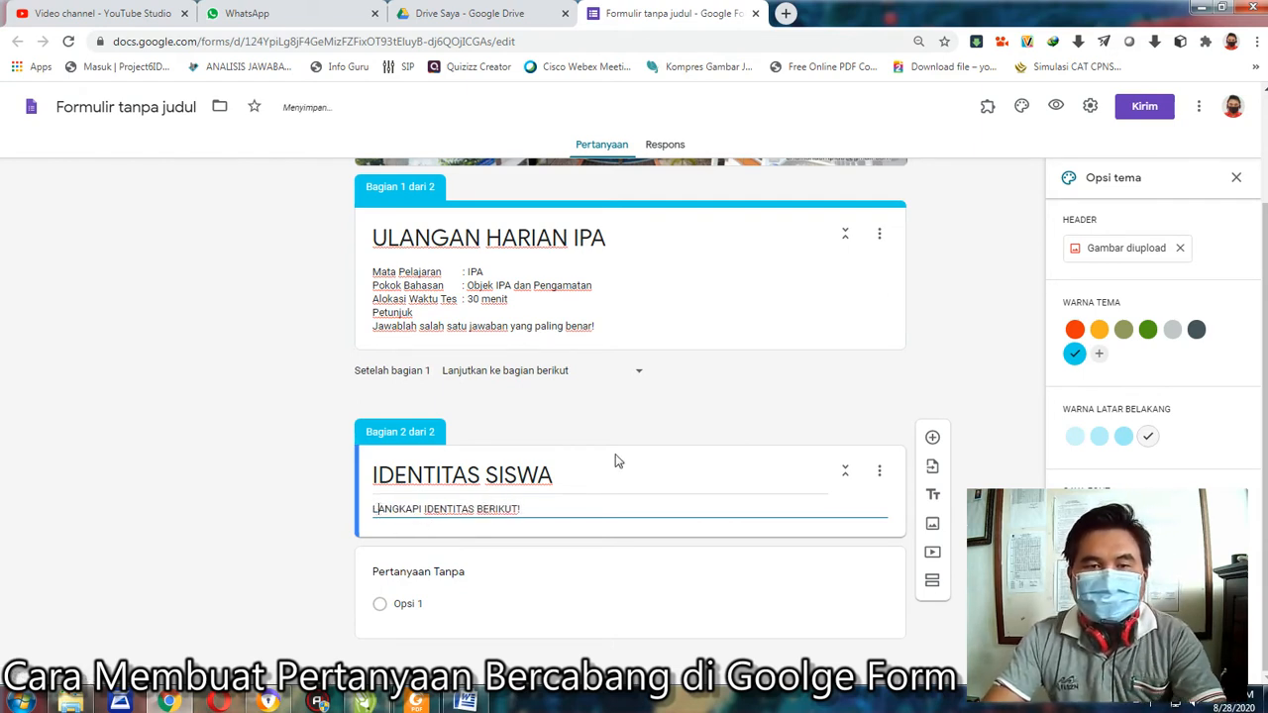
{"action": "left_click", "coordinate": [961, 294]}
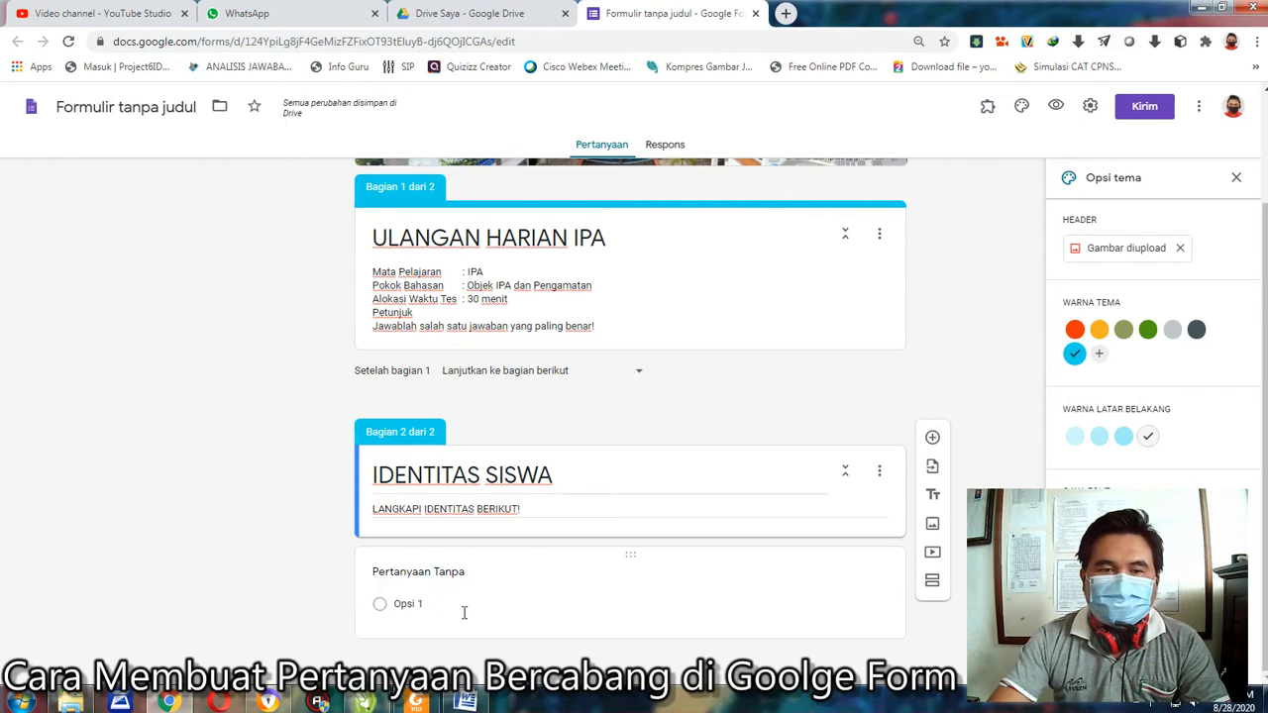
Step: Enter "nama" as the title of the untitled question in the IDENTITAS SISWA section
{"action": "left_click", "coordinate": [468, 571]}
{"action": "type", "text": "nAMA"}
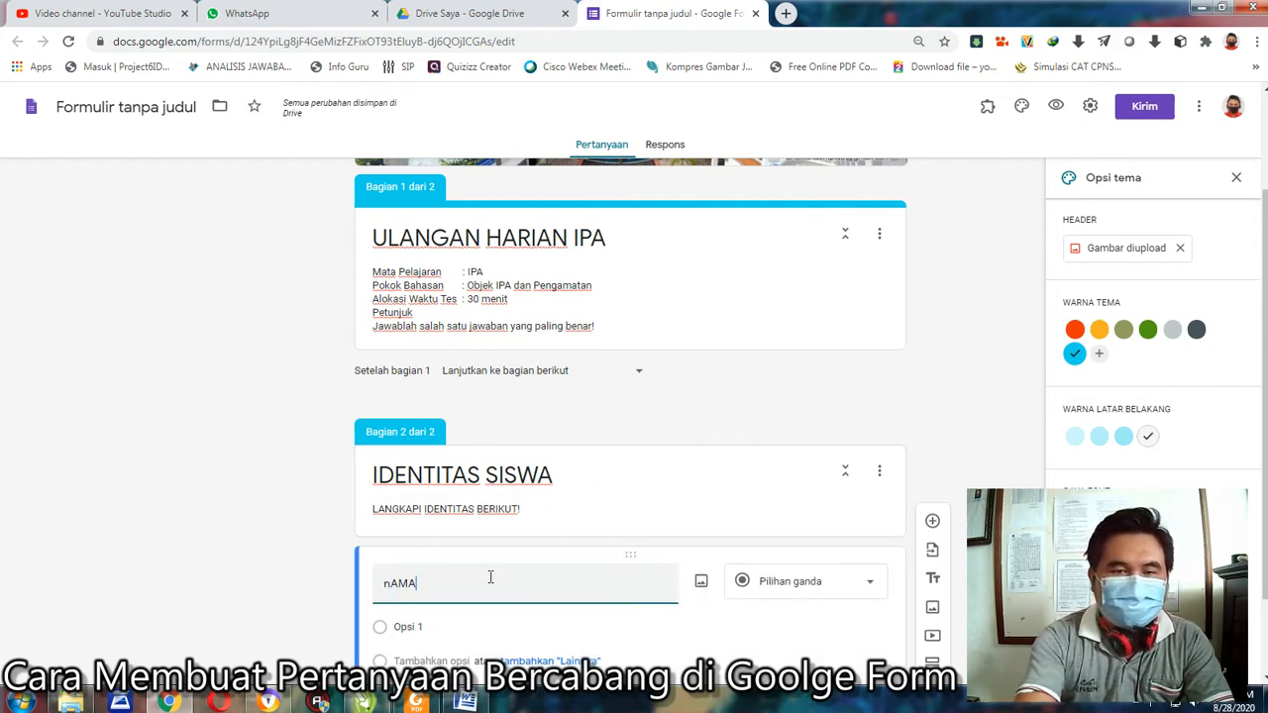
{"action": "key", "text": "BackSpace"}
{"action": "key", "text": "BackSpace"}
{"action": "key", "text": "BackSpace"}
{"action": "key", "text": "BackSpace"}
{"action": "type", "text": "nama"}
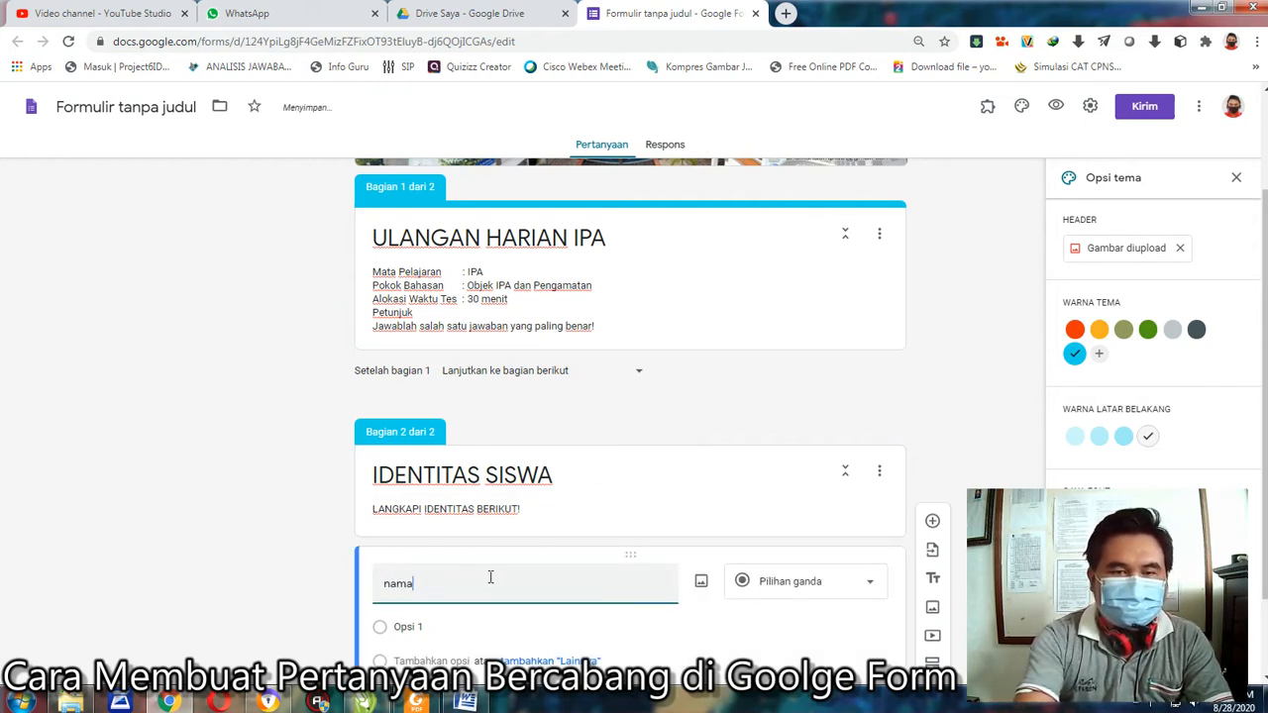
Step: Change the first identity question's title to "Nama Siswa" and make the question required
{"action": "key", "text": "BackSpace"}
{"action": "key", "text": "BackSpace"}
{"action": "key", "text": "BackSpace"}
{"action": "type", "text": "N"}
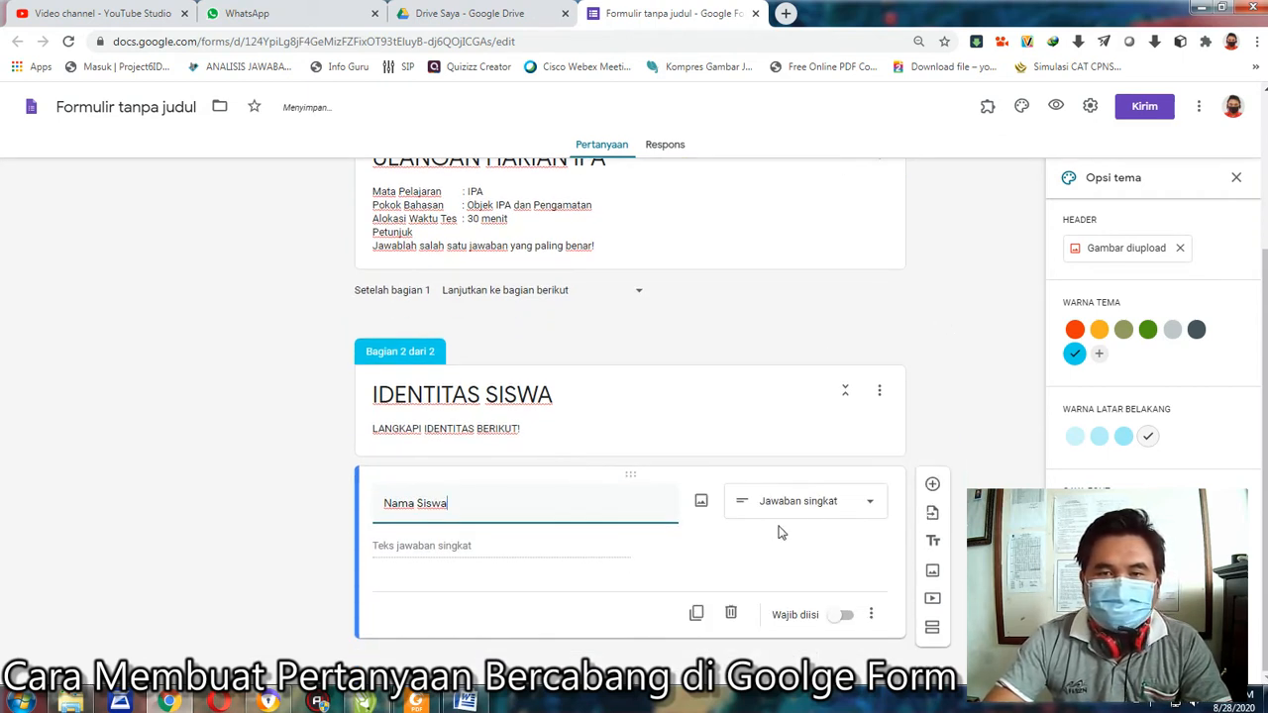
{"action": "left_click", "coordinate": [845, 616]}
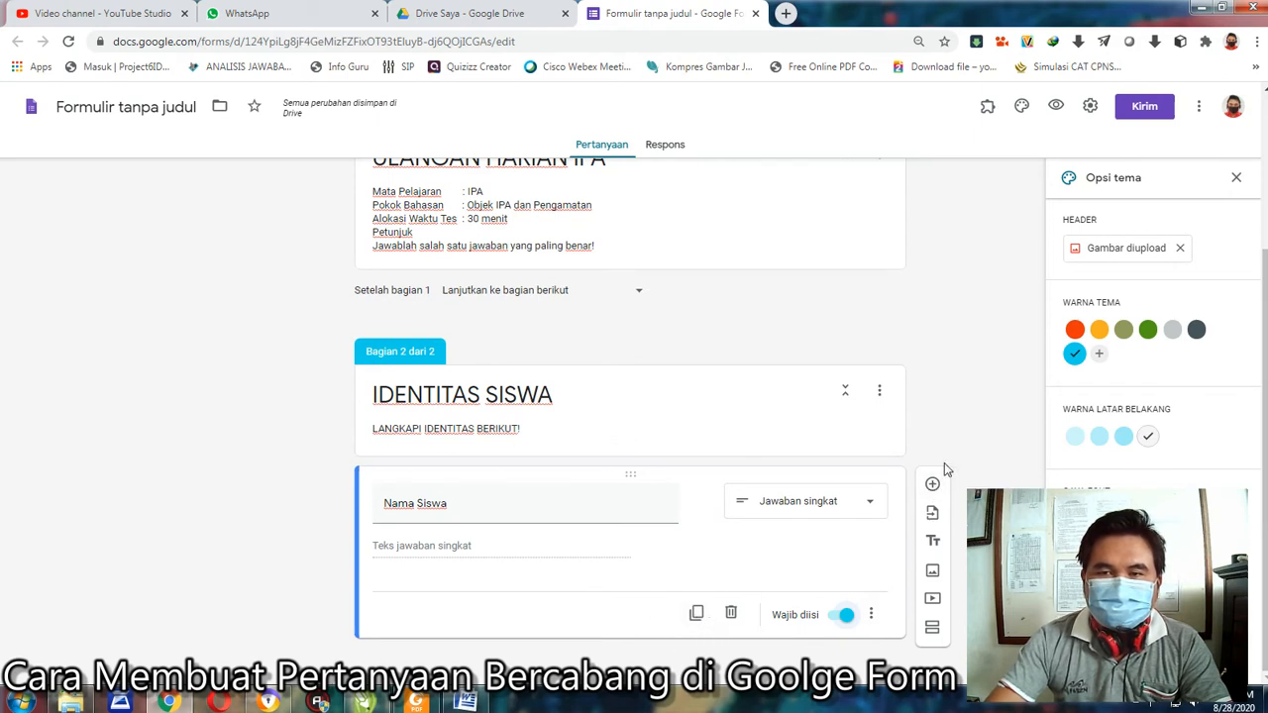
Step: Duplicate the Nama Siswa question and title the copy "No. Absen"
{"action": "left_click", "coordinate": [699, 613]}
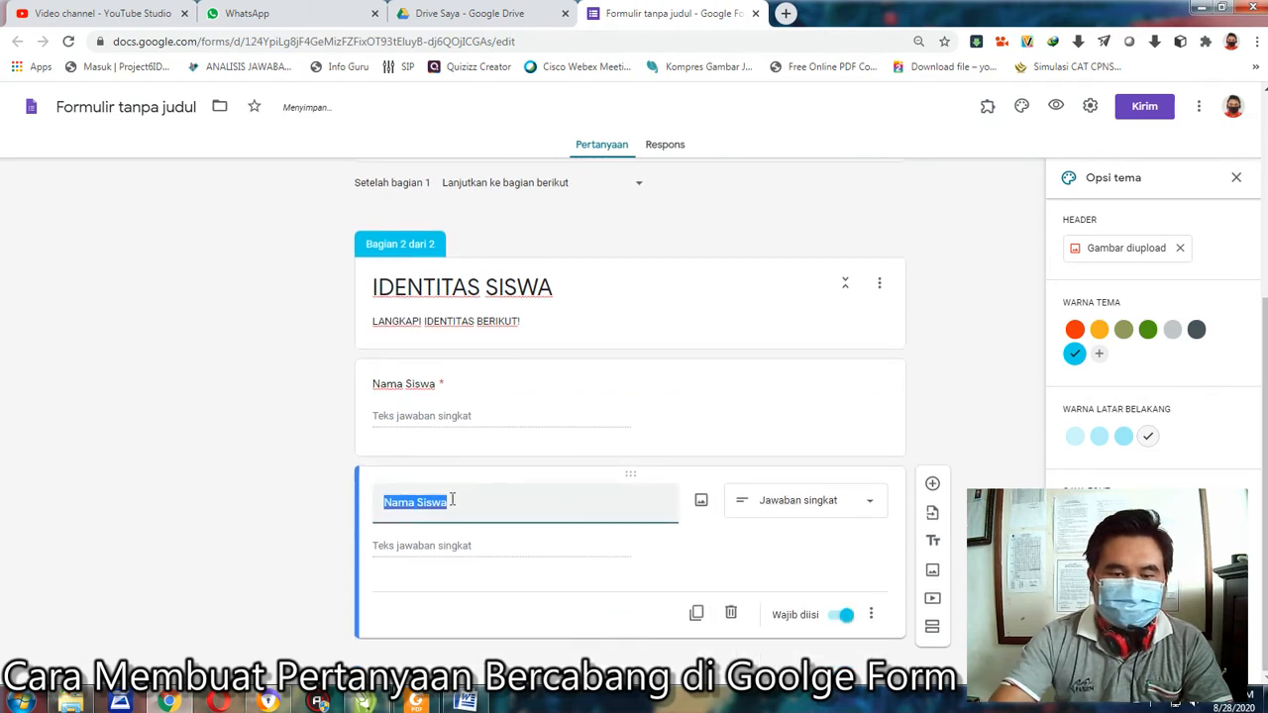
{"action": "type", "text": "No"}
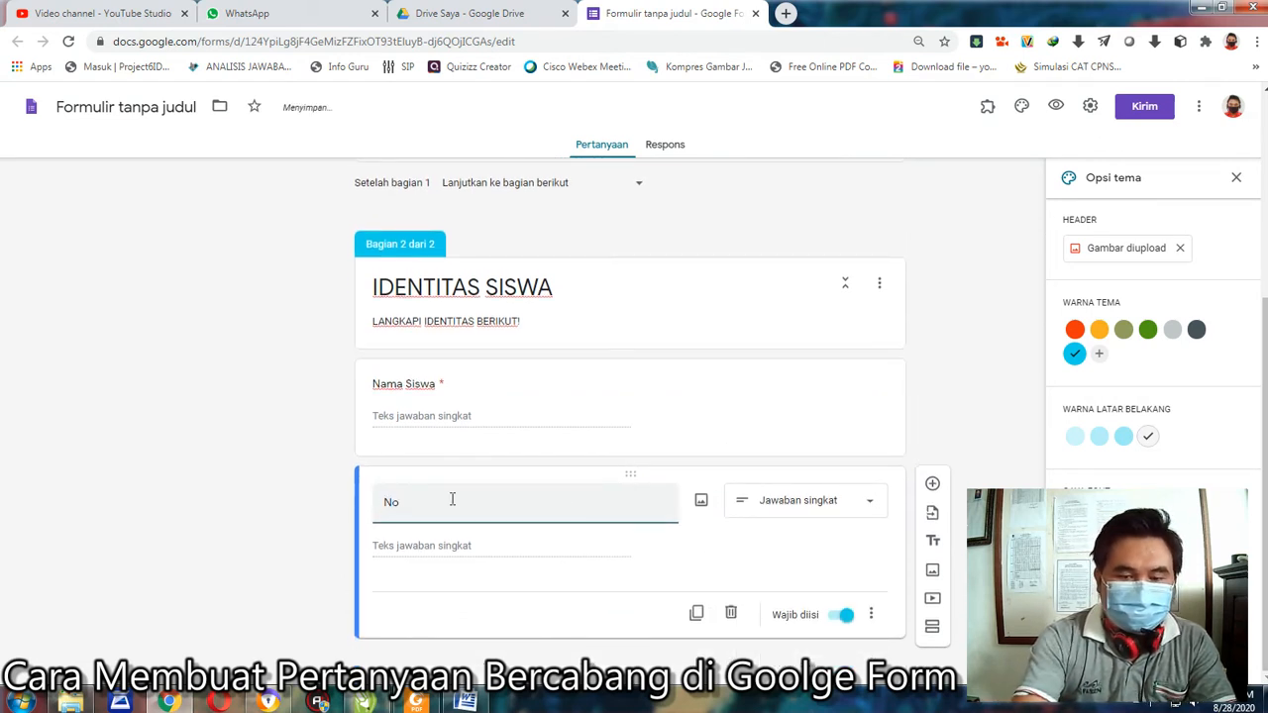
{"action": "type", "text": "."}
{"action": "key", "text": "BackSpace"}
{"action": "type", "text": "Absen"}
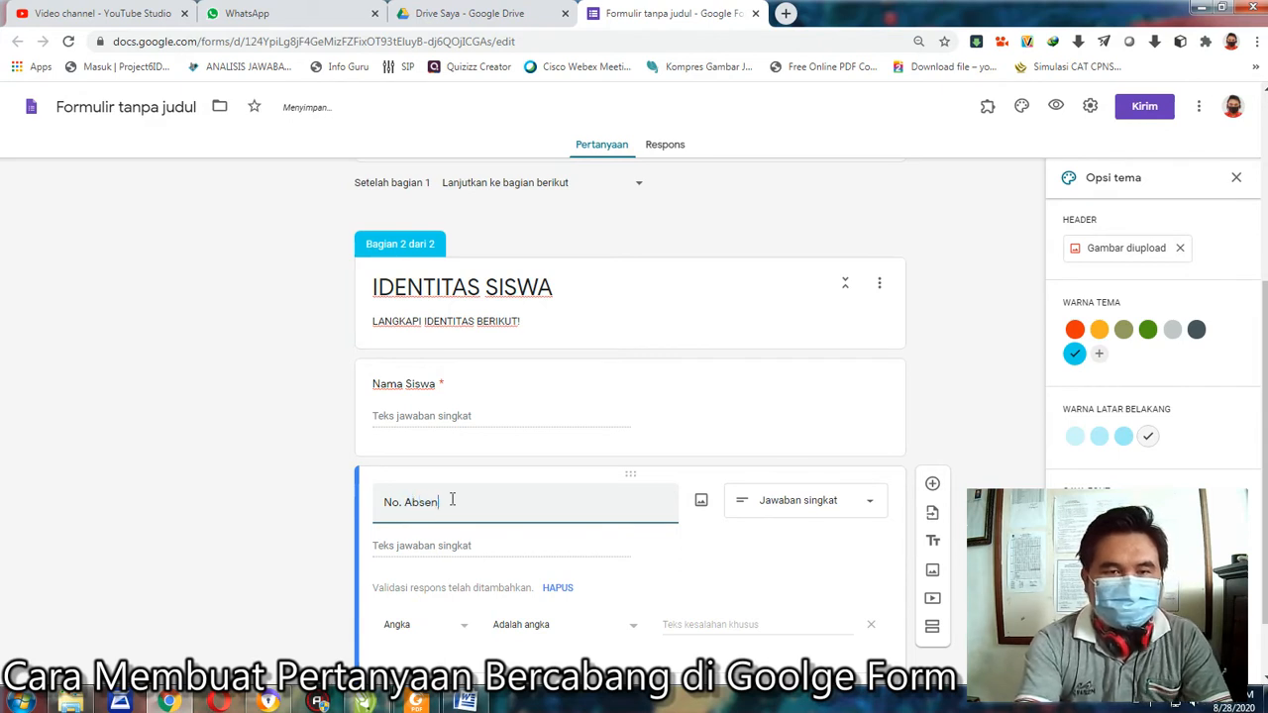
{"action": "left_click", "coordinate": [942, 351]}
{"action": "scroll", "coordinate": [943, 351], "scroll_direction": "down", "scroll_amount": 1}
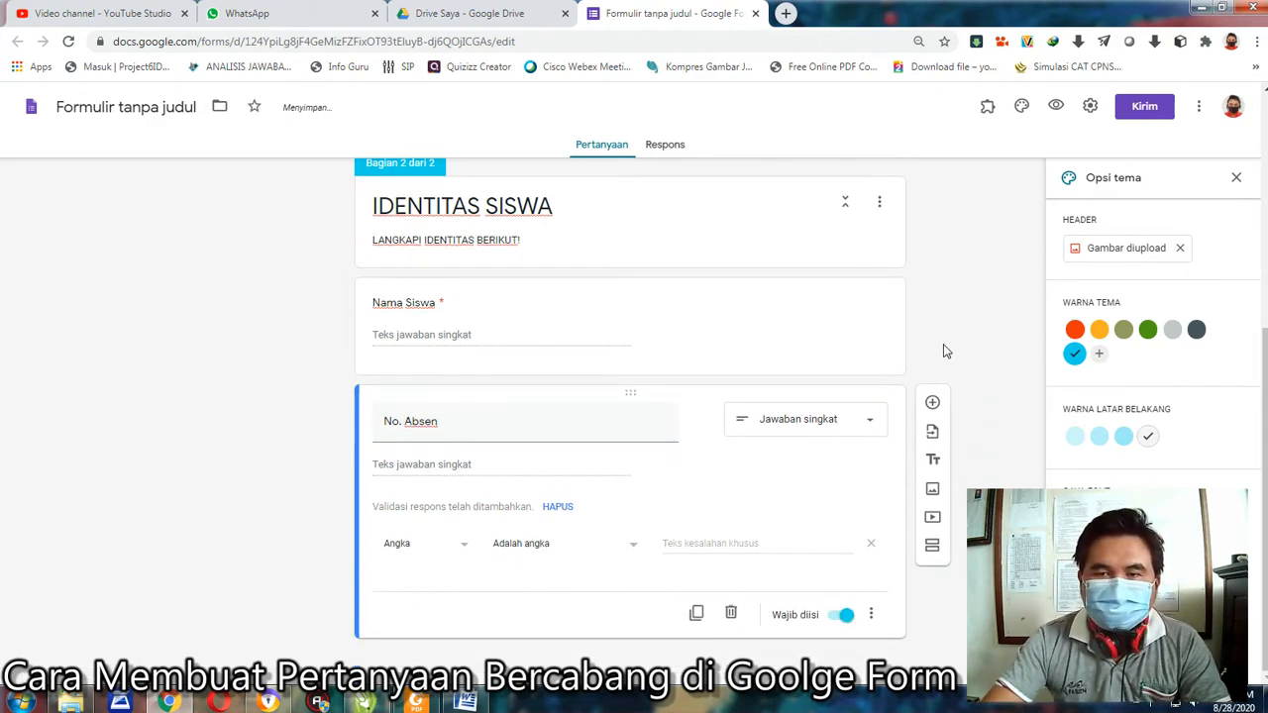
Step: Change the No. Absen question to the Drop-down type and enter the options 1, 2, 3, 4 and 5
{"action": "left_click", "coordinate": [872, 428]}
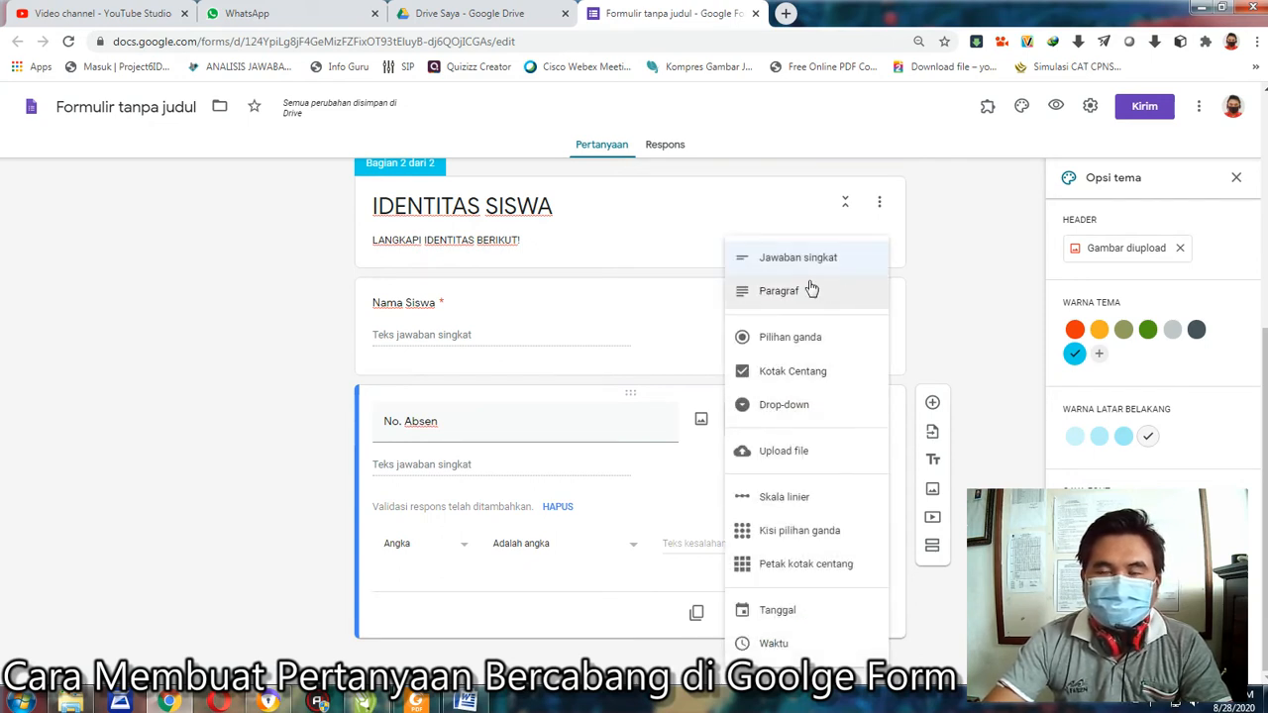
{"action": "left_click", "coordinate": [777, 406]}
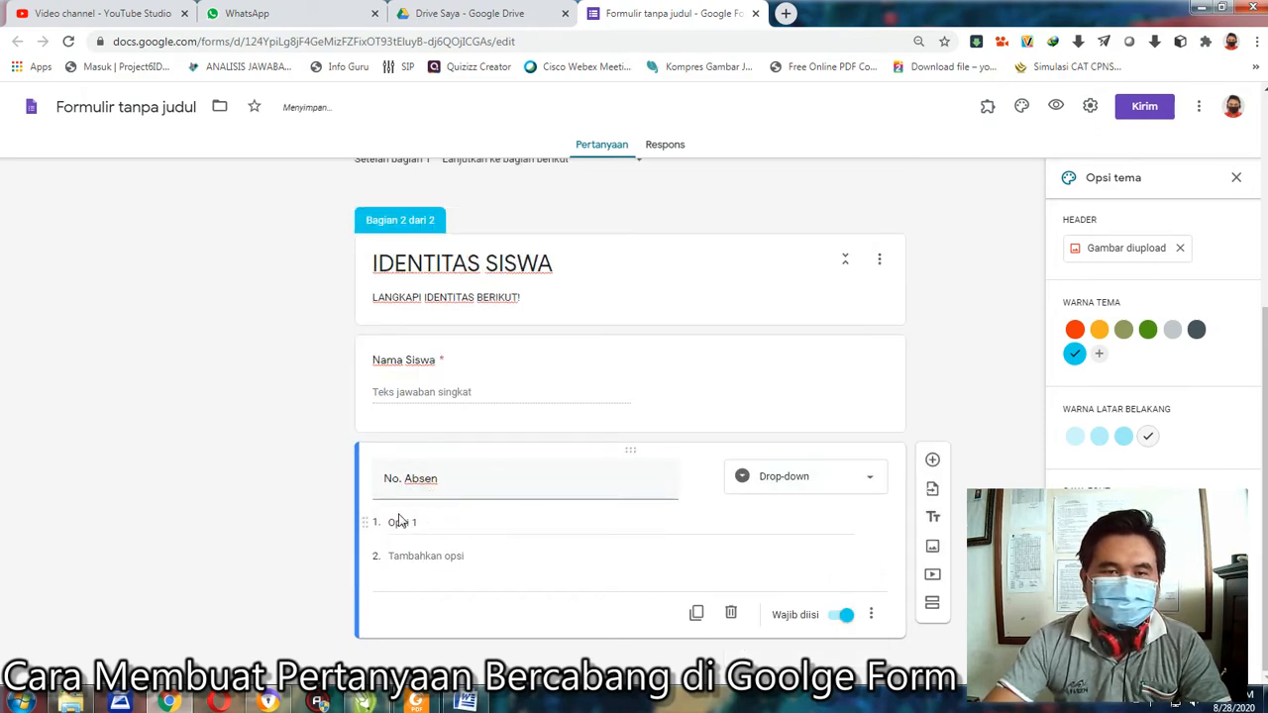
{"action": "left_click", "coordinate": [402, 522]}
{"action": "type", "text": "1"}
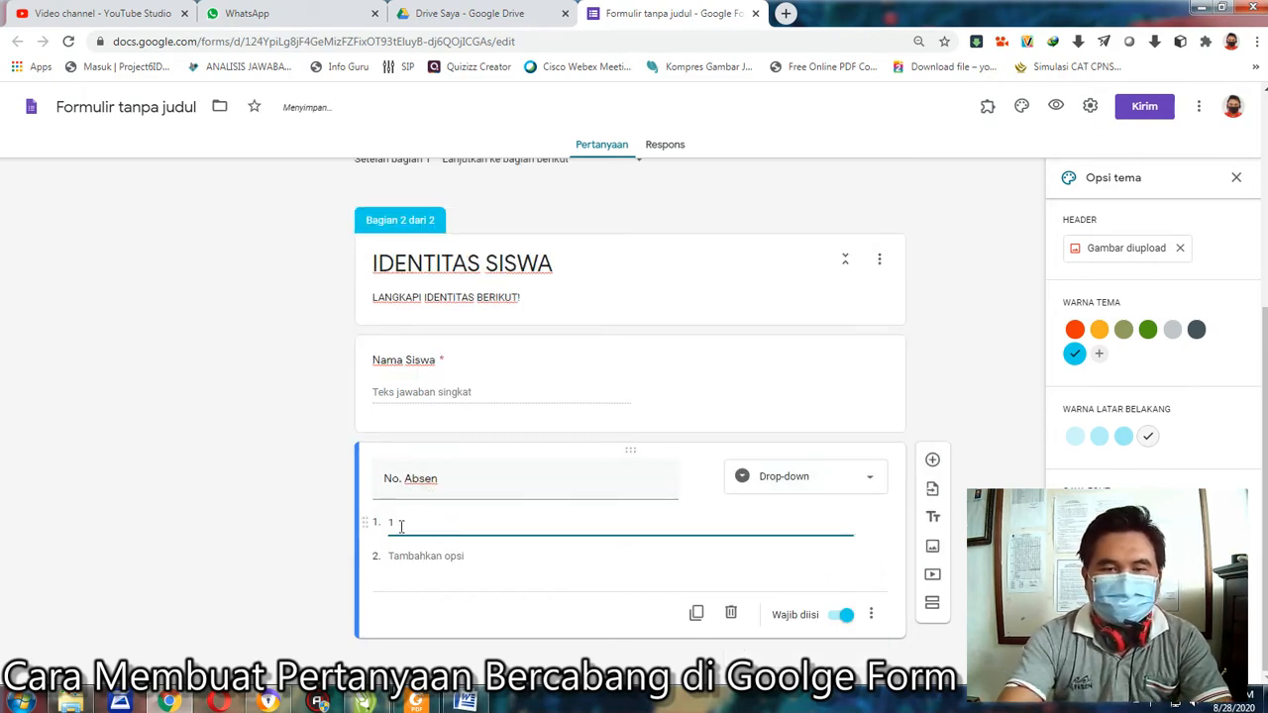
{"action": "key", "text": "Return"}
{"action": "type", "text": "2"}
{"action": "key", "text": "Return"}
{"action": "type", "text": "3"}
{"action": "key", "text": "Return"}
{"action": "type", "text": "4"}
{"action": "key", "text": "Return"}
{"action": "type", "text": "5"}
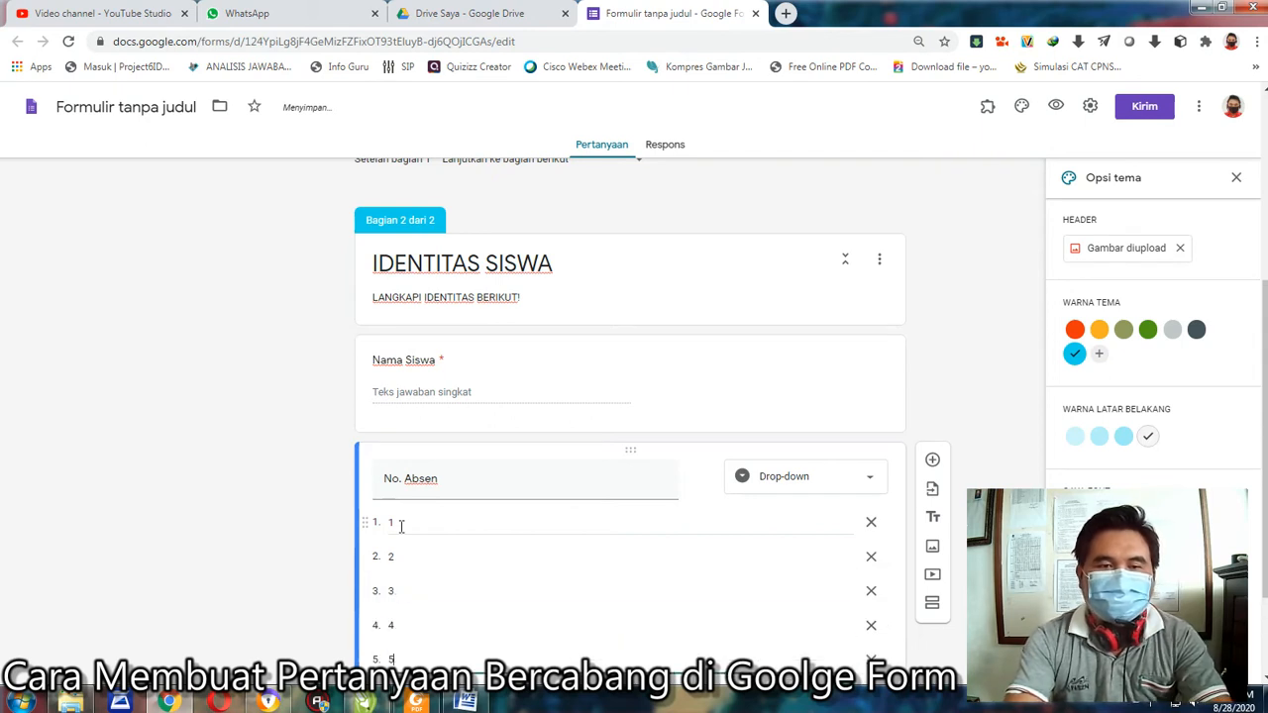
{"action": "scroll", "coordinate": [956, 352], "scroll_direction": "down", "scroll_amount": 2}
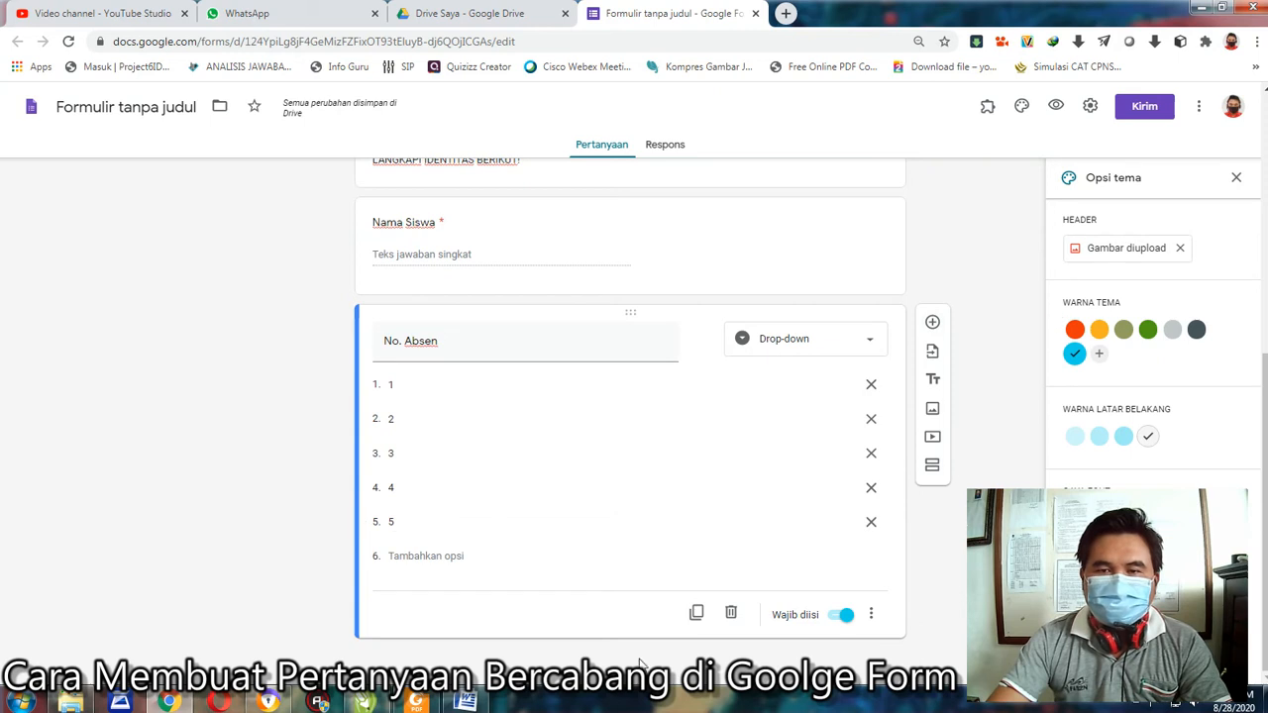
Step: Add a question titled "Kelas" below No. Absen and set its type to Drop-down
{"action": "left_click", "coordinate": [933, 325]}
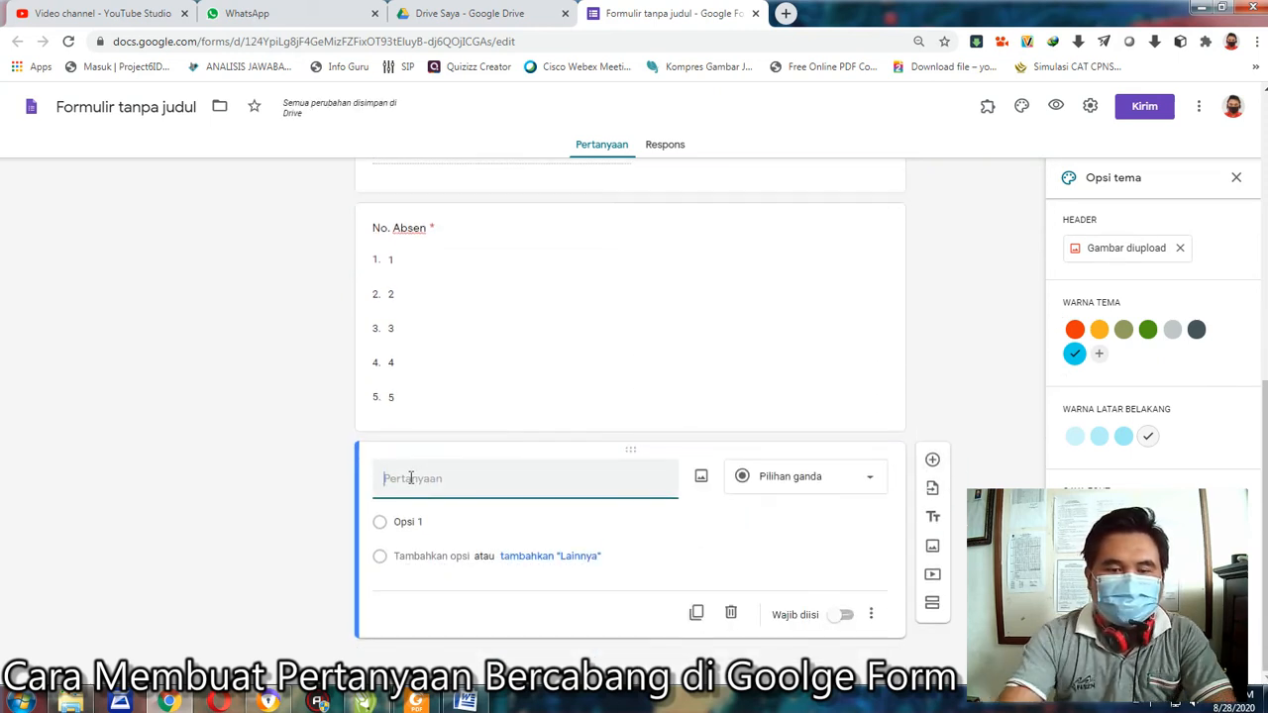
{"action": "type", "text": "Kelas"}
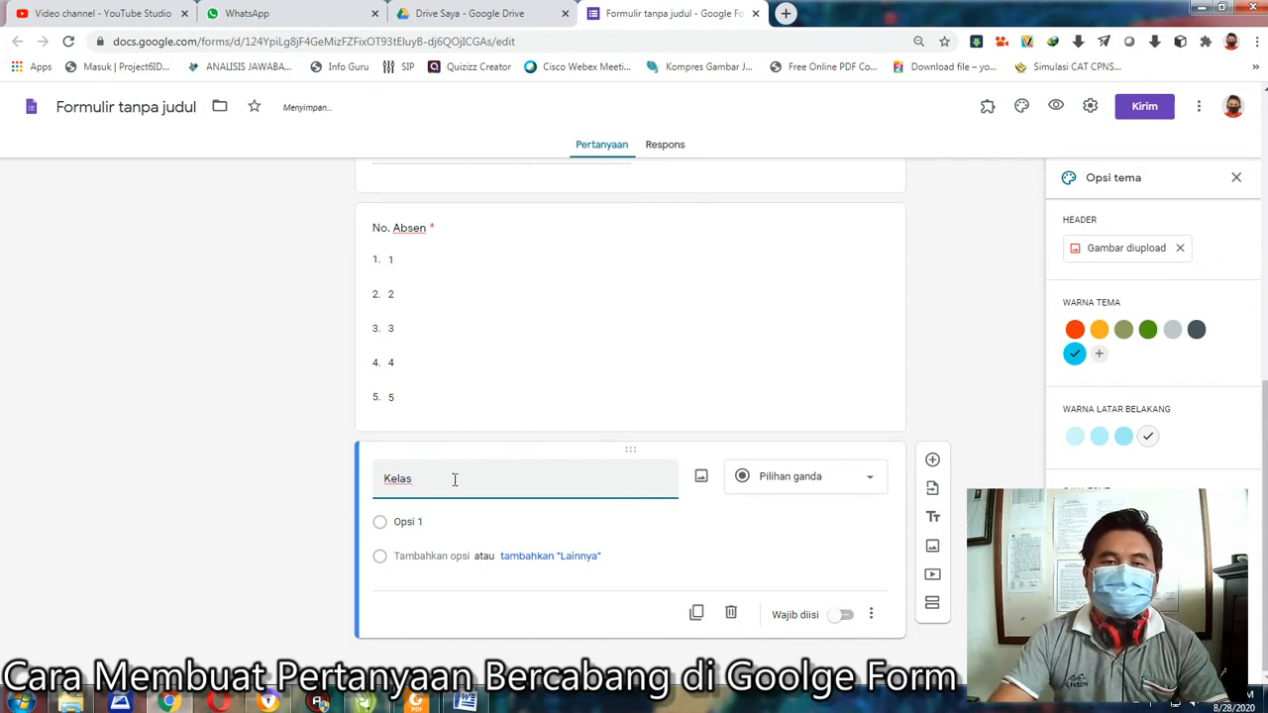
{"action": "left_click", "coordinate": [869, 478]}
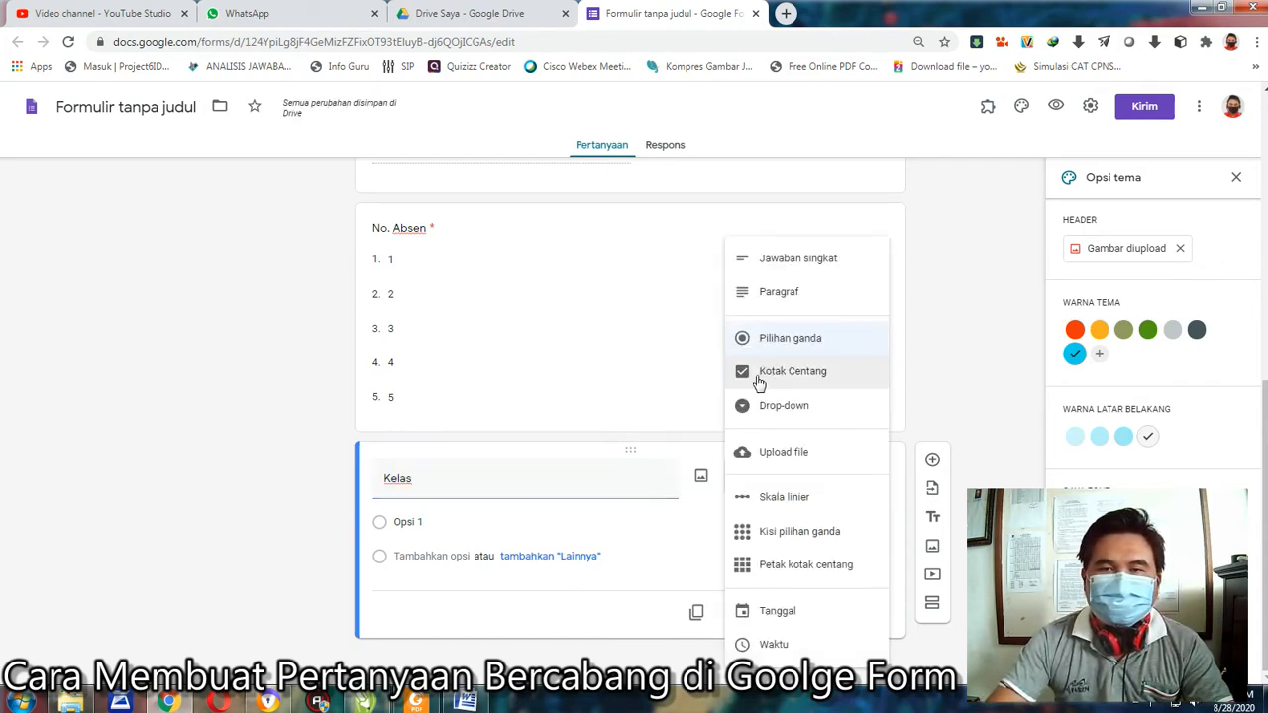
{"action": "left_click", "coordinate": [781, 405]}
{"action": "left_click", "coordinate": [419, 520]}
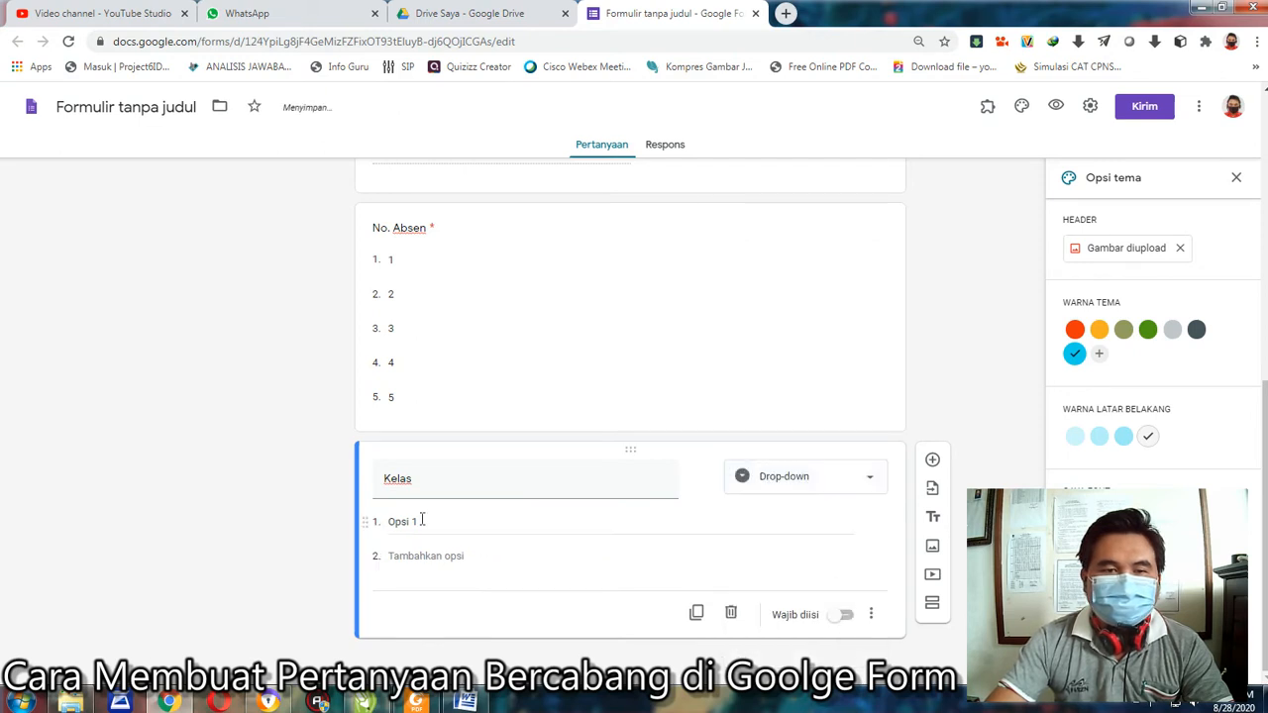
{"action": "left_click", "coordinate": [878, 482]}
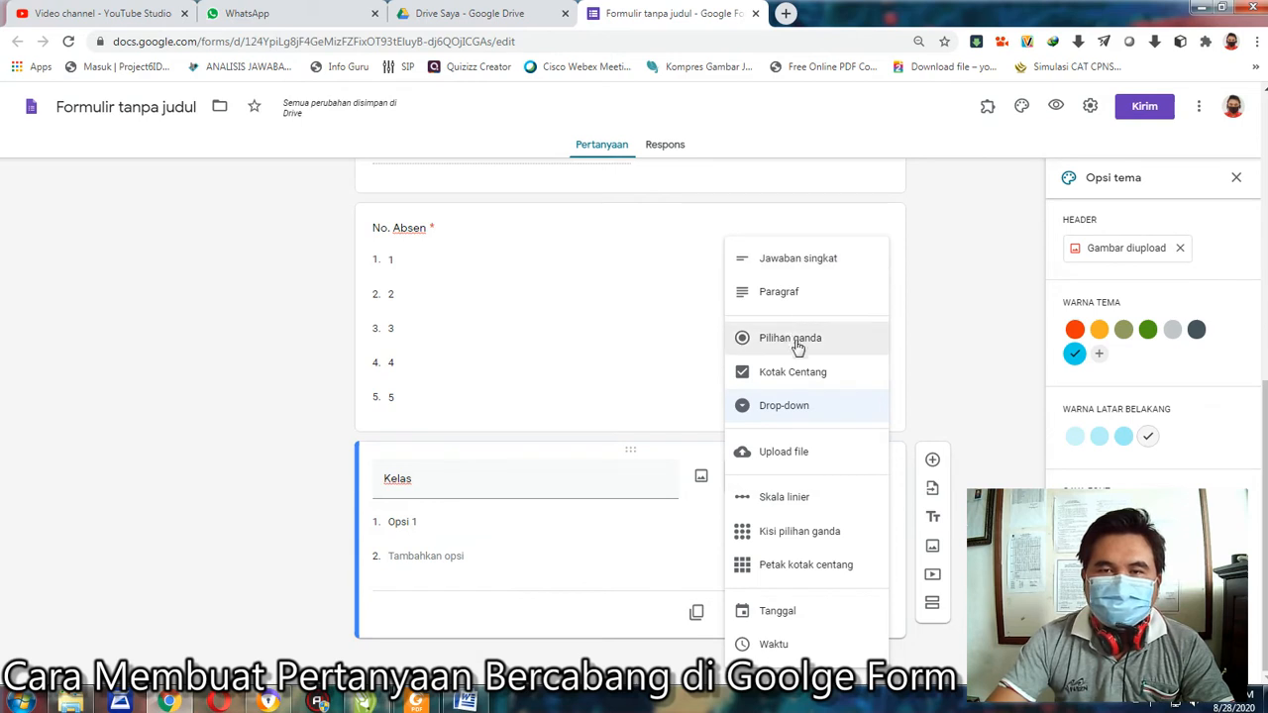
{"action": "left_click", "coordinate": [951, 354]}
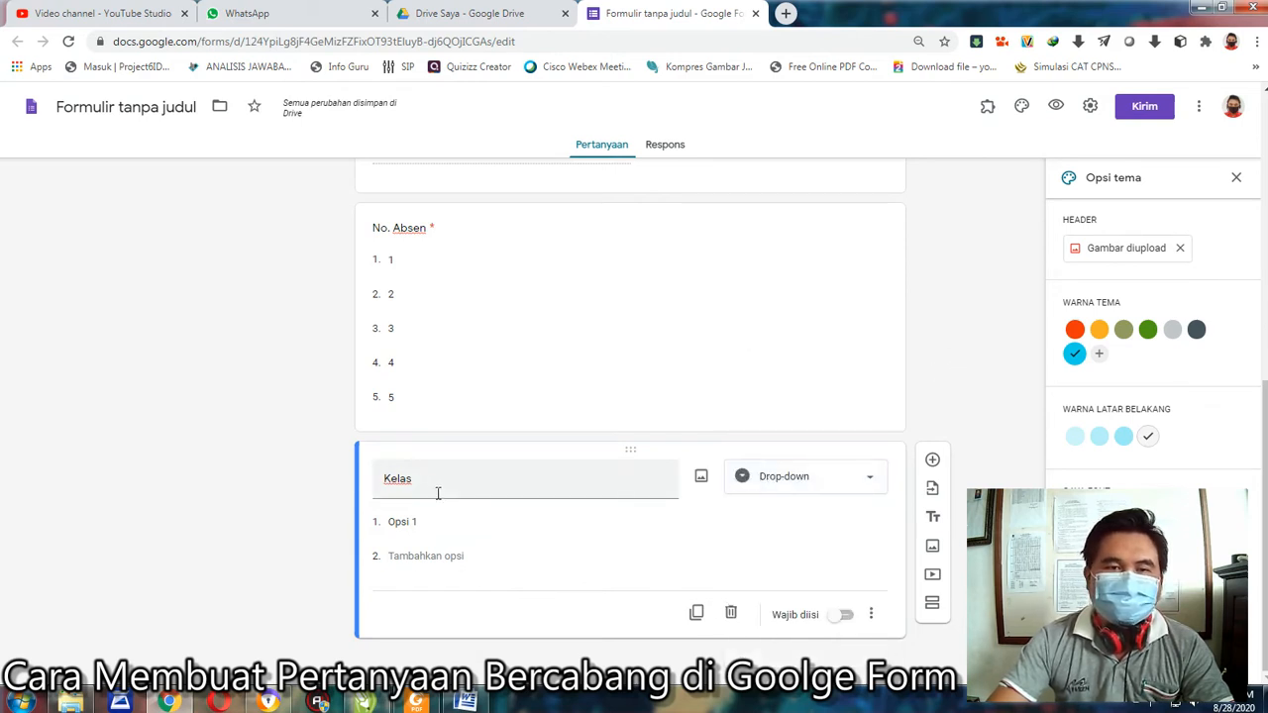
Step: Enter 7A2 and 7B7 as the options of the Kelas question and make it required
{"action": "left_click", "coordinate": [419, 522]}
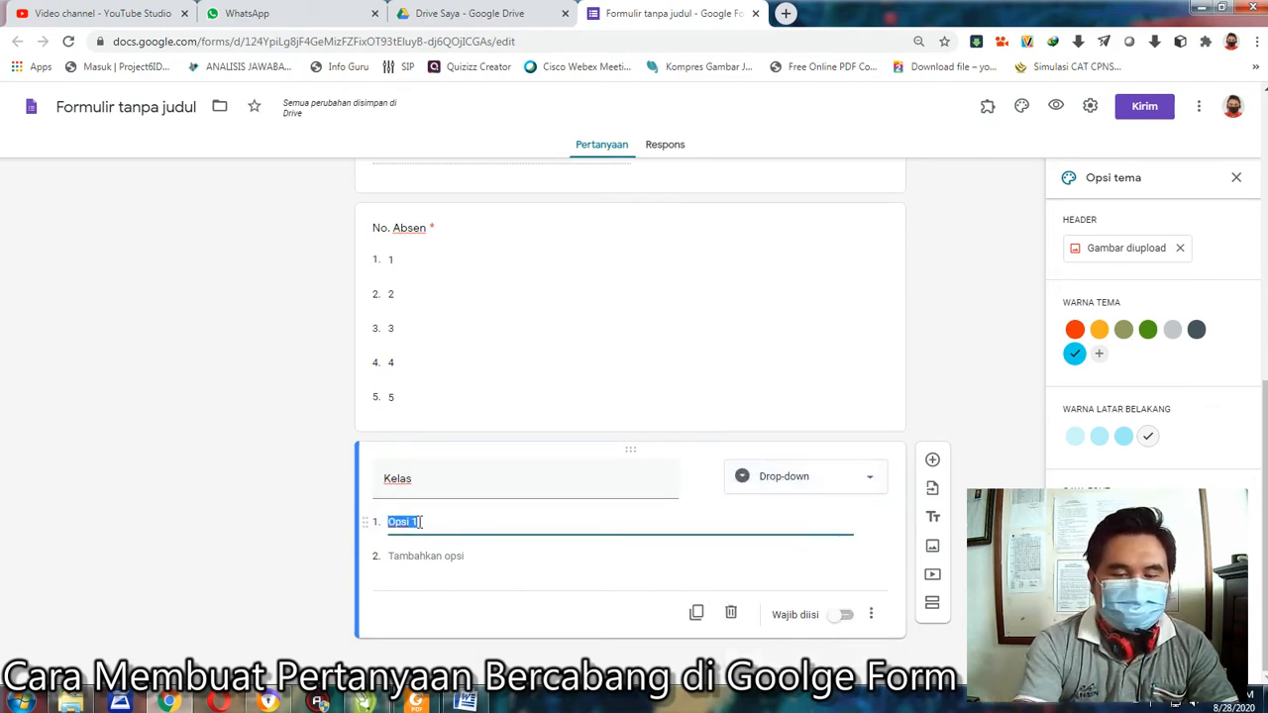
{"action": "type", "text": "7"}
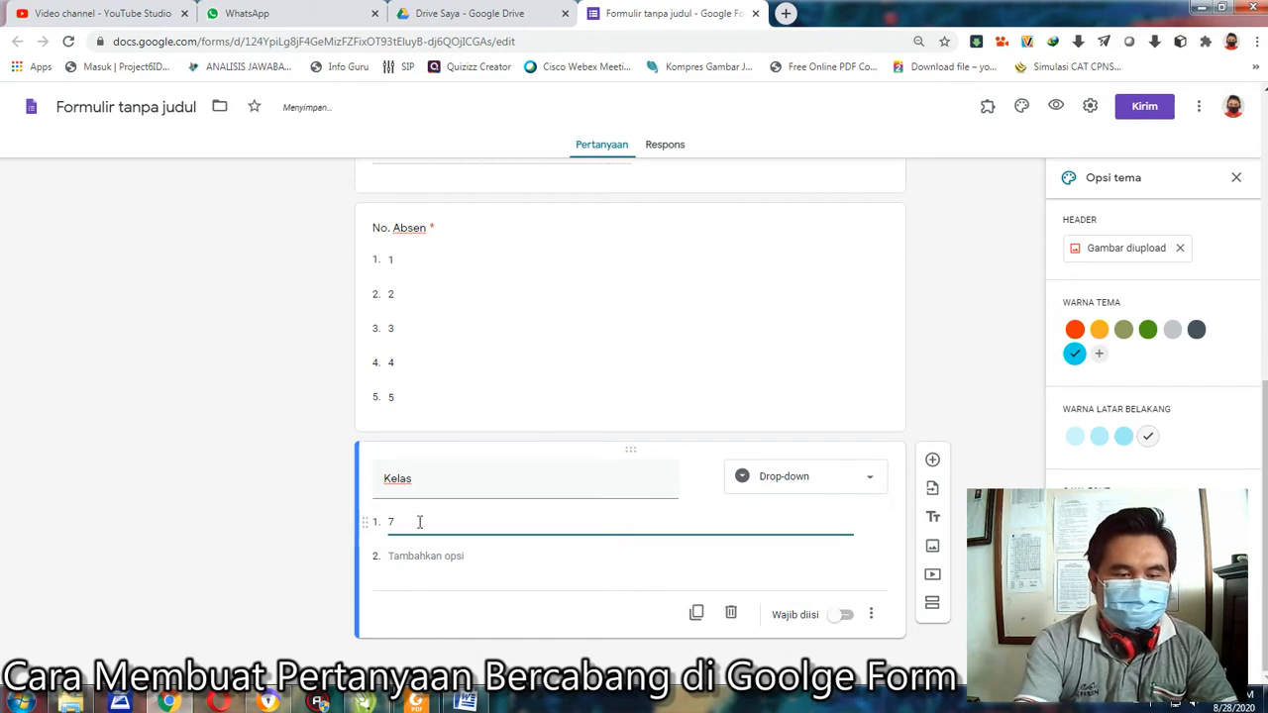
{"action": "type", "text": "A2"}
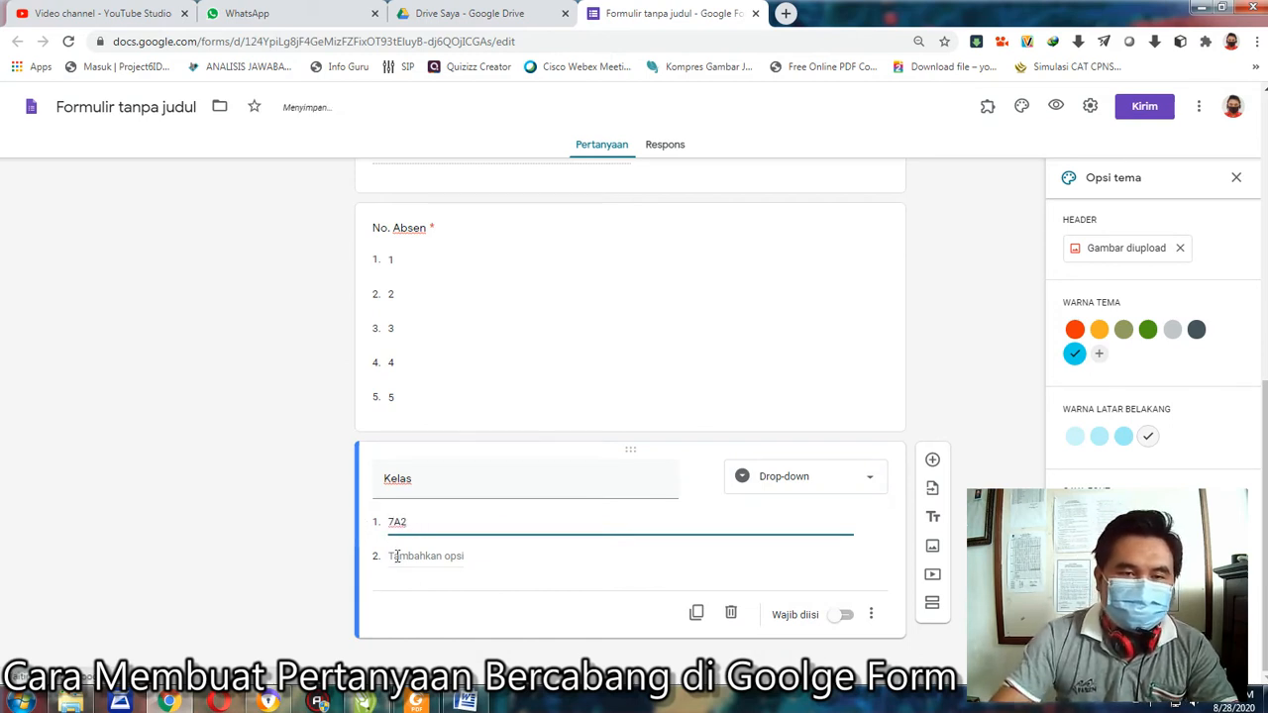
{"action": "left_click", "coordinate": [396, 555]}
{"action": "type", "text": "7B7"}
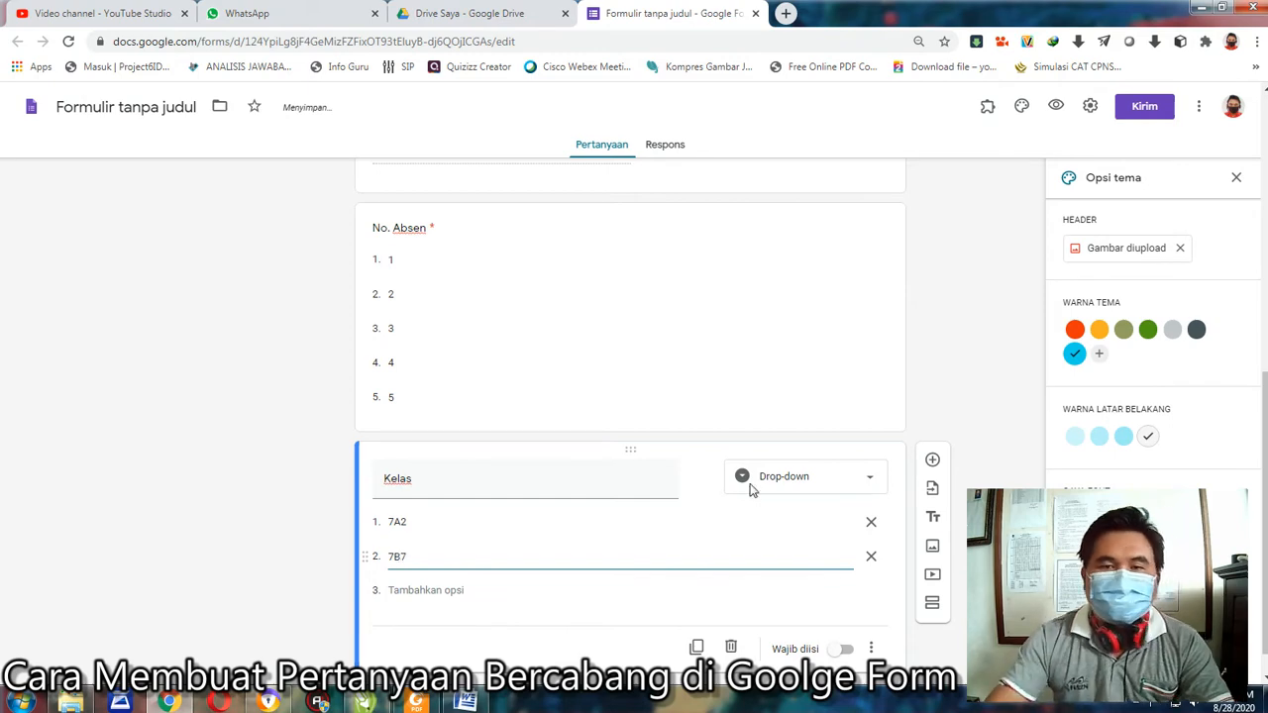
{"action": "left_click", "coordinate": [964, 359]}
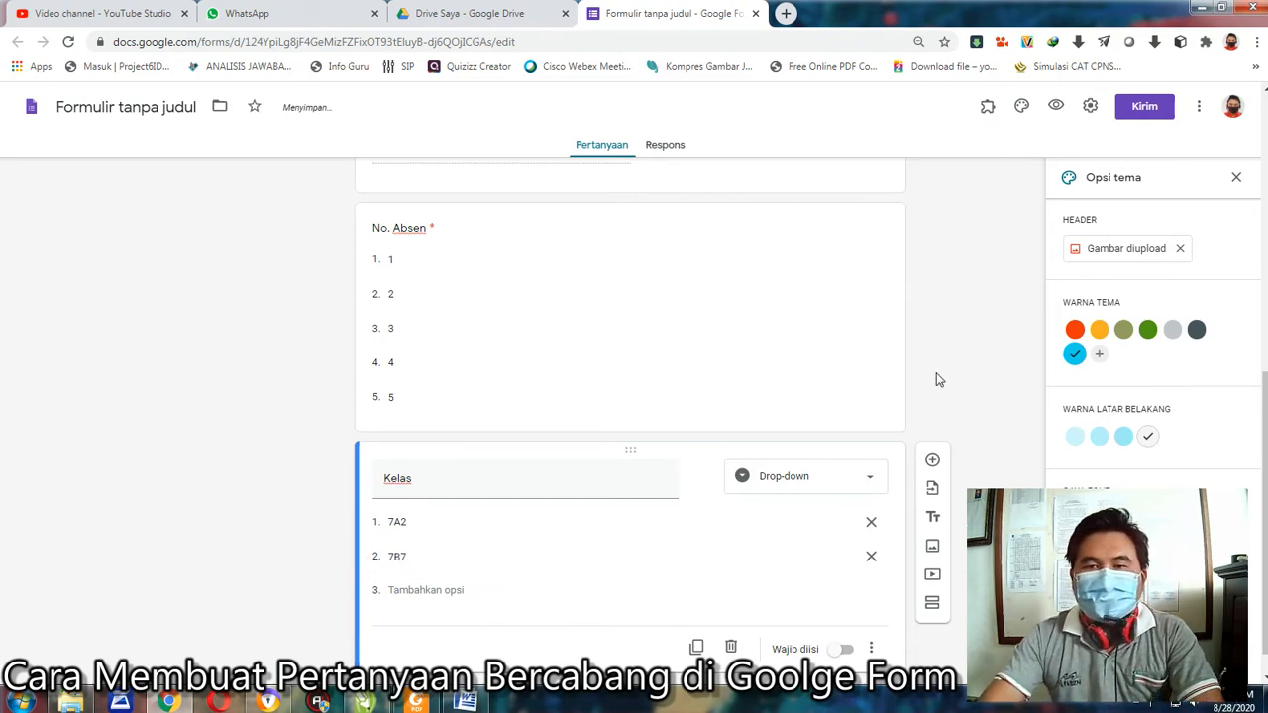
{"action": "left_click", "coordinate": [848, 650]}
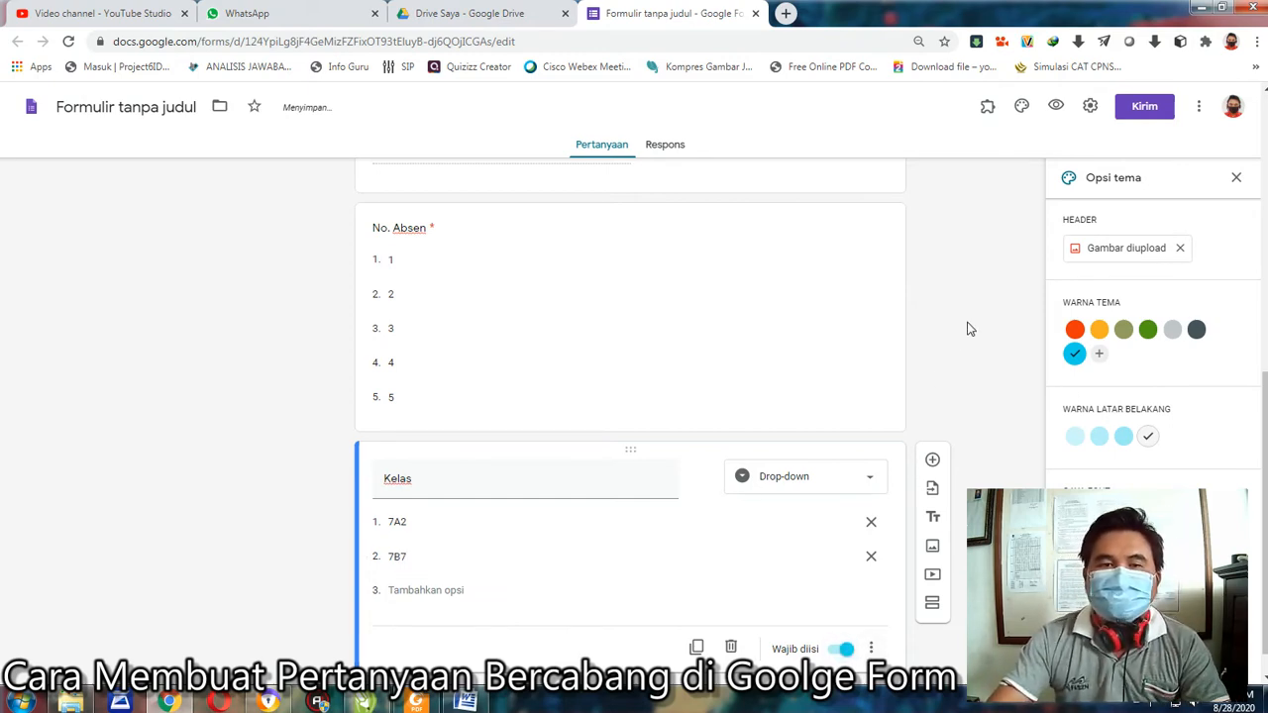
Step: Add a third section after the Kelas question and title it "SOAL ULANGAN:"
{"action": "scroll", "coordinate": [971, 329], "scroll_direction": "up", "scroll_amount": 15}
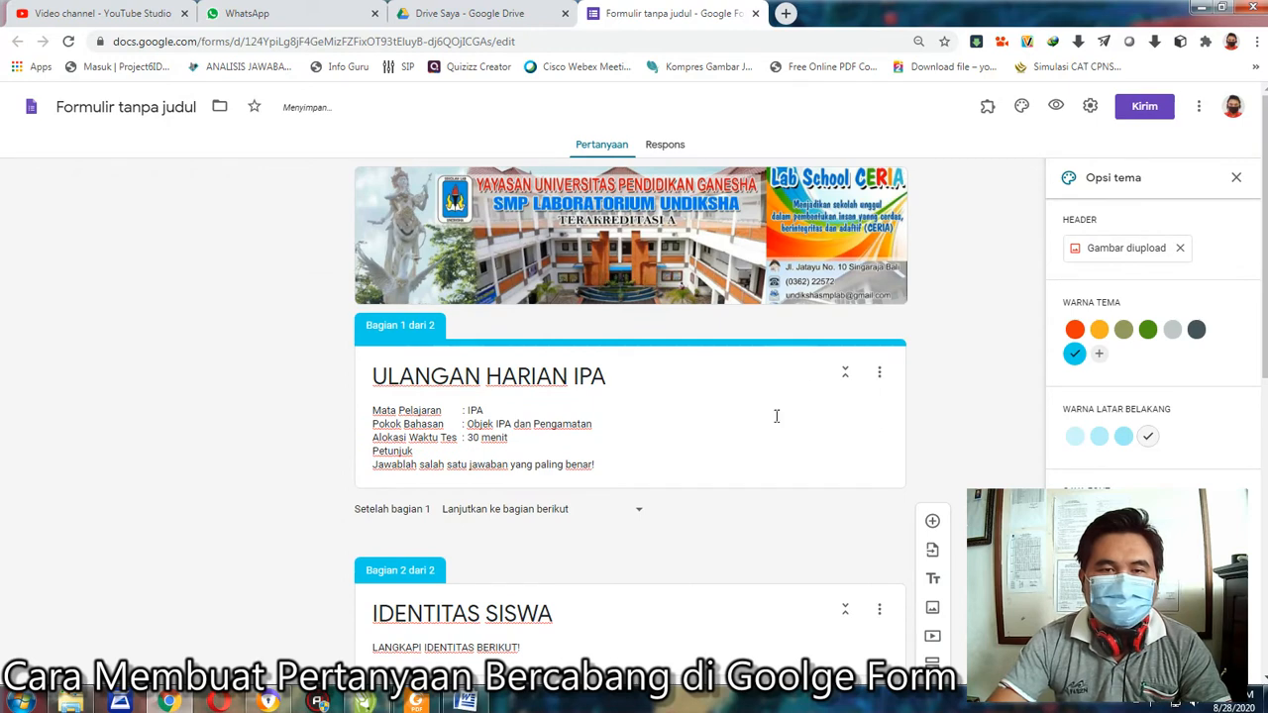
{"action": "scroll", "coordinate": [813, 393], "scroll_direction": "down", "scroll_amount": 5}
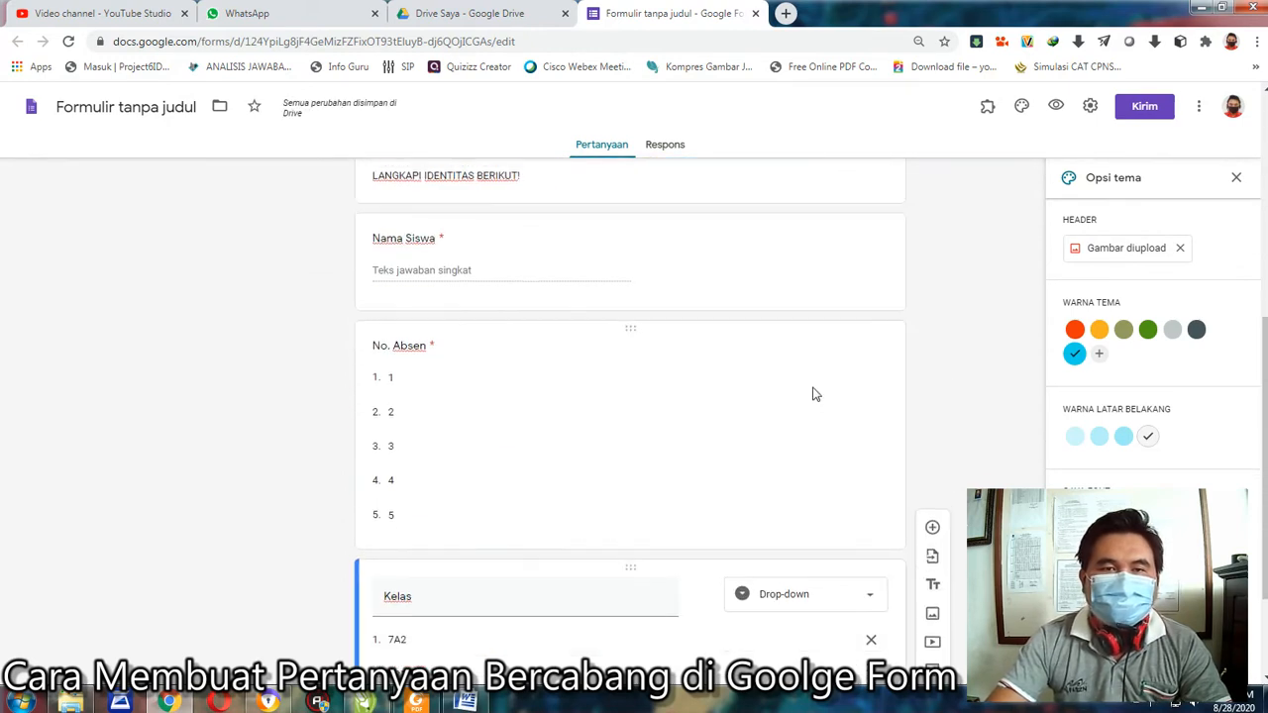
{"action": "scroll", "coordinate": [594, 401], "scroll_direction": "up", "scroll_amount": 2}
{"action": "scroll", "coordinate": [773, 396], "scroll_direction": "down", "scroll_amount": 3}
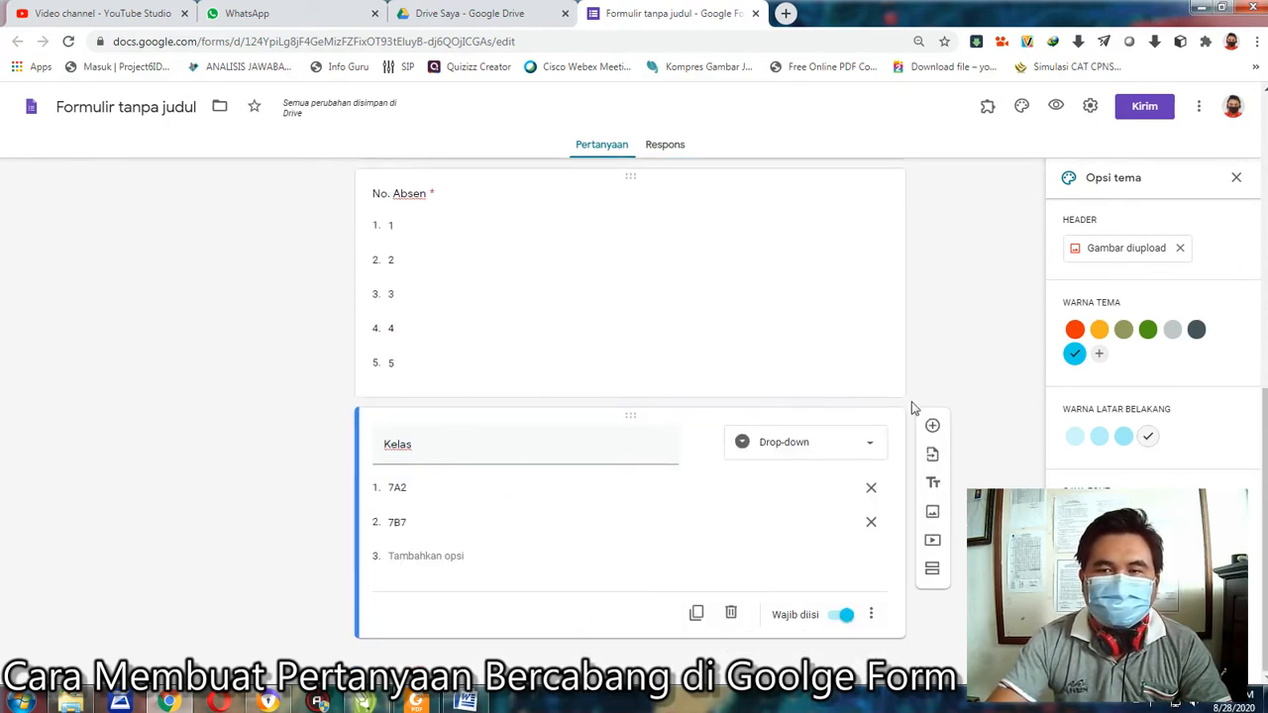
{"action": "left_click", "coordinate": [931, 572]}
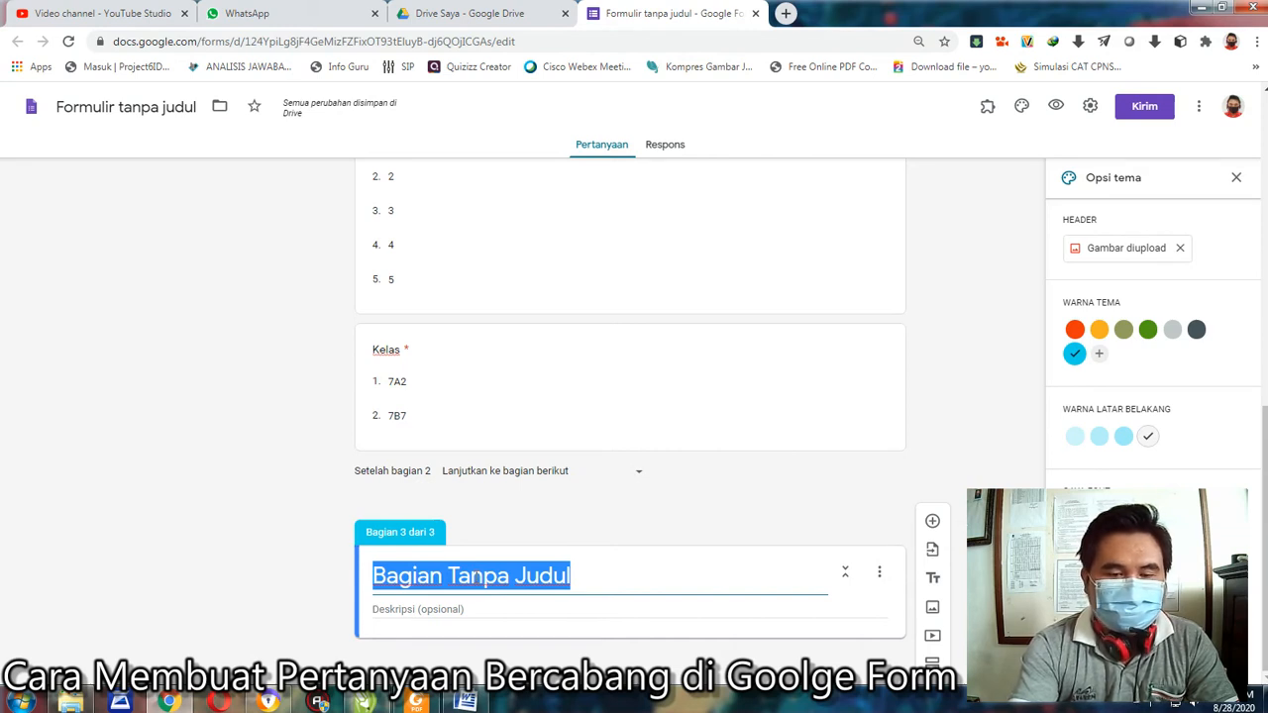
{"action": "type", "text": "SOAL "}
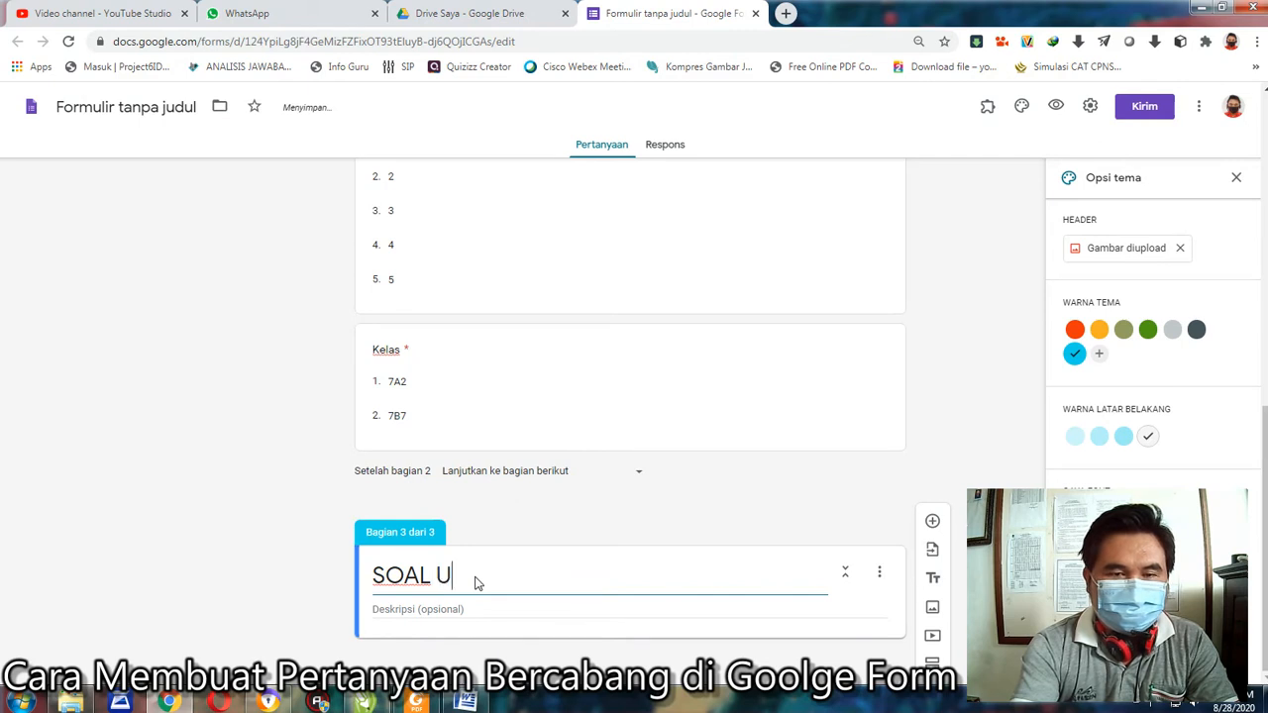
{"action": "type", "text": "ULANGAN:"}
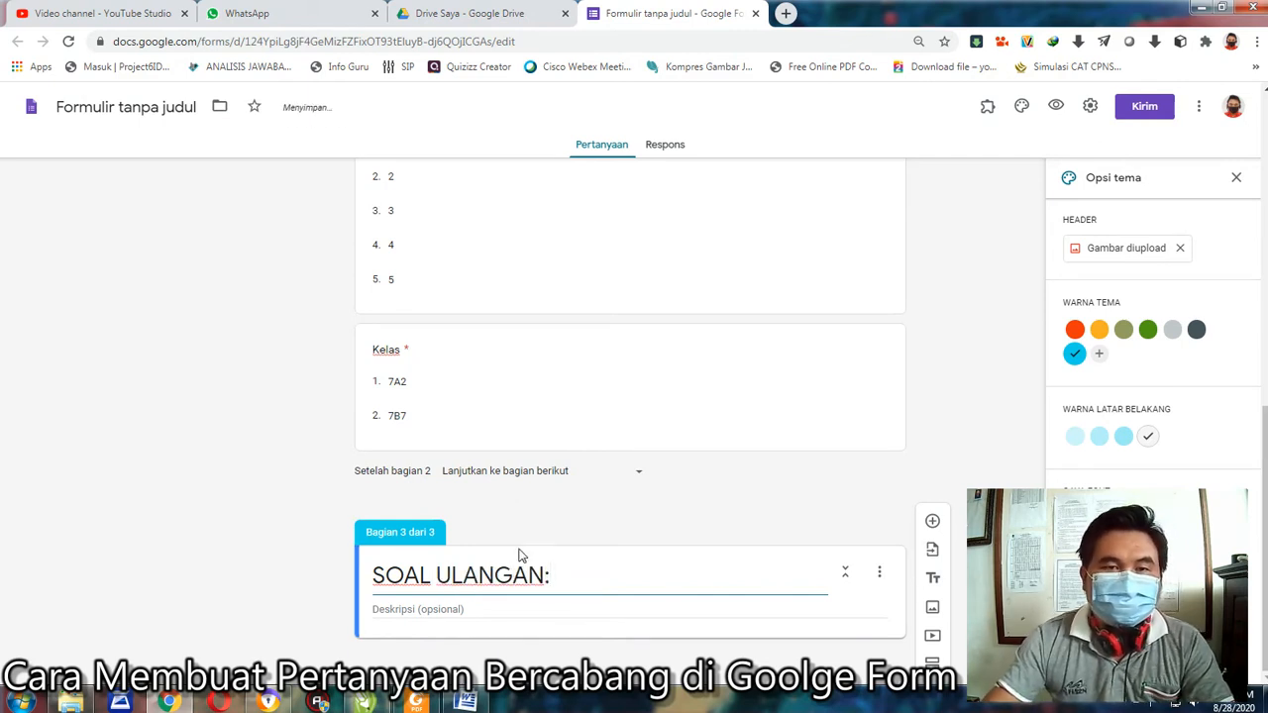
Step: Cut the "Petunjuk" and "Jawablah salah satu jawaban yang paling benar!" lines from the ULANGAN HARIAN IPA section description
{"action": "scroll", "coordinate": [517, 546], "scroll_direction": "up", "scroll_amount": 7}
{"action": "left_click", "coordinate": [581, 391]}
{"action": "left_click", "coordinate": [599, 385]}
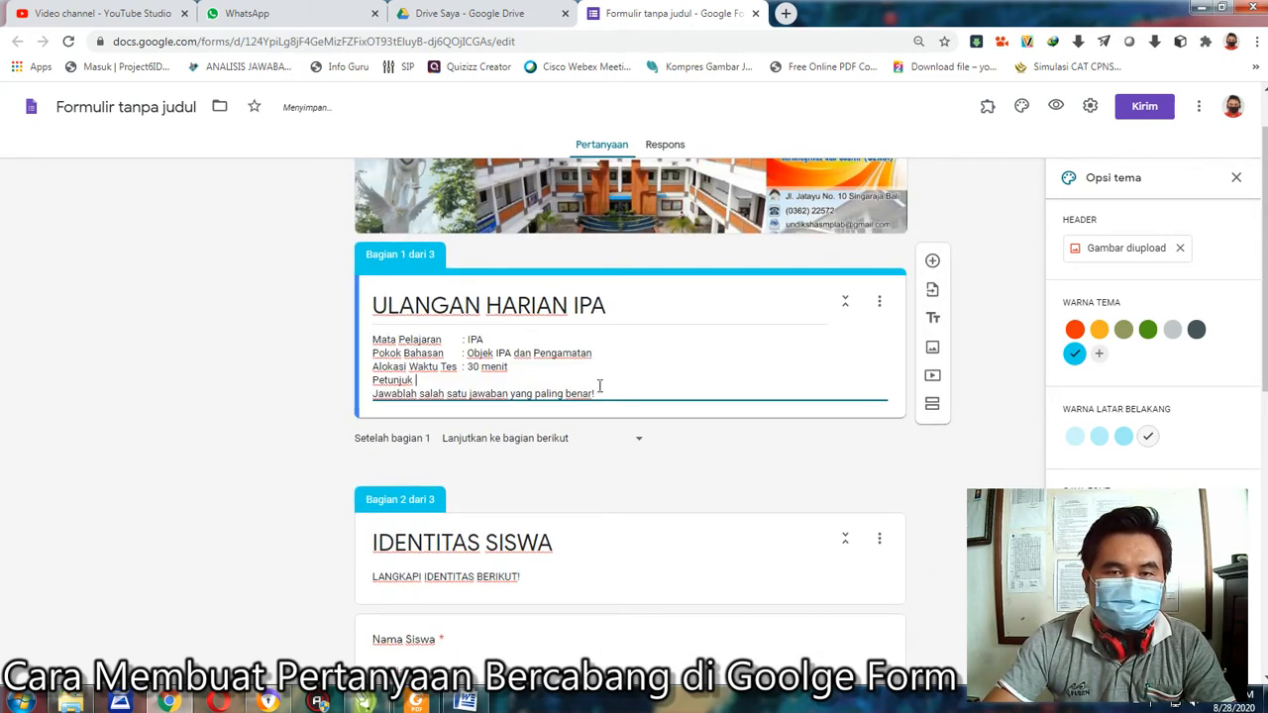
{"action": "left_click_drag", "start_coordinate": [603, 389], "coordinate": [360, 380]}
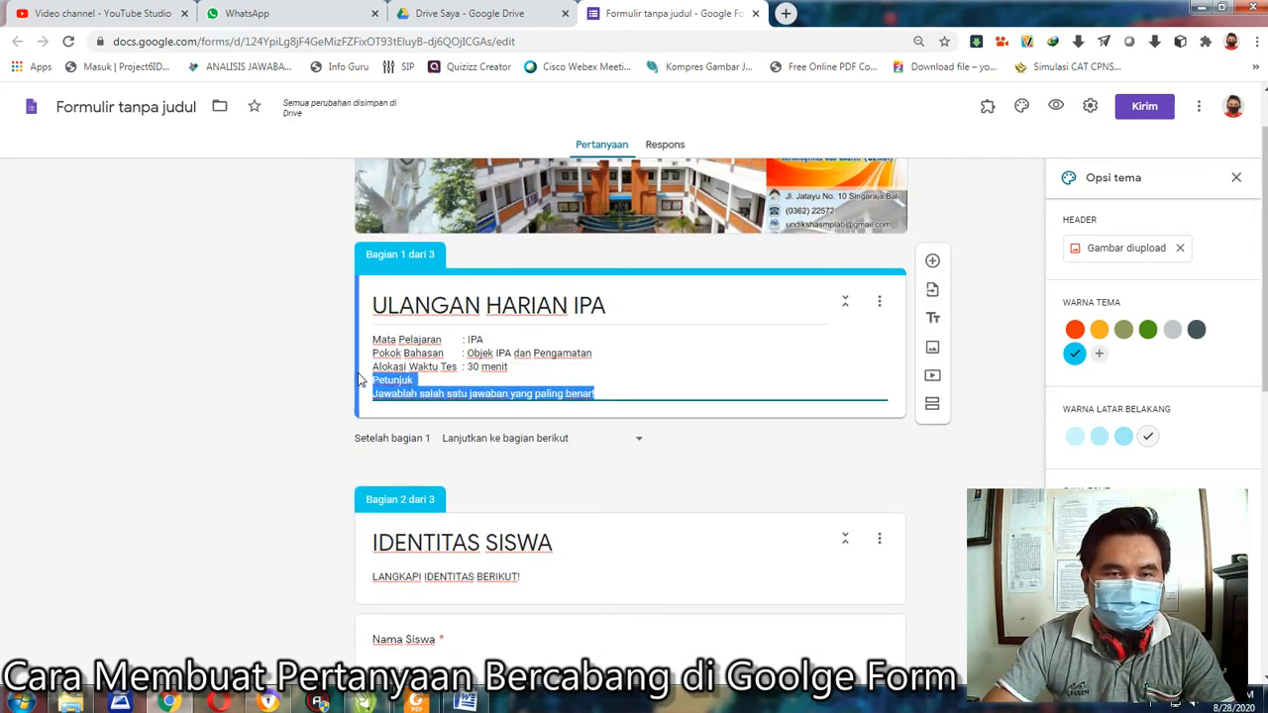
{"action": "key", "text": "BackSpace"}
{"action": "key", "text": "BackSpace"}
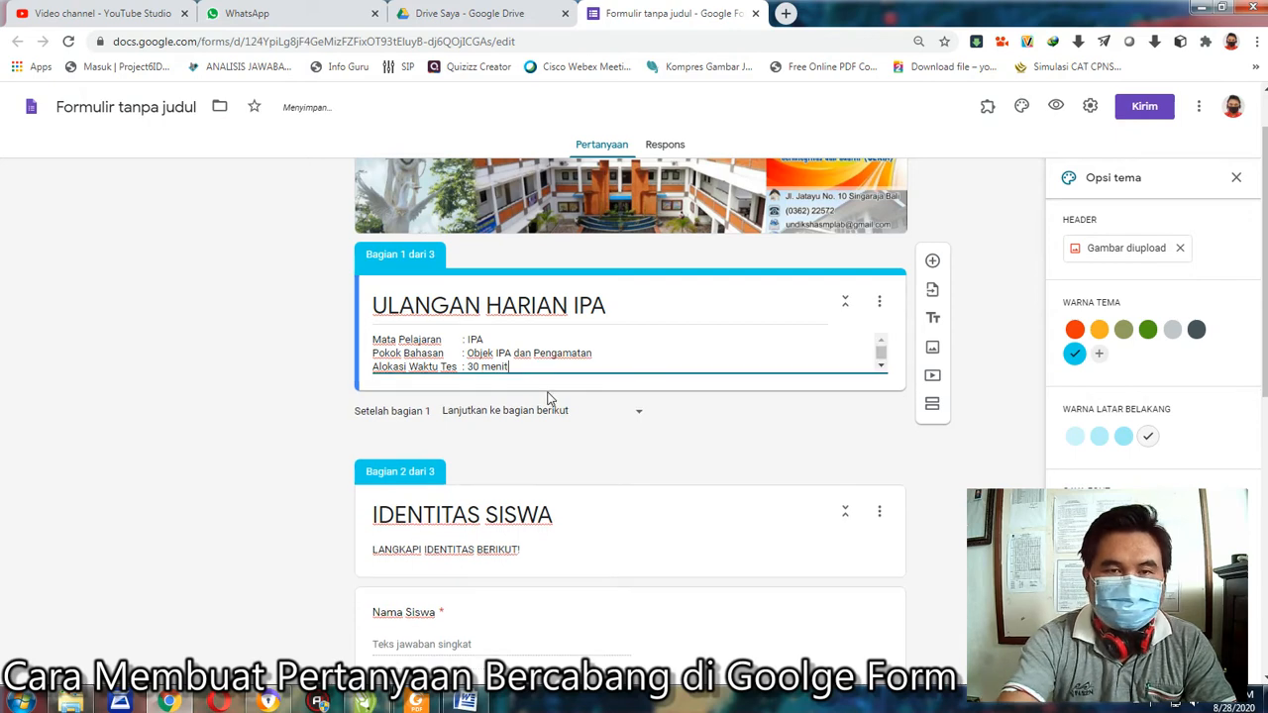
Step: Insert "Petunjuk" and "Jawablah salah satu jawaban yang paling benar!" as the SOAL ULANGAN section's description and select all of that text
{"action": "scroll", "coordinate": [548, 393], "scroll_direction": "down", "scroll_amount": 6}
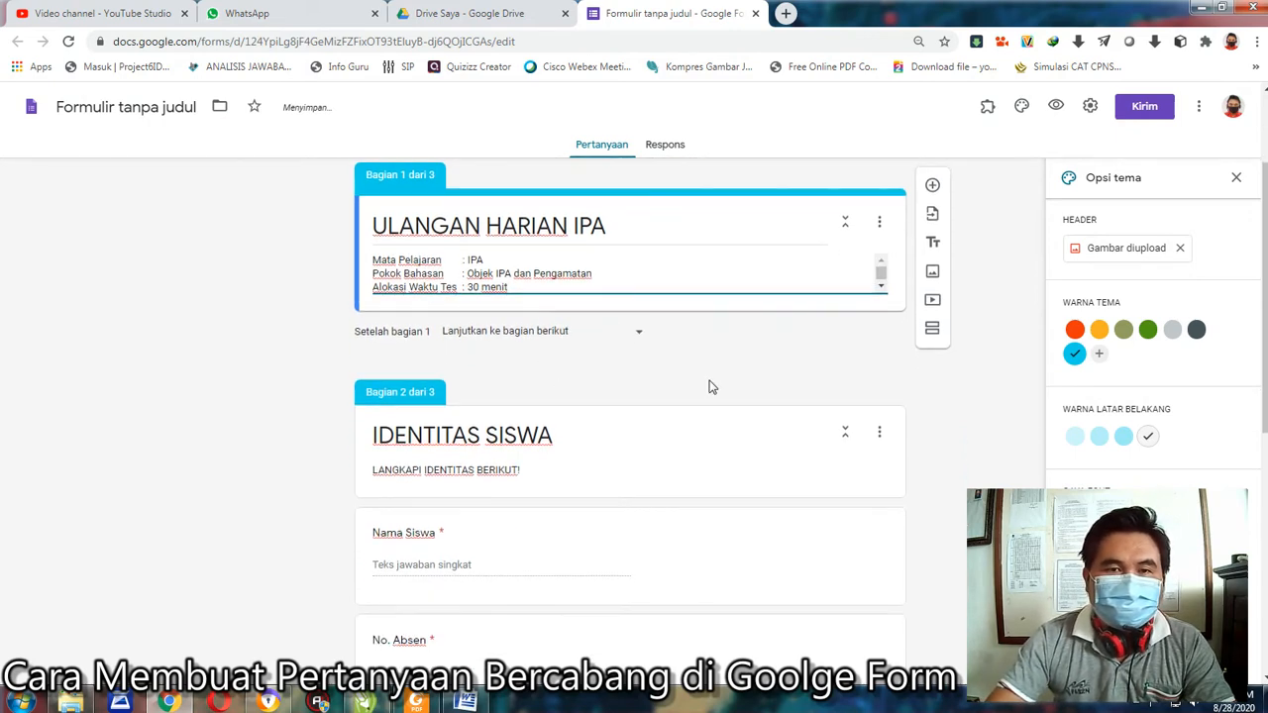
{"action": "left_click", "coordinate": [447, 613]}
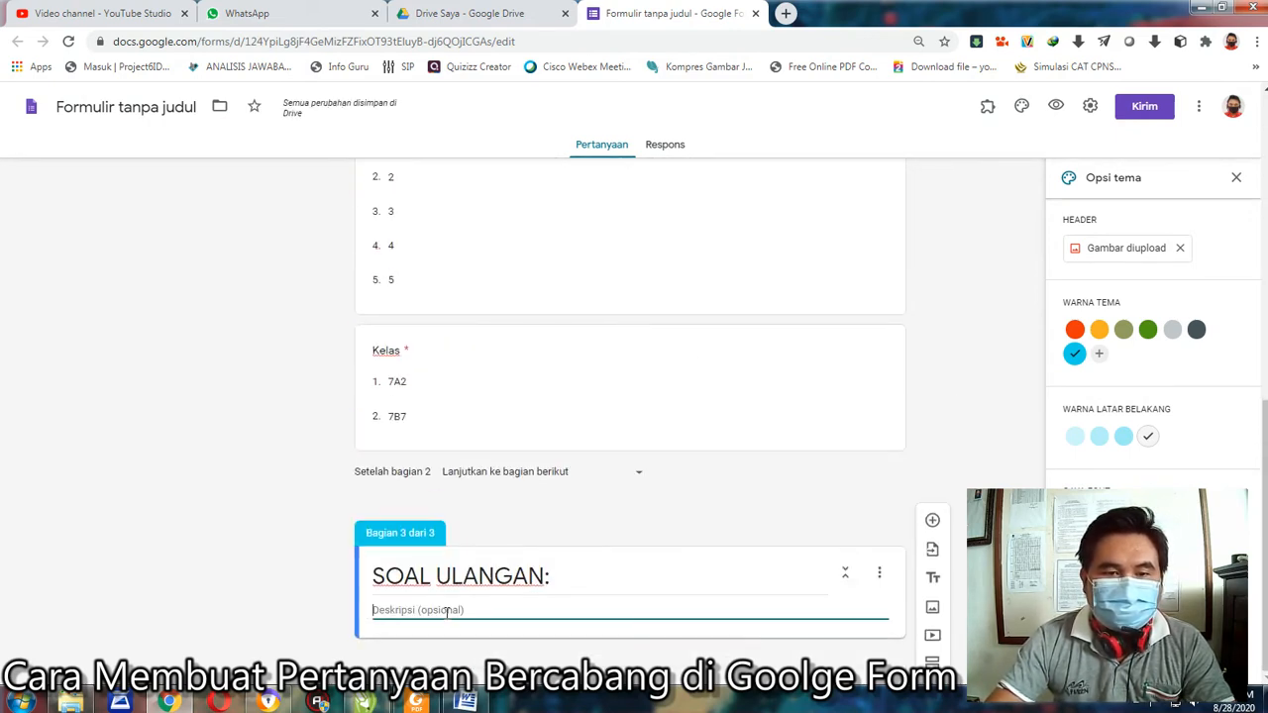
{"action": "type", "text": "Petunjuk Jawablah salah satu jawaban yang paling benar!"}
{"action": "key", "text": "ctrl+a"}
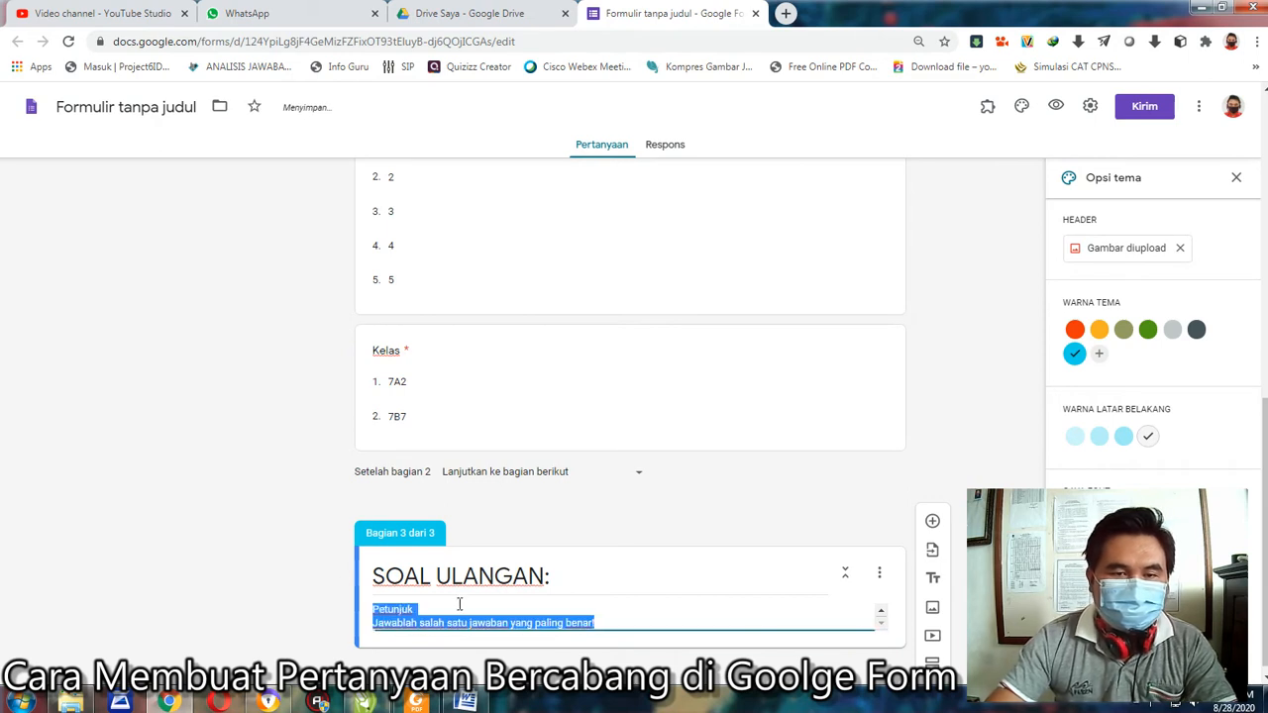
Step: Put the SOAL ULANGAN description on one line as "Petunjuk : Jawablah salah satu jawaban yang paling benar!" and add a question below it
{"action": "key", "text": "Right"}
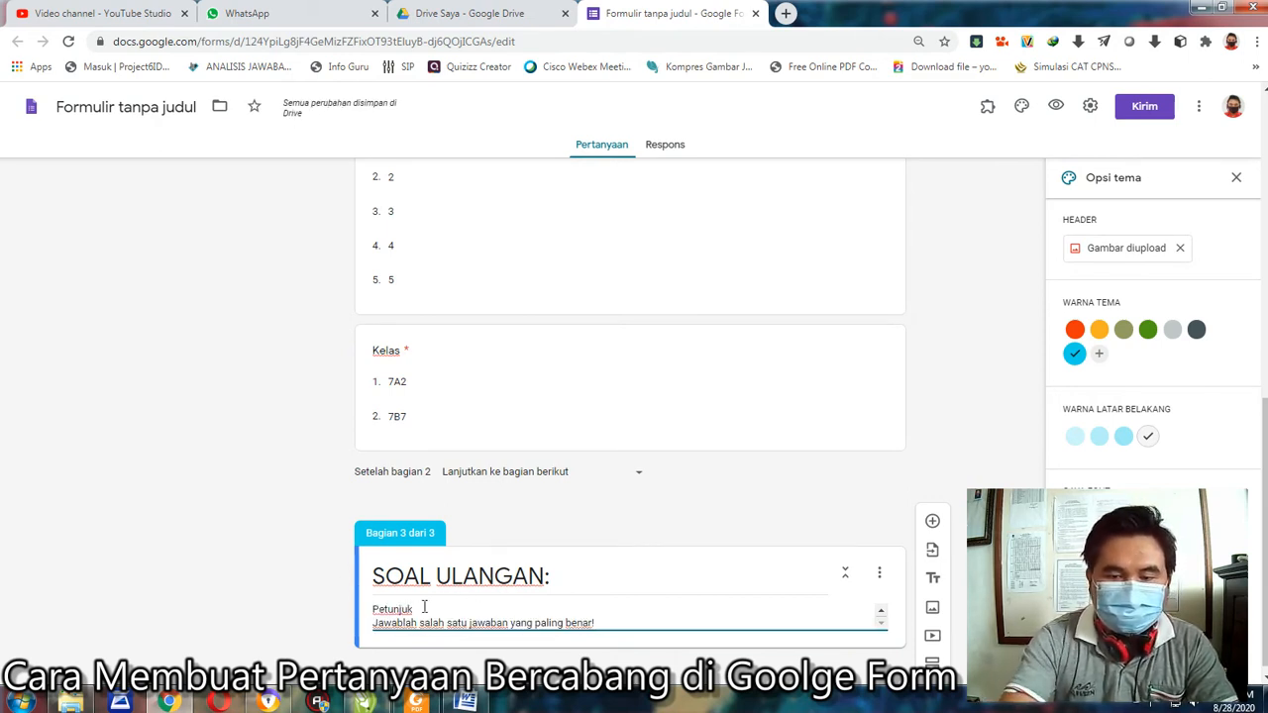
{"action": "key", "text": "Delete"}
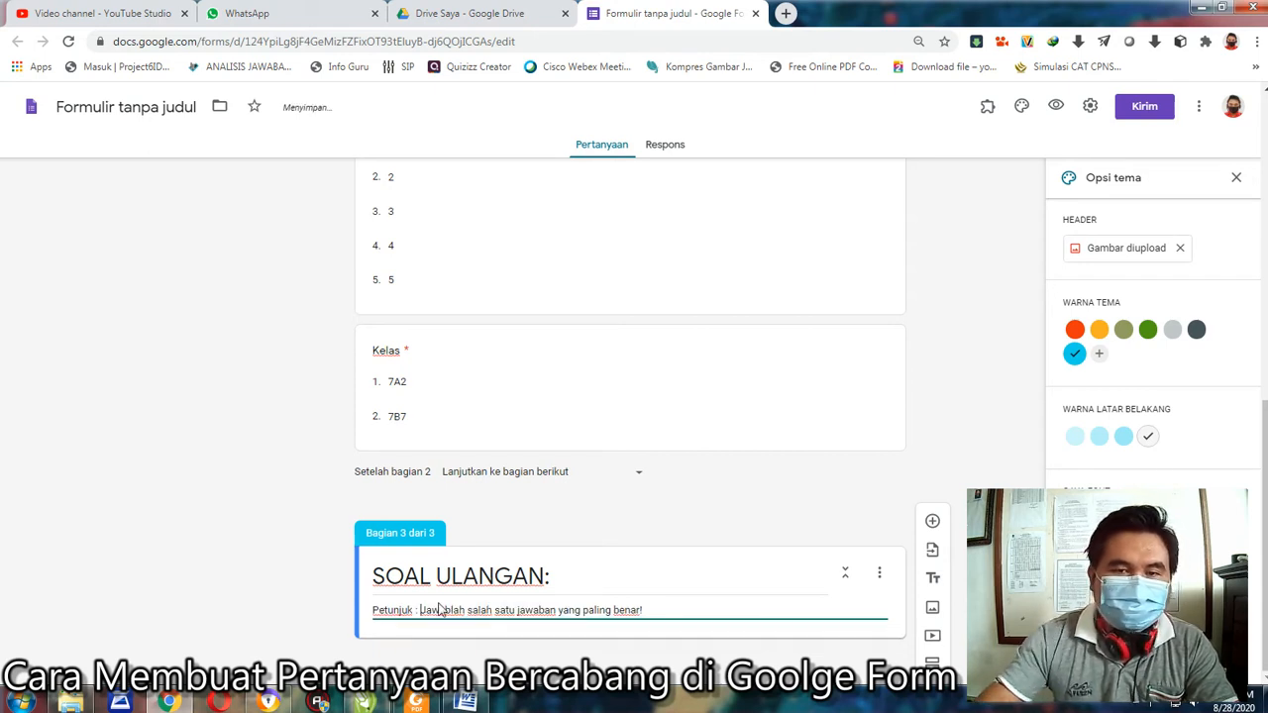
{"action": "left_click", "coordinate": [932, 521]}
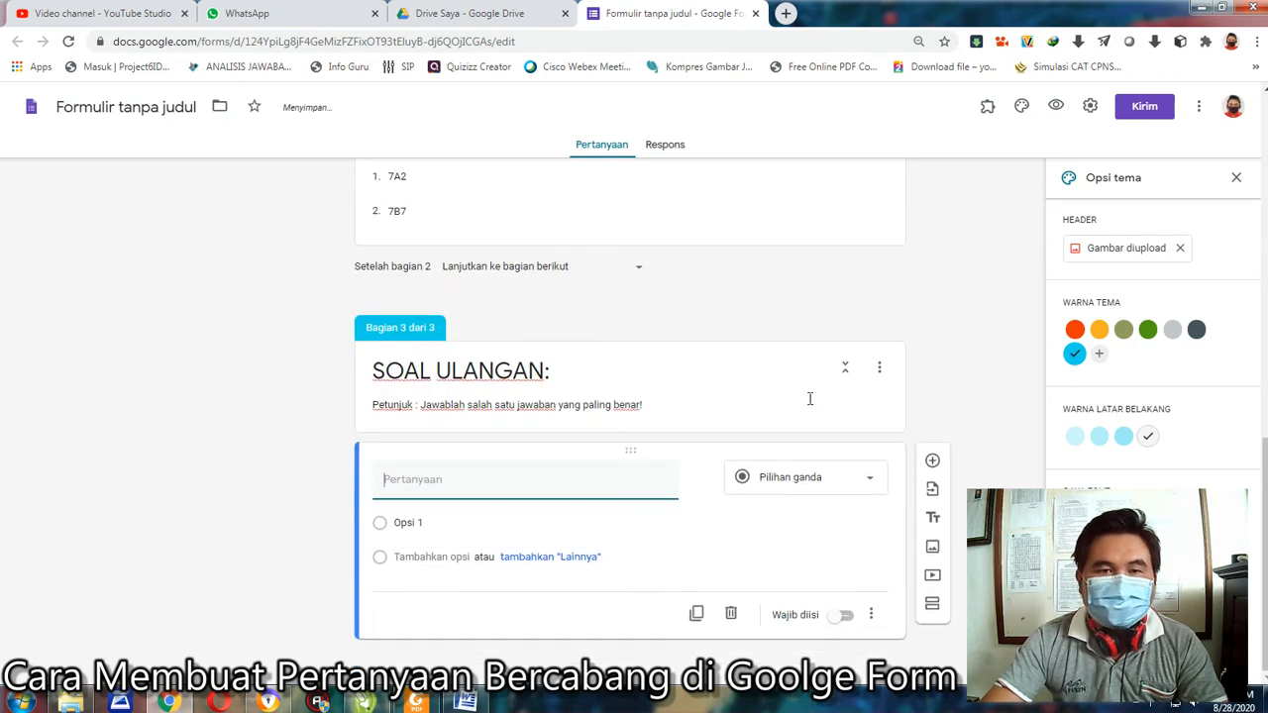
Step: Arrange the form and the UH IPA_Bab1 Word document side by side, with the document showing questions 2 to 6
{"action": "double_click", "coordinate": [972, 13]}
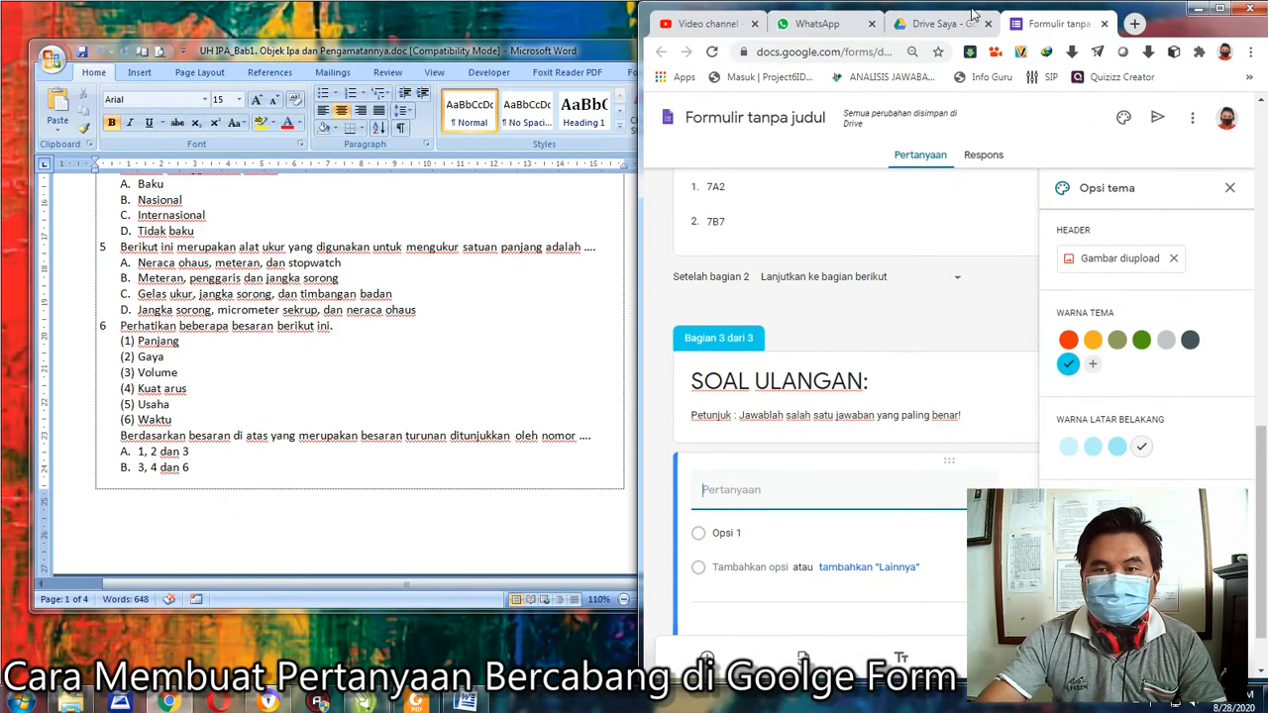
{"action": "left_click", "coordinate": [379, 50]}
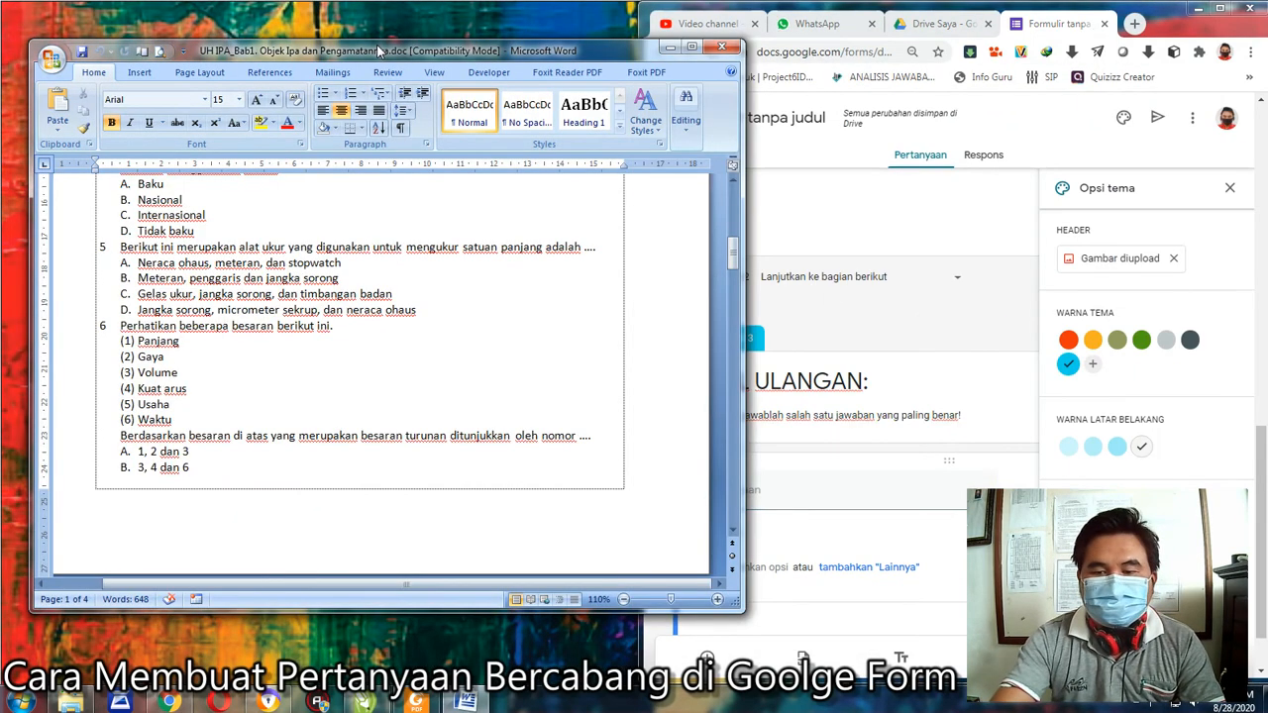
{"action": "key", "text": "super+Left"}
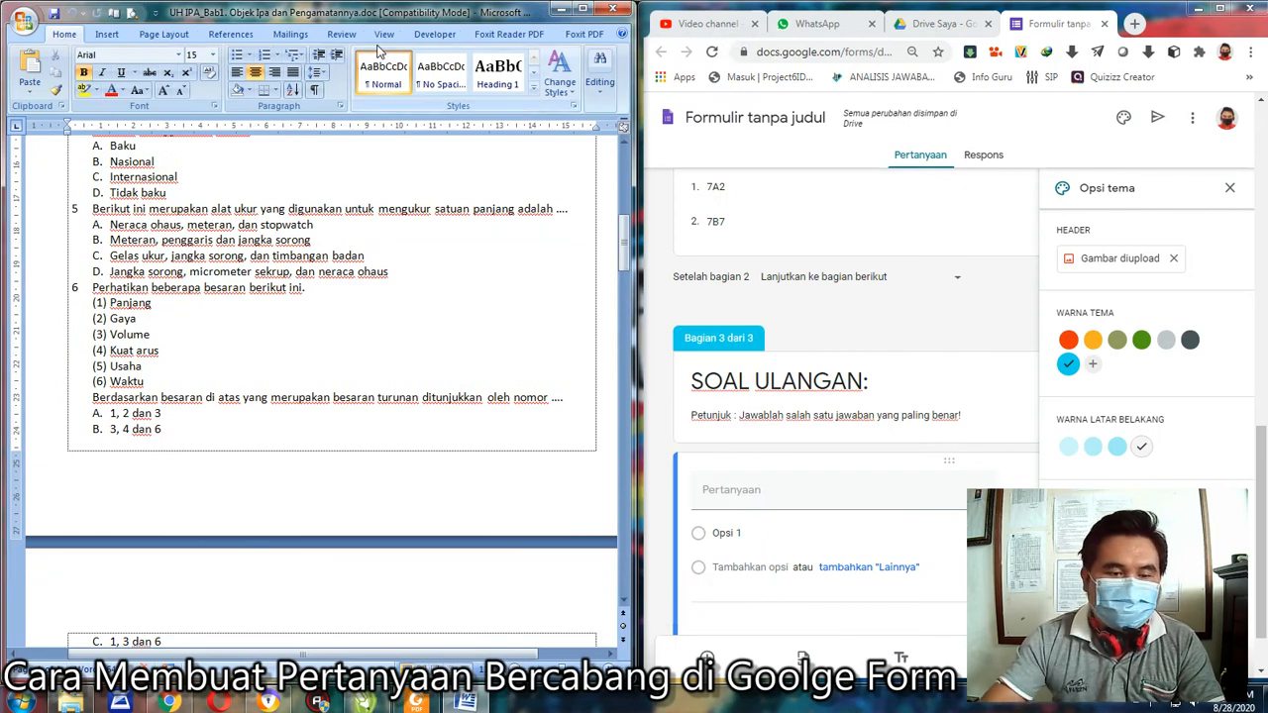
{"action": "scroll", "coordinate": [320, 332], "scroll_direction": "up", "scroll_amount": 5}
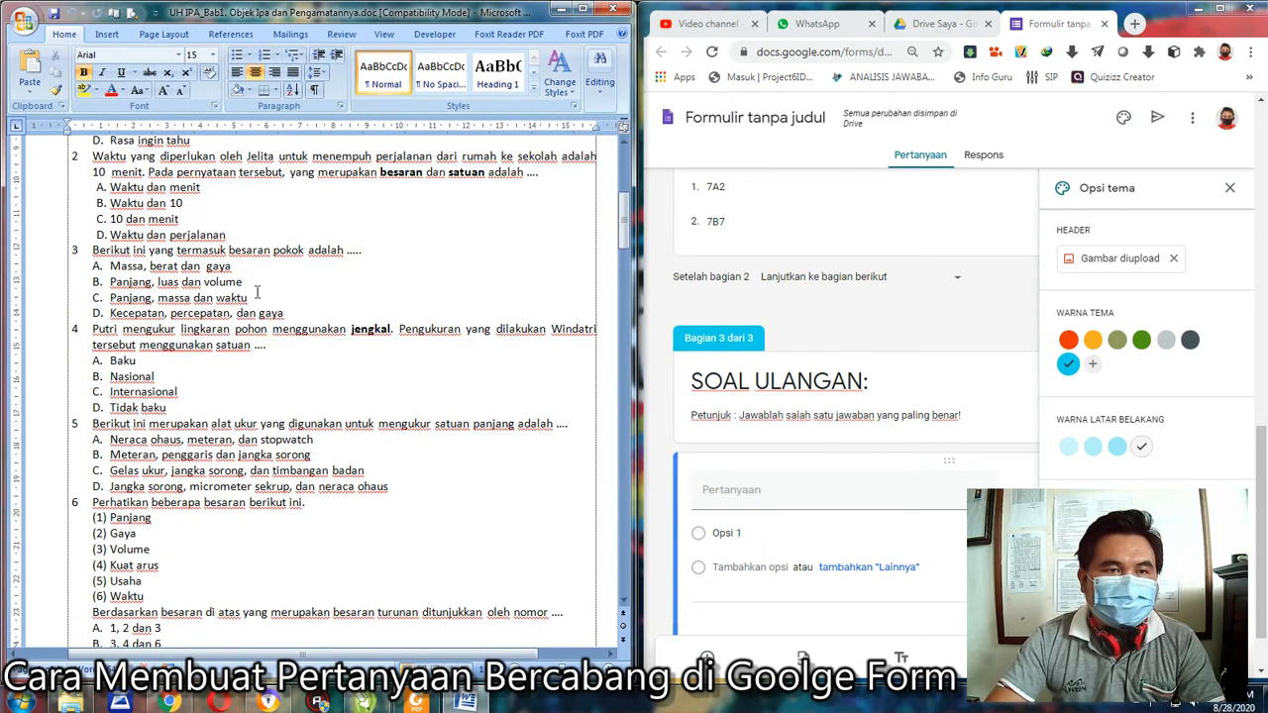
Step: Close the form's theme options and keep the new question's type as Pilihan ganda
{"action": "left_click", "coordinate": [753, 495]}
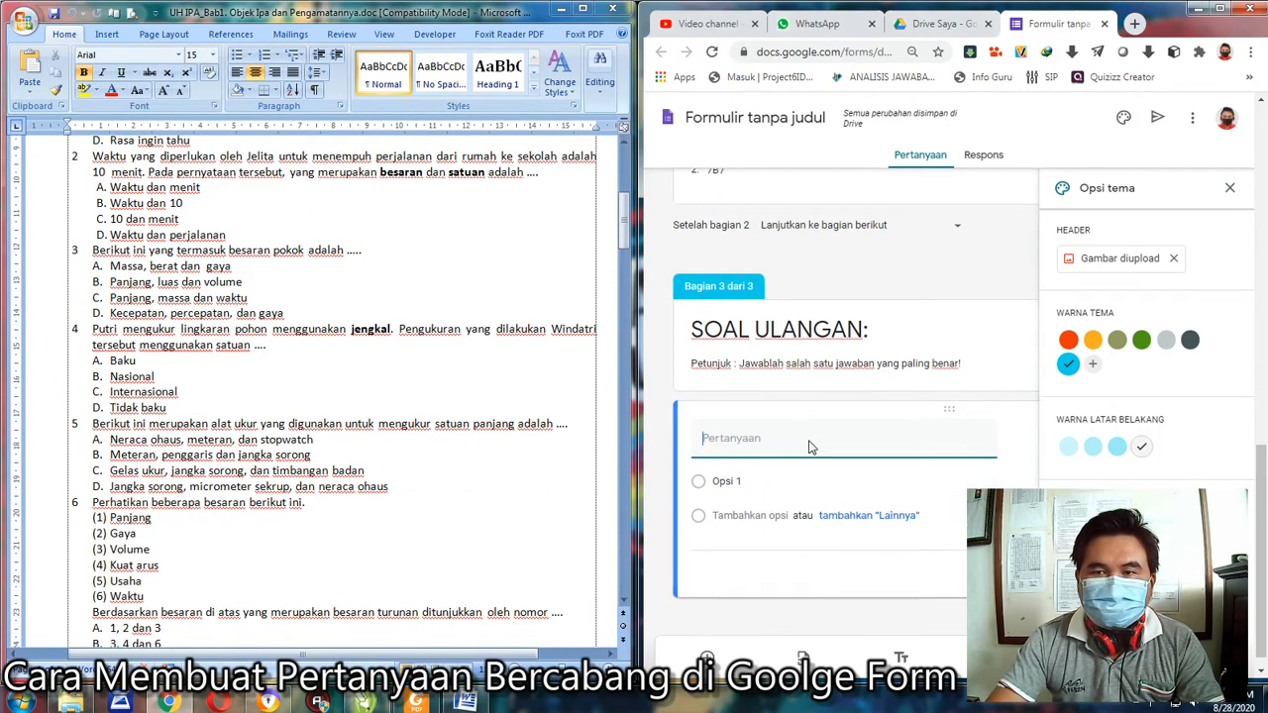
{"action": "left_click", "coordinate": [1229, 188]}
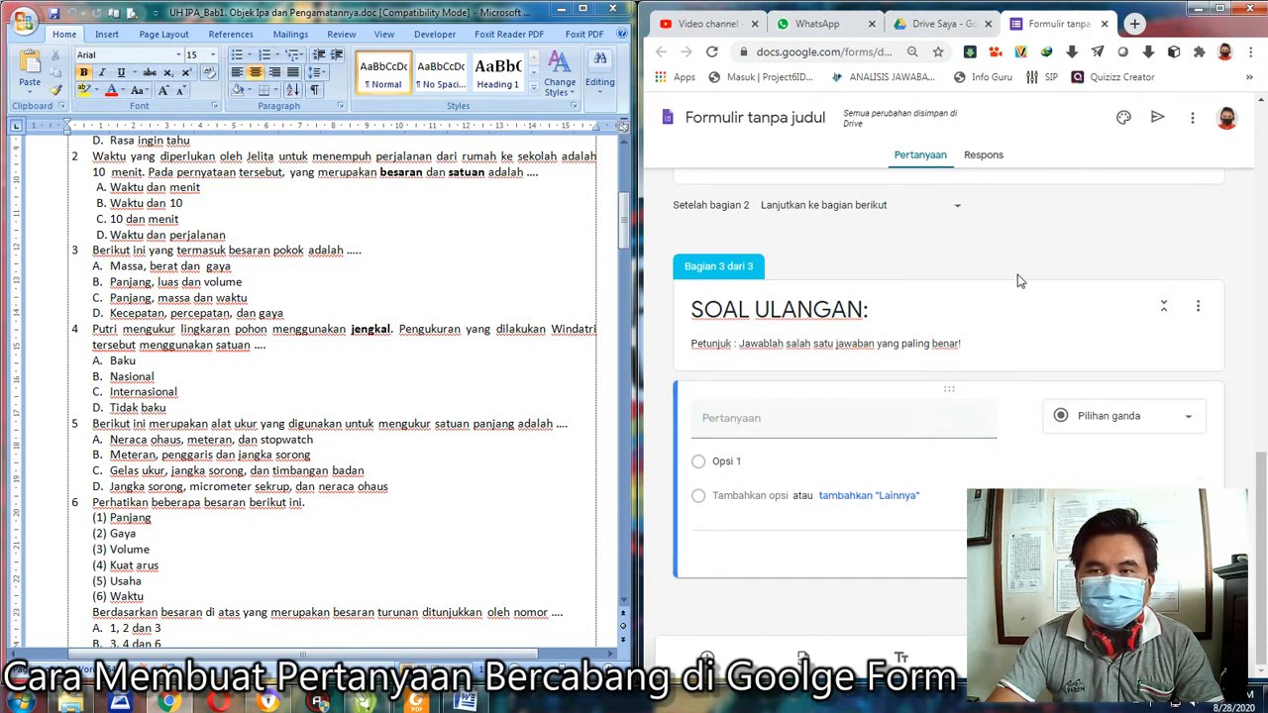
{"action": "left_click", "coordinate": [1189, 423]}
{"action": "left_click", "coordinate": [1141, 336]}
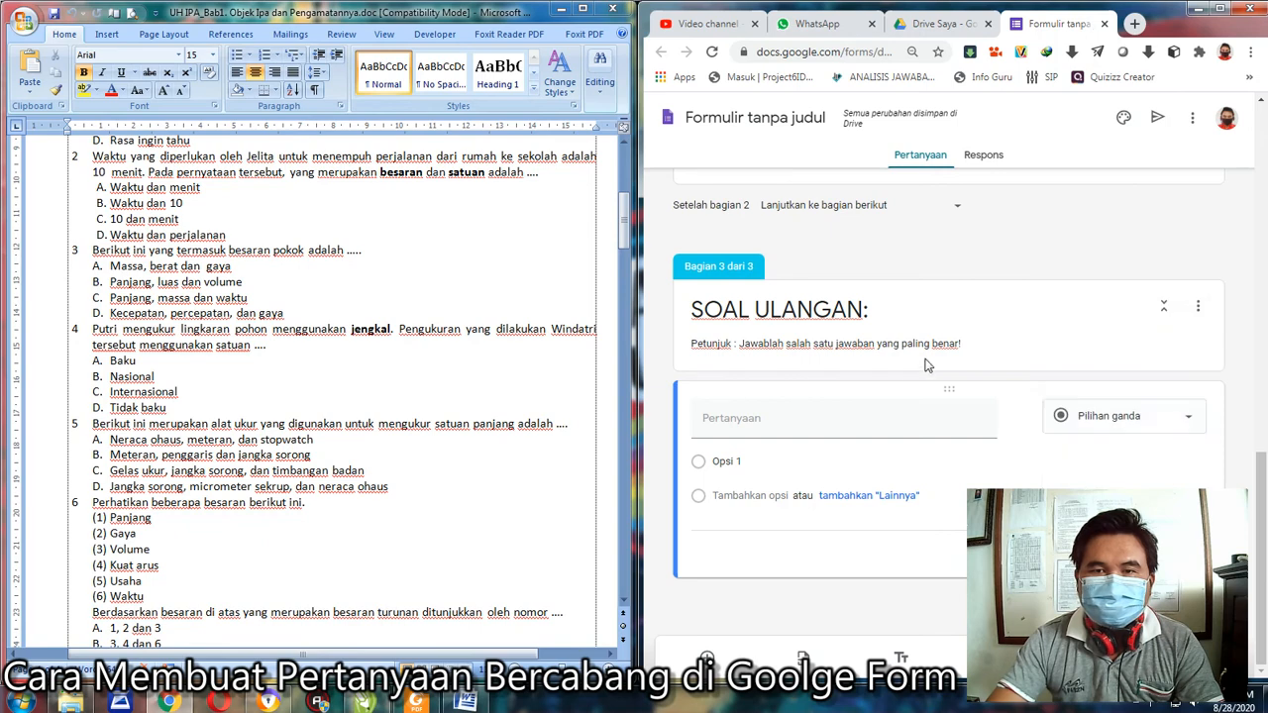
Step: Copy question 3 from the Word document into the form question as "Berikut ini yang termasuk besaran pokok adalah .....", without its number
{"action": "left_click", "coordinate": [194, 343]}
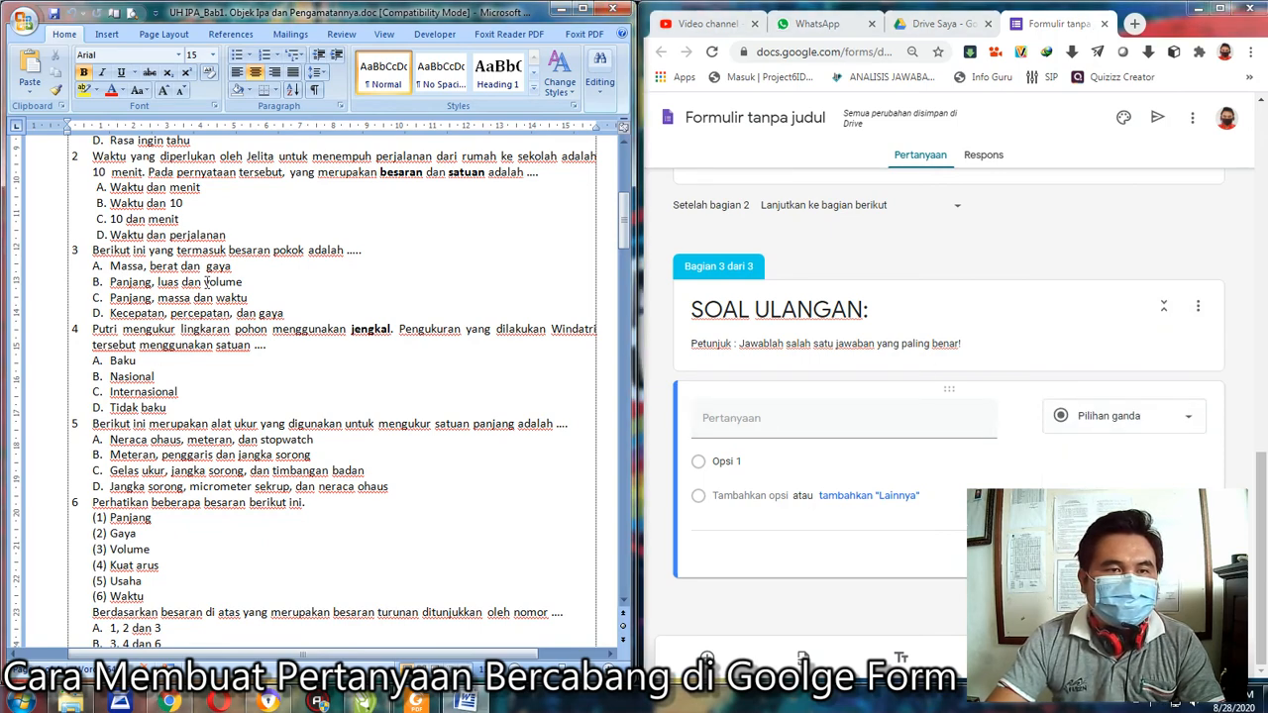
{"action": "left_click_drag", "start_coordinate": [369, 250], "coordinate": [92, 252]}
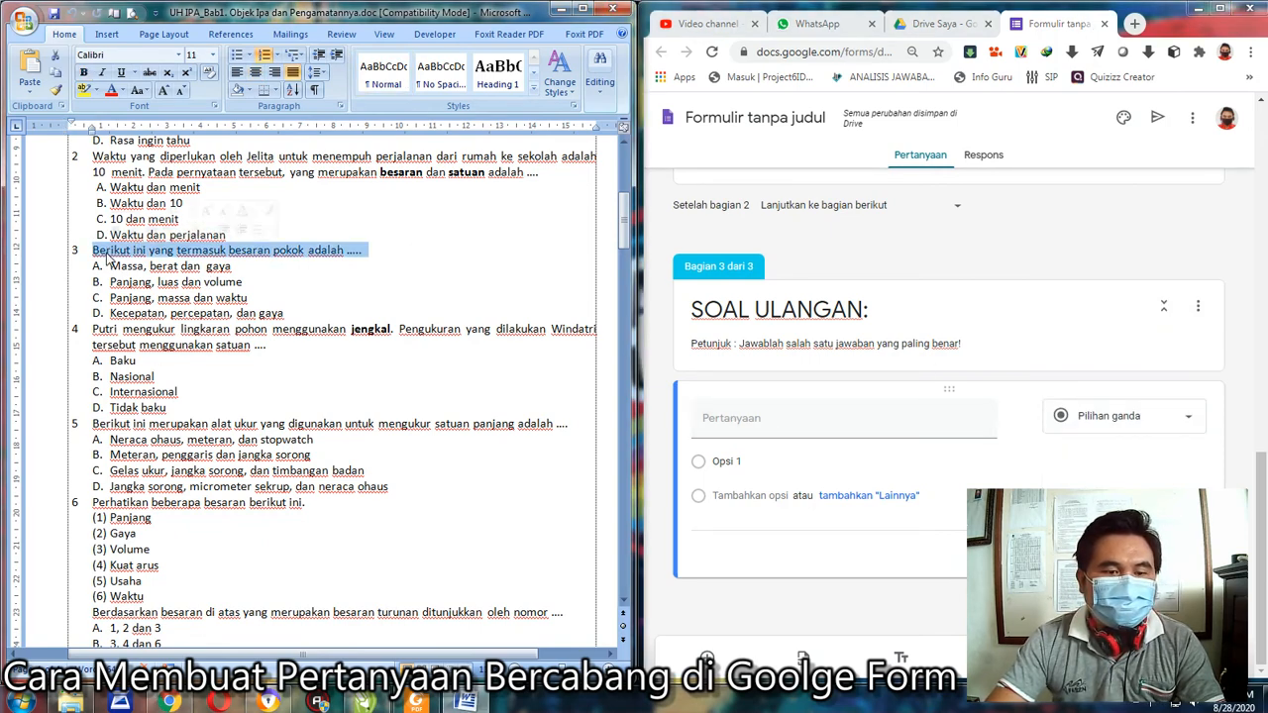
{"action": "left_click", "coordinate": [729, 422]}
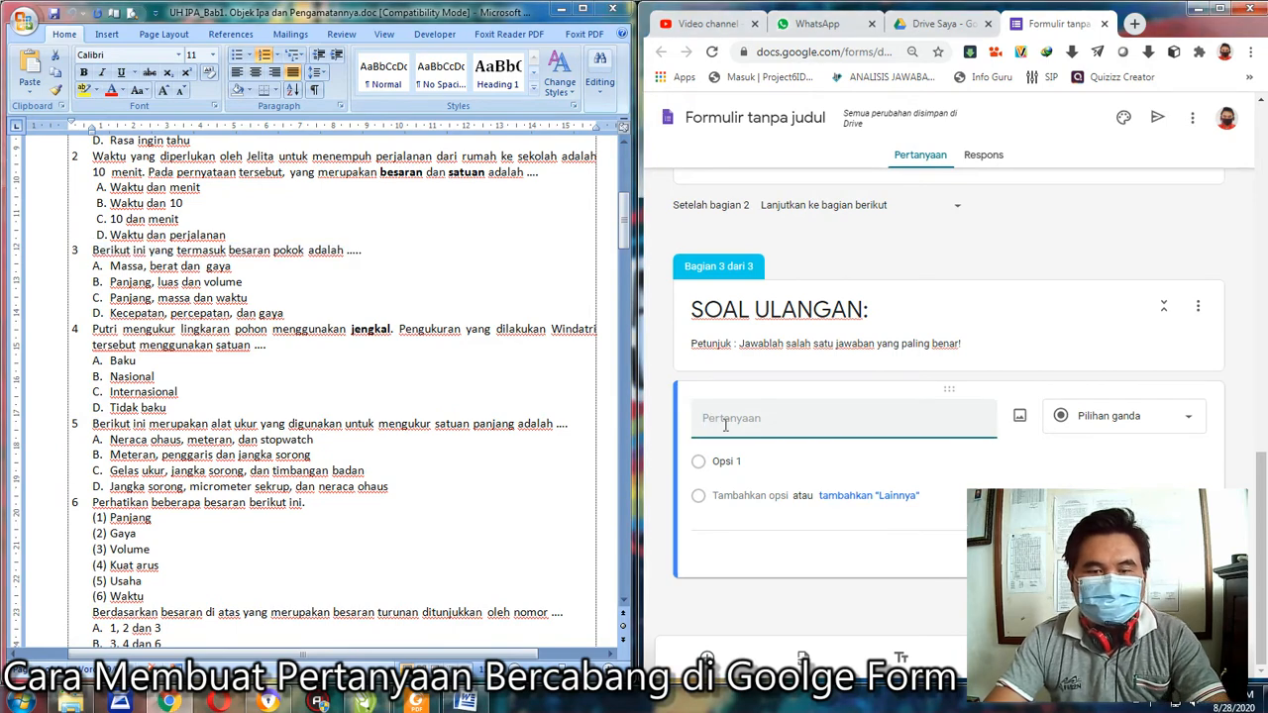
{"action": "type", "text": "3\tBerikut ini yang termasuk besaran pokok adalah ....."}
{"action": "left_click_drag", "start_coordinate": [726, 418], "coordinate": [694, 419]}
{"action": "key", "text": "BackSpace"}
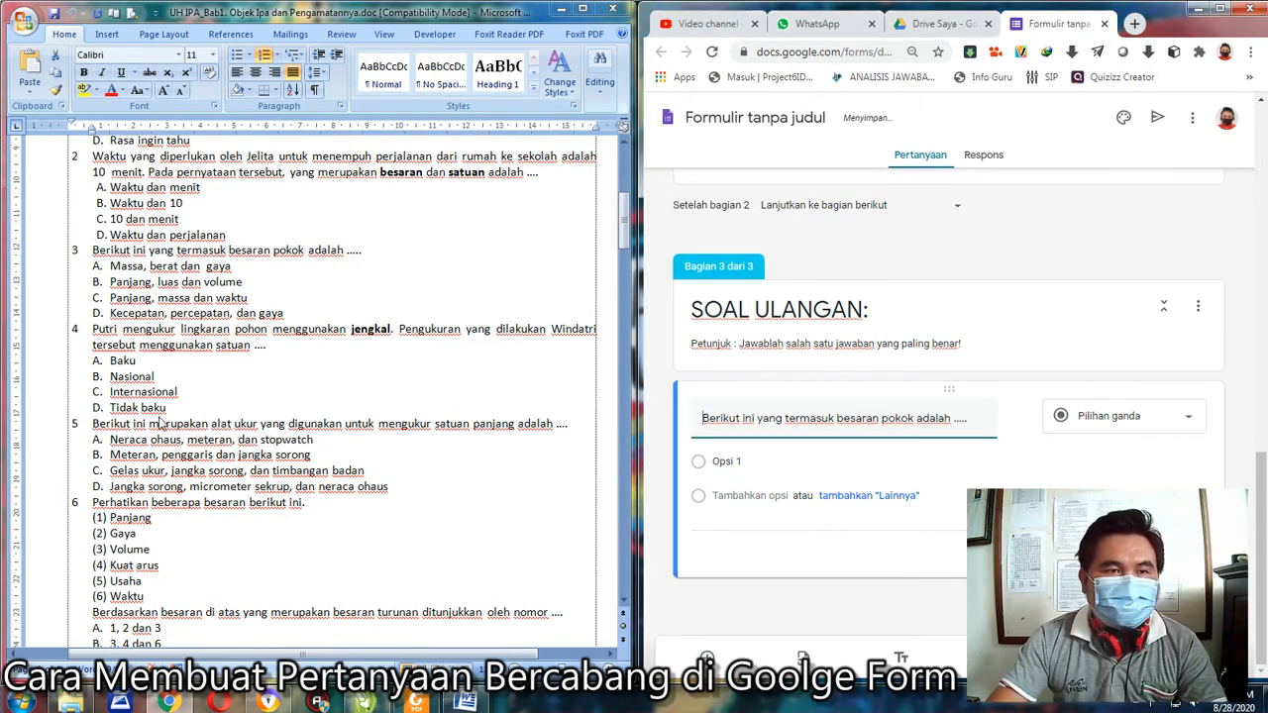
Step: Copy answer A of question 3 into the first option as "Massa, berat dan gaya", without its letter
{"action": "left_click", "coordinate": [233, 267]}
{"action": "left_click_drag", "start_coordinate": [236, 266], "coordinate": [110, 267]}
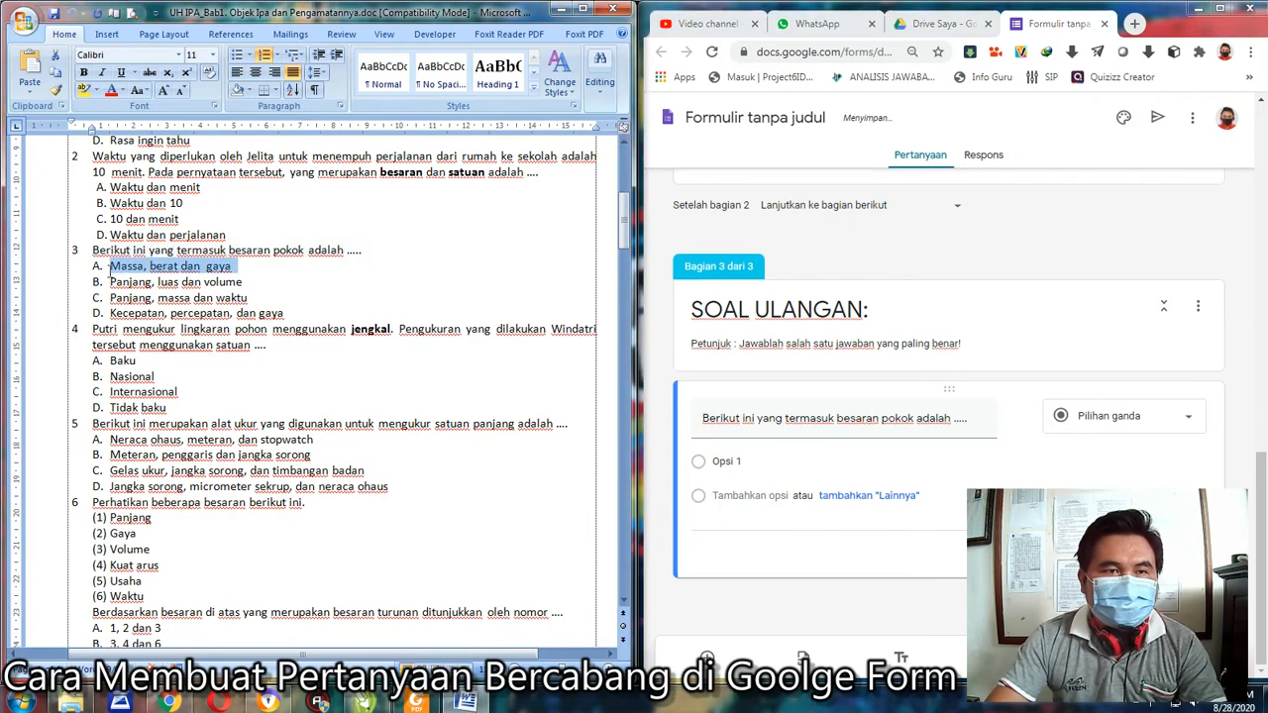
{"action": "key", "text": "ctrl+c"}
{"action": "left_click", "coordinate": [738, 462]}
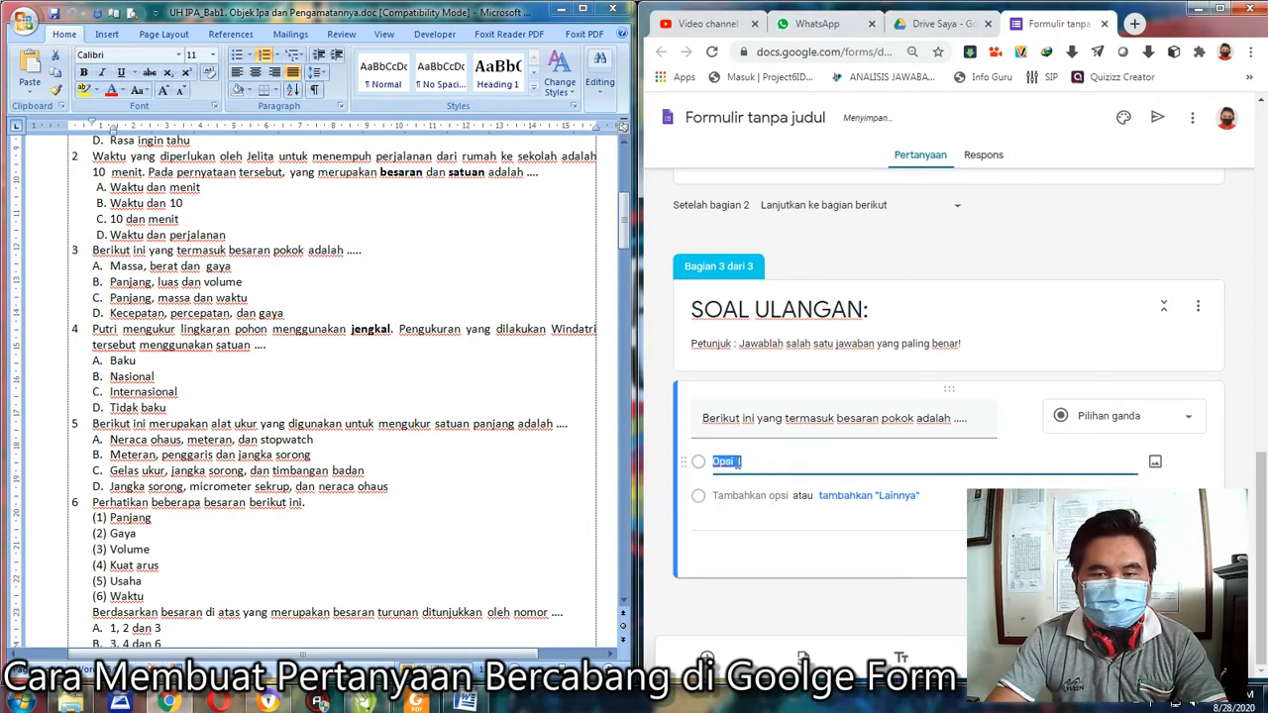
{"action": "key", "text": "ctrl+v"}
{"action": "left_click_drag", "start_coordinate": [732, 461], "coordinate": [709, 461]}
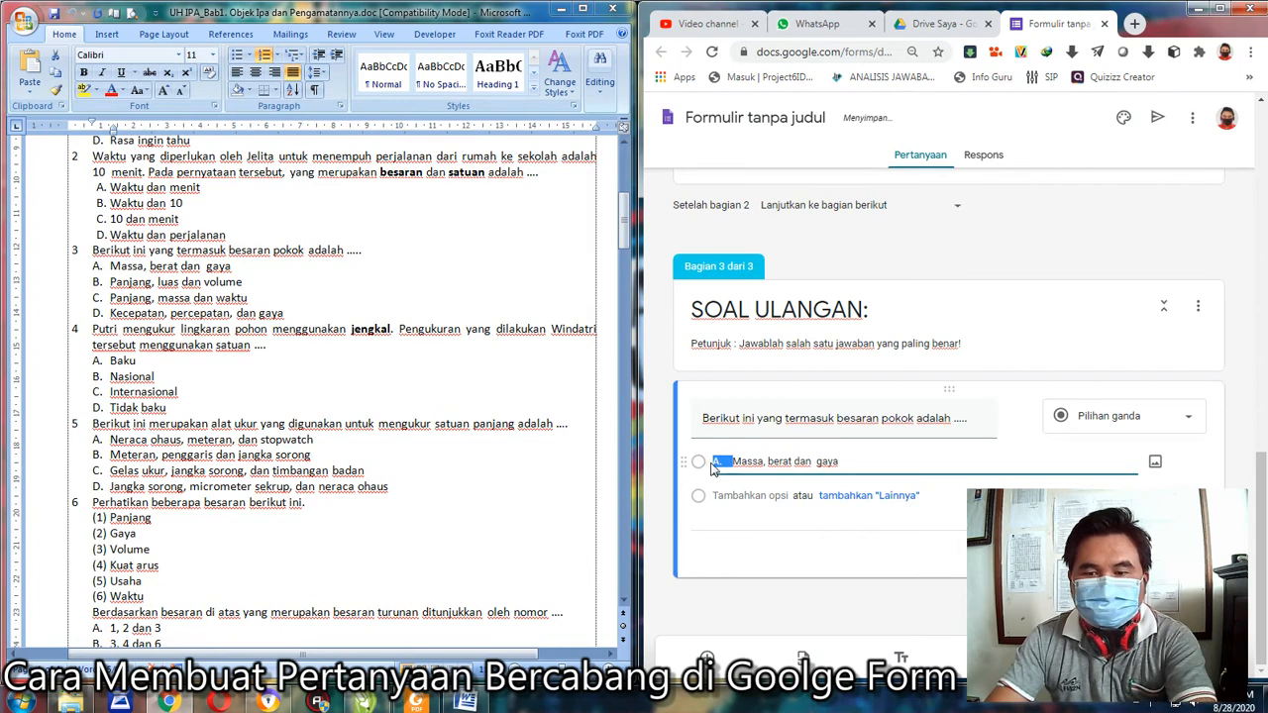
{"action": "key", "text": "BackSpace"}
Step: Copy answer B of question 3 into a second option as "Panjang, luas dan volume", without its letter
{"action": "left_click", "coordinate": [222, 288]}
{"action": "left_click_drag", "start_coordinate": [243, 282], "coordinate": [129, 283]}
{"action": "left_click", "coordinate": [719, 494]}
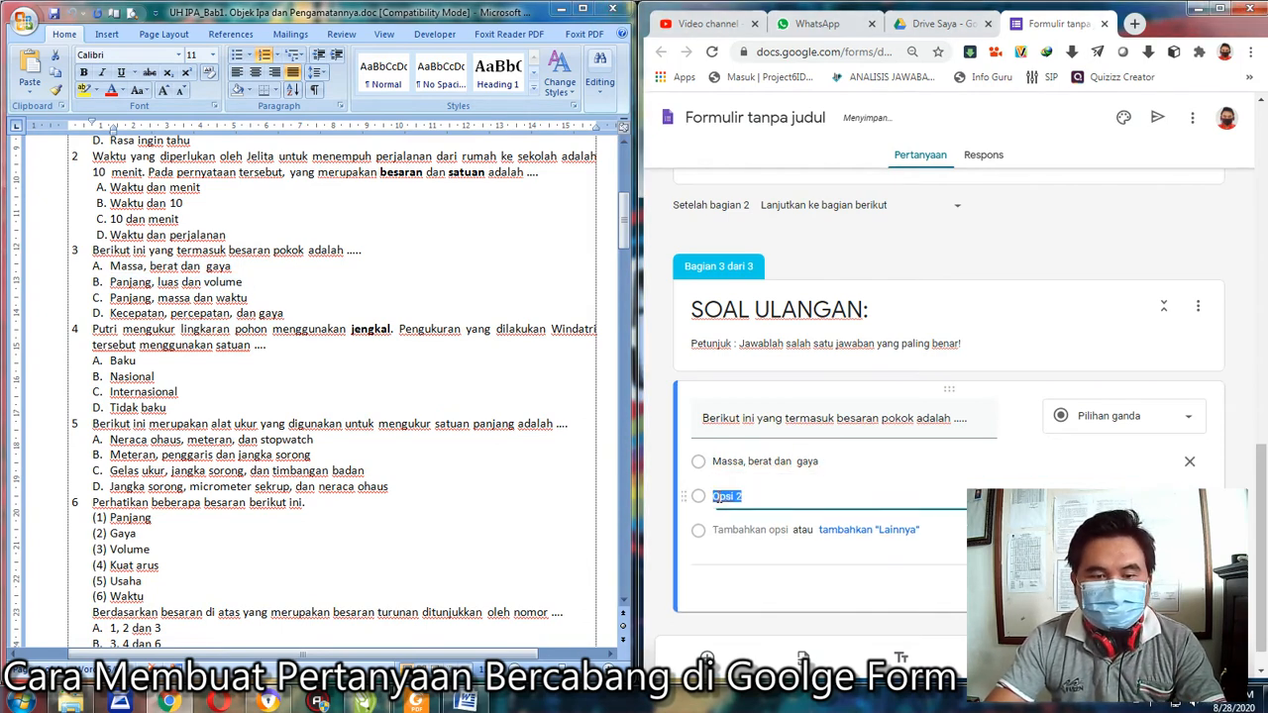
{"action": "key", "text": "ctrl+v"}
{"action": "left_click_drag", "start_coordinate": [733, 496], "coordinate": [716, 500]}
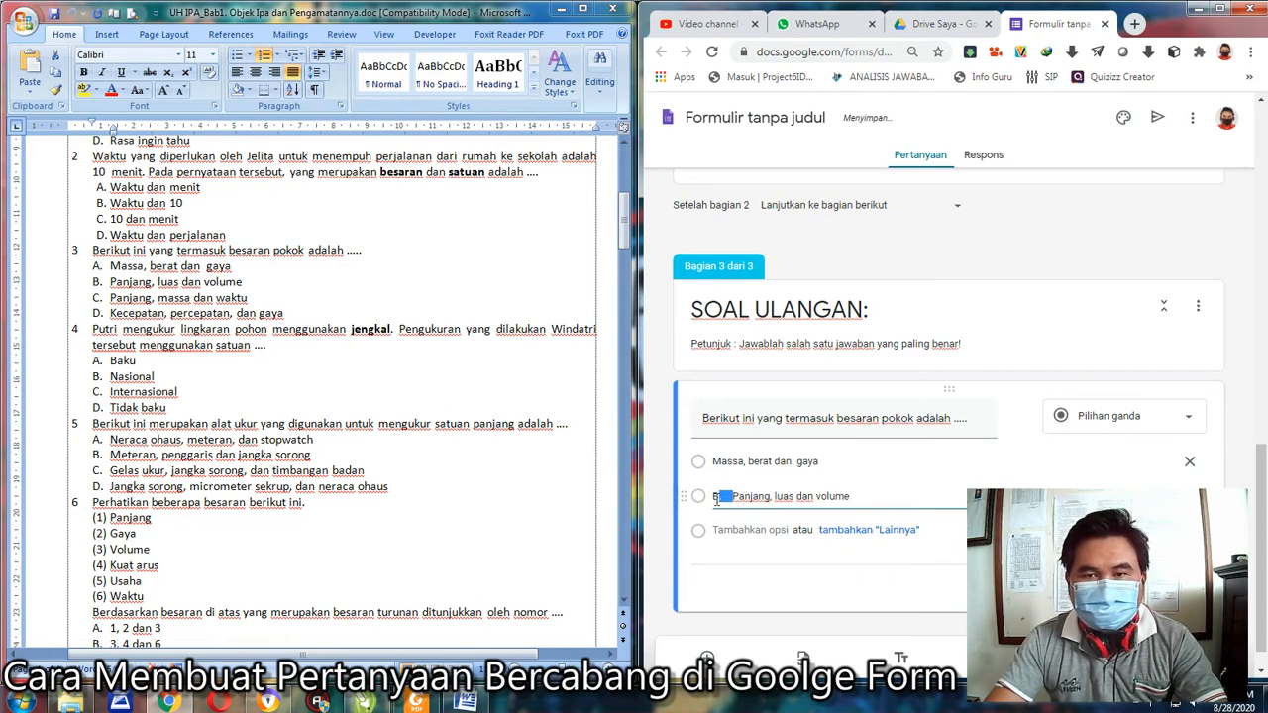
{"action": "key", "text": "BackSpace"}
Step: Copy answer C of question 3, "Panjang, massa dan waktu", from the Word document into a third option
{"action": "left_click", "coordinate": [242, 295]}
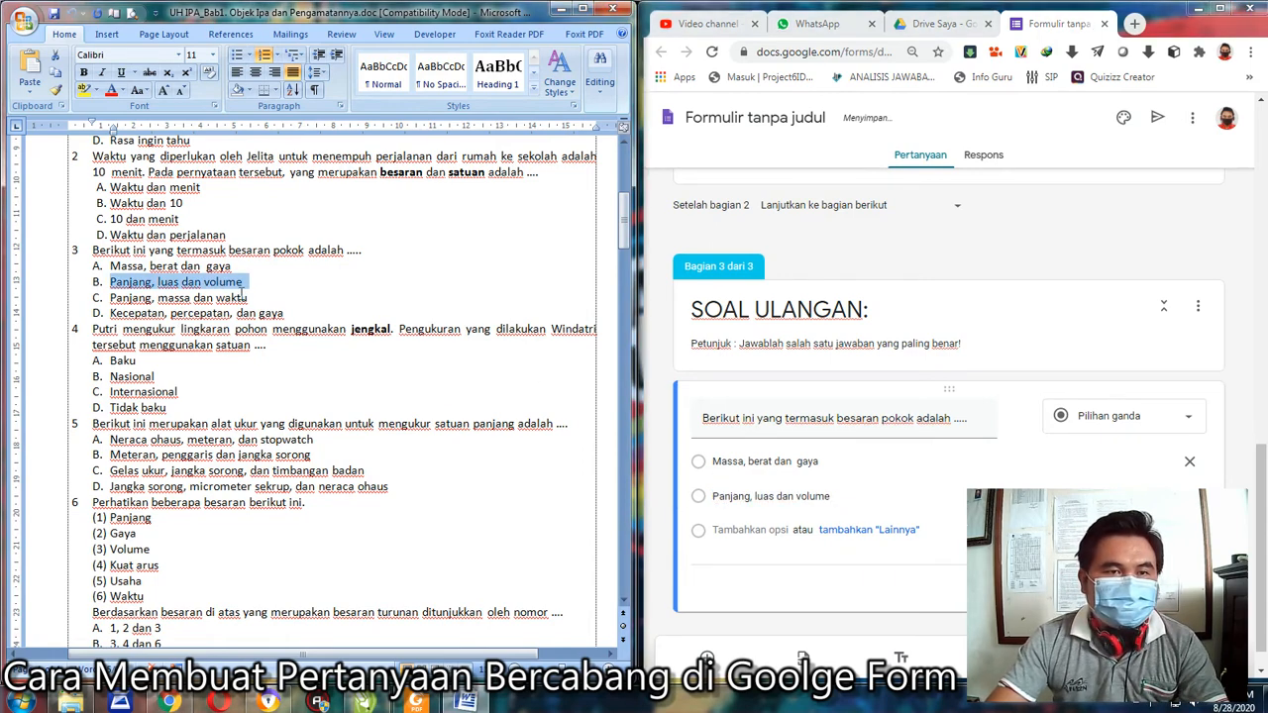
{"action": "left_click_drag", "start_coordinate": [250, 298], "coordinate": [134, 300]}
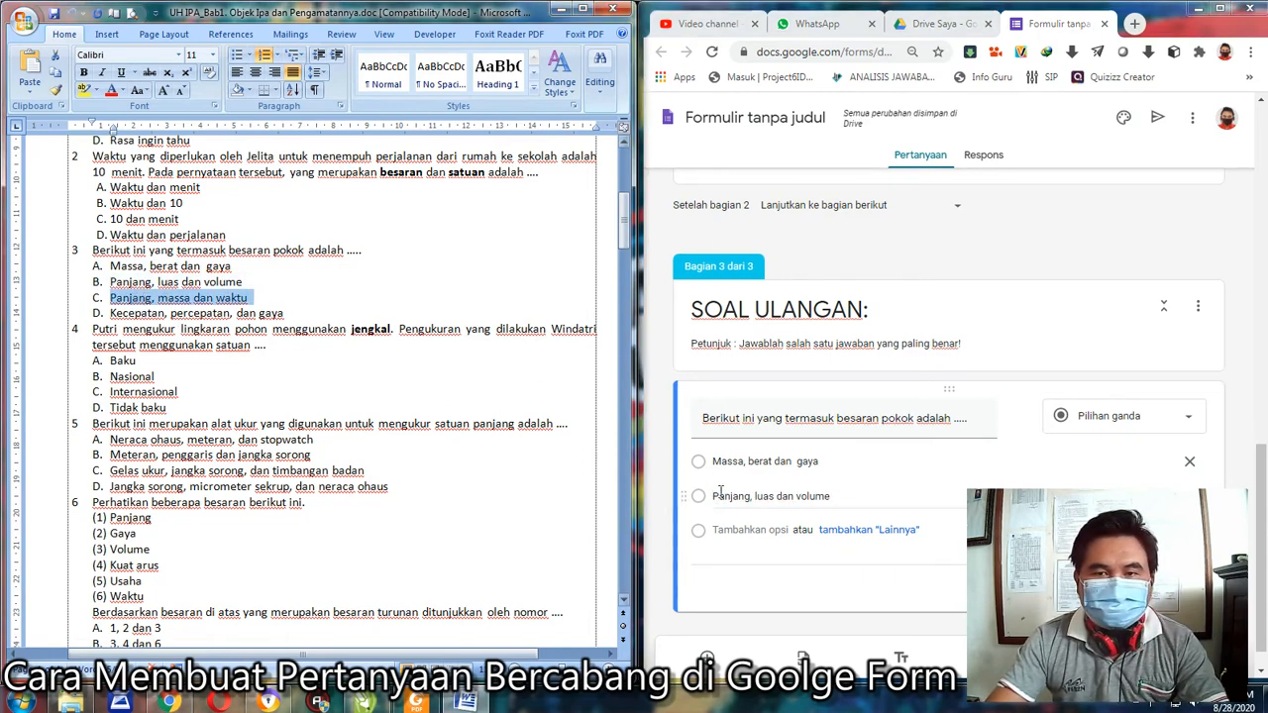
{"action": "left_click", "coordinate": [723, 532]}
{"action": "key", "text": "ctrl+v"}
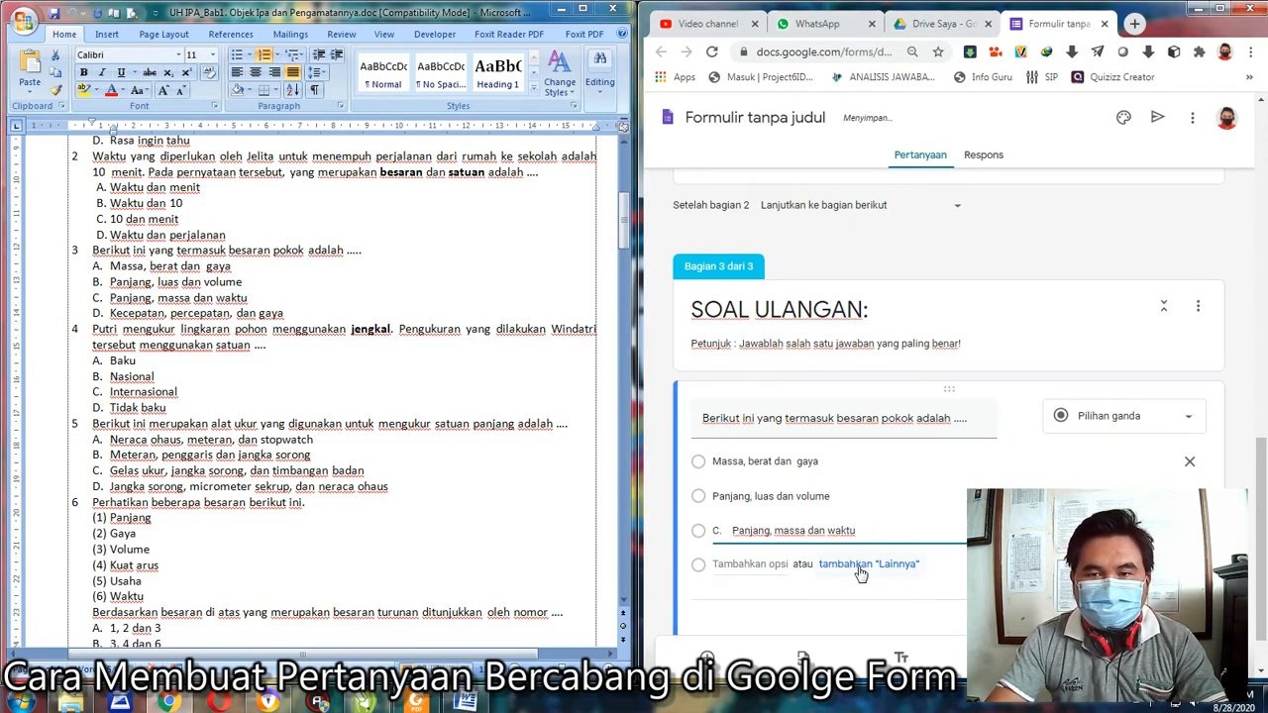
Step: Add a fourth option and fill it with answer D of question 3, "Kecepatan, percepatan, dan gaya", without its letter
{"action": "left_click", "coordinate": [764, 561]}
{"action": "left_click", "coordinate": [196, 305]}
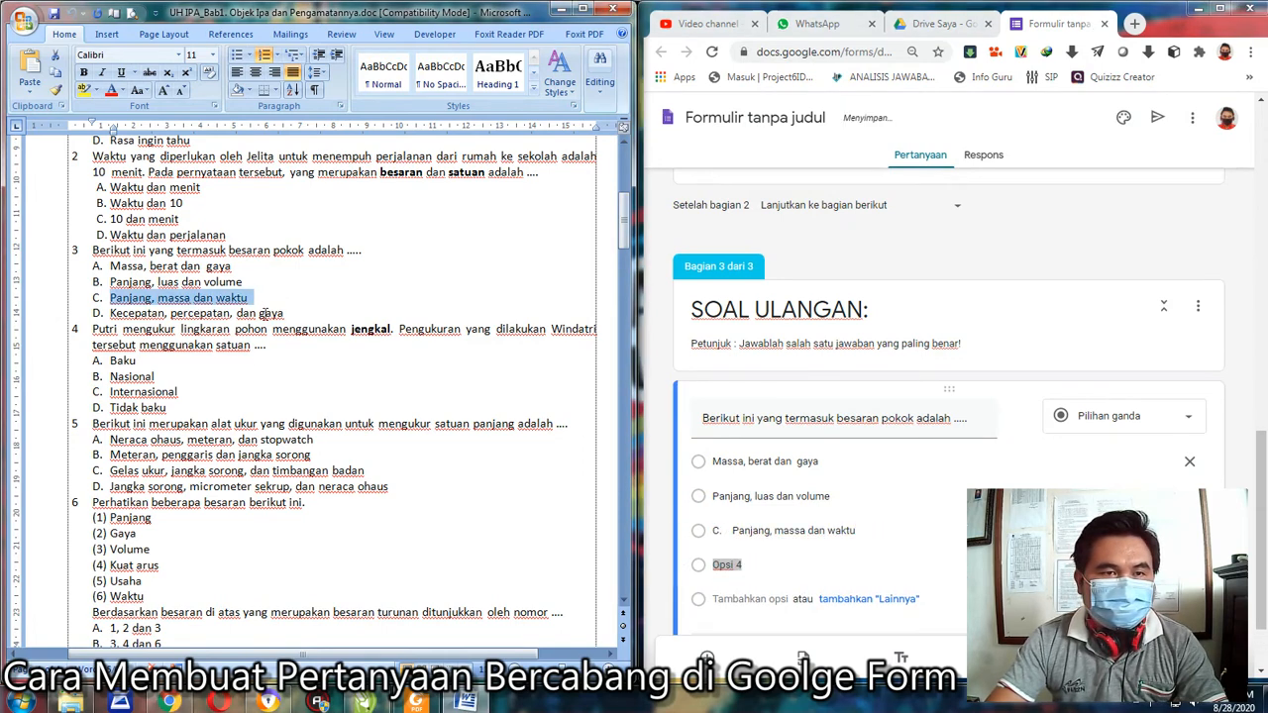
{"action": "left_click", "coordinate": [287, 313]}
{"action": "left_click_drag", "start_coordinate": [287, 313], "coordinate": [109, 314]}
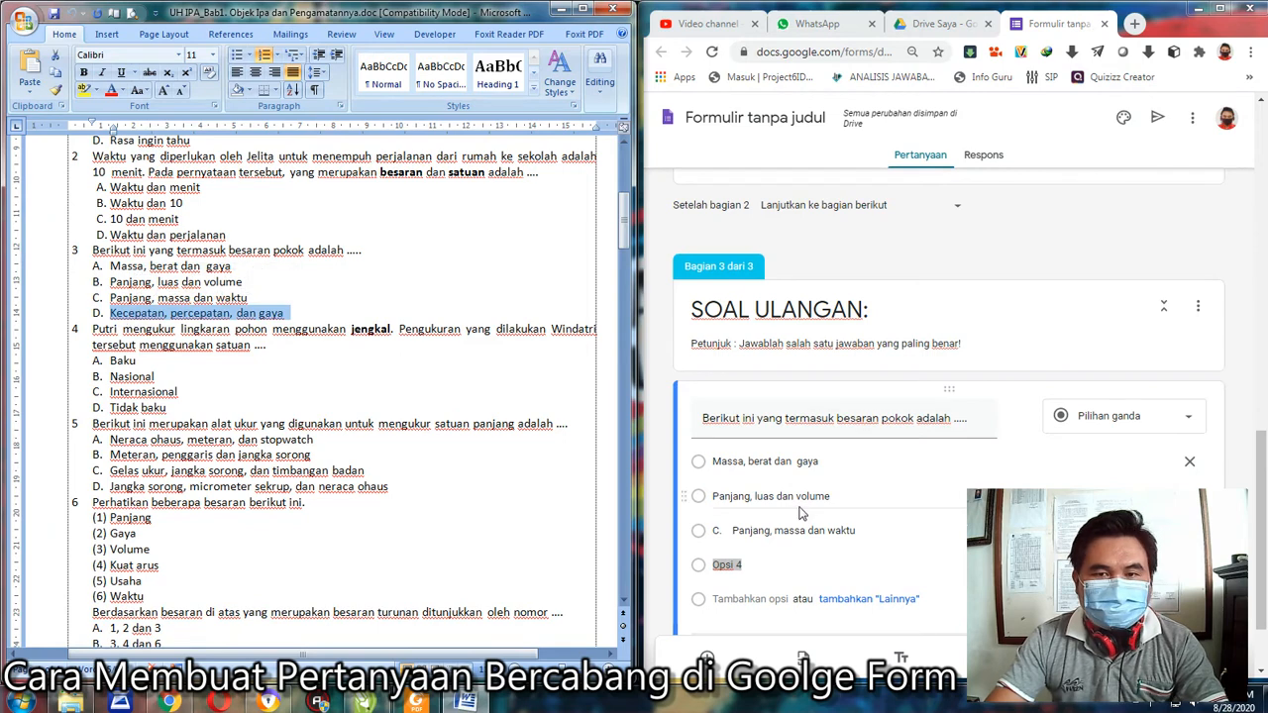
{"action": "left_click", "coordinate": [730, 567]}
{"action": "left_click_drag", "start_coordinate": [759, 565], "coordinate": [717, 531]}
{"action": "key", "text": "ctrl+v"}
{"action": "key", "text": "BackSpace"}
Step: Remove the "C." prefix from the third option, leaving "Panjang, massa dan waktu"
{"action": "left_click", "coordinate": [721, 533]}
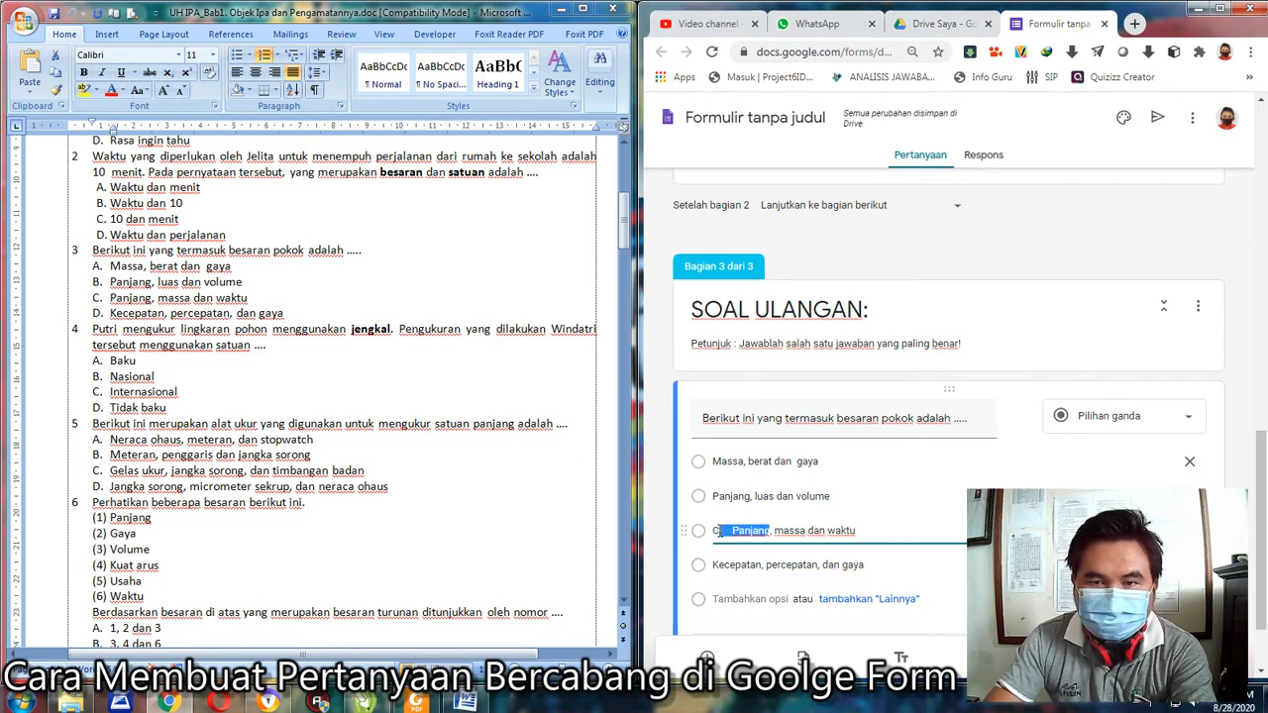
{"action": "left_click", "coordinate": [715, 532]}
{"action": "key", "text": "BackSpace"}
{"action": "key", "text": "BackSpace"}
{"action": "key", "text": "BackSpace"}
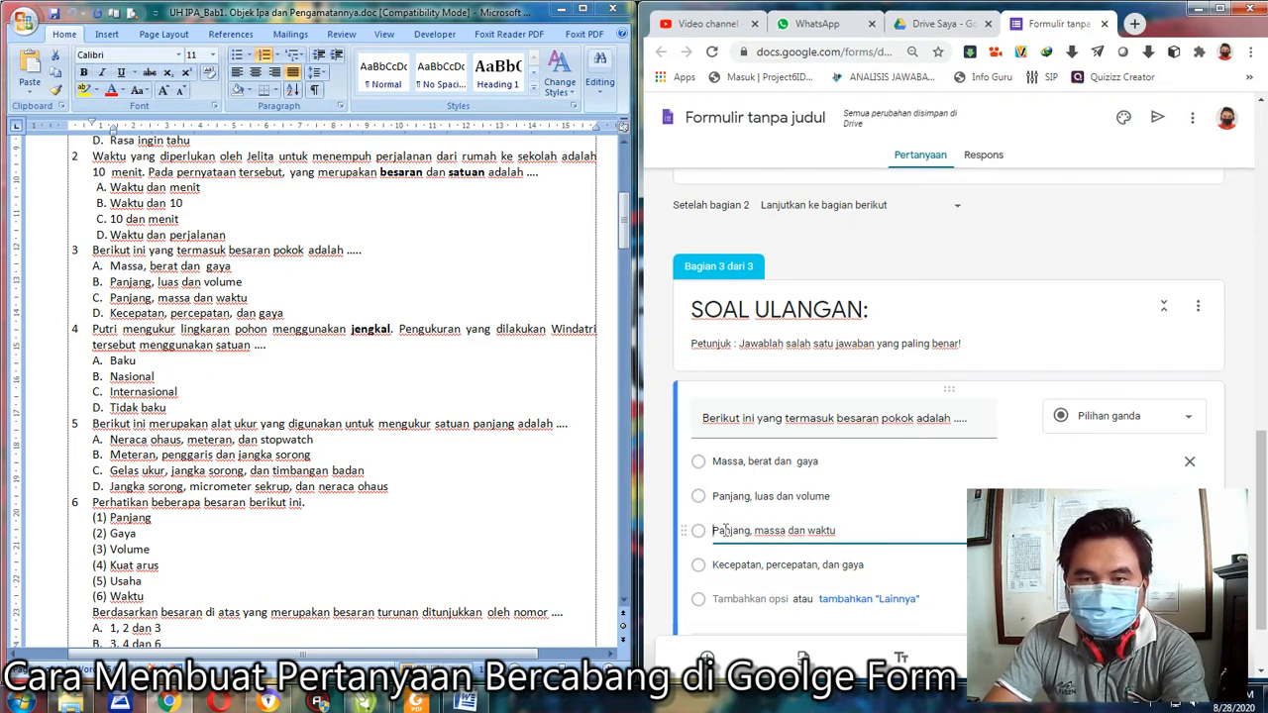
Step: Maximize the form window, make the besaran pokok question required and add another question after it
{"action": "left_click", "coordinate": [1060, 236]}
{"action": "scroll", "coordinate": [1030, 235], "scroll_direction": "down", "scroll_amount": 2}
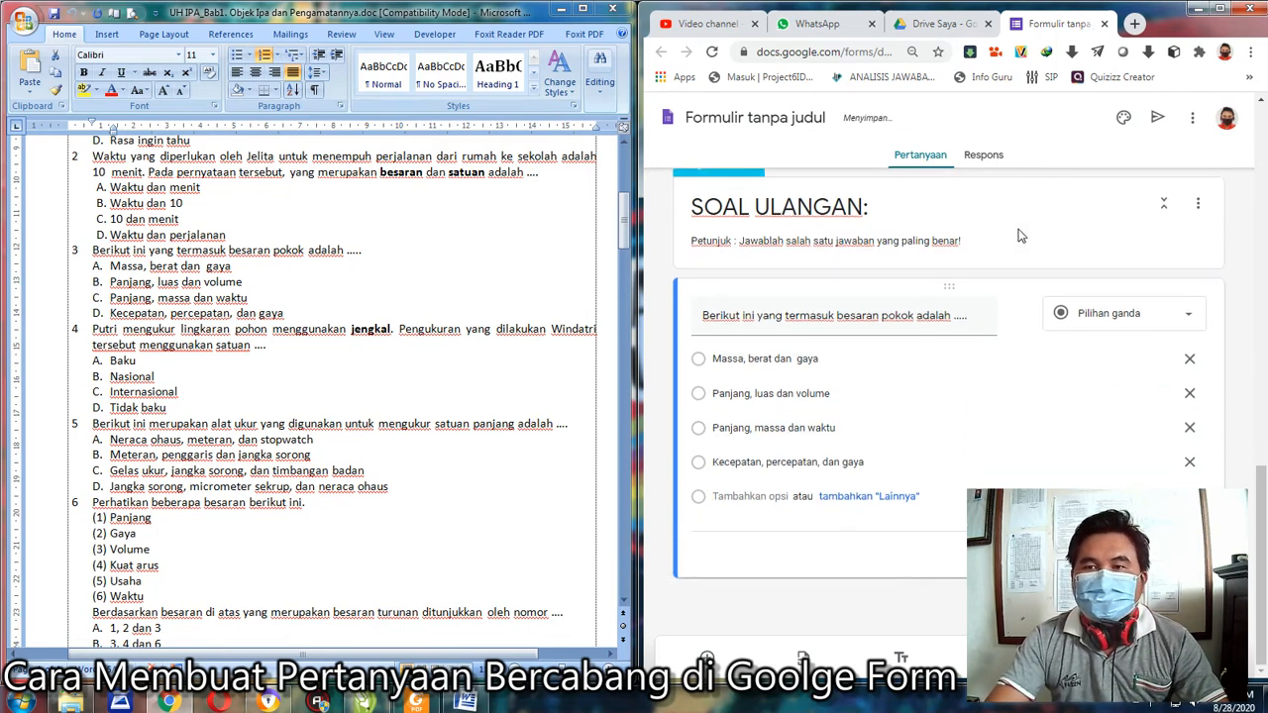
{"action": "left_click", "coordinate": [1220, 12]}
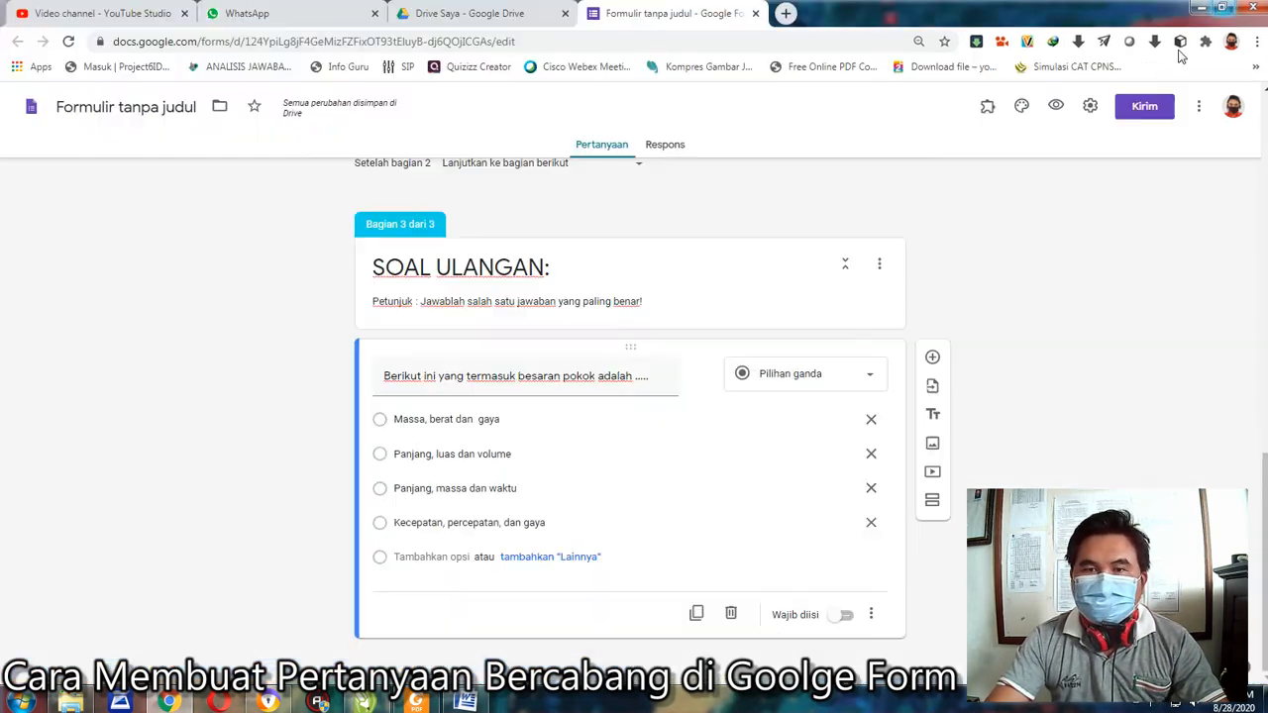
{"action": "left_click", "coordinate": [847, 618]}
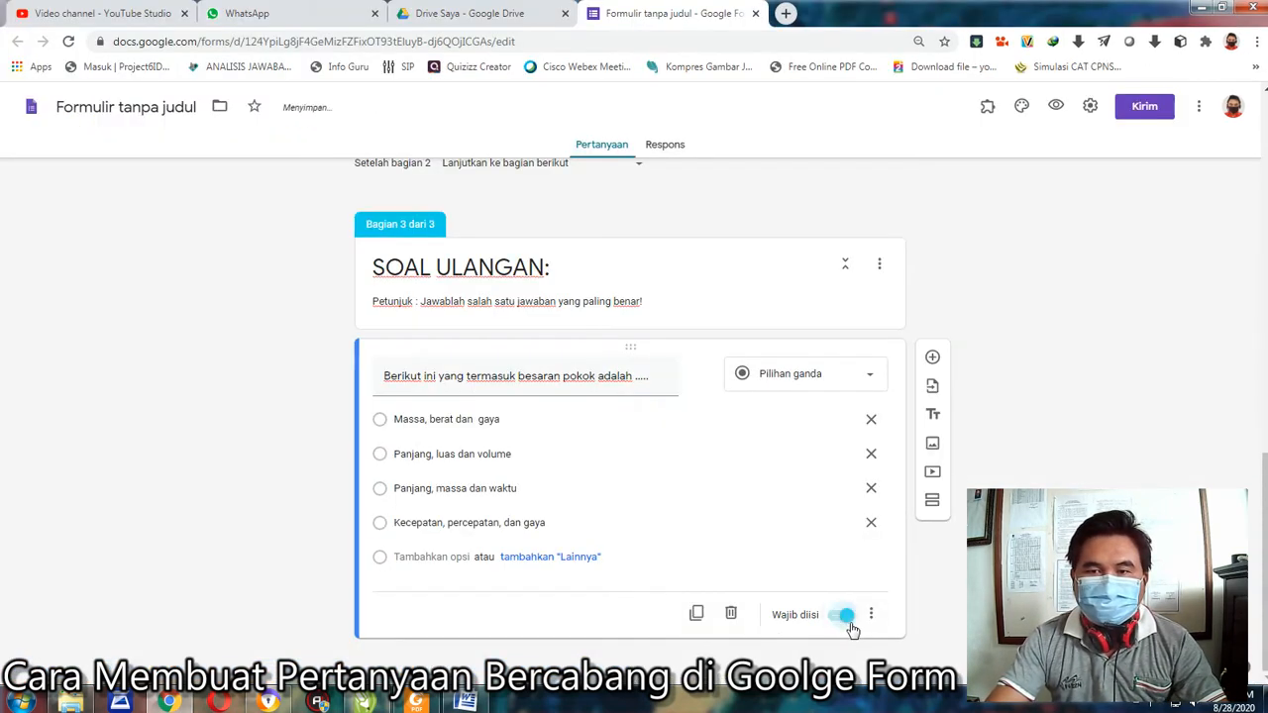
{"action": "left_click", "coordinate": [932, 358]}
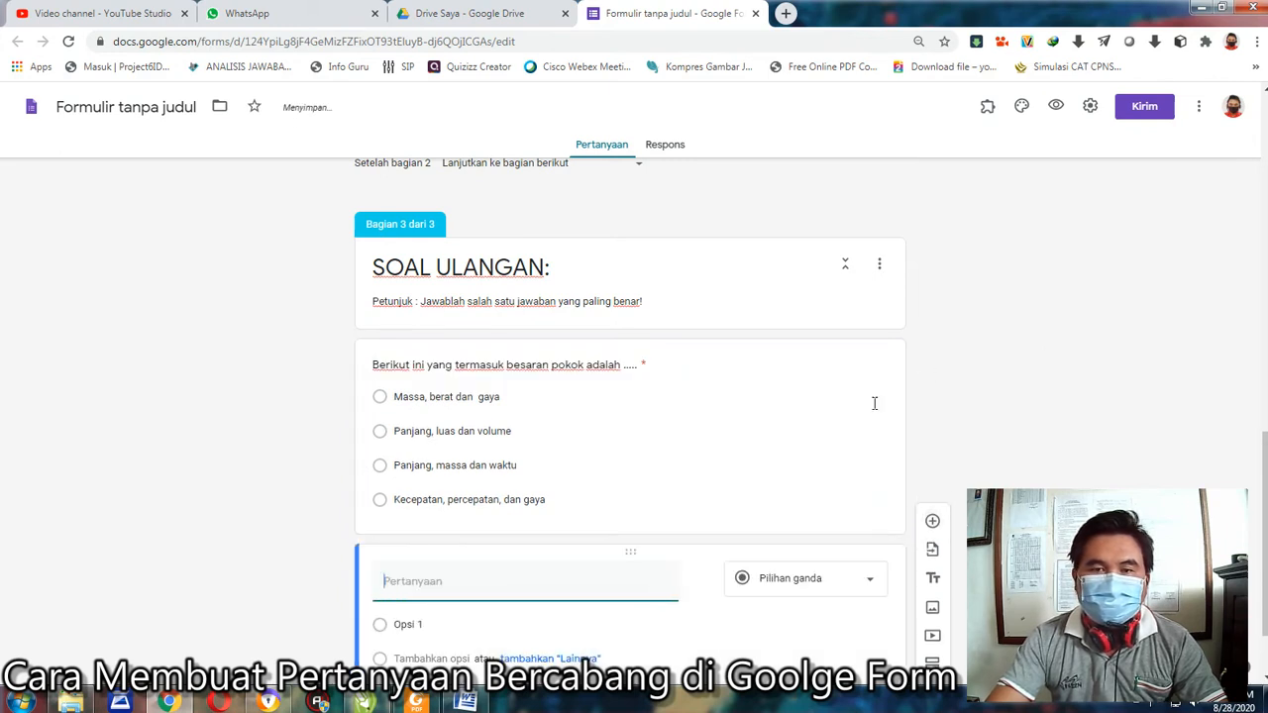
Step: Copy question 5 with its answers from the Word document into the new question's text and remove the leading number 5
{"action": "double_click", "coordinate": [1013, 20]}
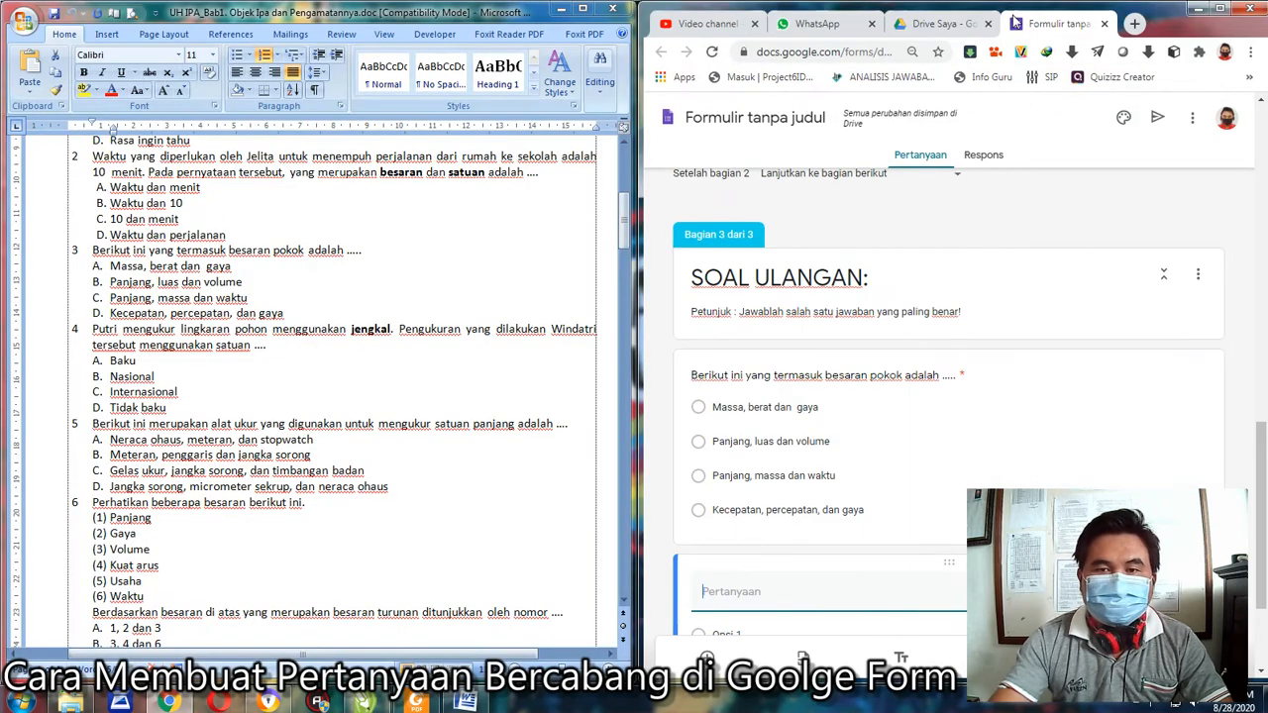
{"action": "left_click", "coordinate": [473, 274]}
{"action": "scroll", "coordinate": [454, 242], "scroll_direction": "down", "scroll_amount": 3}
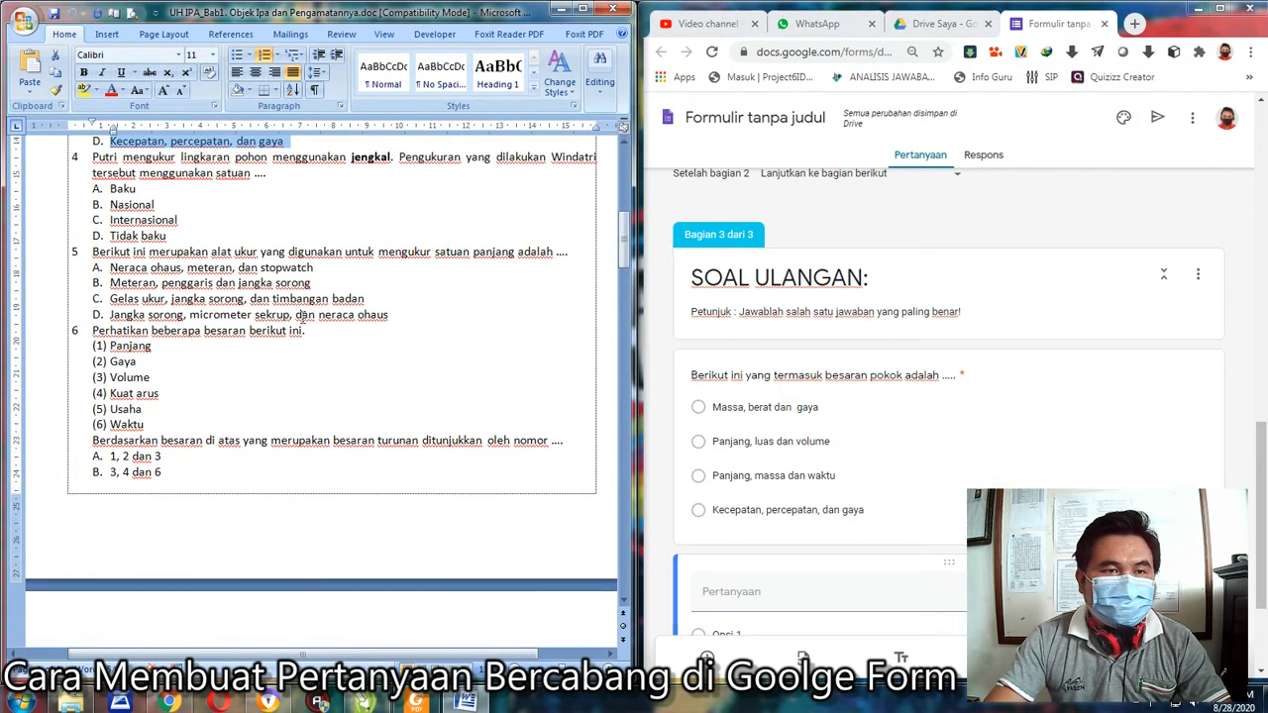
{"action": "left_click_drag", "start_coordinate": [405, 316], "coordinate": [96, 263]}
{"action": "left_click", "coordinate": [728, 592]}
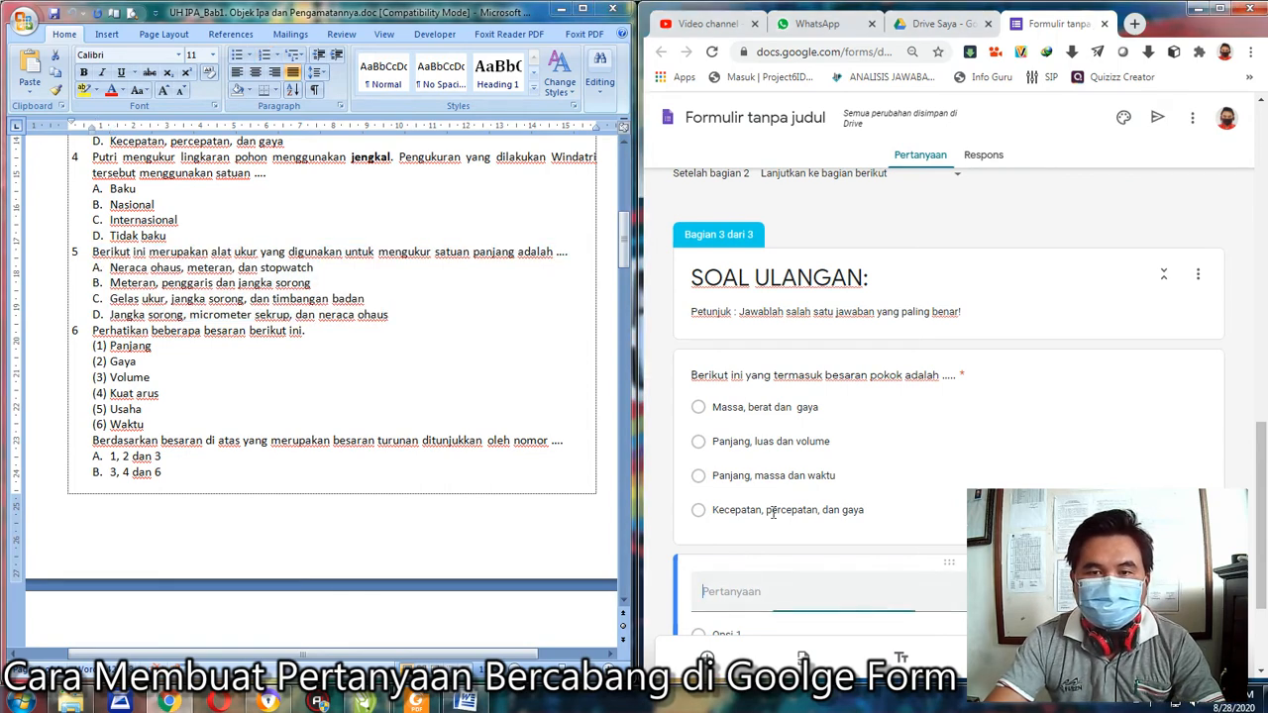
{"action": "type", "text": "5\tBerikut ini merupakan alat ukur yang digunakan untuk mengukur satuan panjang adalah ....A.\tNeraca ohaus, meteran, dan stopwatchB.\tMeteran, penggaris dan jangka sorongC.\tGelas ukur, jangka sorong, dan timbangan badanD.\tJangka sorong, micrometer sekrup, dan neraca ohaus"}
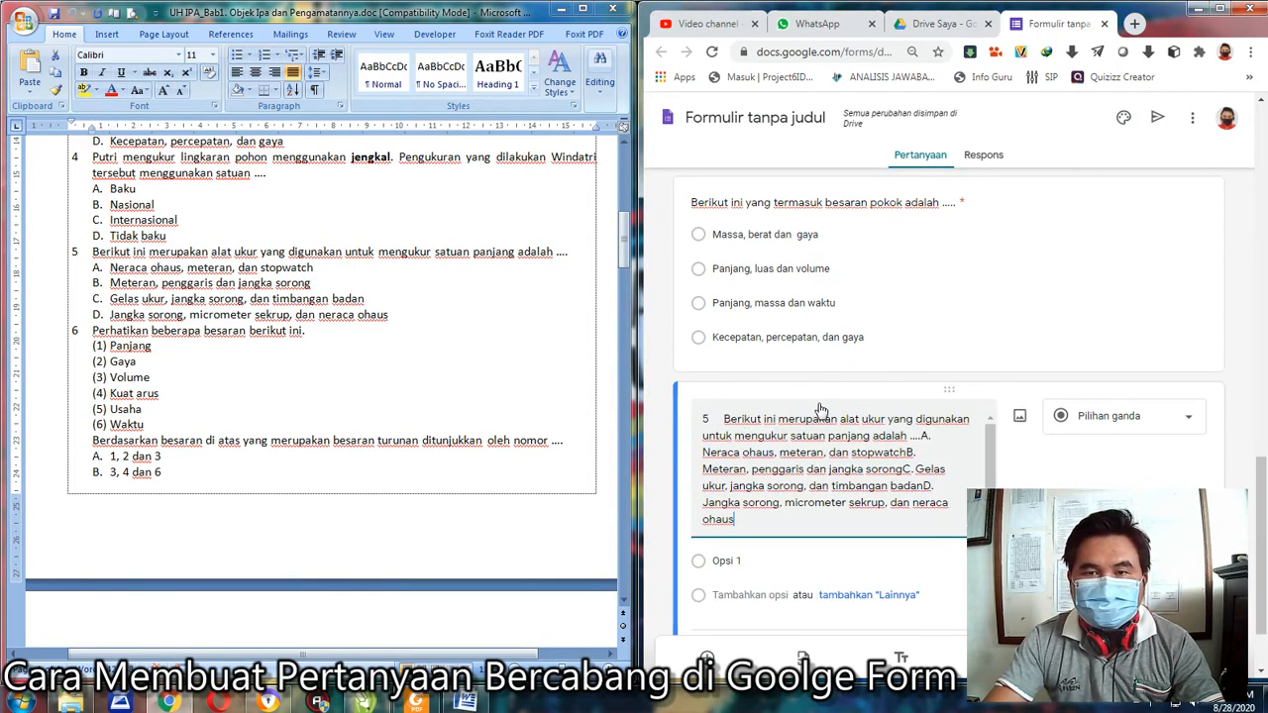
{"action": "left_click_drag", "start_coordinate": [726, 319], "coordinate": [702, 320]}
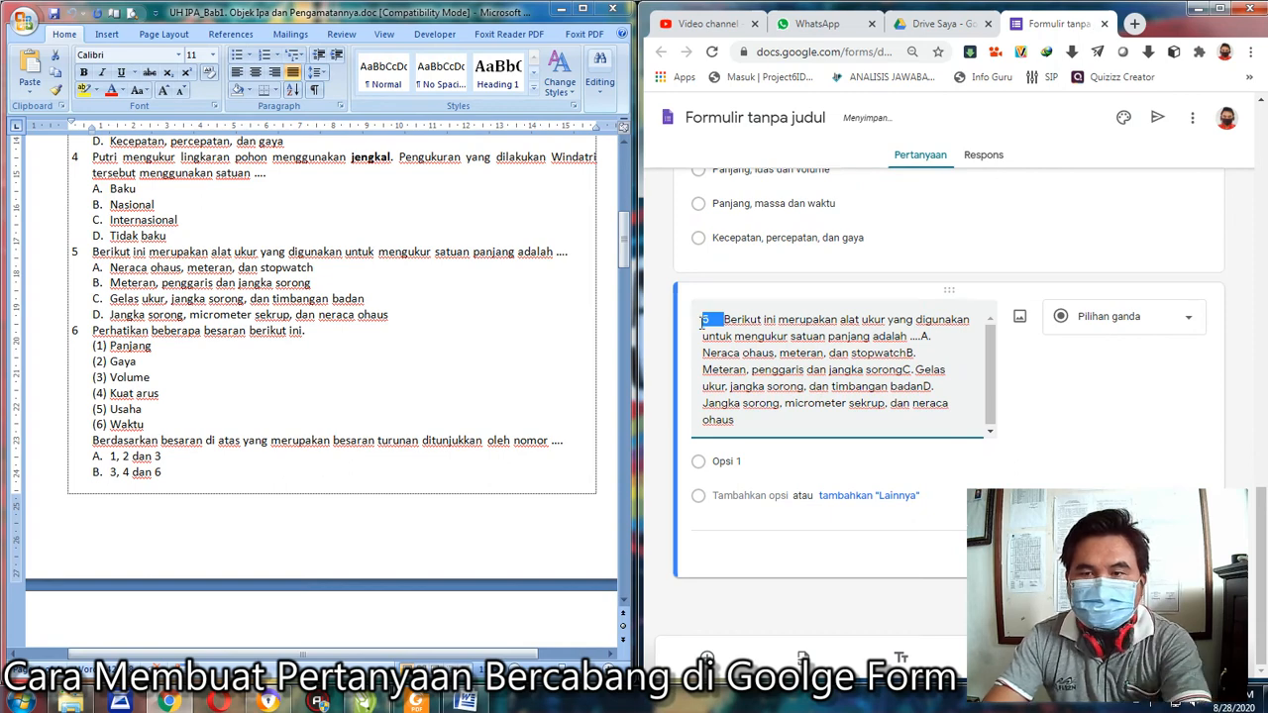
{"action": "key", "text": "BackSpace"}
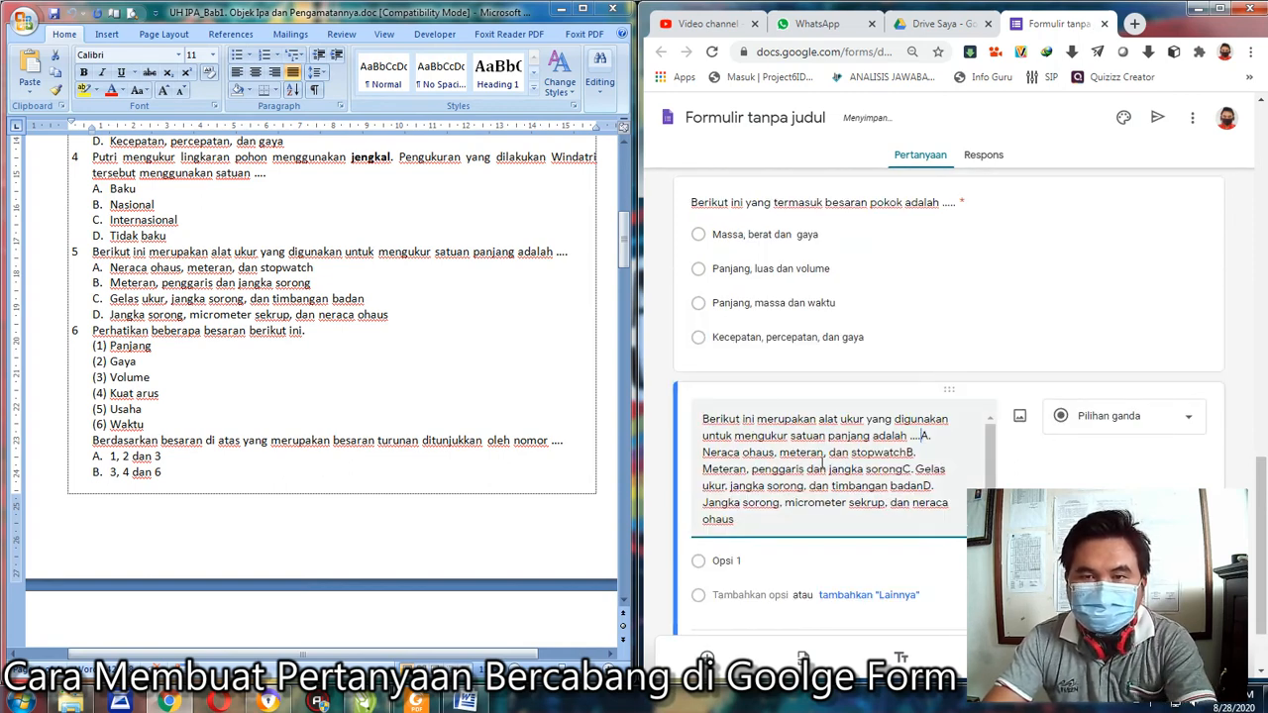
Step: Copy answer A, "Neraca ohaus, meteran, dan stopwatch", from the pasted question text into the first option
{"action": "left_click", "coordinate": [919, 436]}
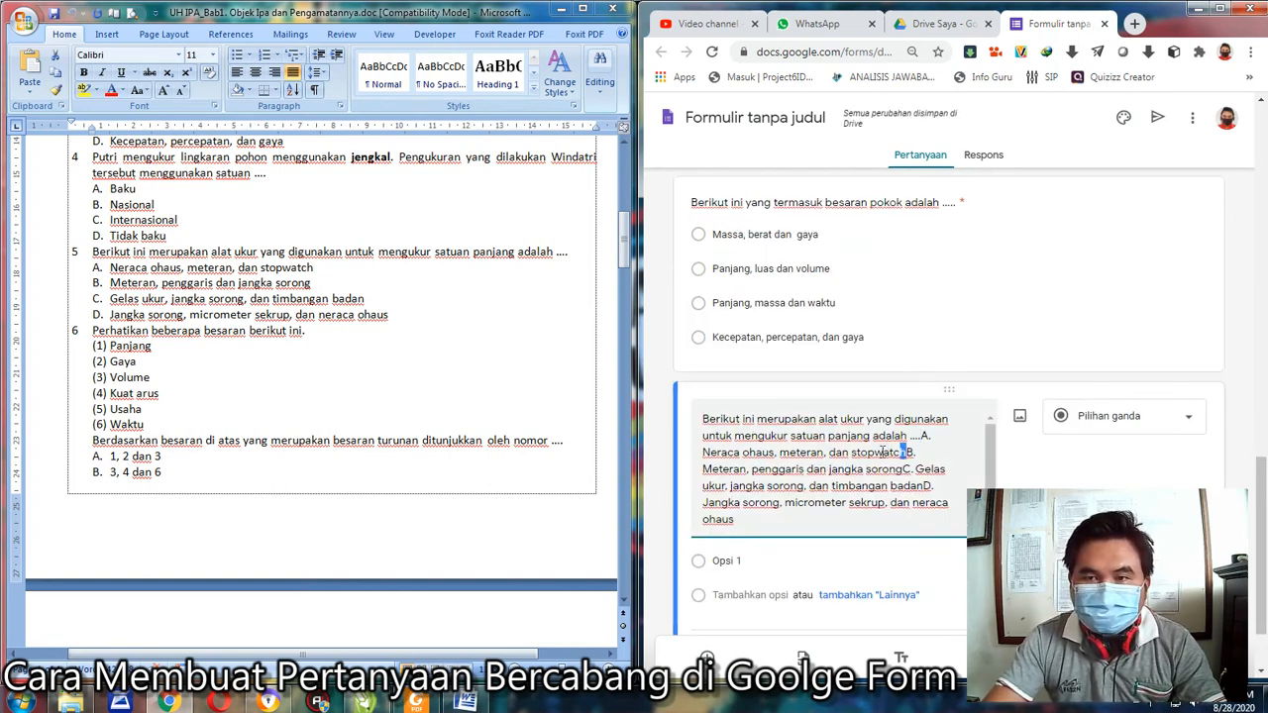
{"action": "left_click_drag", "start_coordinate": [881, 452], "coordinate": [706, 458]}
{"action": "key", "text": "ctrl+c"}
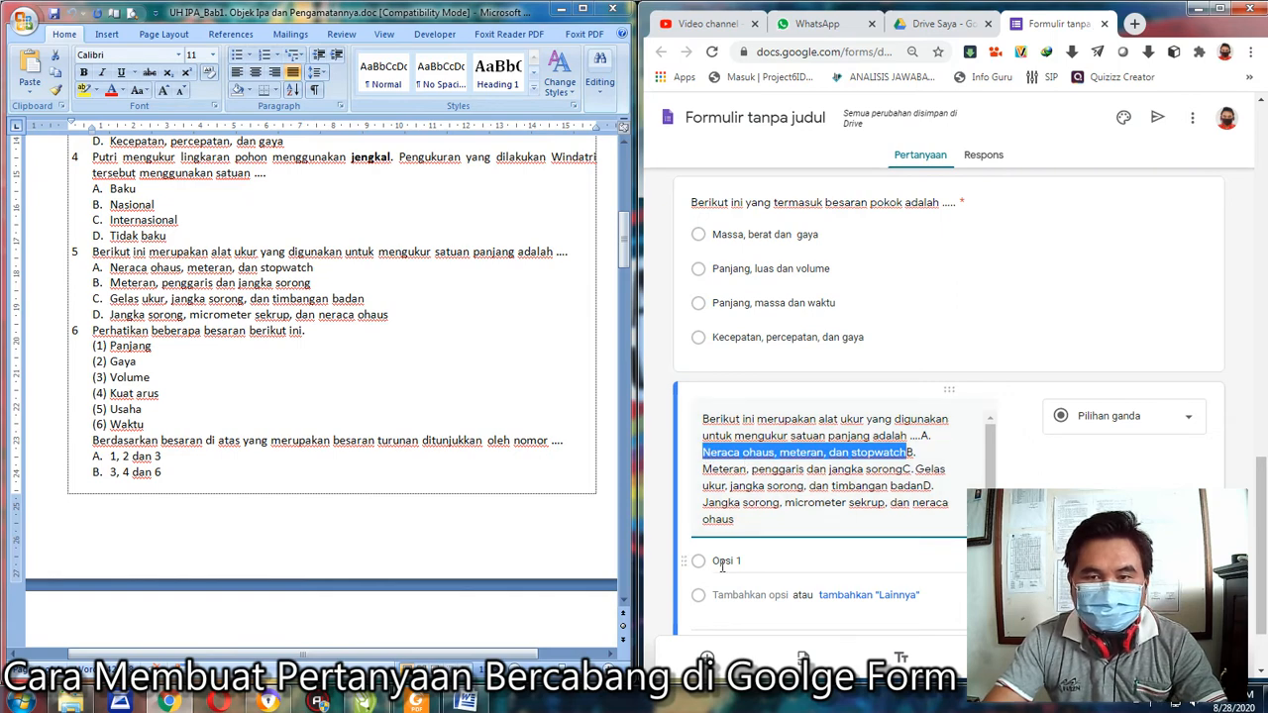
{"action": "left_click", "coordinate": [726, 562]}
{"action": "key", "text": "ctrl+v"}
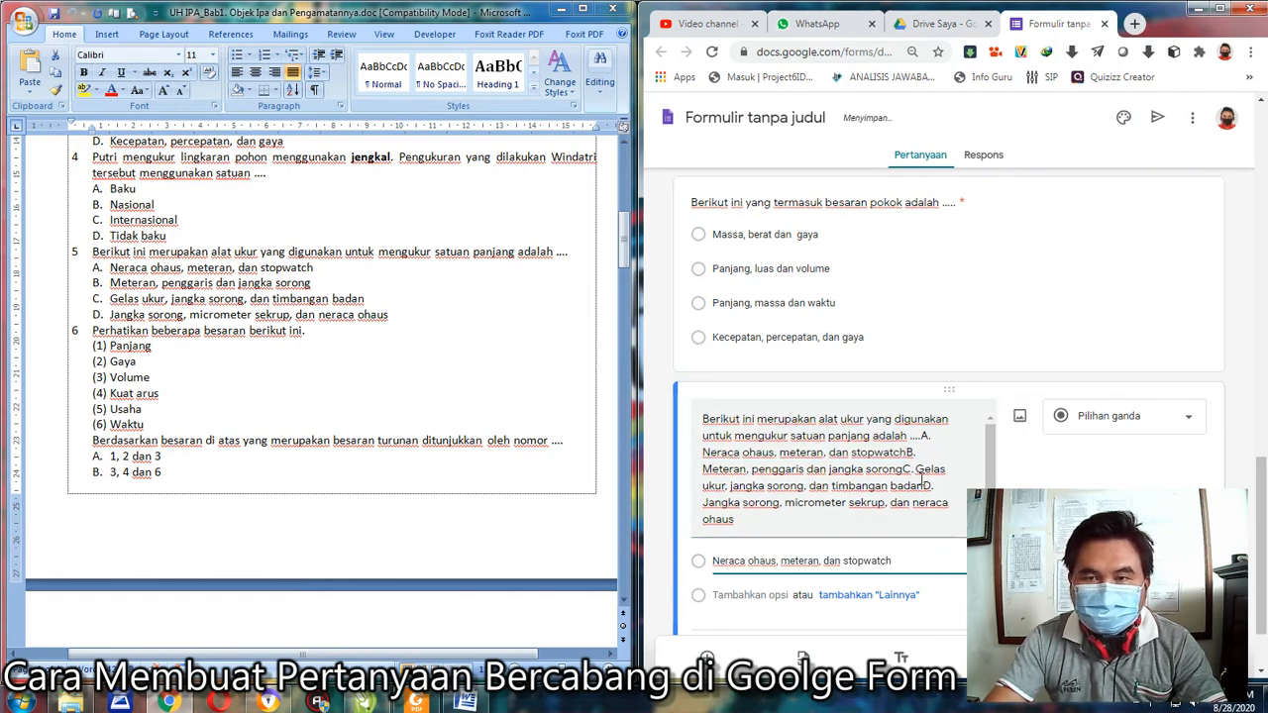
Step: Copy answer B, "Meteran, penggaris dan jangka sorong", from the question text into a second option
{"action": "triple_click", "coordinate": [901, 467]}
{"action": "left_click", "coordinate": [718, 465]}
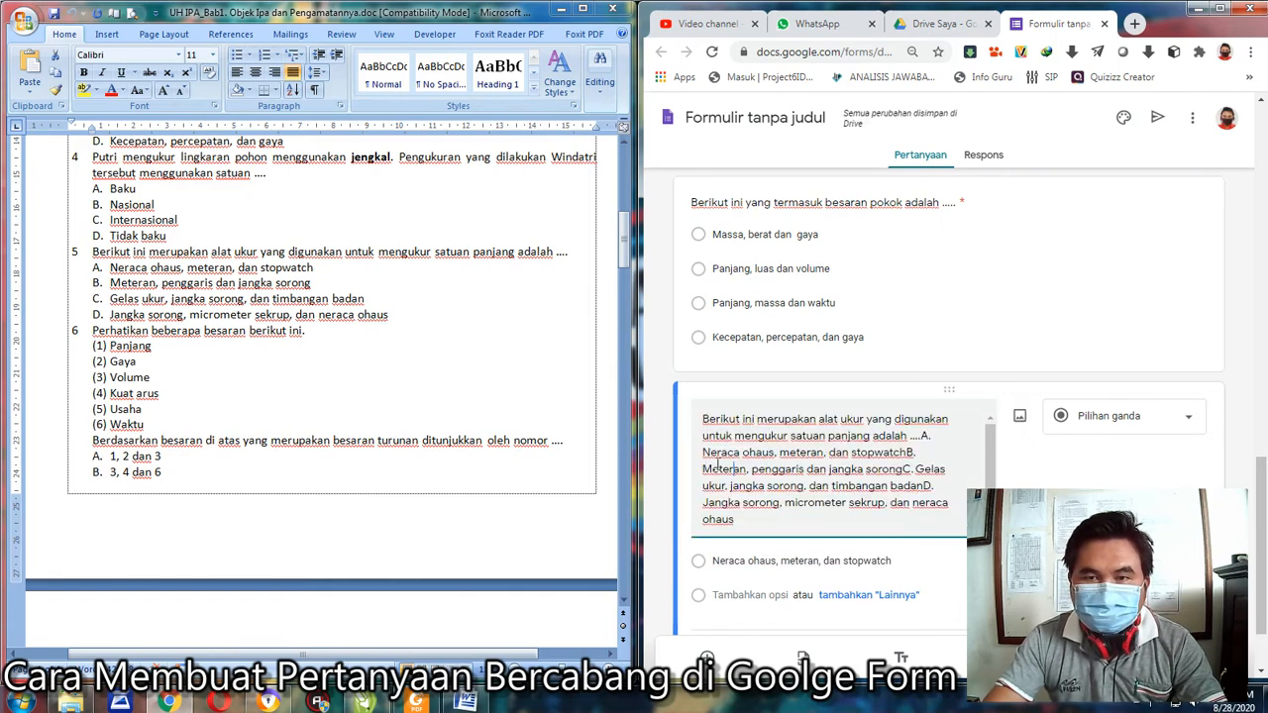
{"action": "left_click_drag", "start_coordinate": [701, 471], "coordinate": [899, 469]}
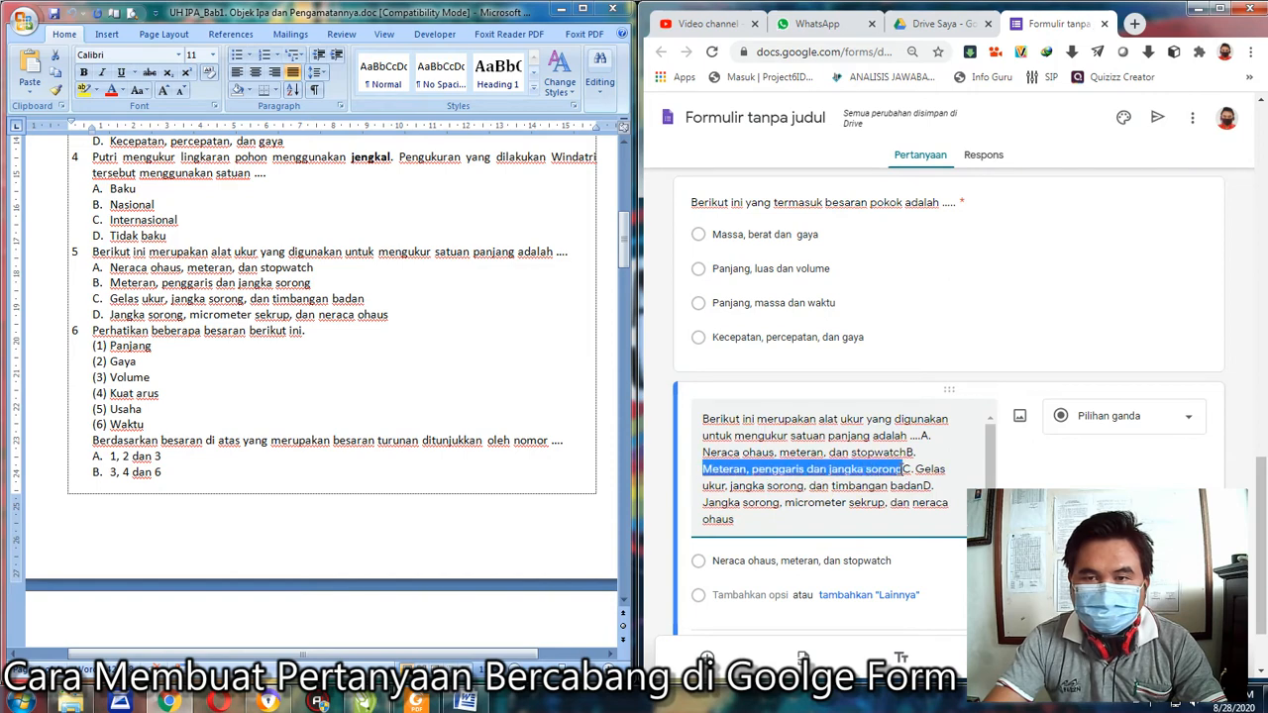
{"action": "left_click", "coordinate": [728, 596]}
{"action": "key", "text": "ctrl+v"}
Step: Copy answer C, "Gelas ukur, jangka sorong, dan timbangan badan", from the question text into a third option
{"action": "left_click", "coordinate": [913, 470]}
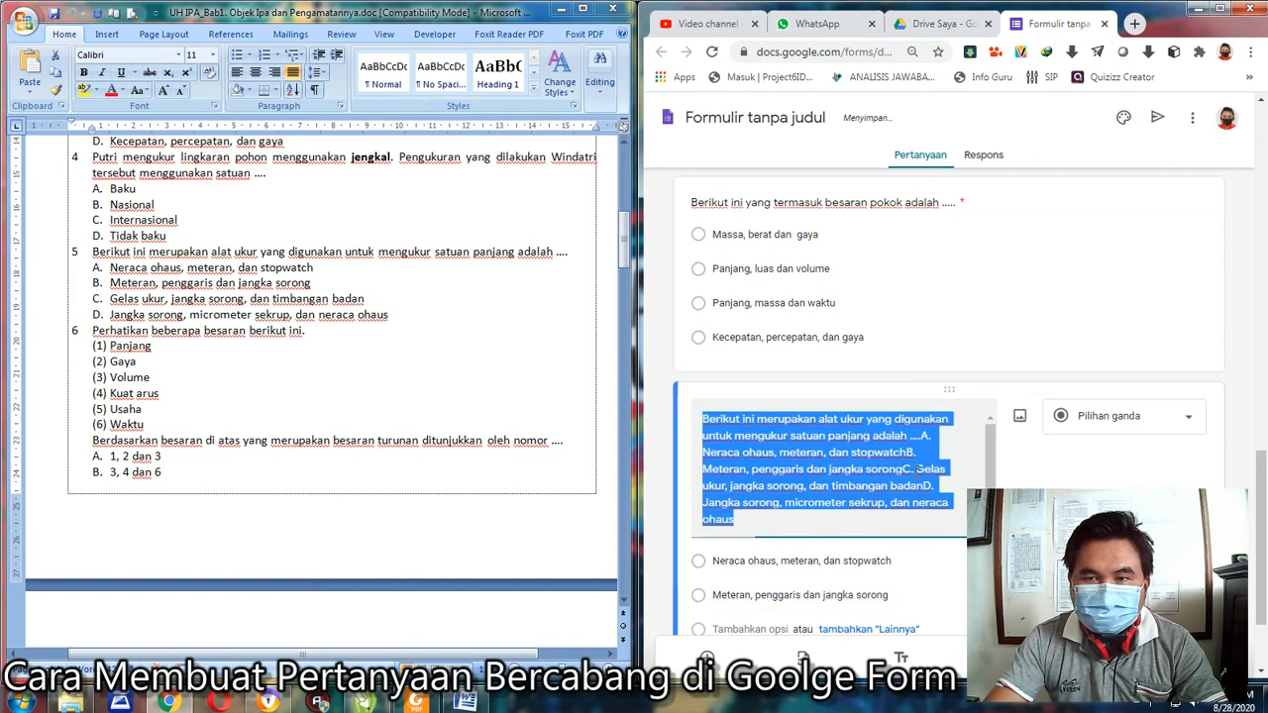
{"action": "left_click", "coordinate": [915, 472]}
{"action": "left_click_drag", "start_coordinate": [916, 472], "coordinate": [921, 486]}
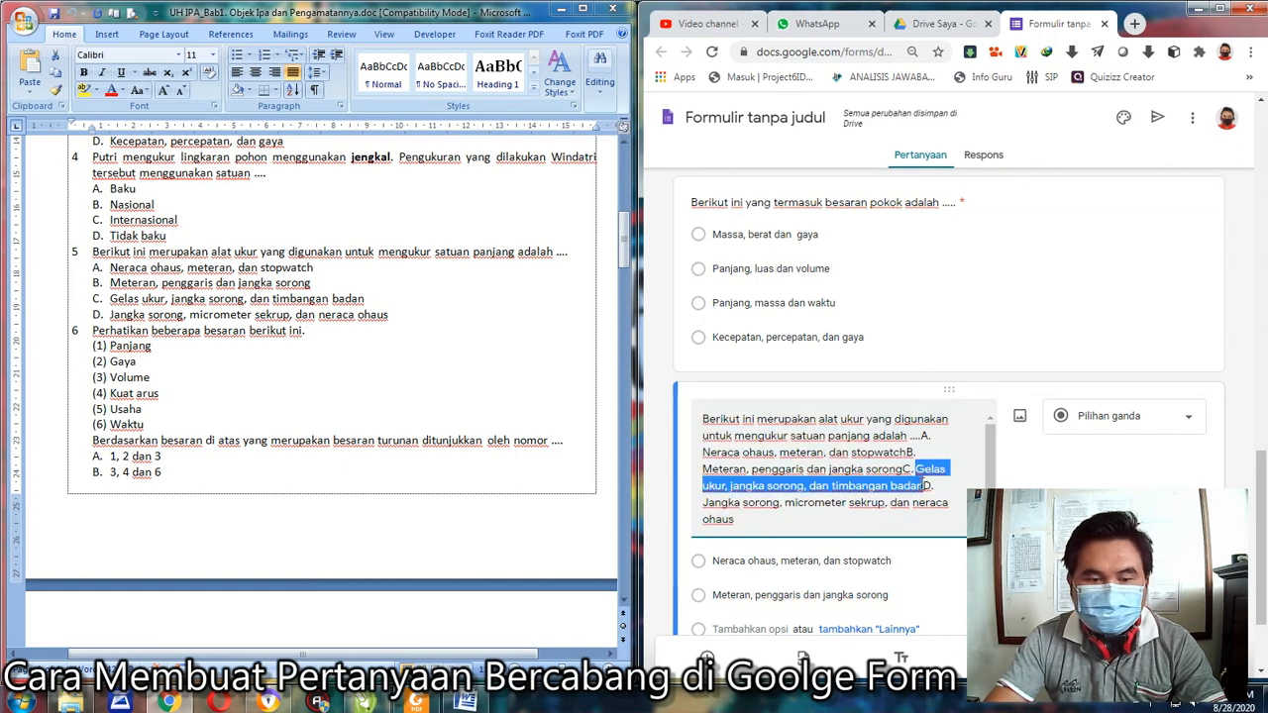
{"action": "scroll", "coordinate": [842, 495], "scroll_direction": "down", "scroll_amount": 2}
{"action": "left_click", "coordinate": [728, 495]}
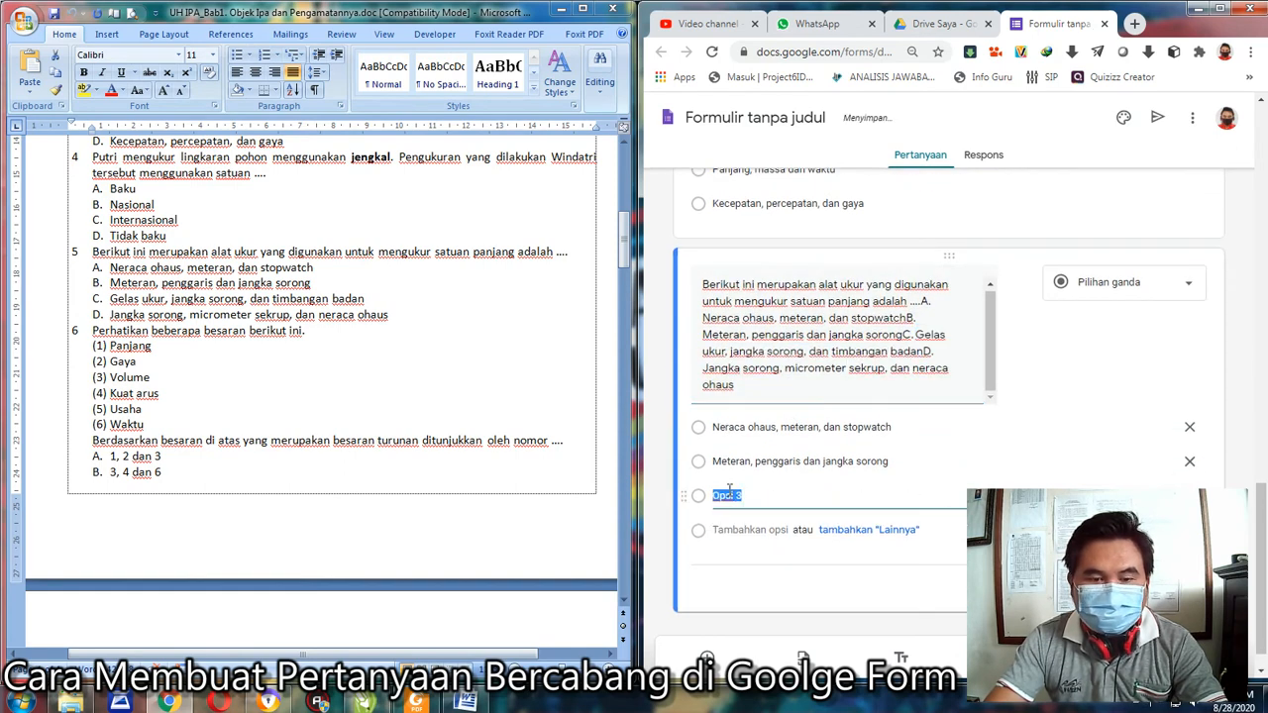
{"action": "key", "text": "ctrl+v"}
Step: Copy answer D, "Jangka sorong, micrometer sekrup, dan neraca ohaus", from the question text into a fourth option
{"action": "left_click", "coordinate": [705, 372]}
{"action": "left_click", "coordinate": [705, 372]}
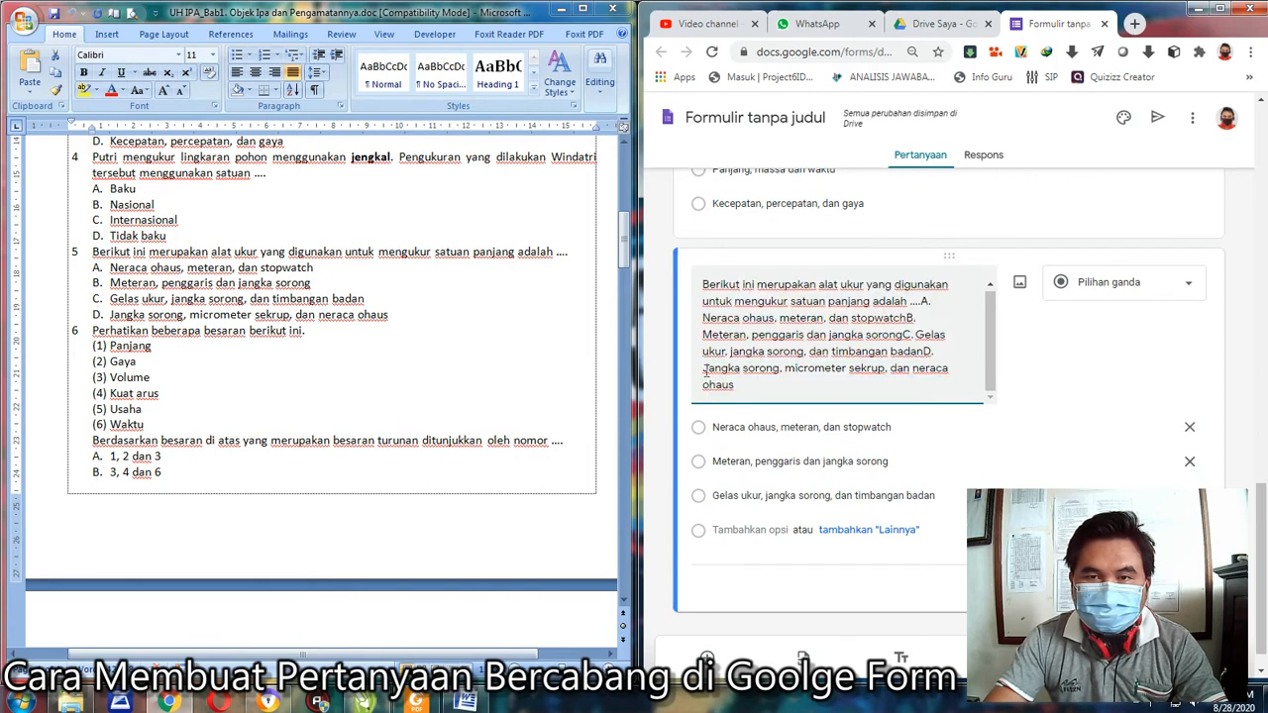
{"action": "left_click_drag", "start_coordinate": [704, 368], "coordinate": [734, 385]}
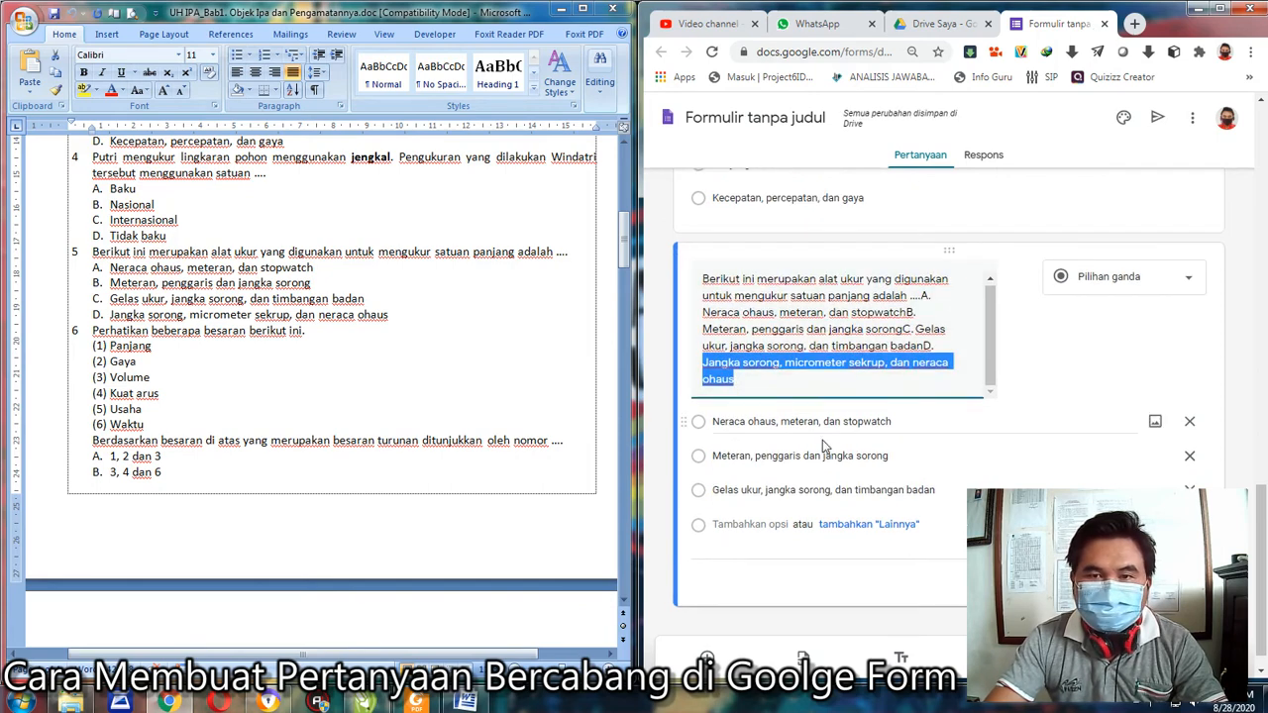
{"action": "scroll", "coordinate": [823, 446], "scroll_direction": "up", "scroll_amount": 1}
{"action": "left_click", "coordinate": [733, 576]}
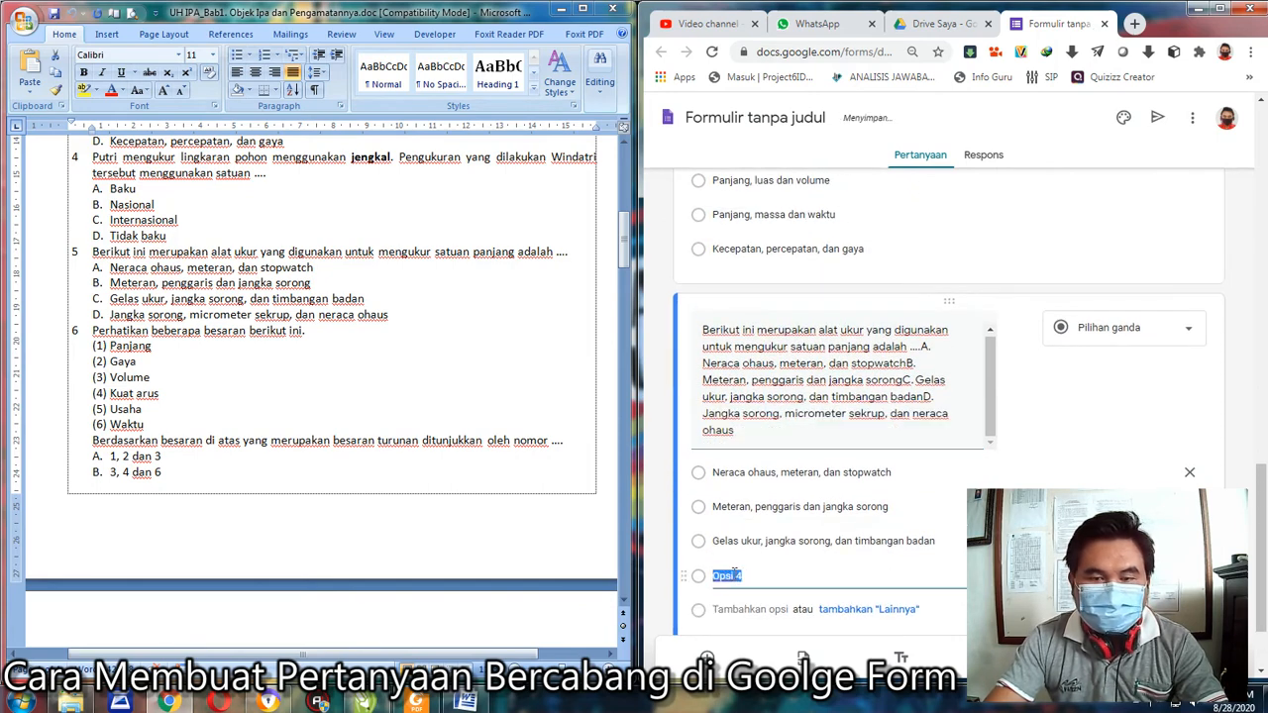
{"action": "key", "text": "ctrl+v"}
Step: Delete the pasted answers A to D from the question text, keeping only "Berikut ini merupakan alat ukur yang digunakan untuk mengukur satuan panjang adalah ...."
{"action": "scroll", "coordinate": [905, 371], "scroll_direction": "down", "scroll_amount": 1}
{"action": "scroll", "coordinate": [905, 371], "scroll_direction": "up", "scroll_amount": 2}
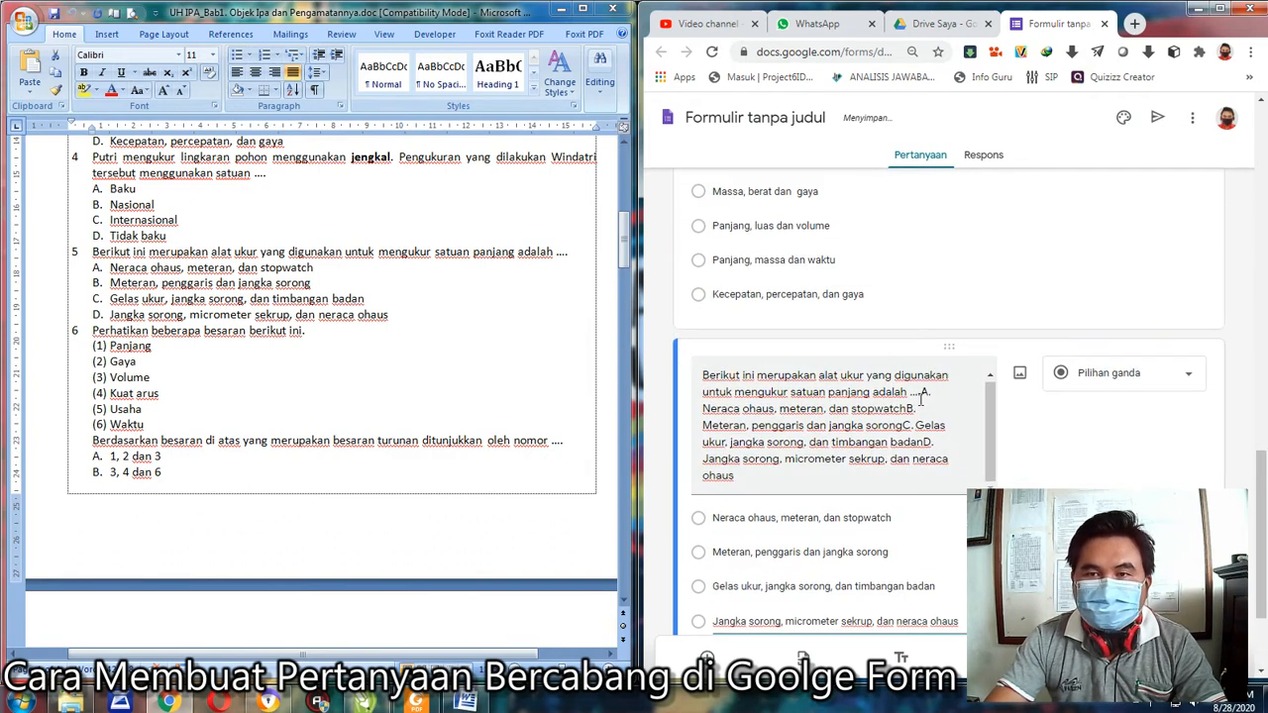
{"action": "triple_click", "coordinate": [921, 397]}
{"action": "left_click_drag", "start_coordinate": [921, 393], "coordinate": [954, 467]}
{"action": "key", "text": "BackSpace"}
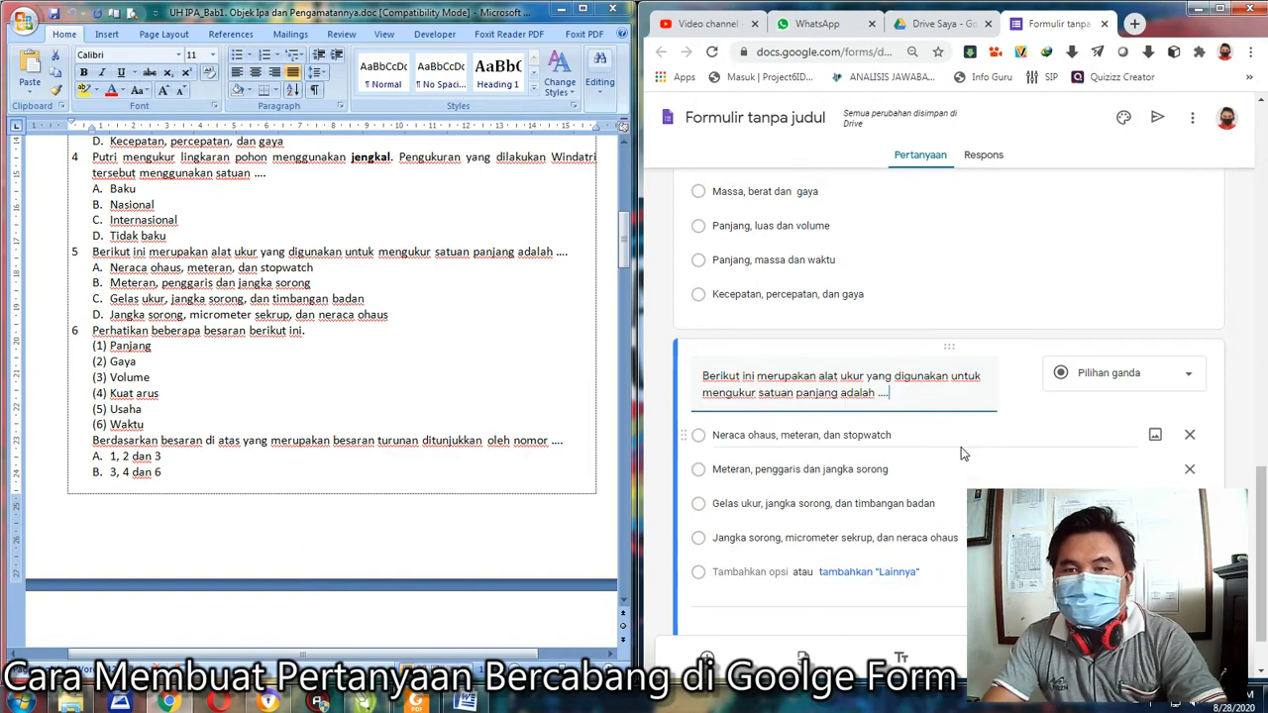
Step: Look through the questions after question 5 in the Word document for another one to use in the form
{"action": "scroll", "coordinate": [934, 367], "scroll_direction": "down", "scroll_amount": 1}
{"action": "left_click_drag", "start_coordinate": [92, 252], "coordinate": [402, 323]}
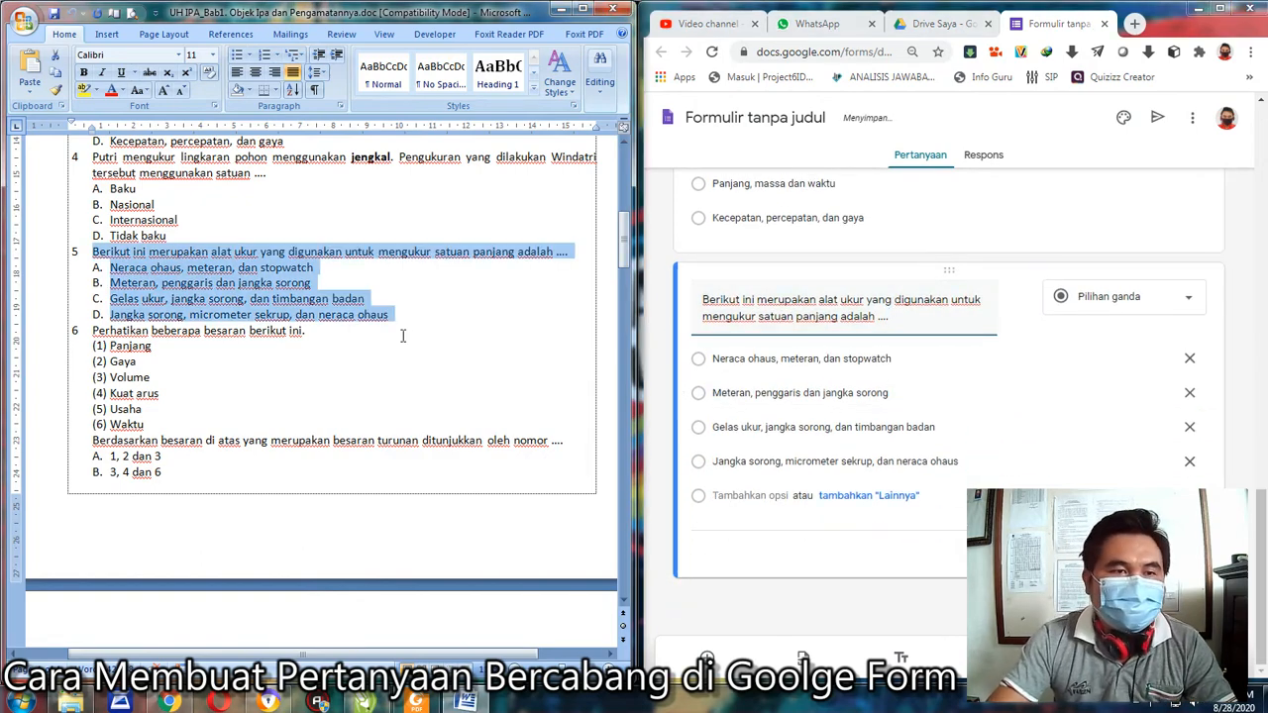
{"action": "scroll", "coordinate": [402, 333], "scroll_direction": "down", "scroll_amount": 10}
{"action": "scroll", "coordinate": [377, 312], "scroll_direction": "down", "scroll_amount": 4}
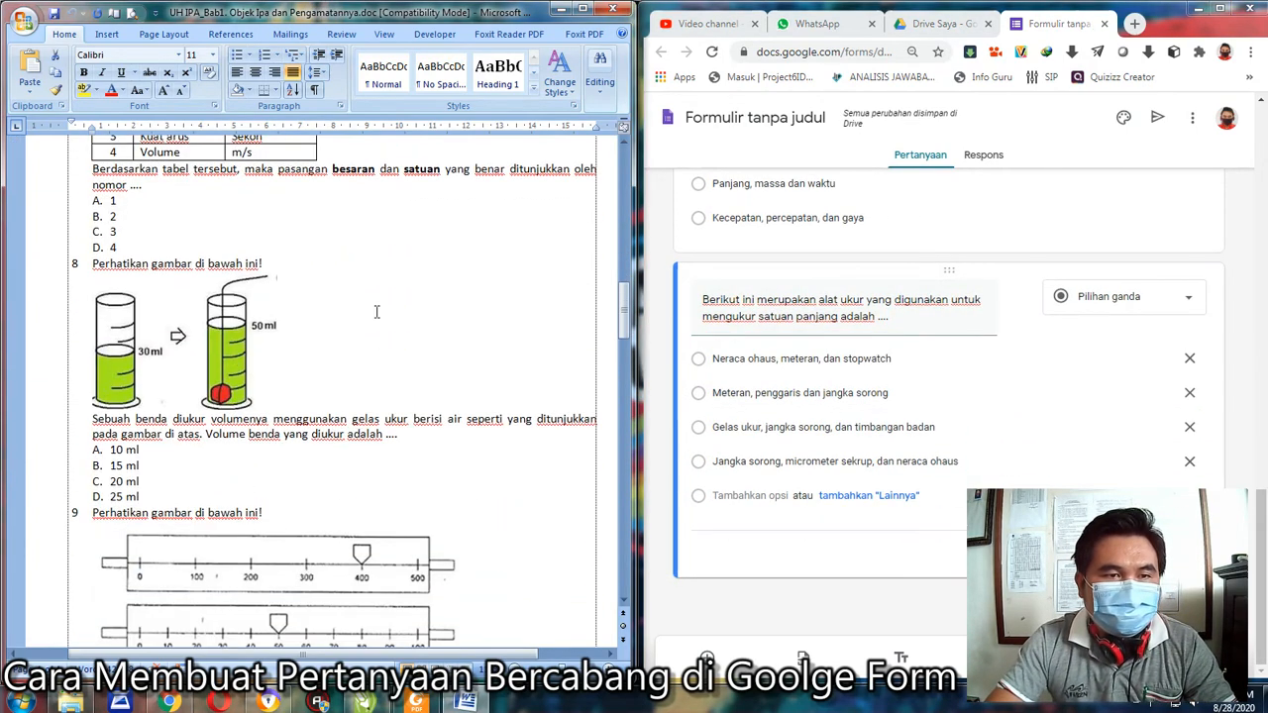
{"action": "left_click", "coordinate": [1139, 702]}
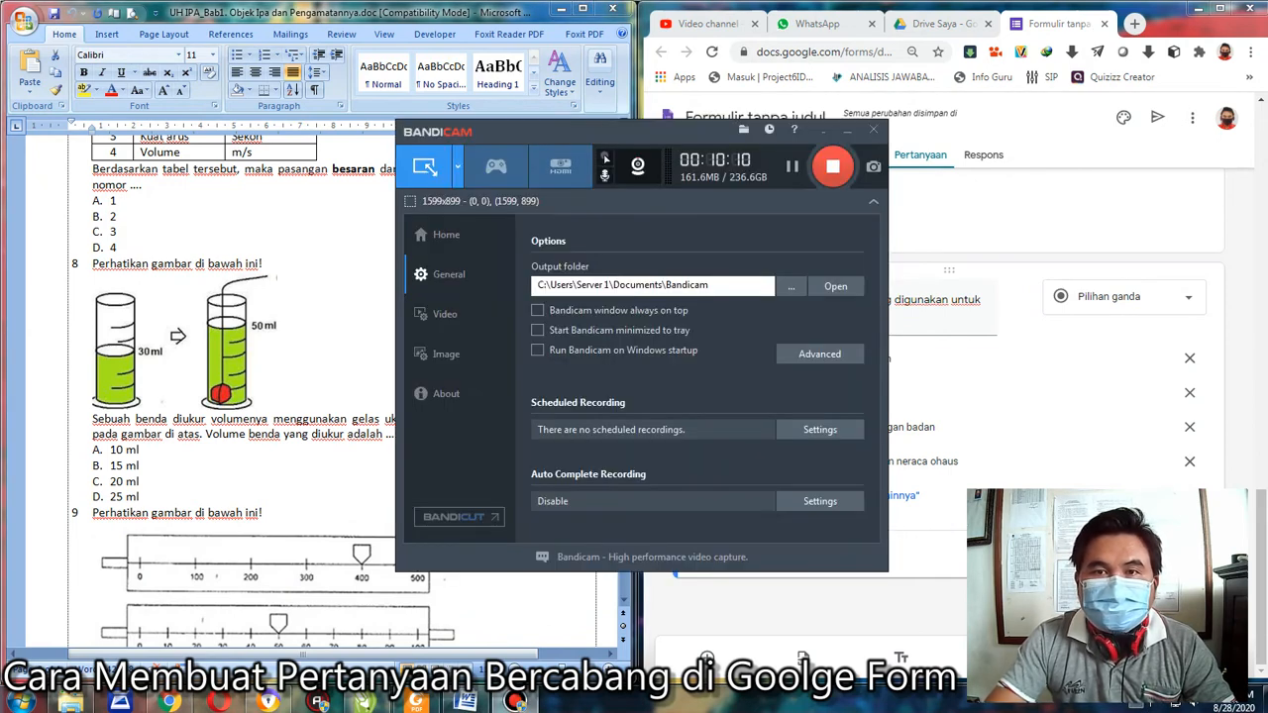
{"action": "left_click", "coordinate": [1134, 179]}
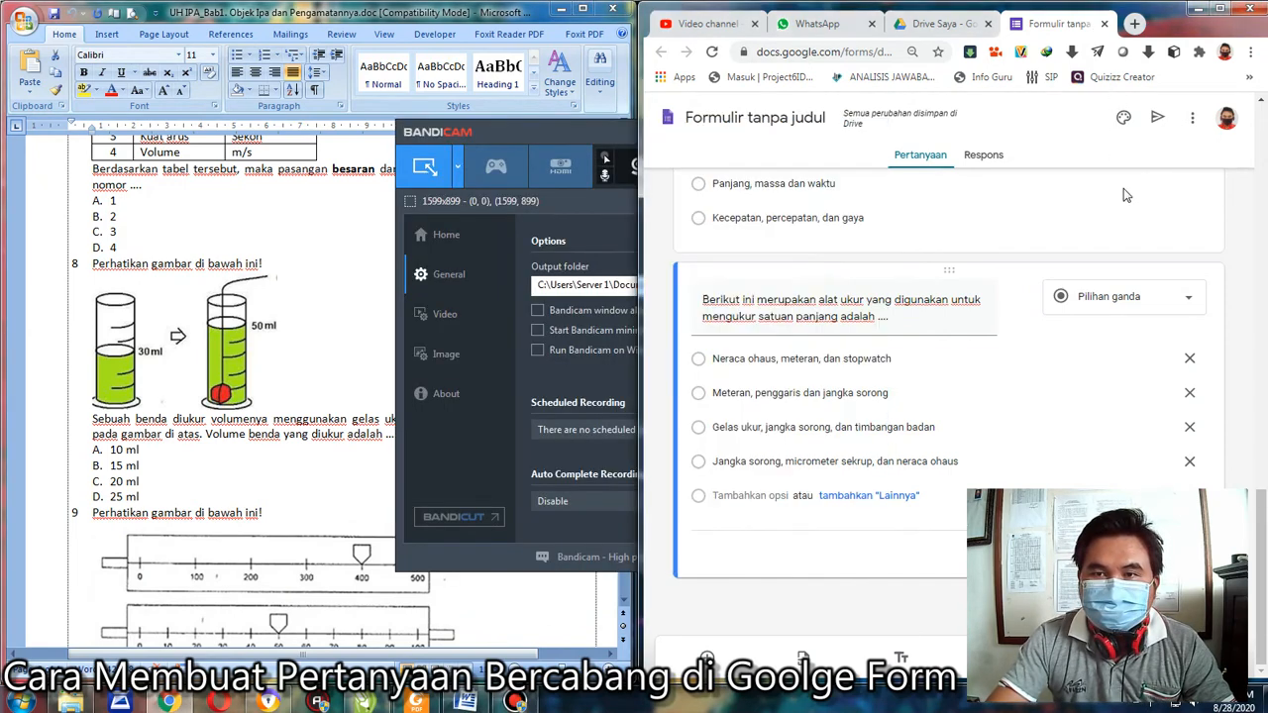
{"action": "left_click", "coordinate": [1238, 347]}
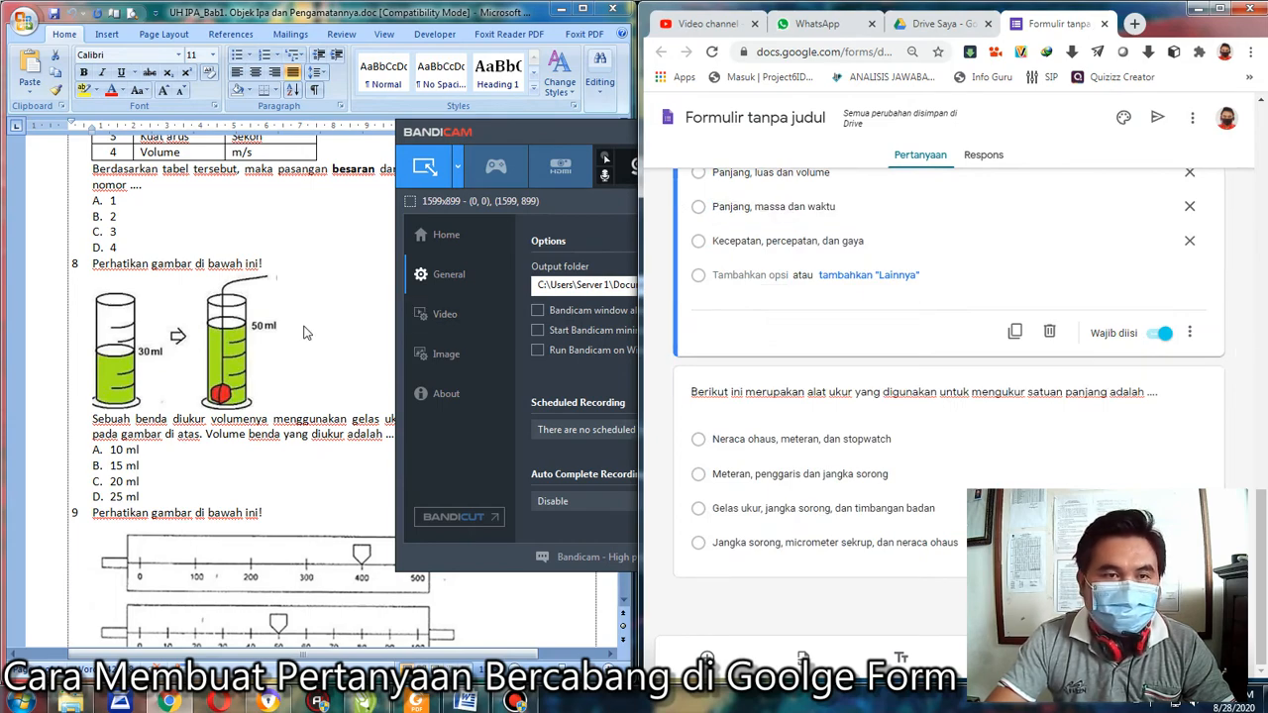
Step: Find question 13 in the Word document and copy its text, "Besaran yang satuannya diturunkan dari besaran pokok disebut....", without the answers
{"action": "left_click", "coordinate": [35, 274]}
{"action": "scroll", "coordinate": [319, 336], "scroll_direction": "down", "scroll_amount": 15}
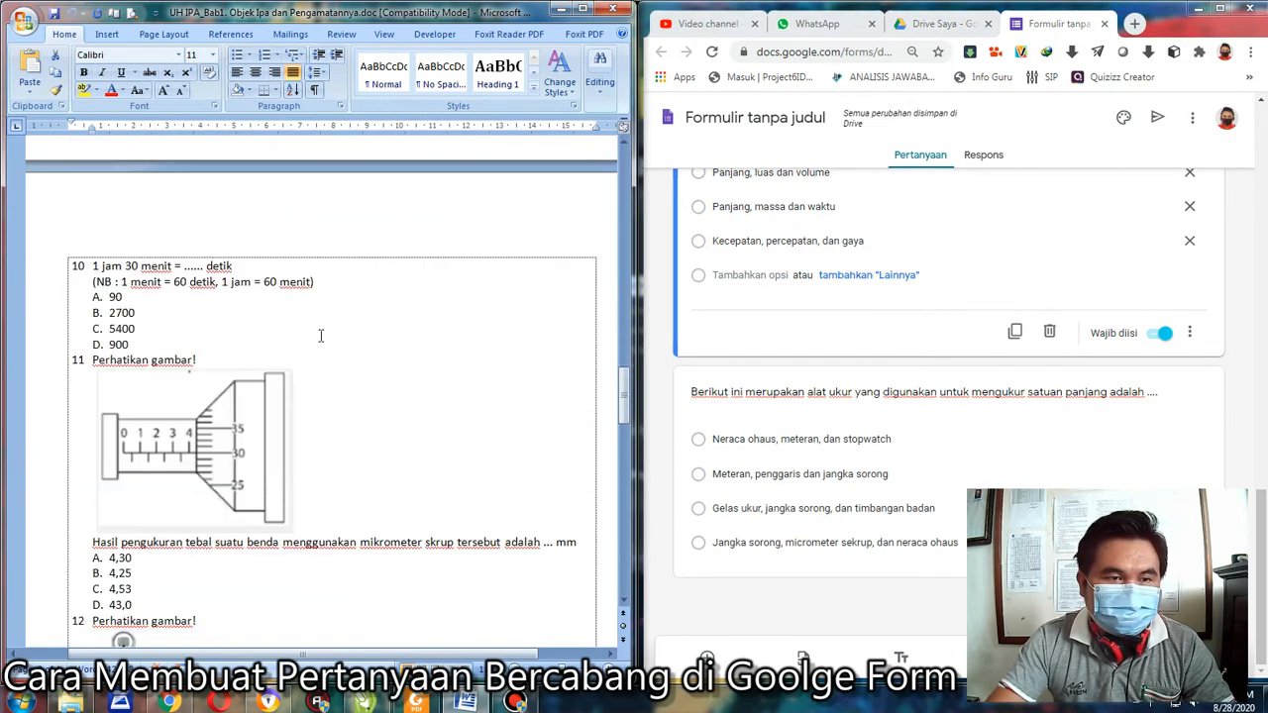
{"action": "scroll", "coordinate": [319, 336], "scroll_direction": "down", "scroll_amount": 6}
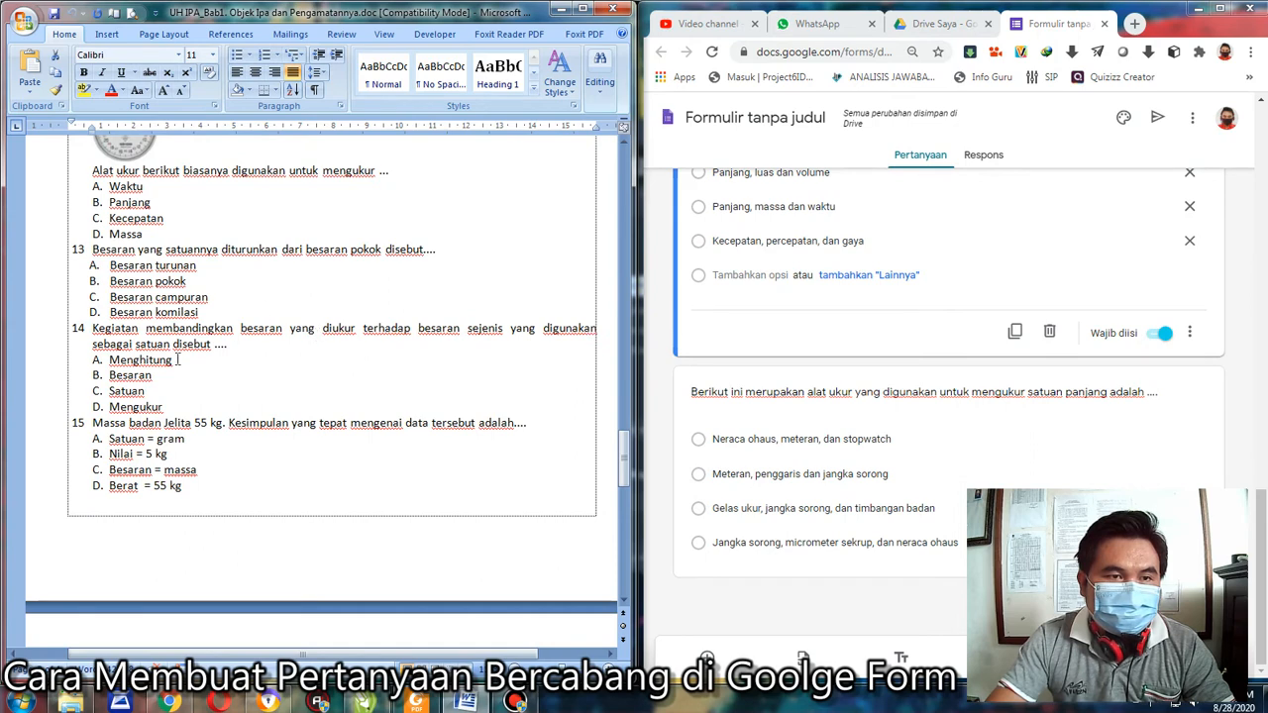
{"action": "scroll", "coordinate": [300, 353], "scroll_direction": "up", "scroll_amount": 2}
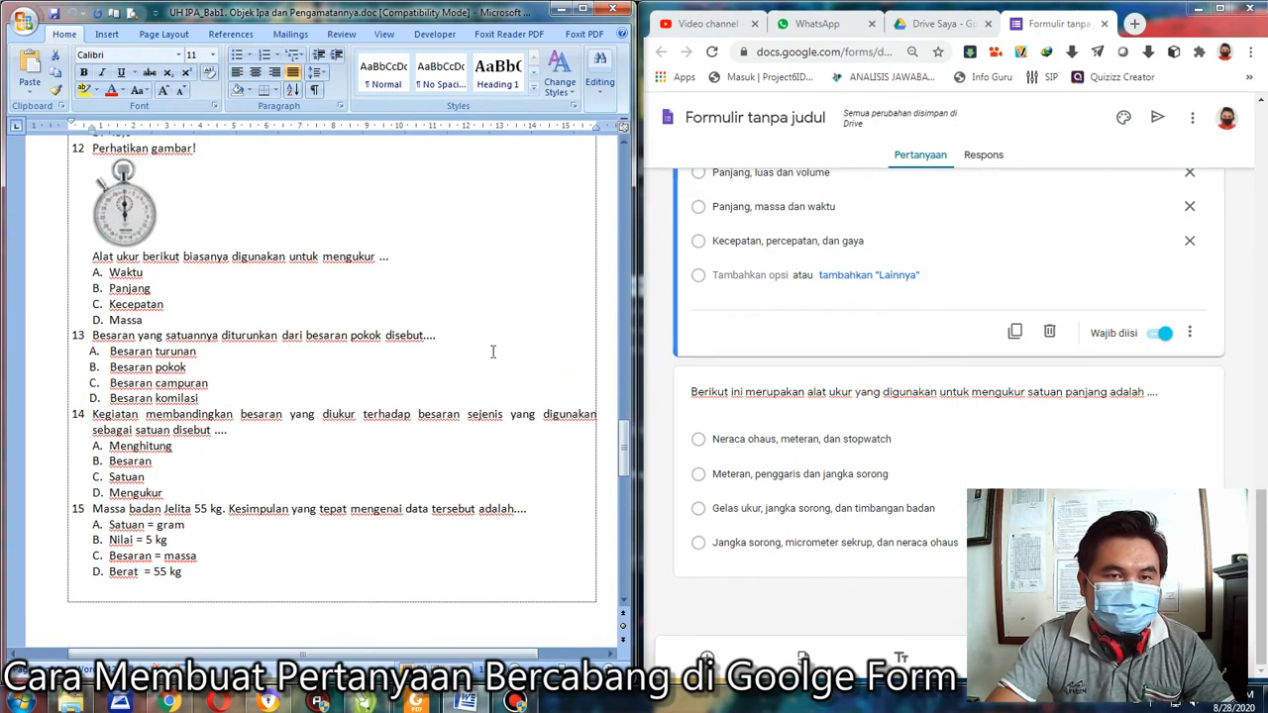
{"action": "left_click_drag", "start_coordinate": [471, 339], "coordinate": [92, 337]}
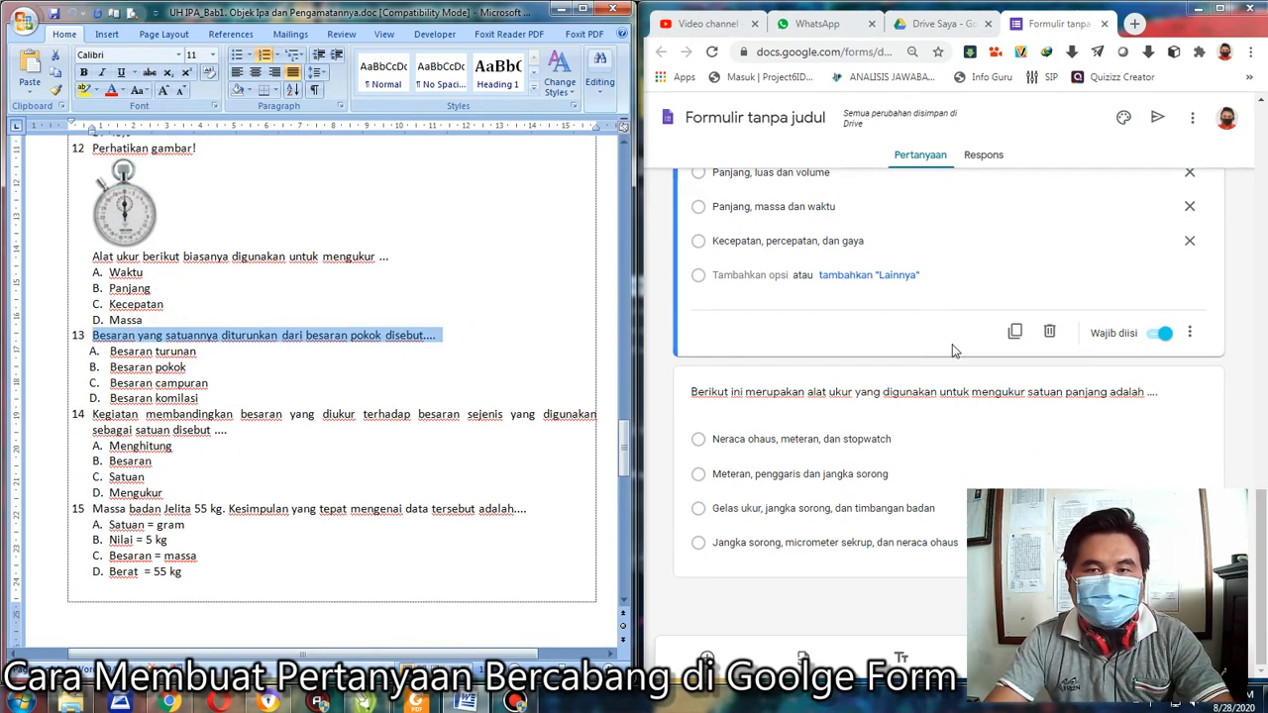
Step: Maximize the form window, add a question after the alat ukur question and paste the question 13 text without its number
{"action": "left_click", "coordinate": [1212, 393]}
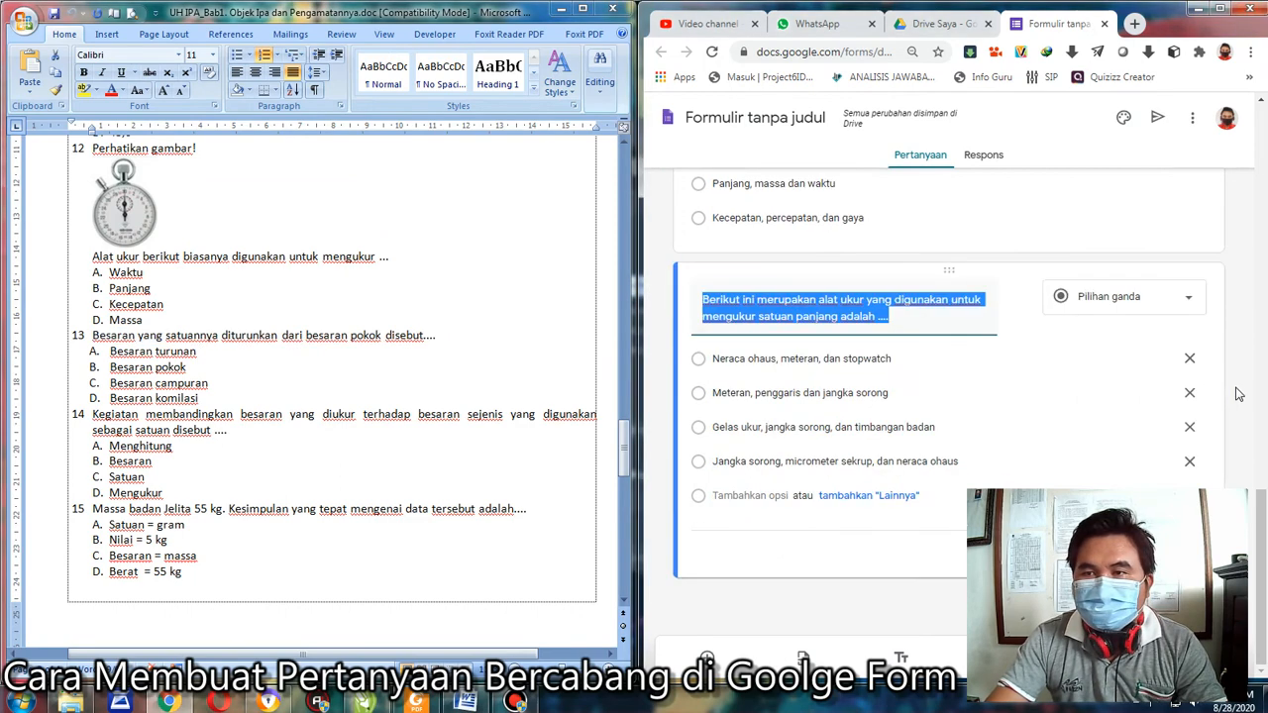
{"action": "left_click", "coordinate": [1236, 344]}
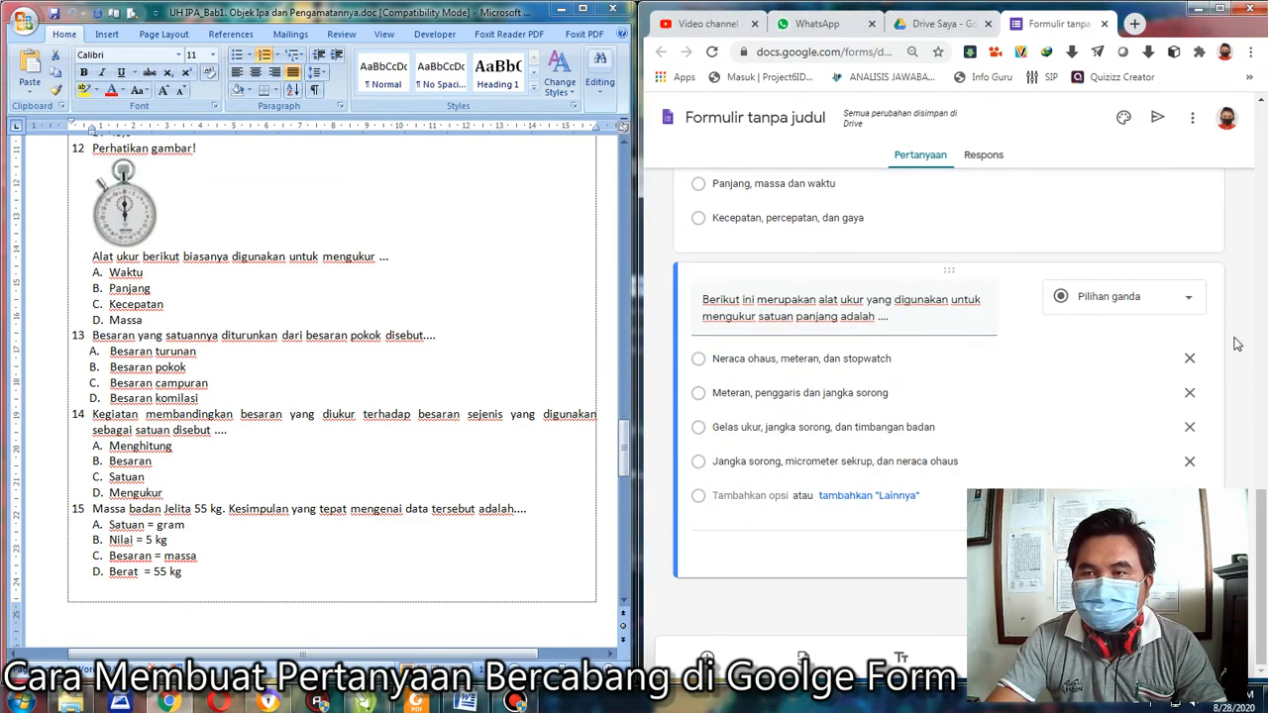
{"action": "left_click", "coordinate": [1226, 8]}
{"action": "left_click", "coordinate": [932, 343]}
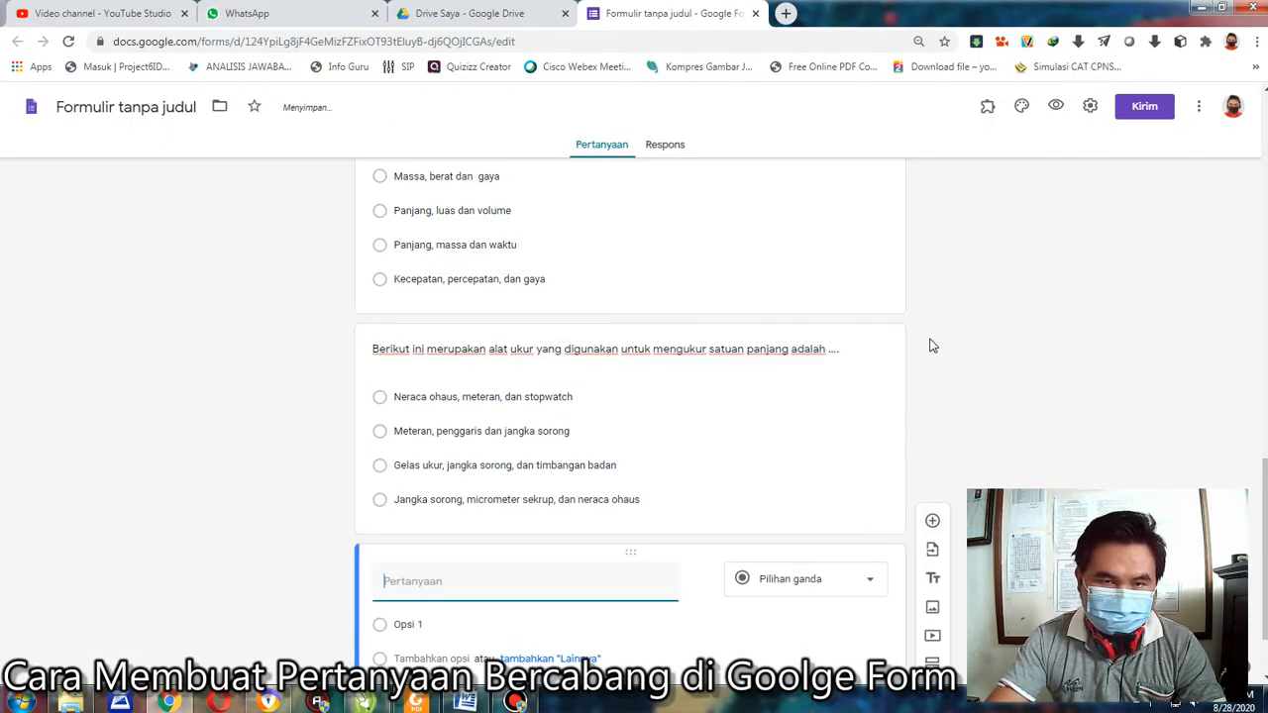
{"action": "type", "text": "13 Besaran yang satuannya diturunkan dari besaran pokok disebut...."}
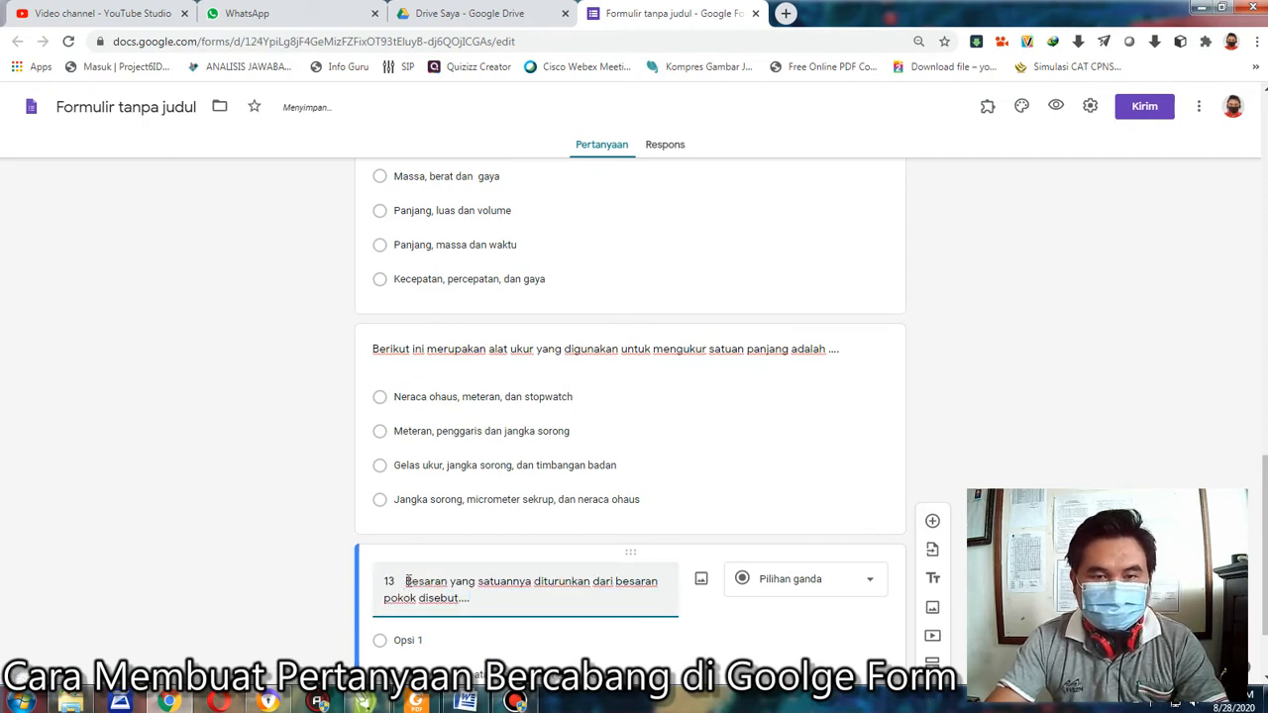
{"action": "left_click_drag", "start_coordinate": [406, 581], "coordinate": [381, 582]}
{"action": "key", "text": "BackSpace"}
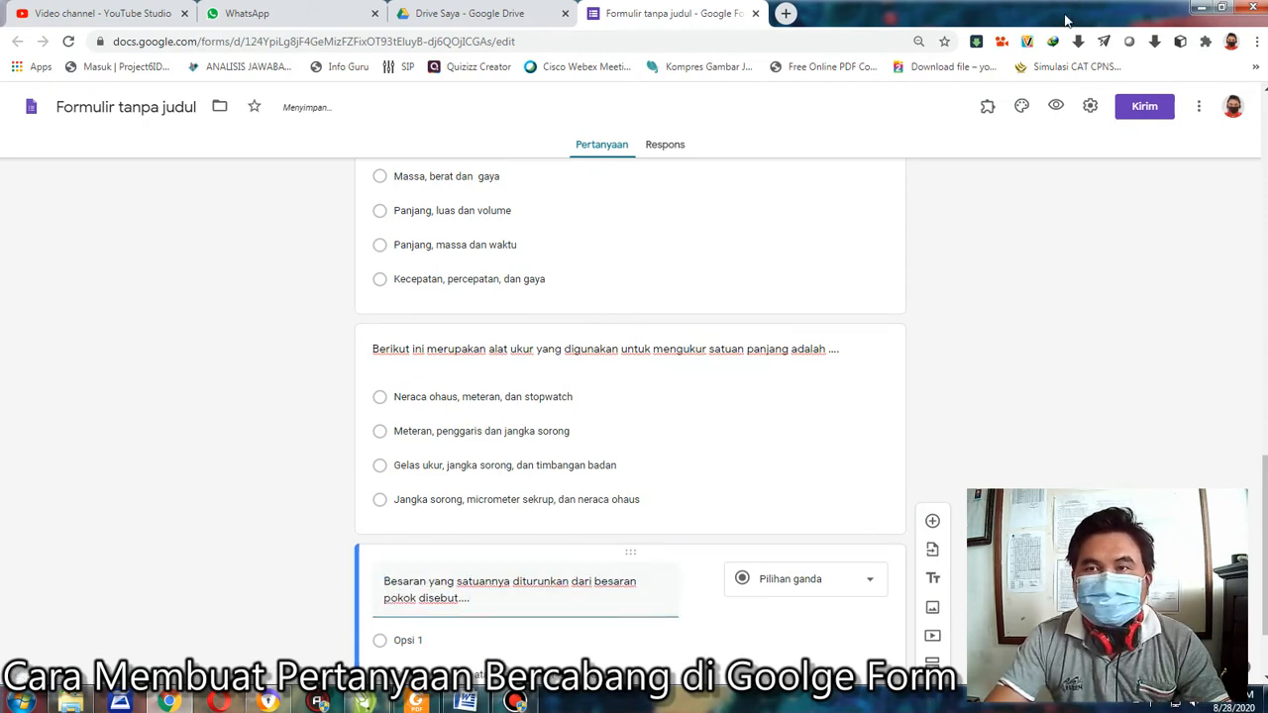
Step: Copy answer A of question 13, "Besaran turunan", from the Word document into the new question's first option, without the letter
{"action": "double_click", "coordinate": [1033, 19]}
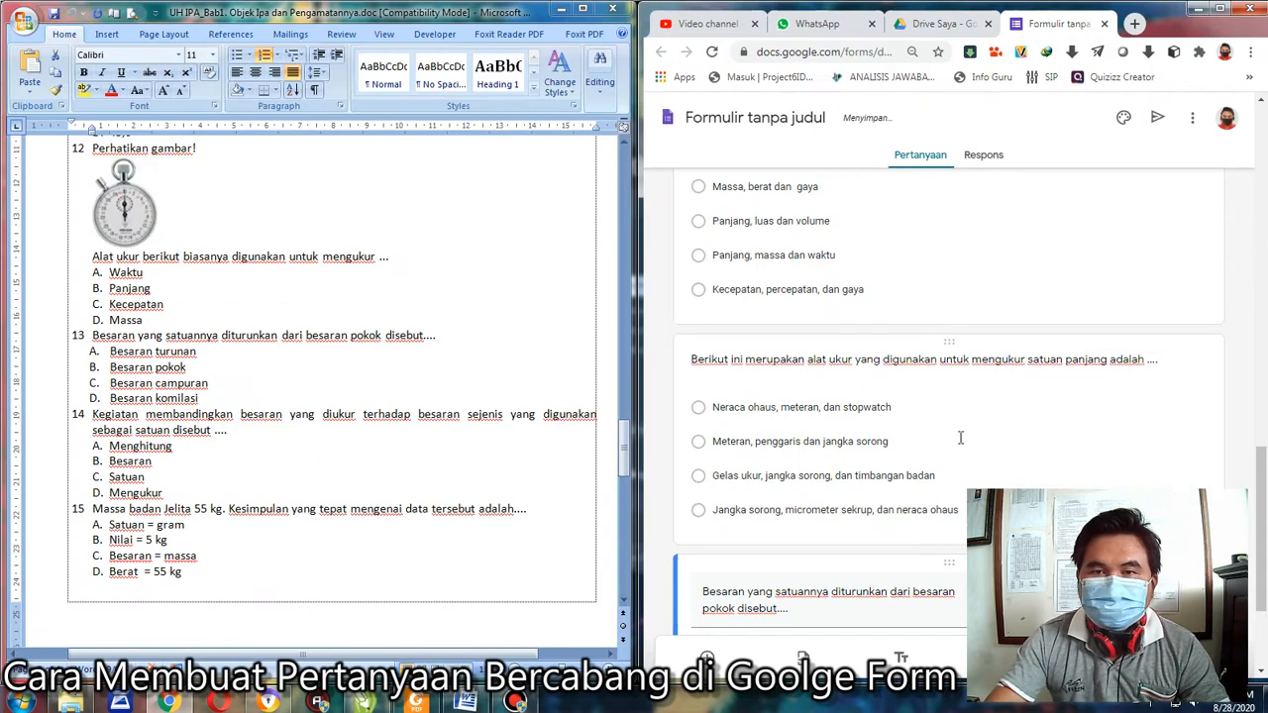
{"action": "left_click", "coordinate": [287, 402]}
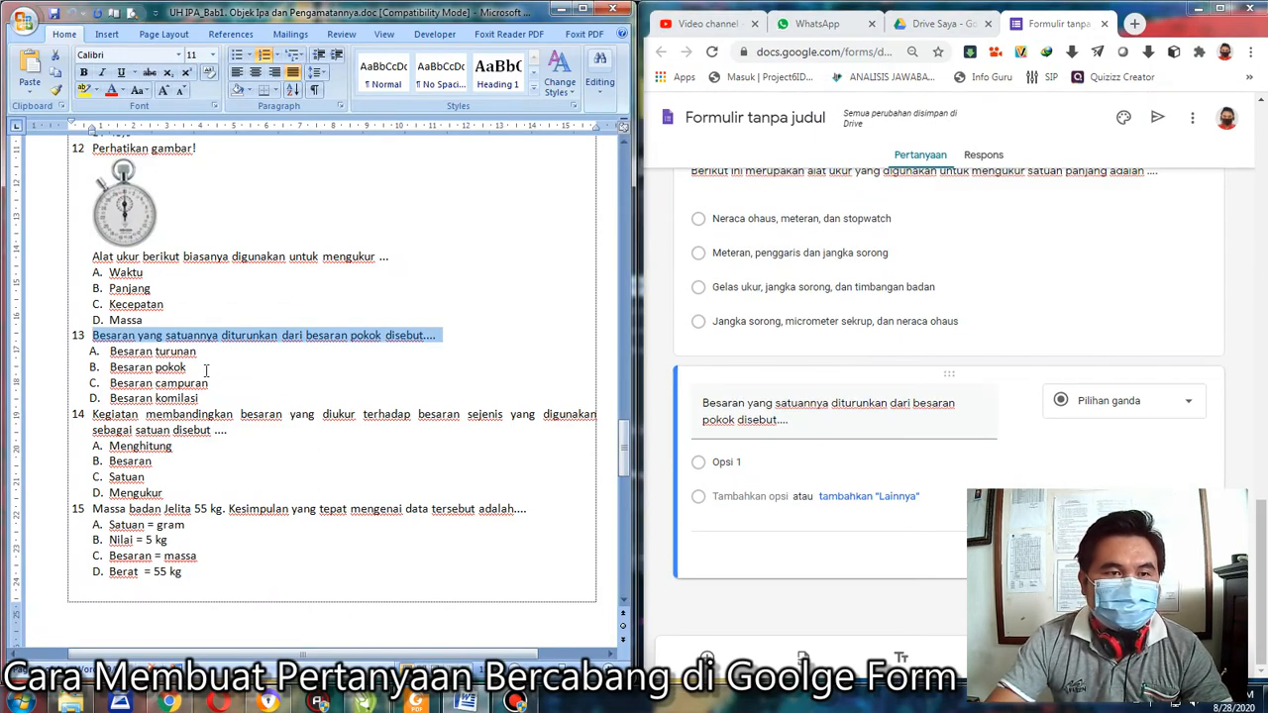
{"action": "left_click_drag", "start_coordinate": [202, 353], "coordinate": [110, 354]}
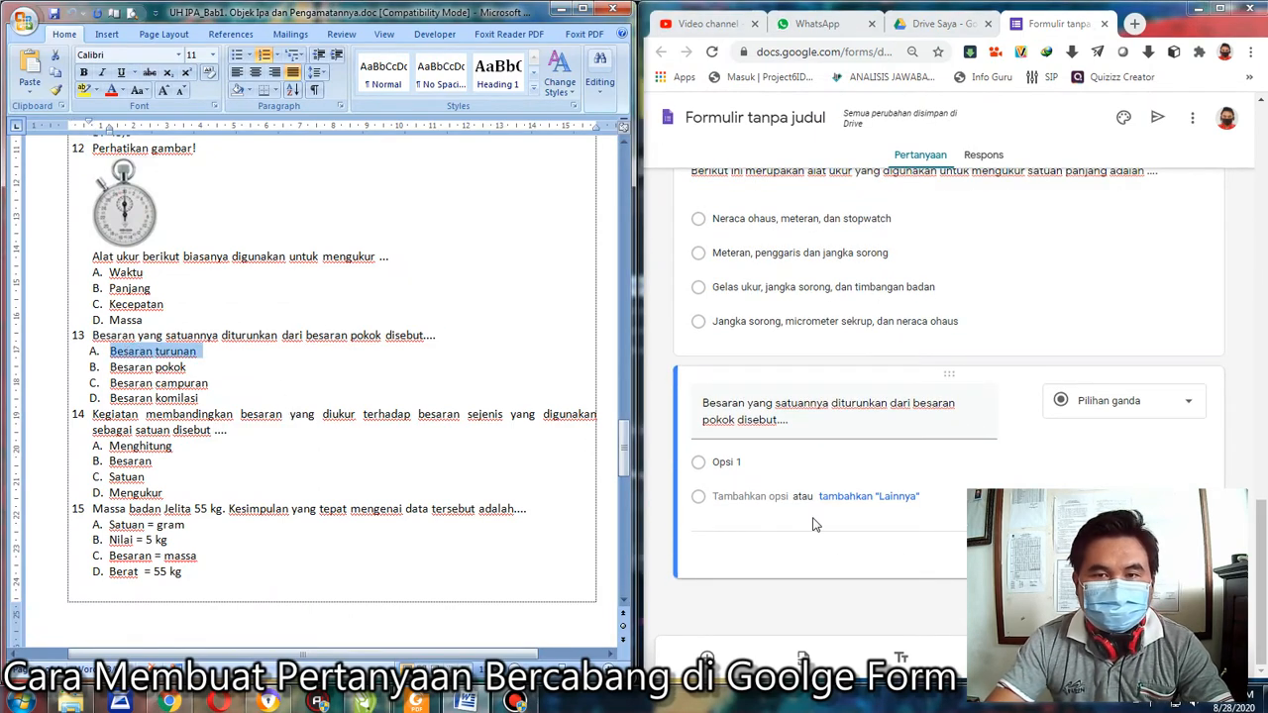
{"action": "left_click", "coordinate": [731, 462]}
{"action": "type", "text": "A. Besaran turunan"}
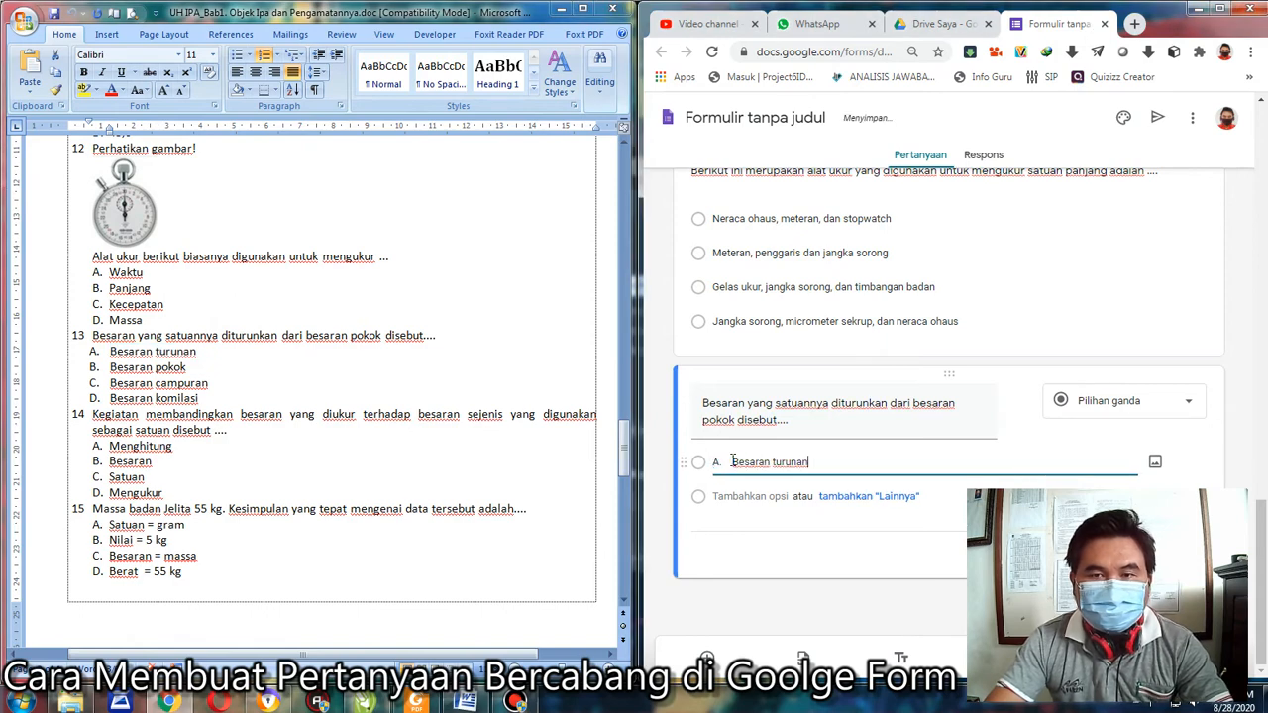
{"action": "left_click_drag", "start_coordinate": [728, 461], "coordinate": [714, 460]}
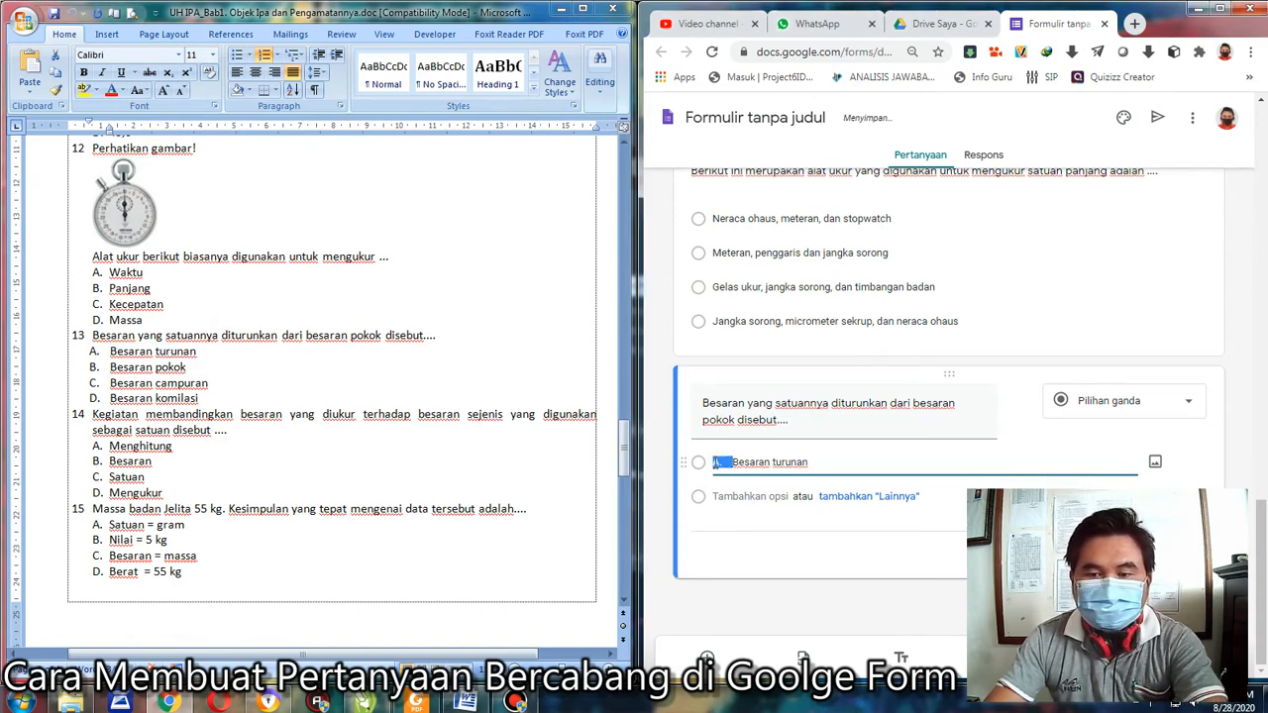
{"action": "key", "text": "BackSpace"}
Step: Copy answer B, "Besaran pokok", from the Word document into a second option and remove the pasted letter
{"action": "left_click", "coordinate": [185, 367]}
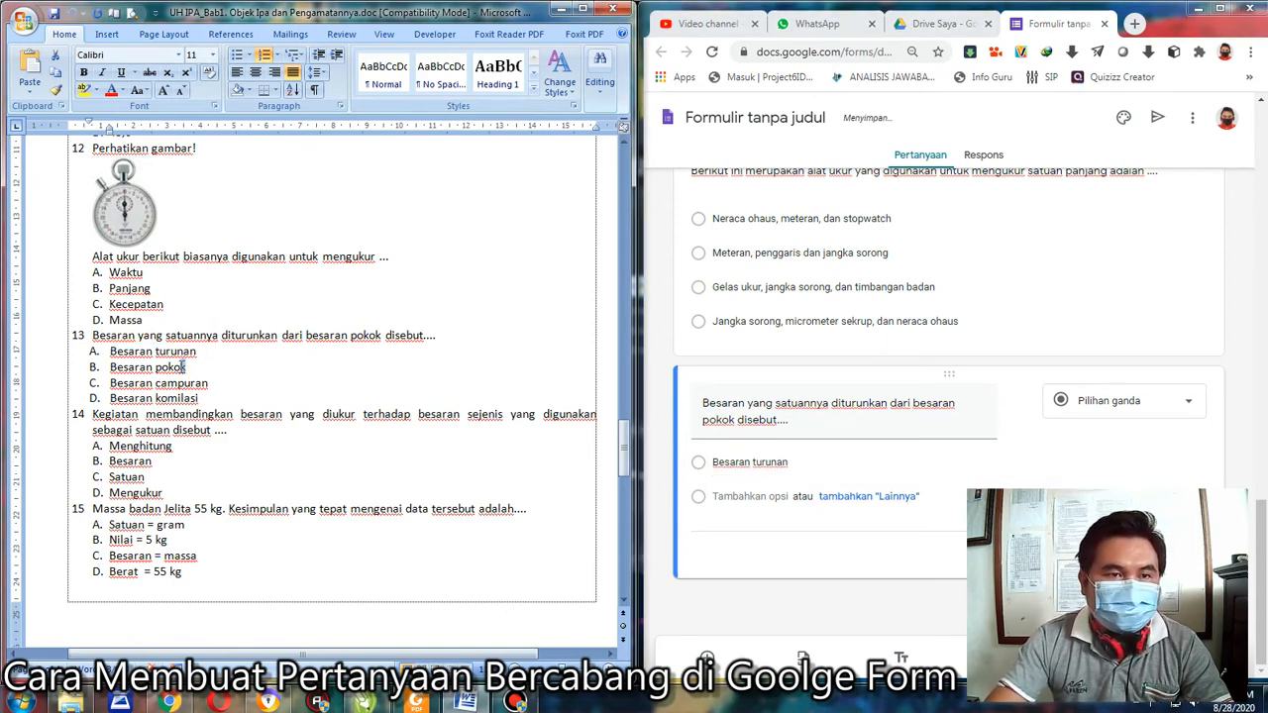
{"action": "left_click_drag", "start_coordinate": [185, 367], "coordinate": [111, 366]}
{"action": "key", "text": "ctrl+c"}
{"action": "left_click", "coordinate": [743, 496]}
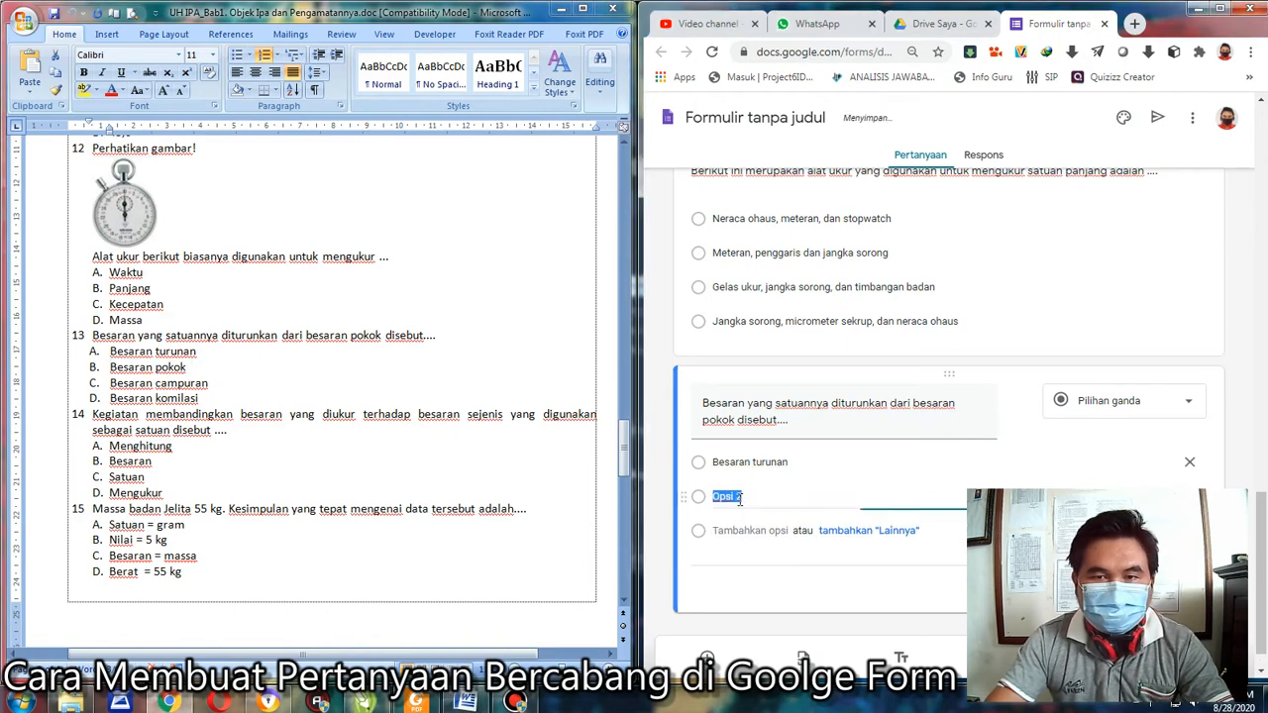
{"action": "key", "text": "ctrl+v"}
{"action": "key", "text": "shift+Home"}
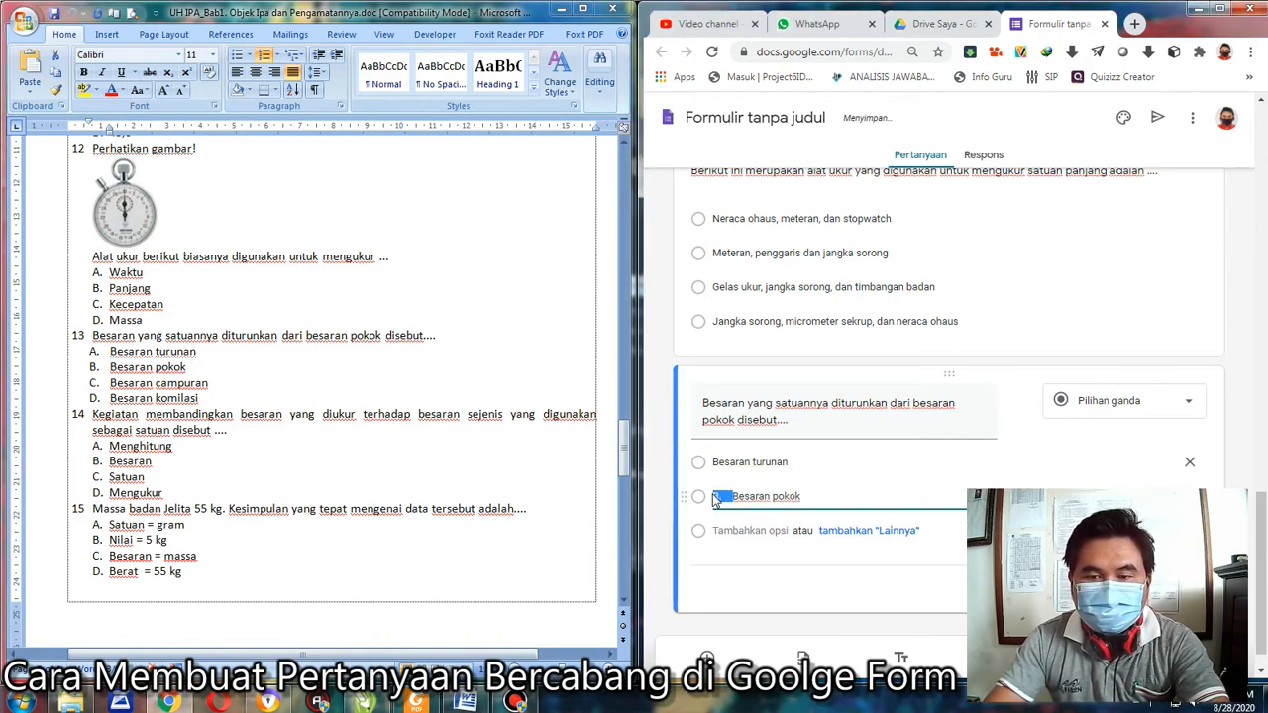
{"action": "key", "text": "BackSpace"}
Step: Add a third option with the copied answer C, "Besaran campuran", and strip its letter
{"action": "left_click", "coordinate": [750, 530]}
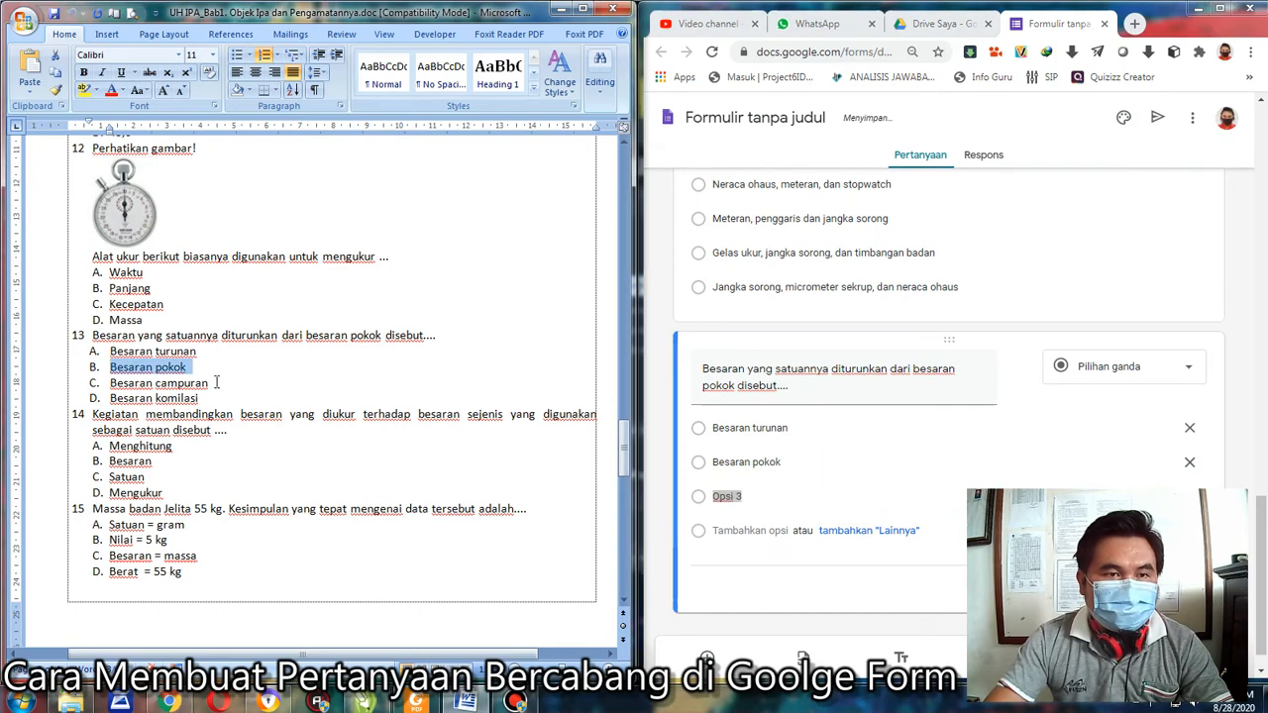
{"action": "left_click_drag", "start_coordinate": [214, 383], "coordinate": [110, 382]}
{"action": "key", "text": "ctrl+c"}
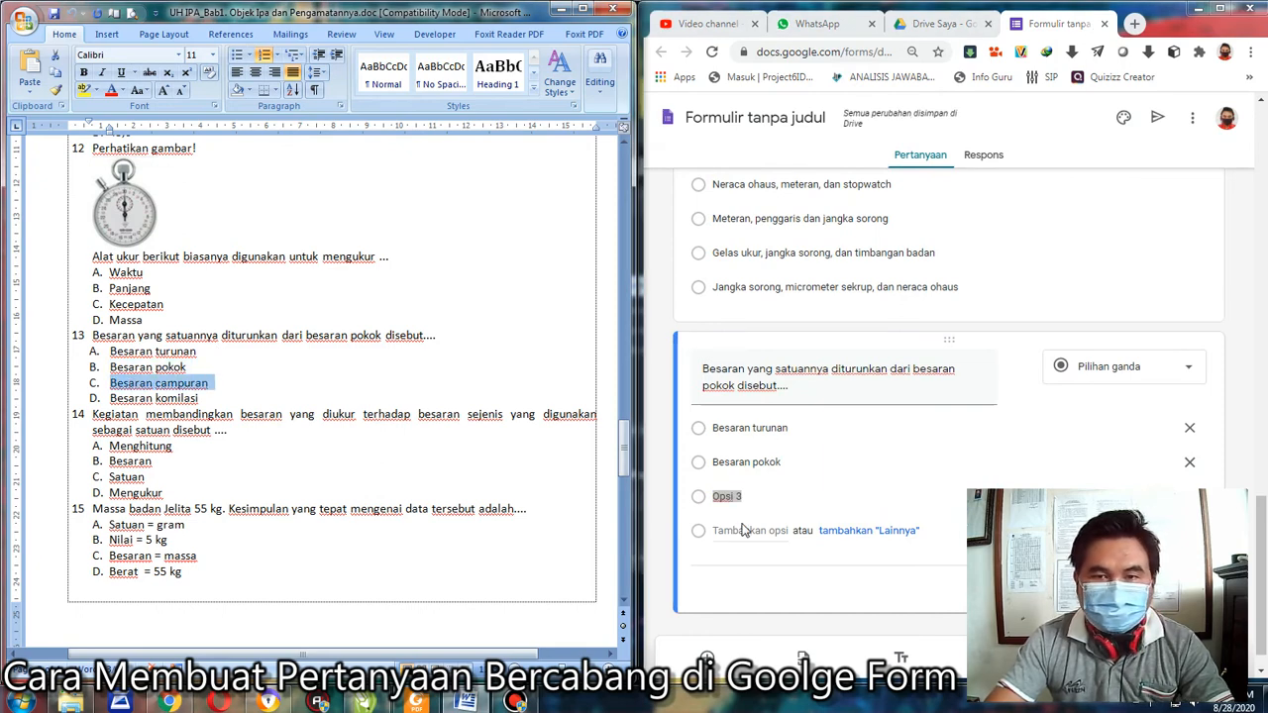
{"action": "left_click", "coordinate": [743, 496]}
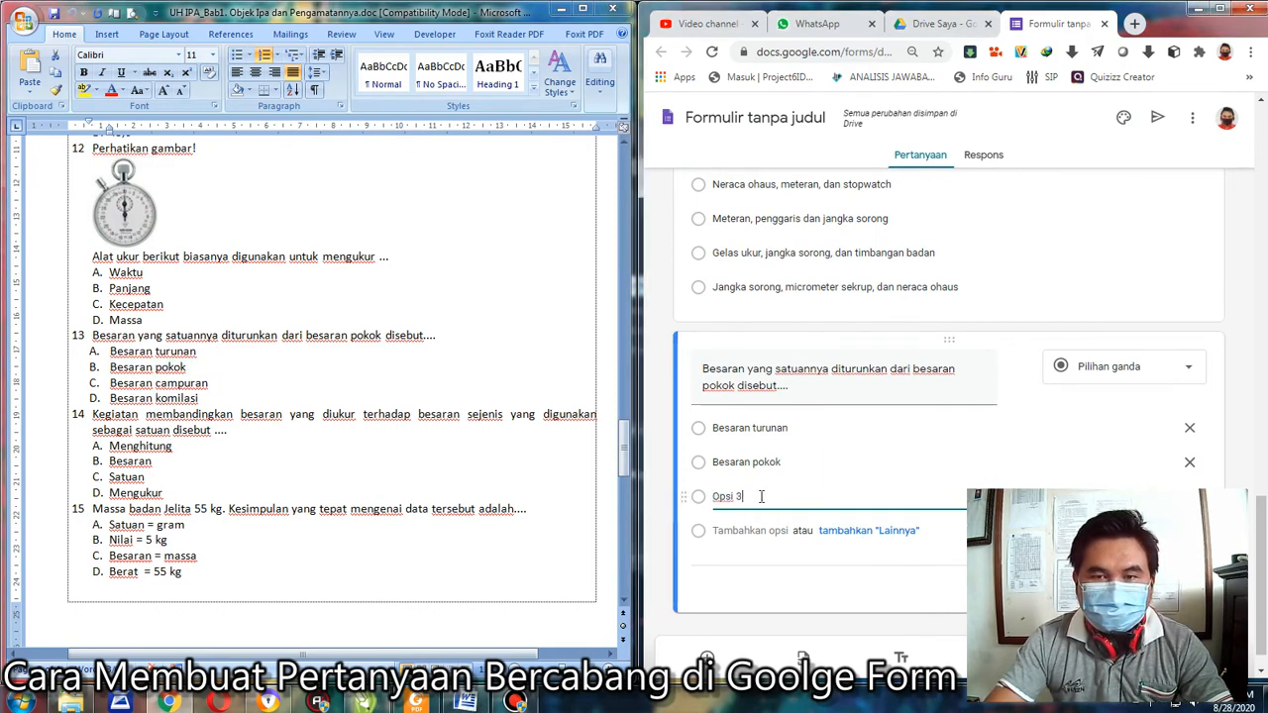
{"action": "key", "text": "ctrl+v"}
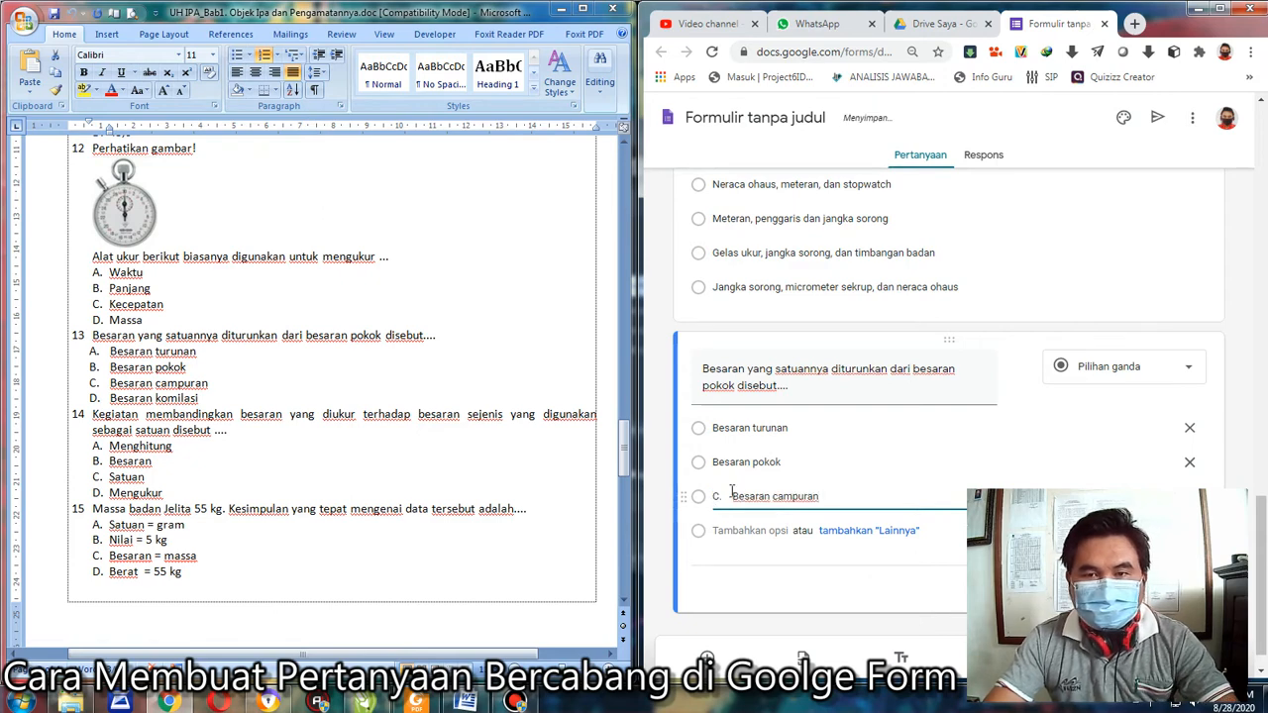
{"action": "left_click_drag", "start_coordinate": [732, 499], "coordinate": [712, 498]}
{"action": "key", "text": "BackSpace"}
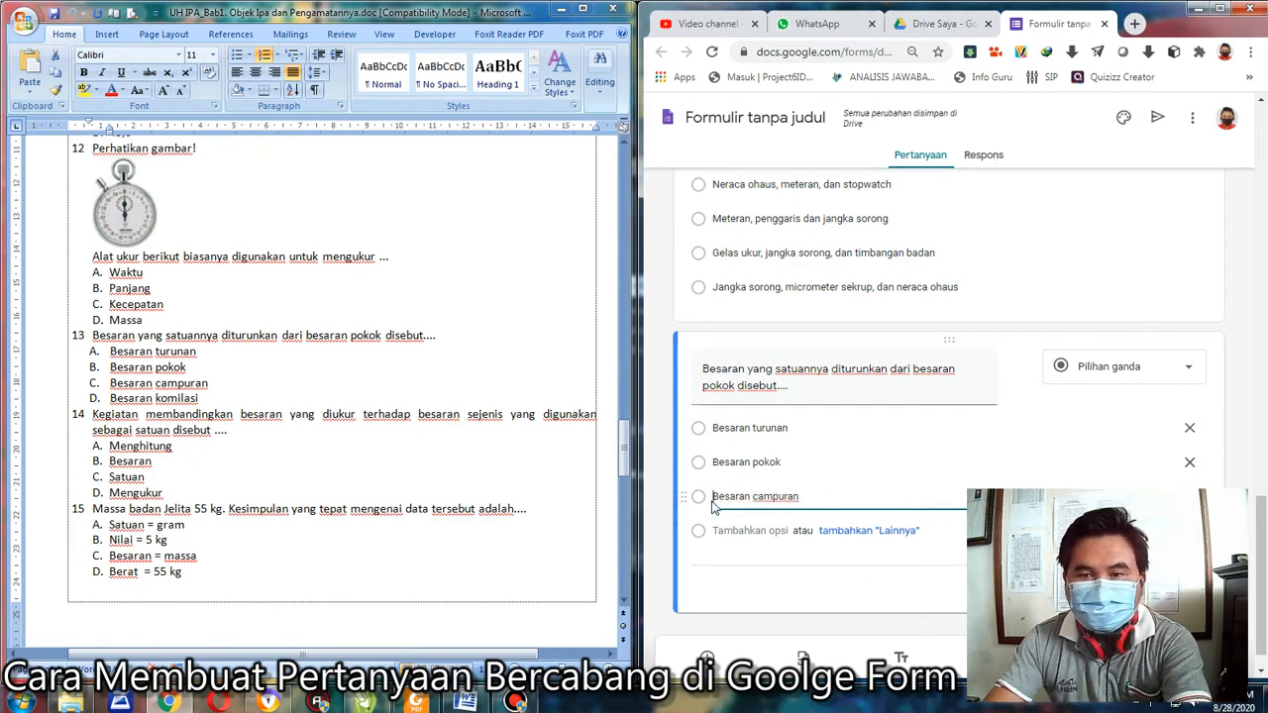
Step: Add a fourth option with the copied answer D, "Besaran komilasi", leaving out the letter
{"action": "mouse_move", "coordinate": [110, 384]}
{"action": "left_mouse_down"}
{"action": "mouse_move", "coordinate": [210, 385]}
{"action": "mouse_move", "coordinate": [110, 398]}
{"action": "left_mouse_up"}
{"action": "left_click", "coordinate": [721, 531]}
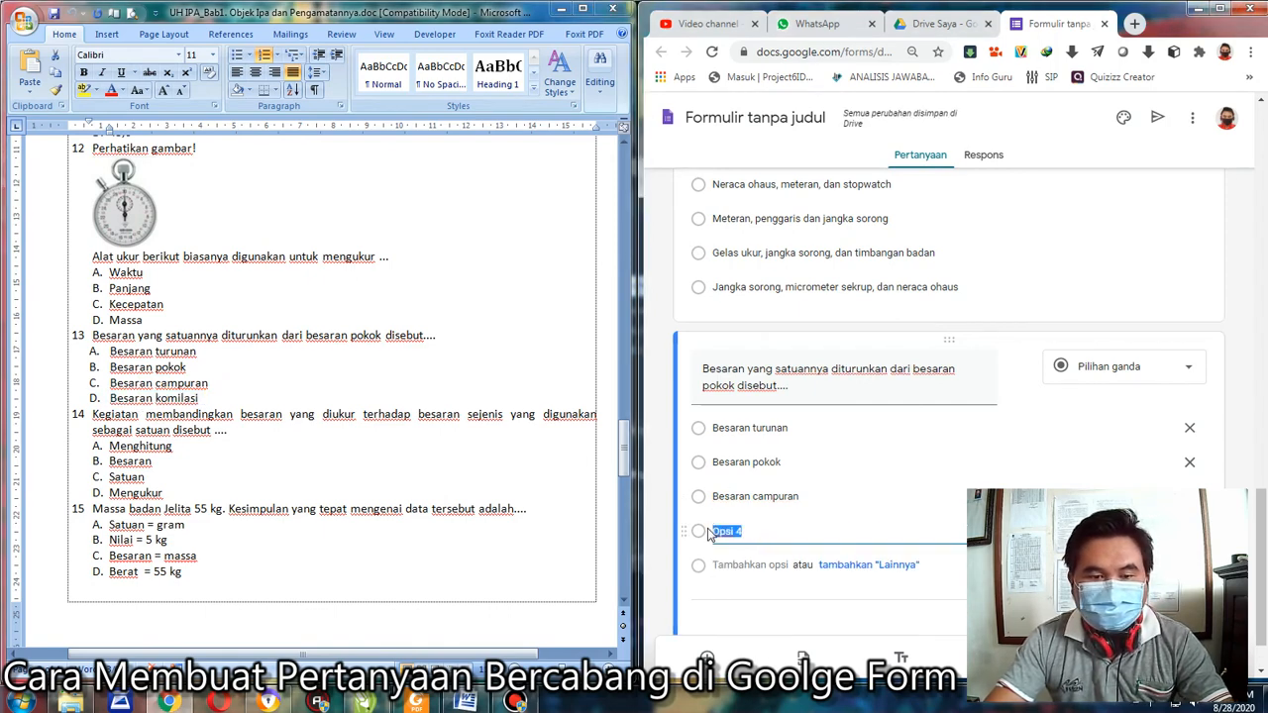
{"action": "key", "text": "ctrl+v"}
{"action": "left_click_drag", "start_coordinate": [731, 531], "coordinate": [716, 531]}
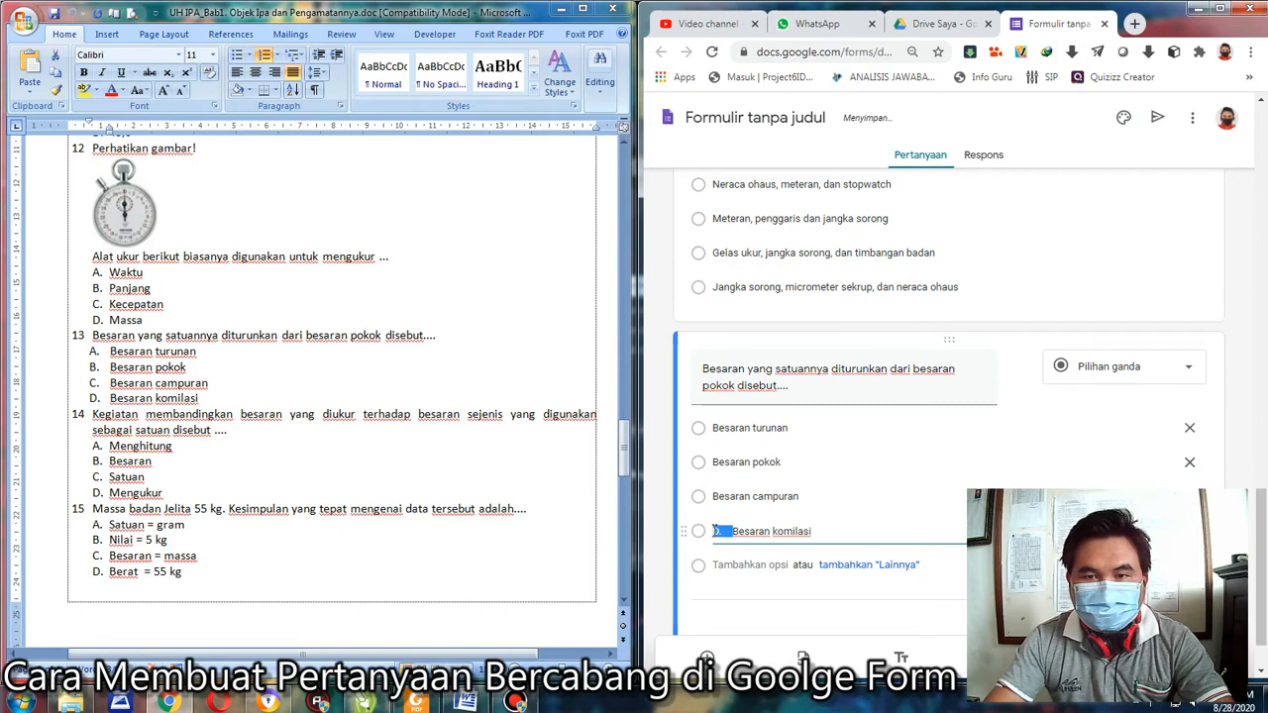
{"action": "key", "text": "BackSpace"}
Step: Maximize the form window, make the alat ukur and besaran pokok disebut questions required, and check that the first question is required too
{"action": "left_click", "coordinate": [1042, 253]}
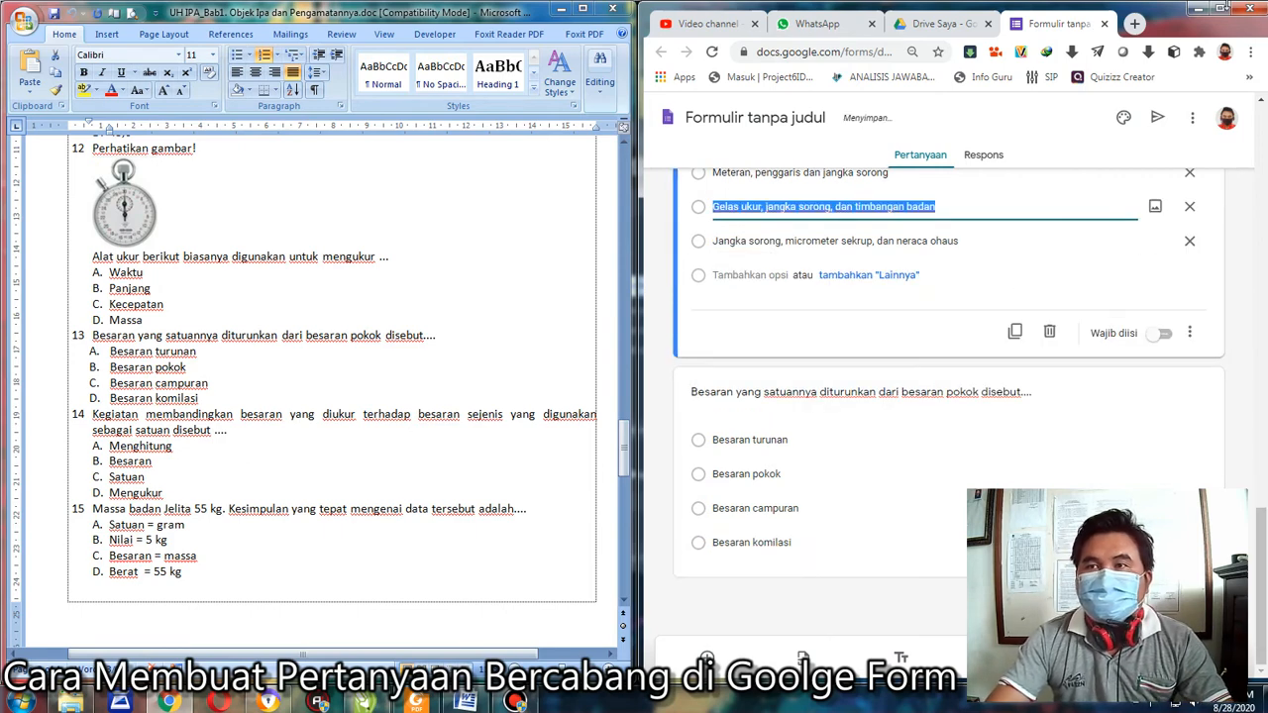
{"action": "left_click", "coordinate": [1221, 8]}
{"action": "scroll", "coordinate": [1013, 327], "scroll_direction": "up", "scroll_amount": 10}
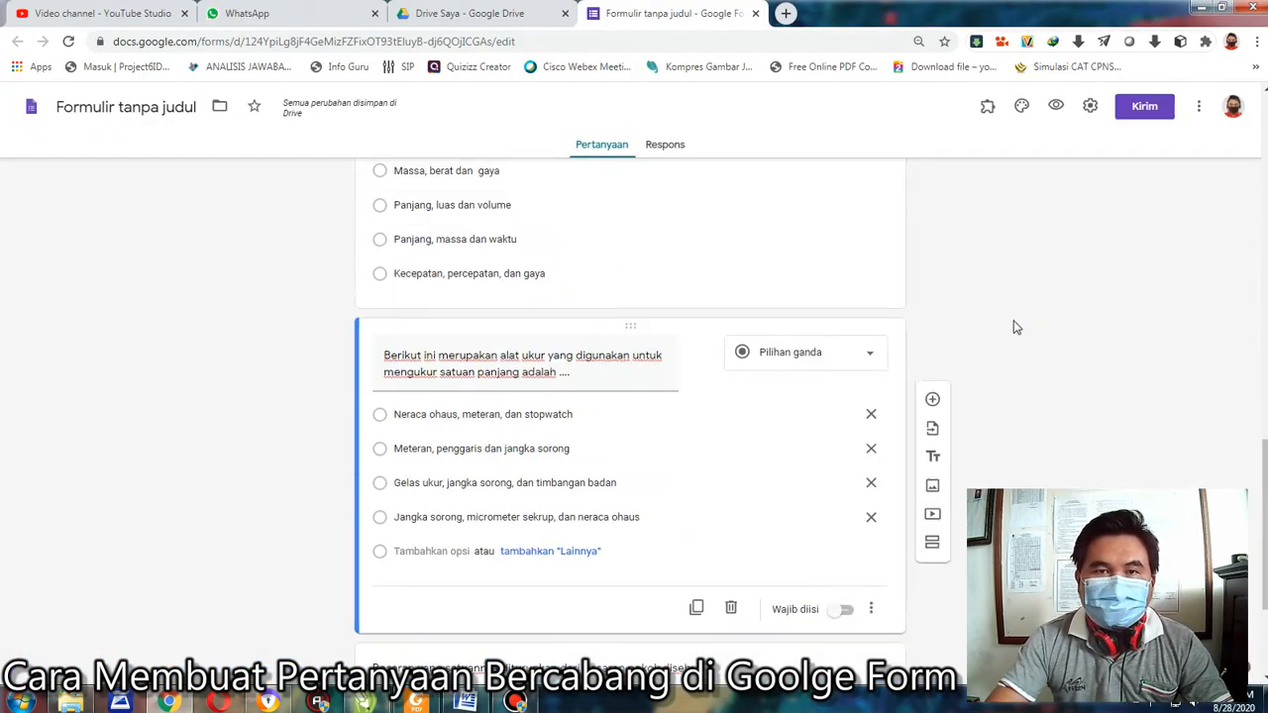
{"action": "scroll", "coordinate": [991, 336], "scroll_direction": "down", "scroll_amount": 10}
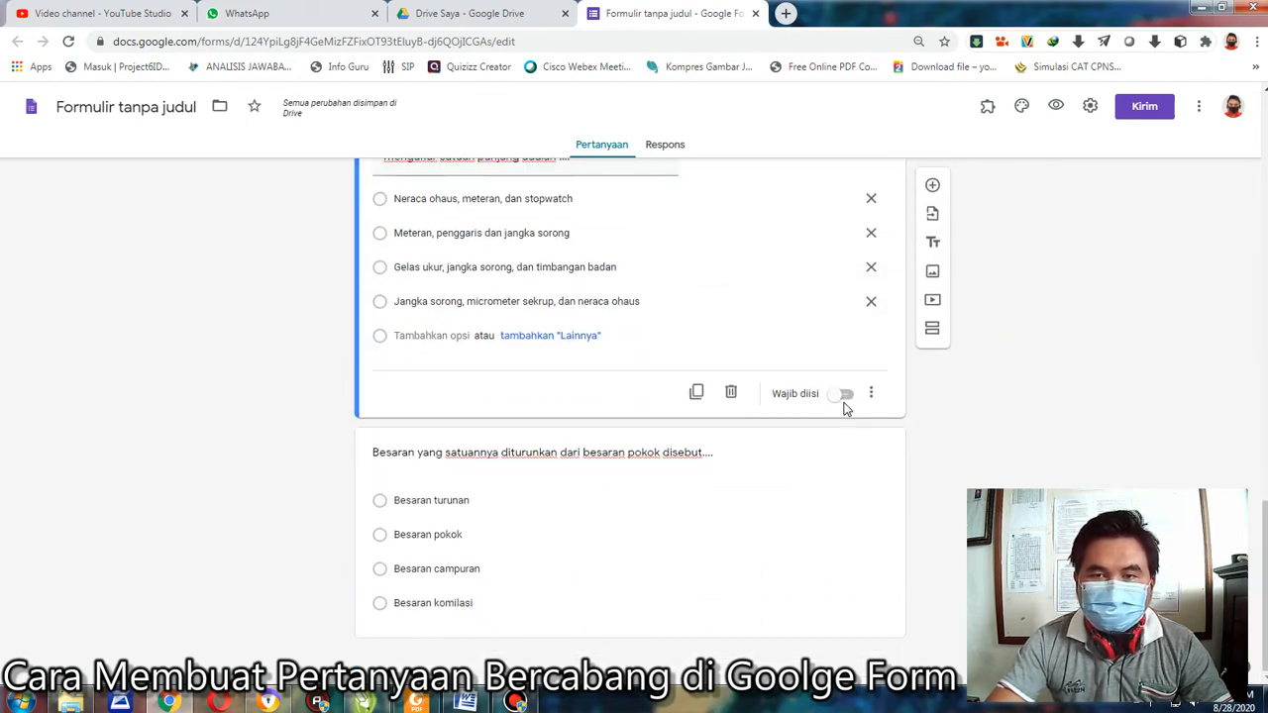
{"action": "left_click", "coordinate": [840, 396]}
{"action": "left_click", "coordinate": [769, 534]}
{"action": "scroll", "coordinate": [782, 624], "scroll_direction": "down", "scroll_amount": 1}
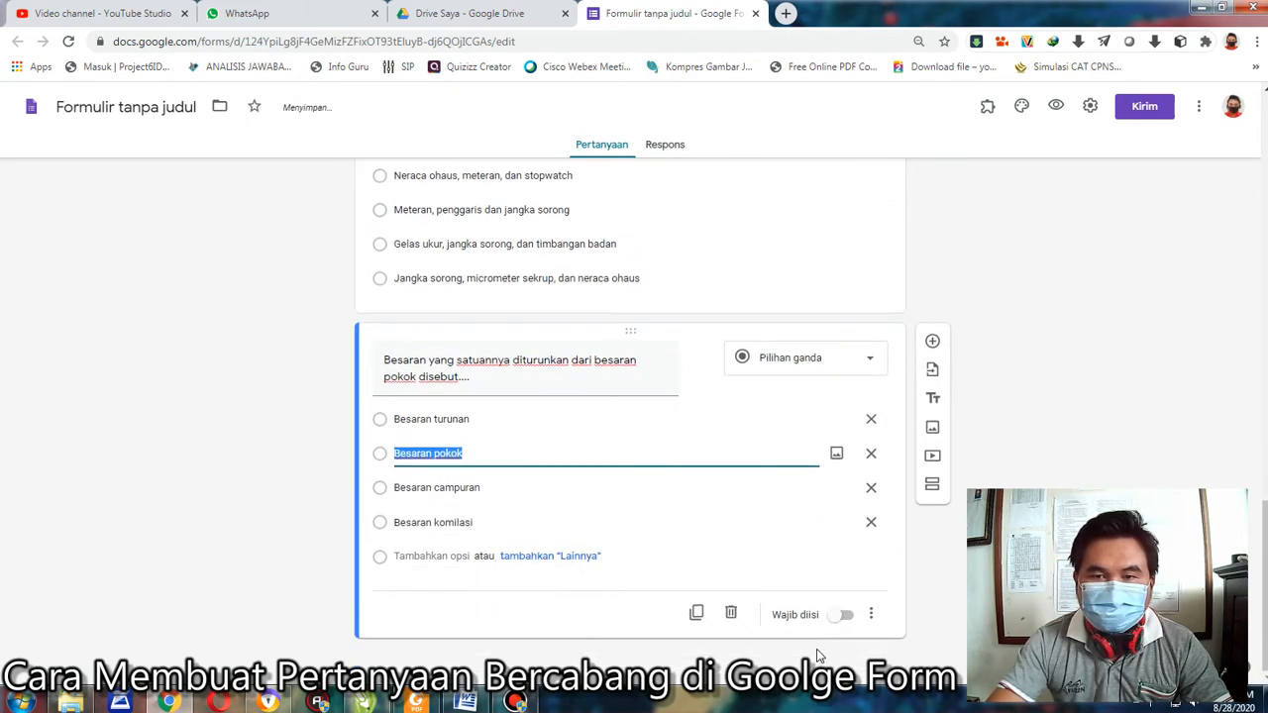
{"action": "left_click", "coordinate": [849, 613]}
{"action": "scroll", "coordinate": [822, 396], "scroll_direction": "up", "scroll_amount": 3}
{"action": "scroll", "coordinate": [792, 357], "scroll_direction": "up", "scroll_amount": 1}
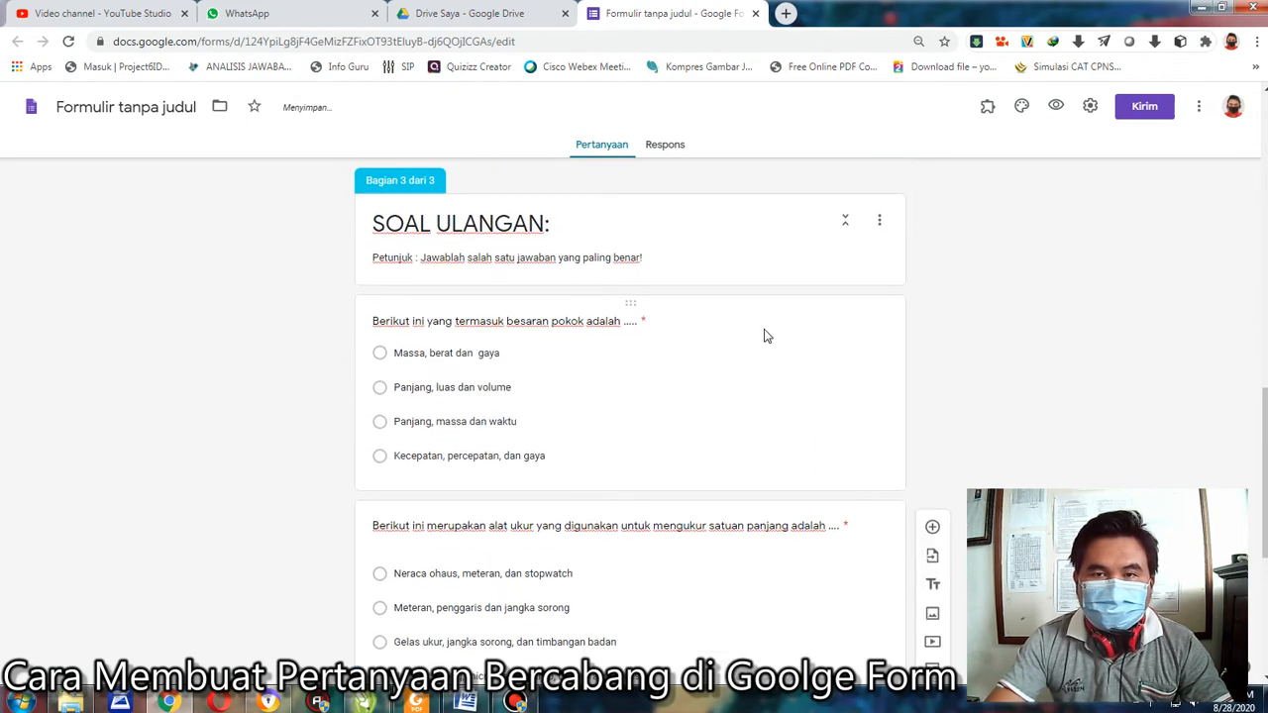
{"action": "left_click", "coordinate": [769, 333]}
{"action": "scroll", "coordinate": [786, 433], "scroll_direction": "down", "scroll_amount": 4}
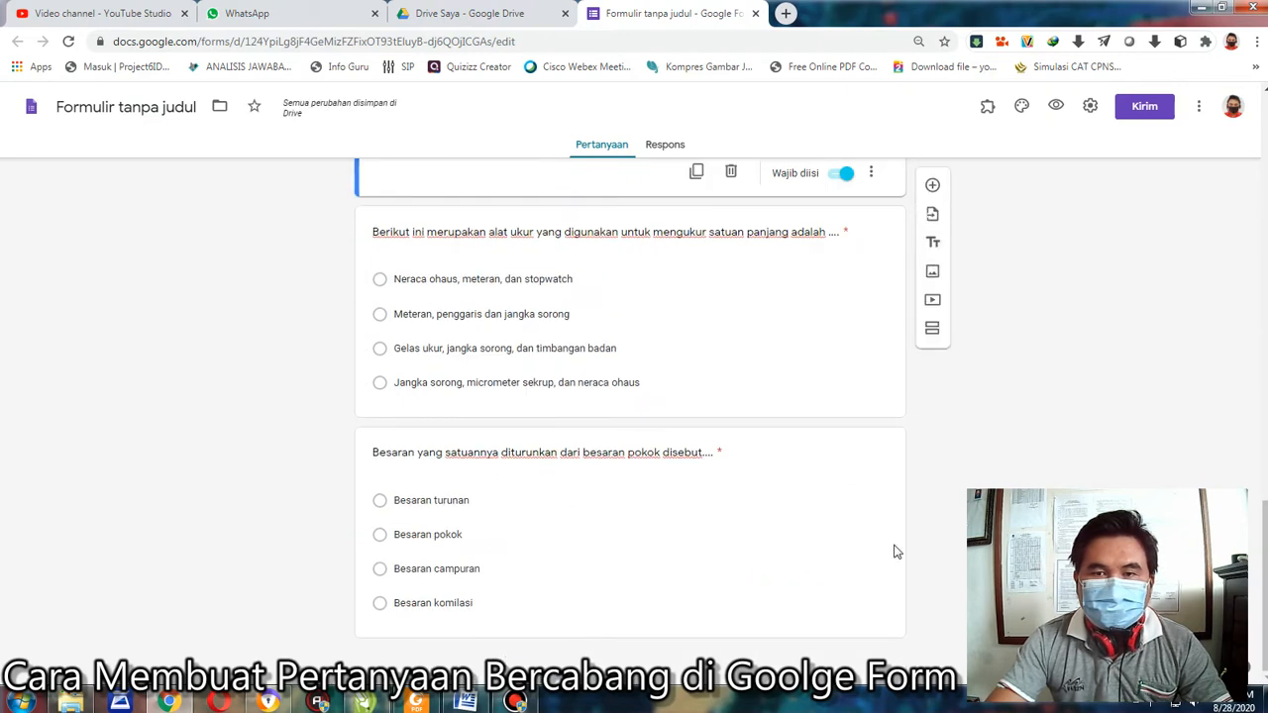
Step: Add a title and description block after the last question and title it "Informasi :"
{"action": "left_click", "coordinate": [883, 534]}
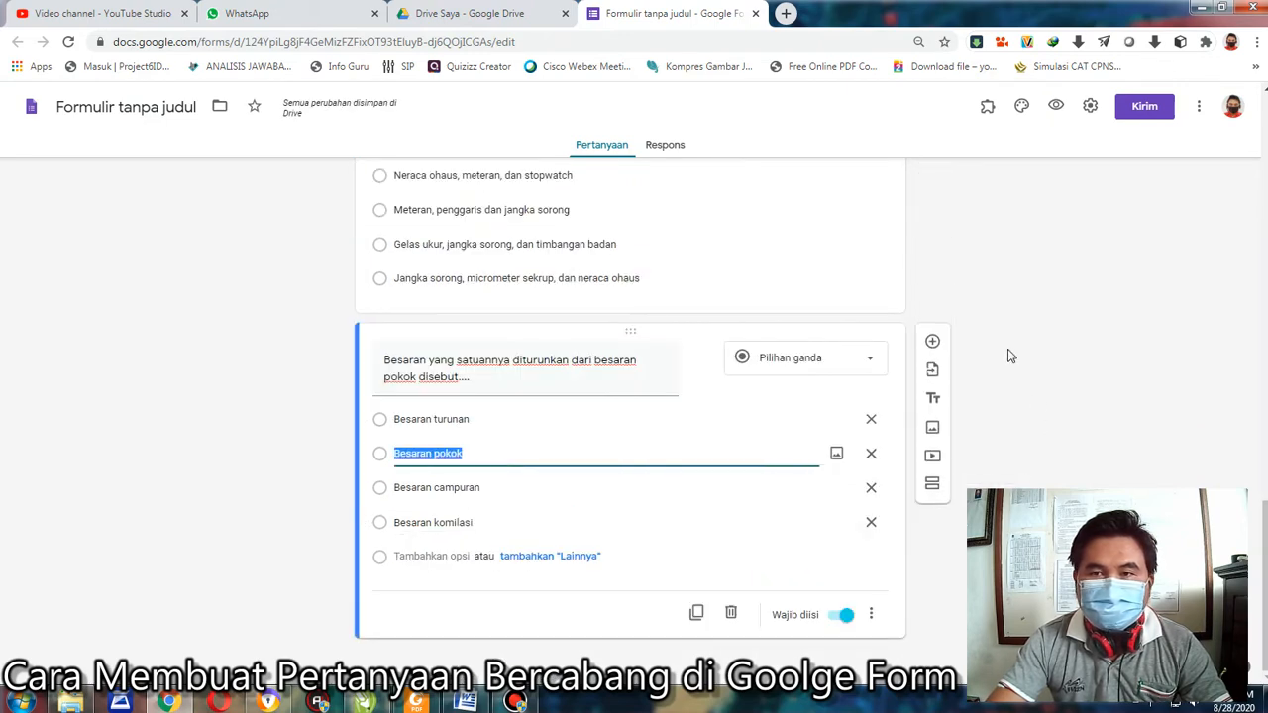
{"action": "left_click", "coordinate": [934, 401]}
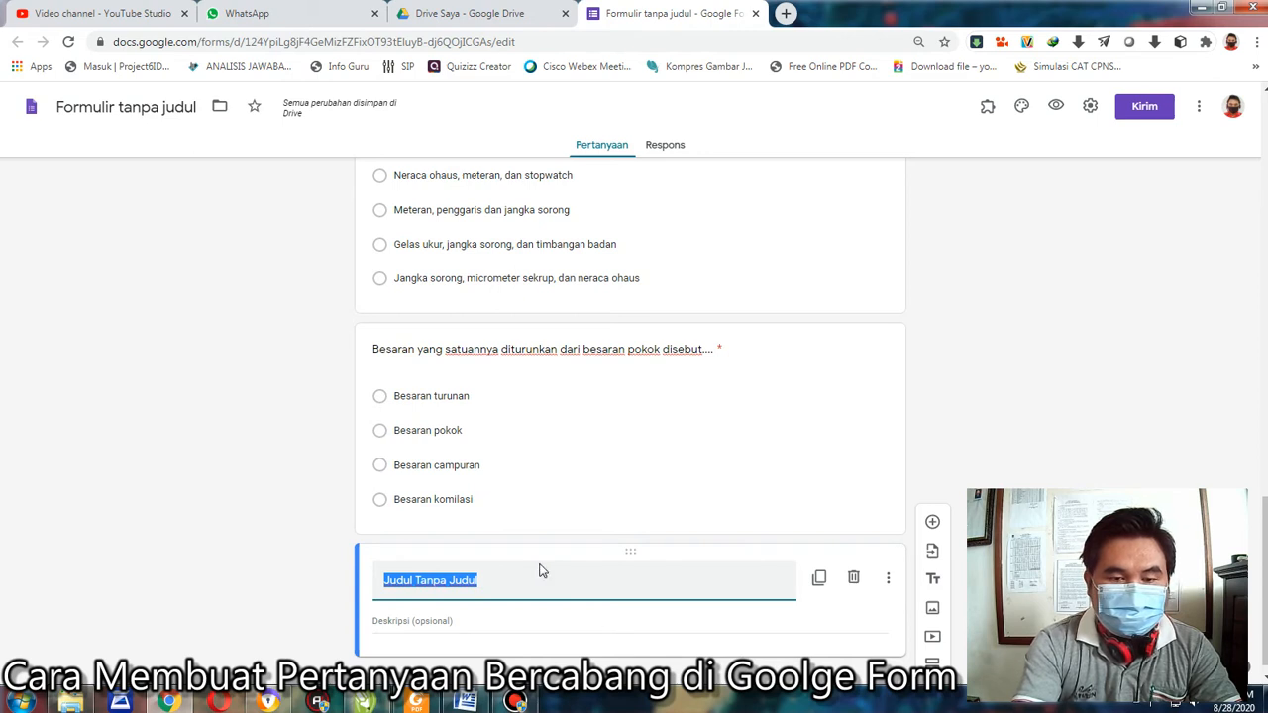
{"action": "type", "text": "Informasi :"}
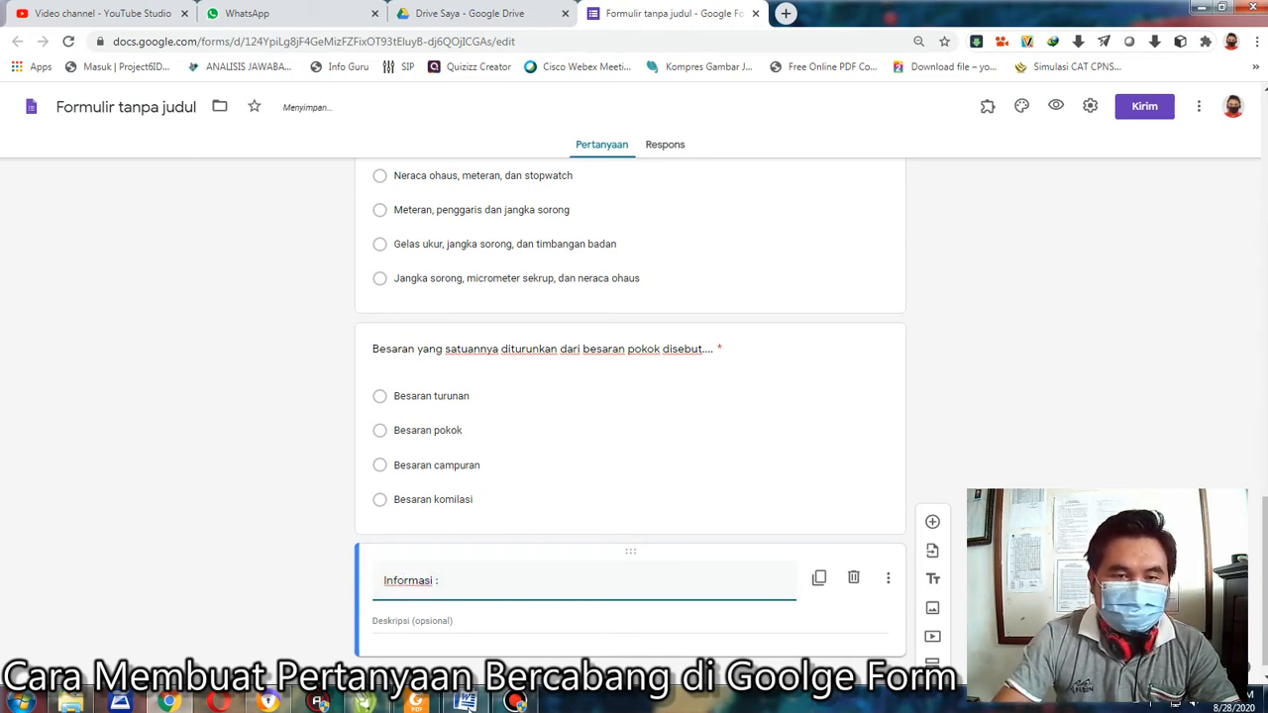
Step: Enter the description "Jika semua pertanyaan sudh dijawab, silahkan tekan tombol KIRIM !" under the Informasi title
{"action": "left_click", "coordinate": [449, 620]}
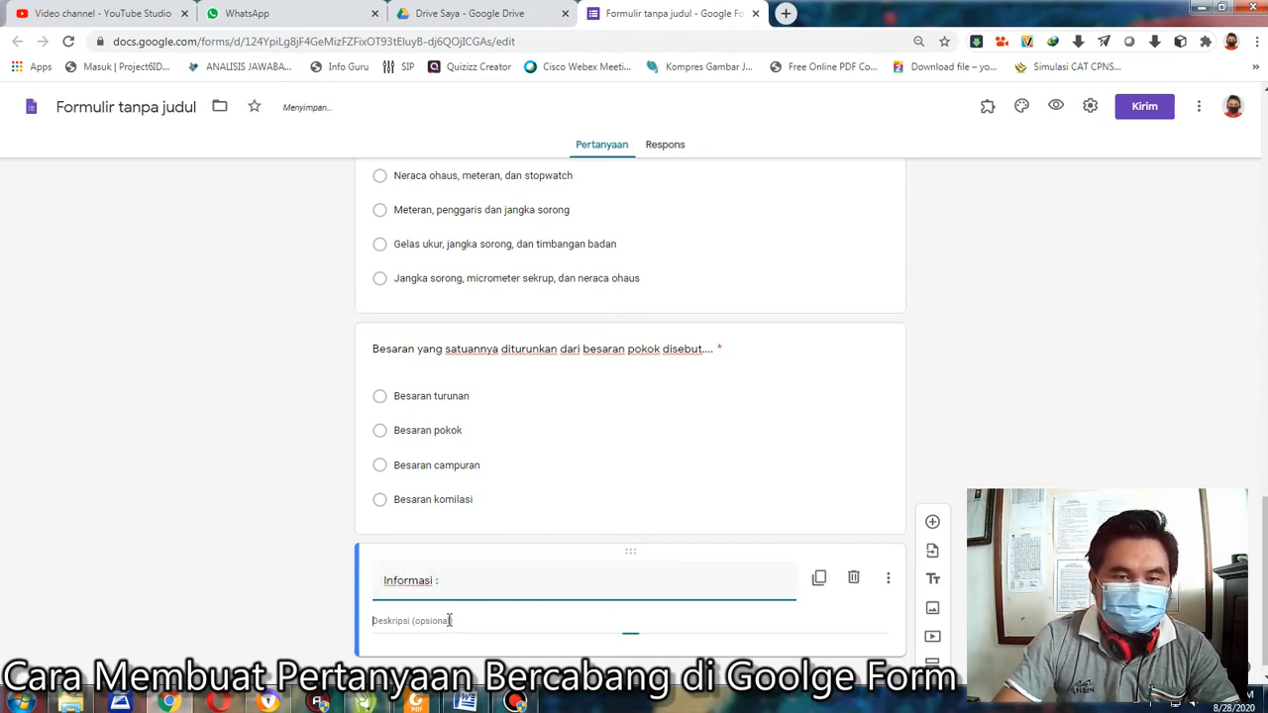
{"action": "type", "text": "Jika s"}
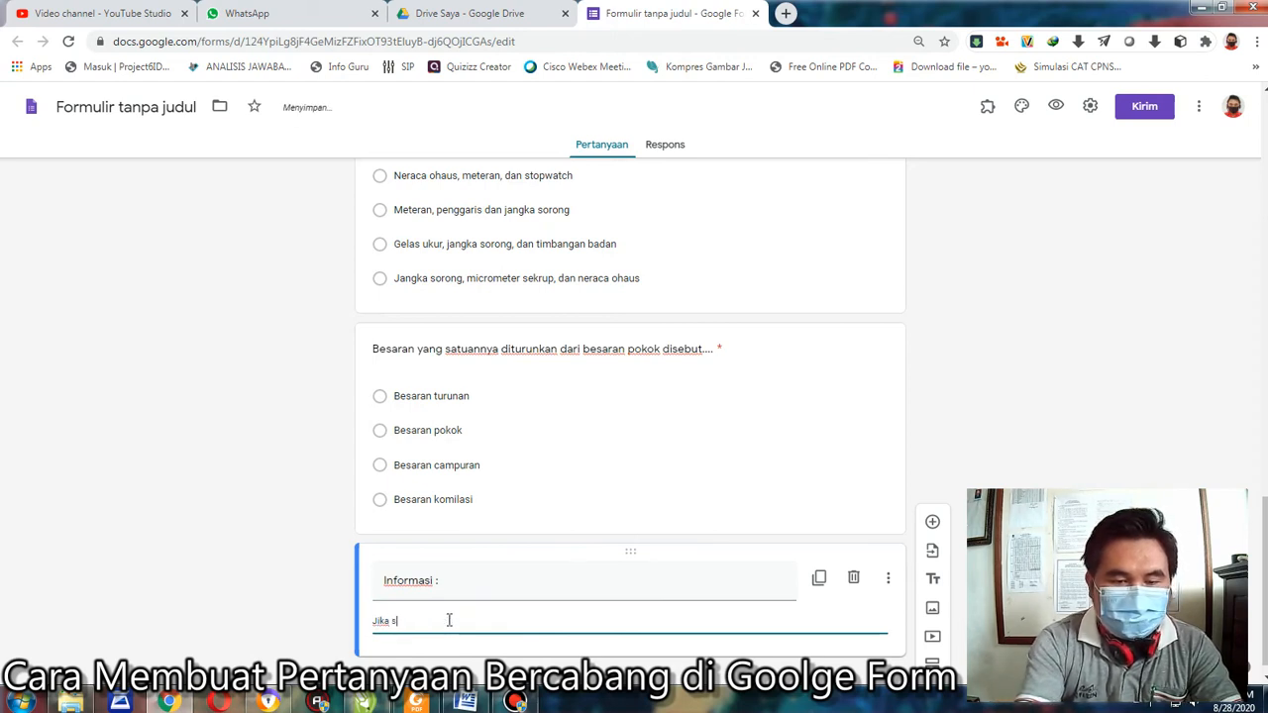
{"action": "type", "text": "emua pertanyaan"}
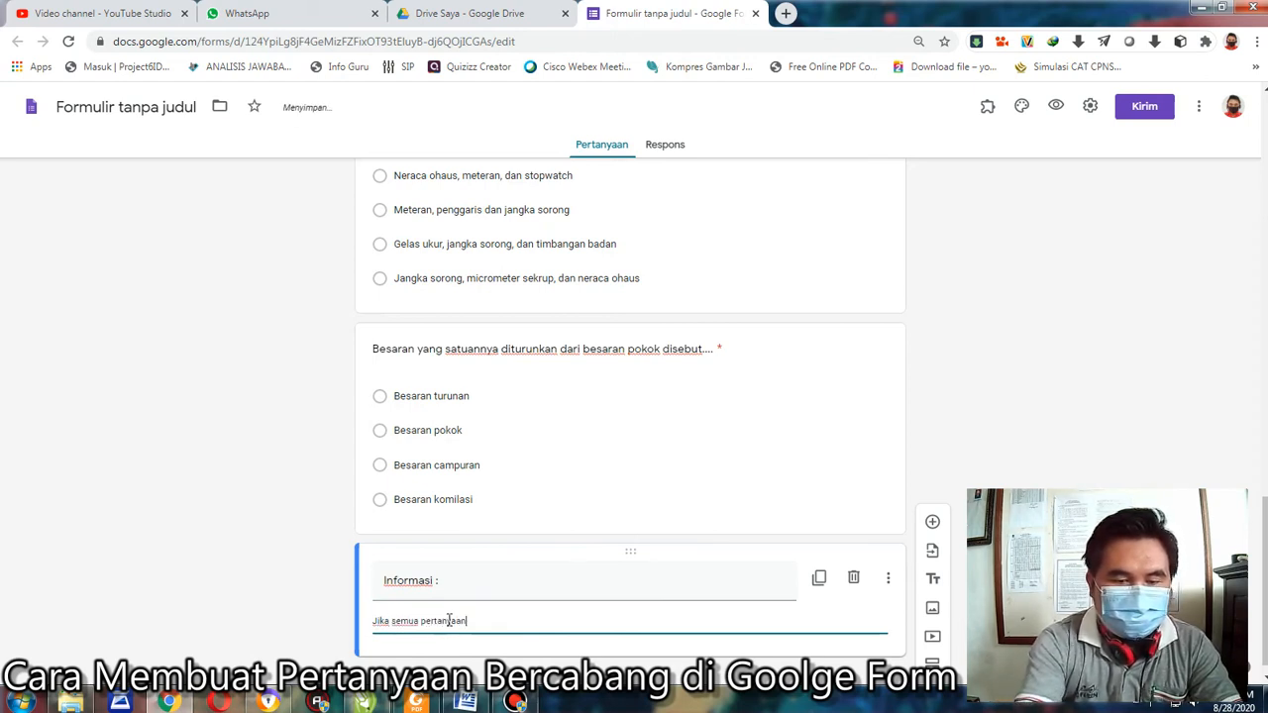
{"action": "type", "text": " sudh dijawab"}
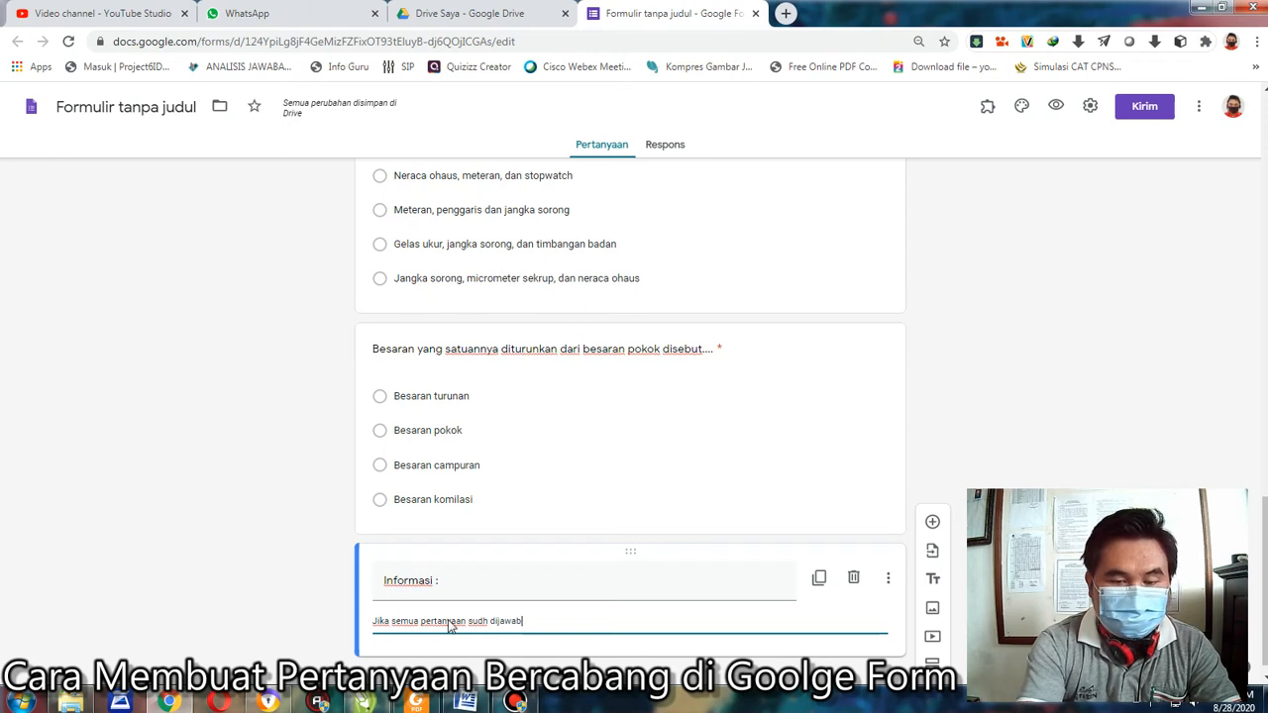
{"action": "type", "text": ", silahkan"}
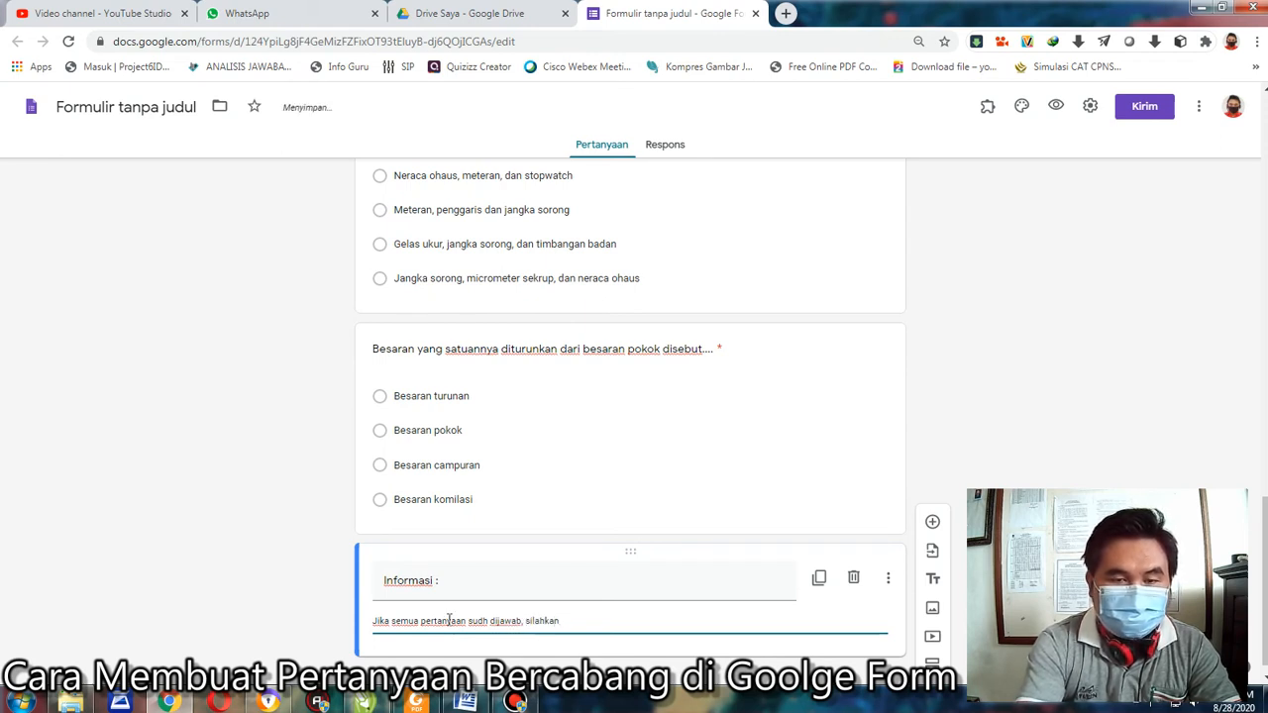
{"action": "type", "text": " tekan tom"}
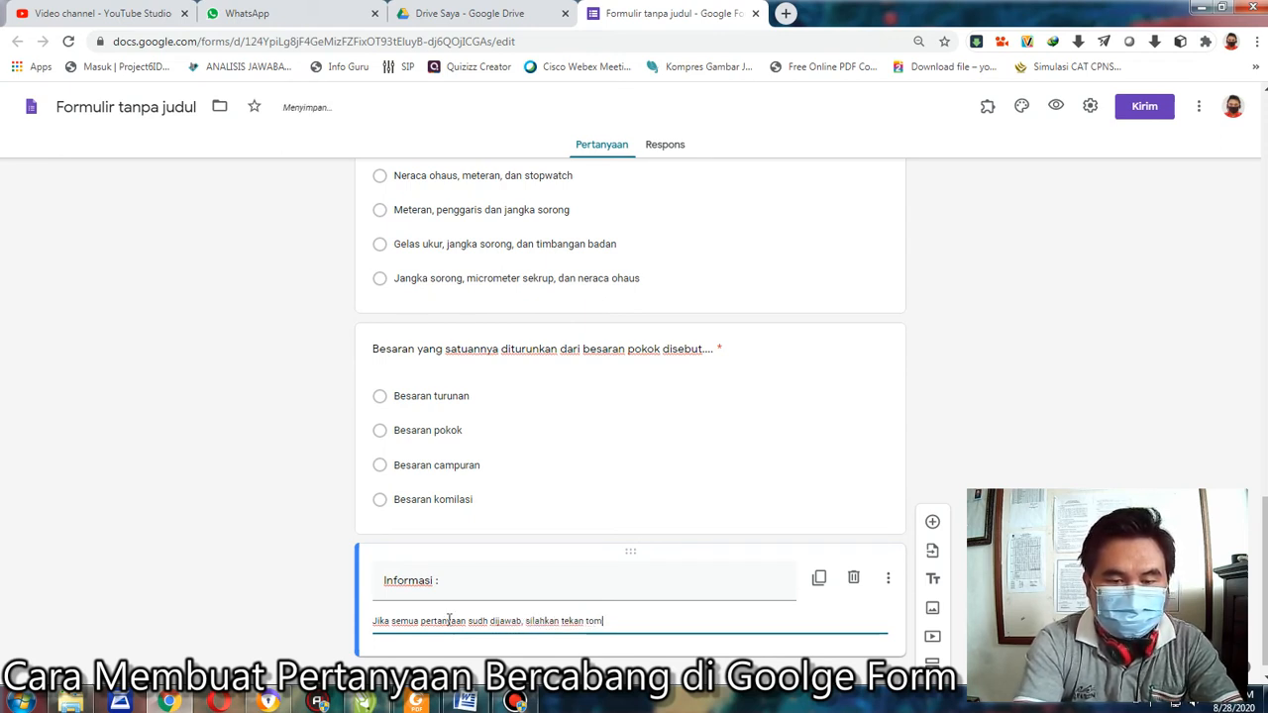
{"action": "type", "text": "bol KIRIM"}
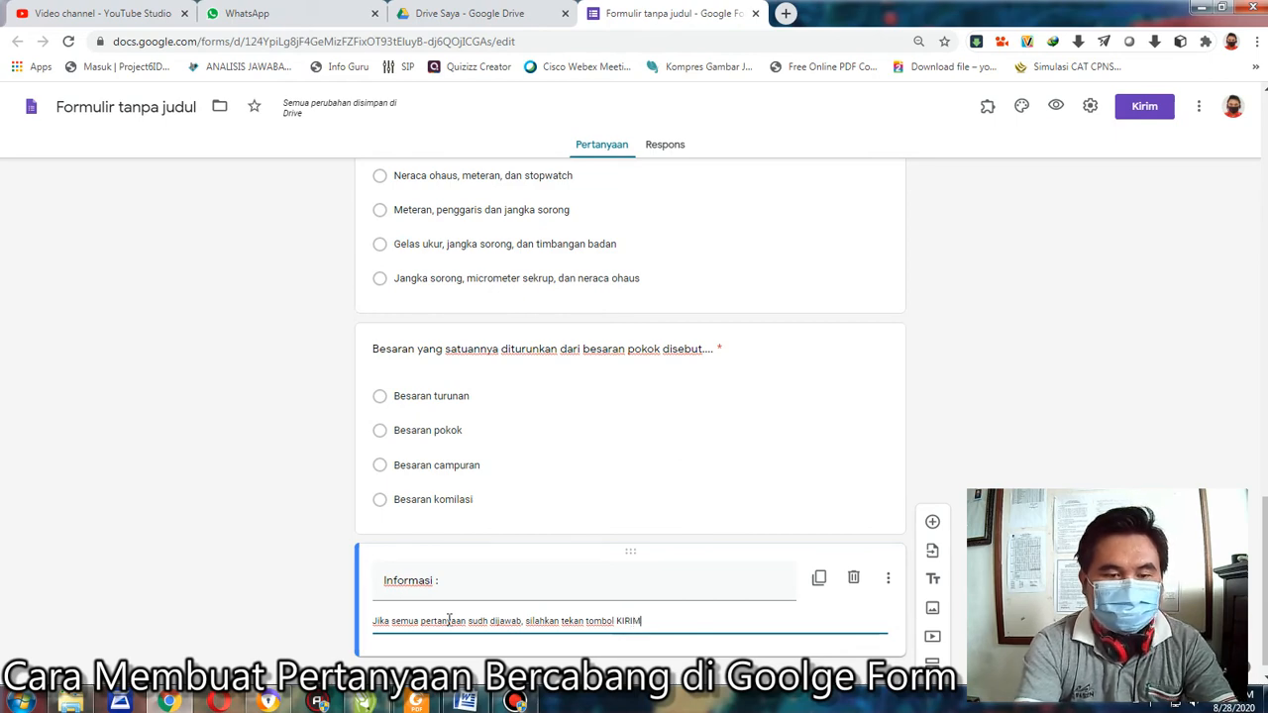
{"action": "type", "text": " !"}
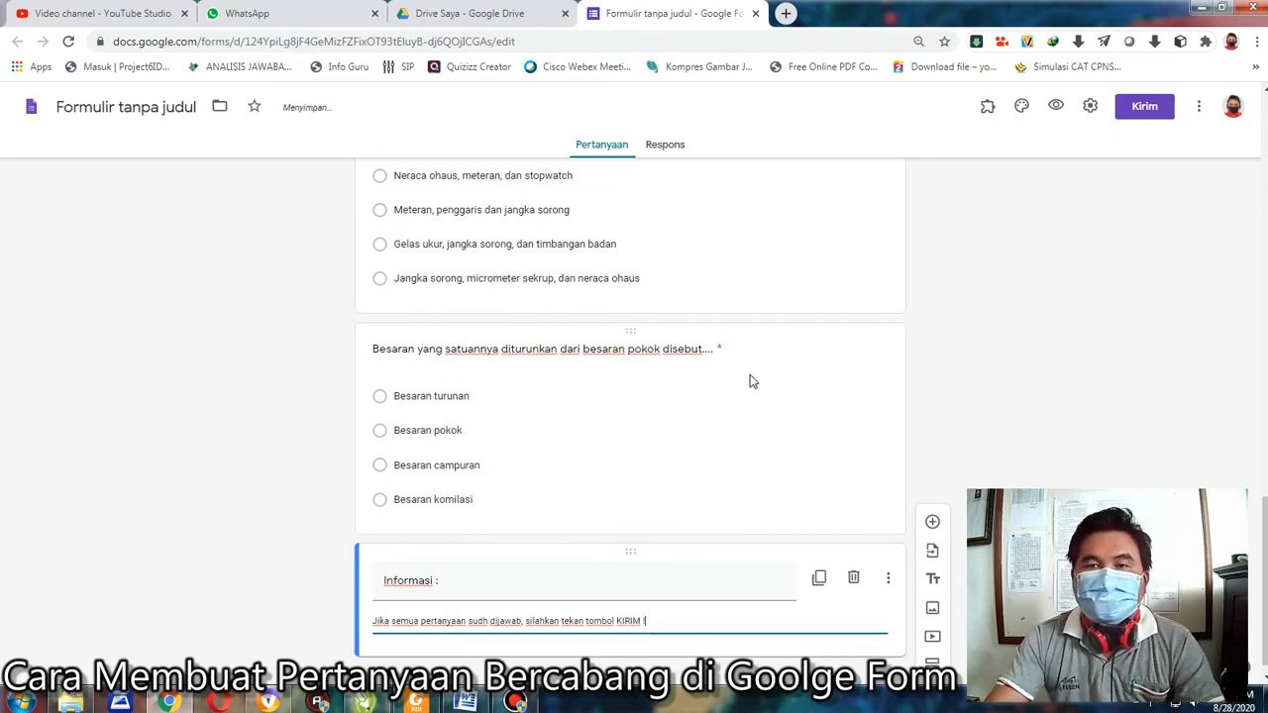
Step: Open the form settings and limit respondents to one response each (Batasi ke 1 tanggapan)
{"action": "scroll", "coordinate": [988, 331], "scroll_direction": "up", "scroll_amount": 15}
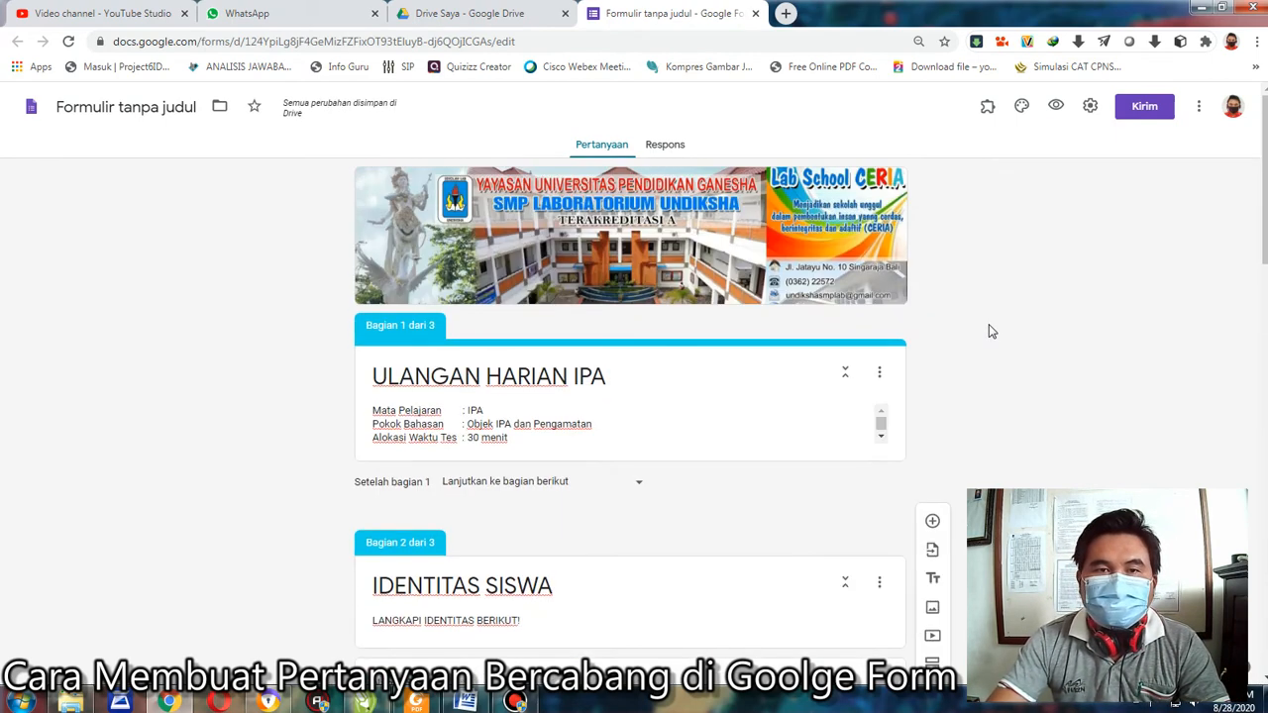
{"action": "left_click", "coordinate": [1090, 107]}
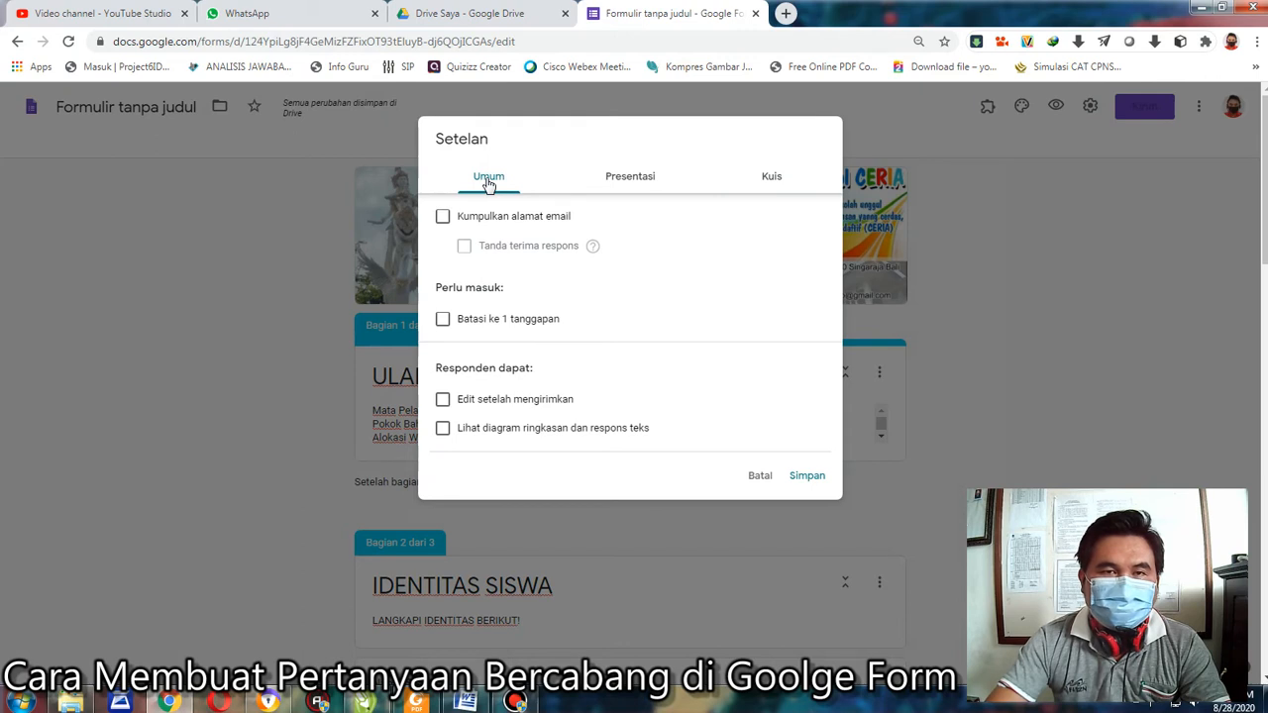
{"action": "left_click", "coordinate": [443, 319]}
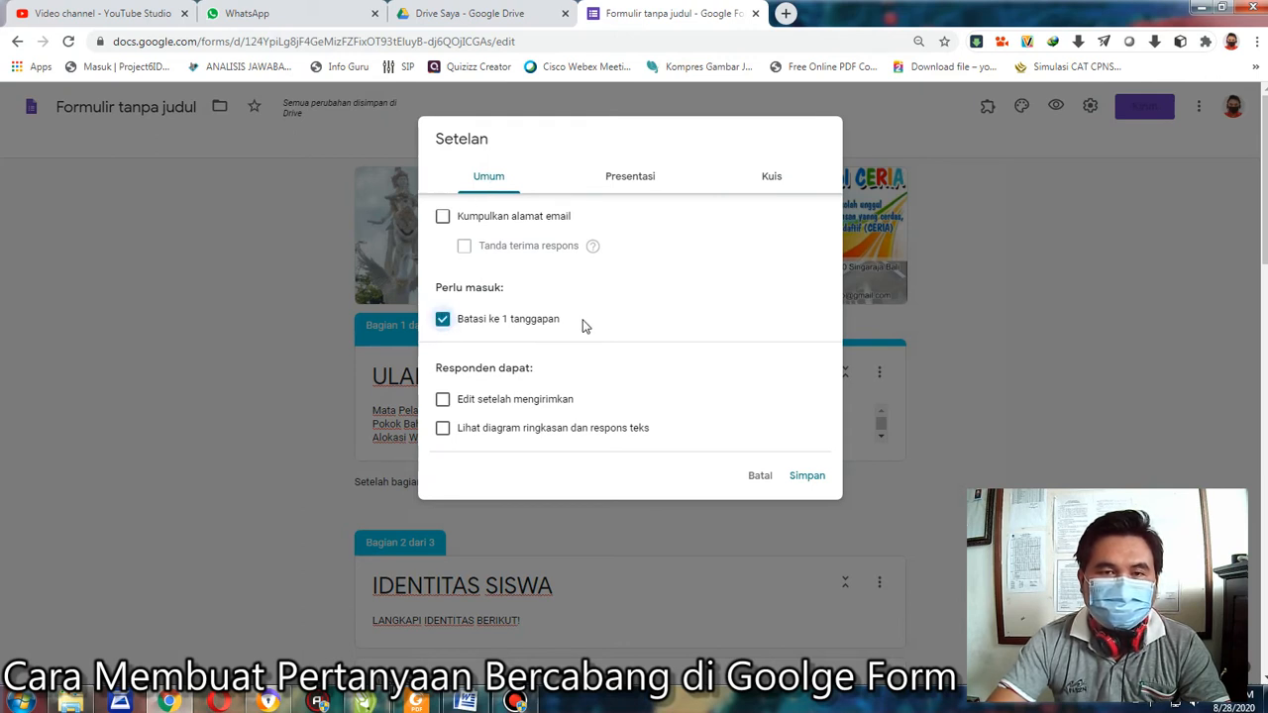
Step: Set the confirmation message in the presentation settings to "Terima Kasih Sudah Mengerjakan Tes Ulangan Harian"
{"action": "left_click", "coordinate": [639, 181]}
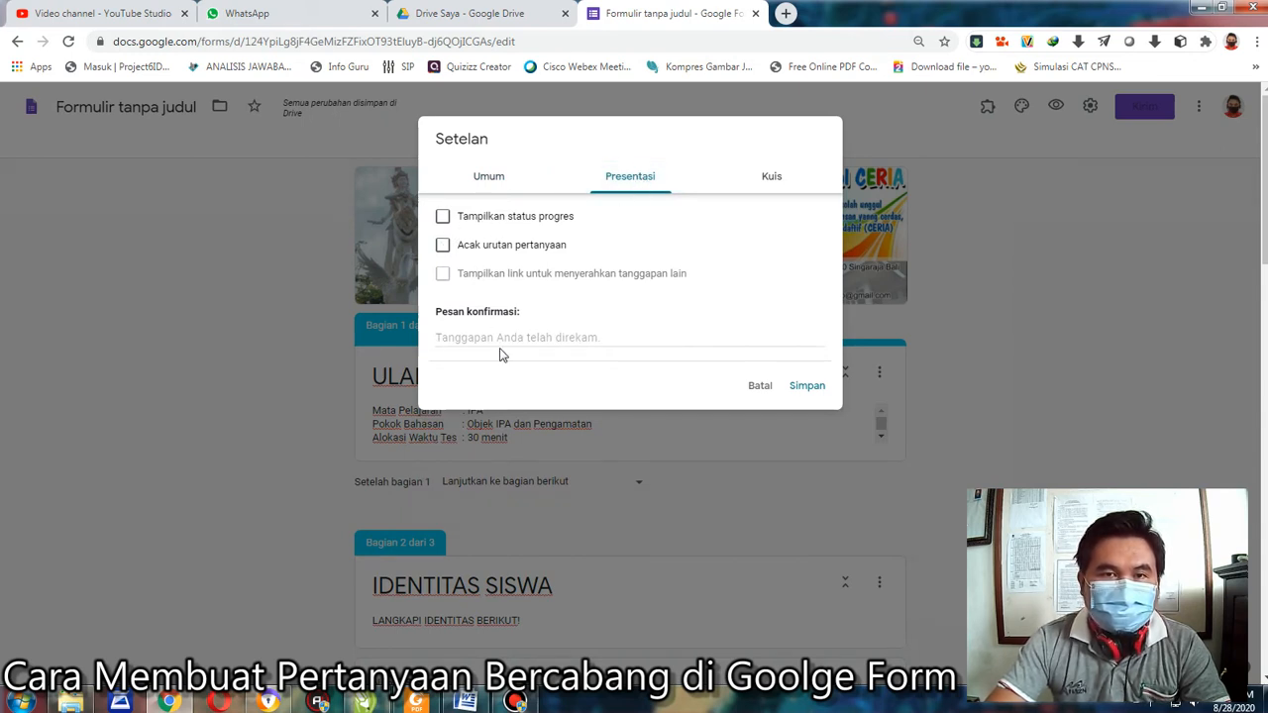
{"action": "left_click", "coordinate": [458, 340]}
{"action": "type", "text": "T"}
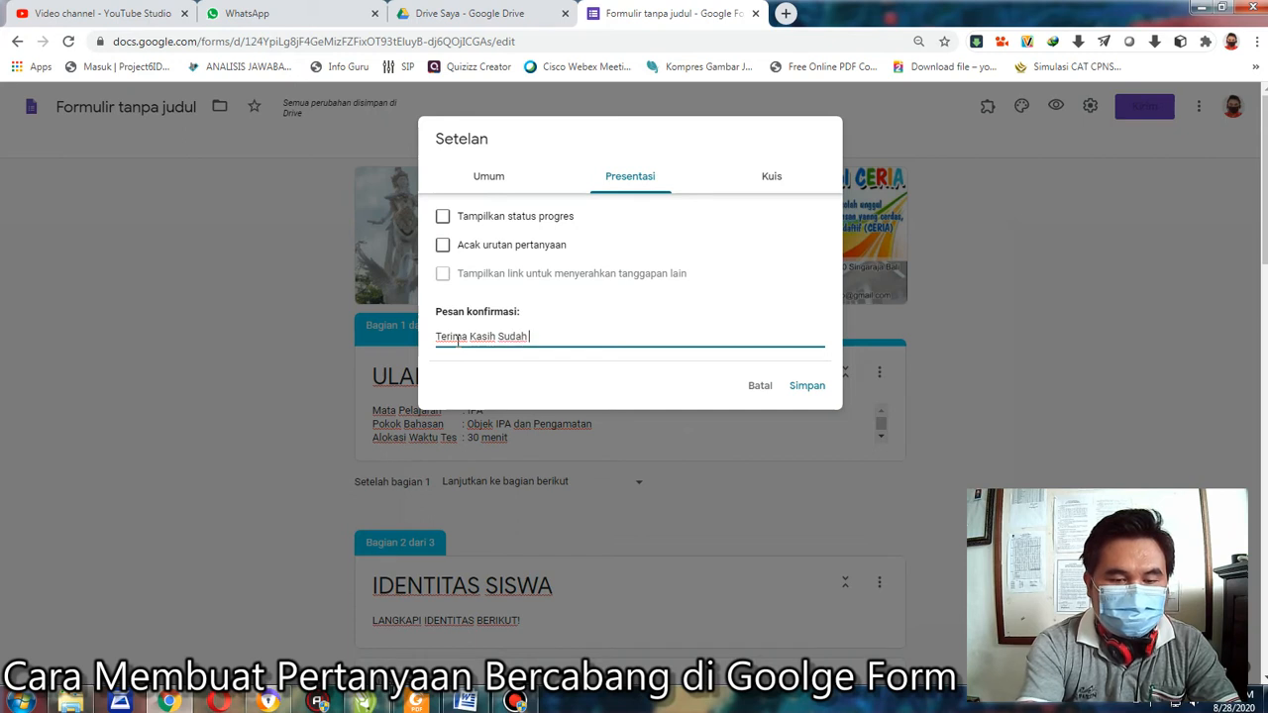
{"action": "type", "text": "erima Kasih Sudah Mengerjakan "}
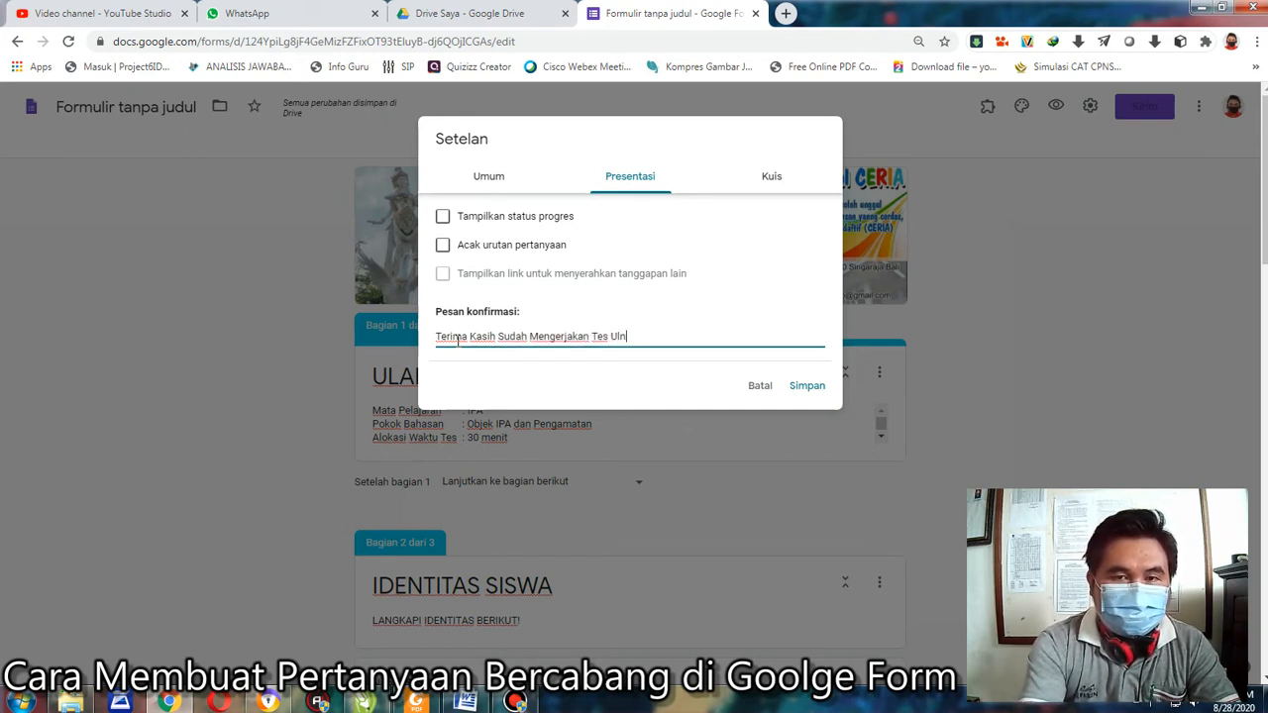
{"action": "type", "text": "Tes Ulangan Harian"}
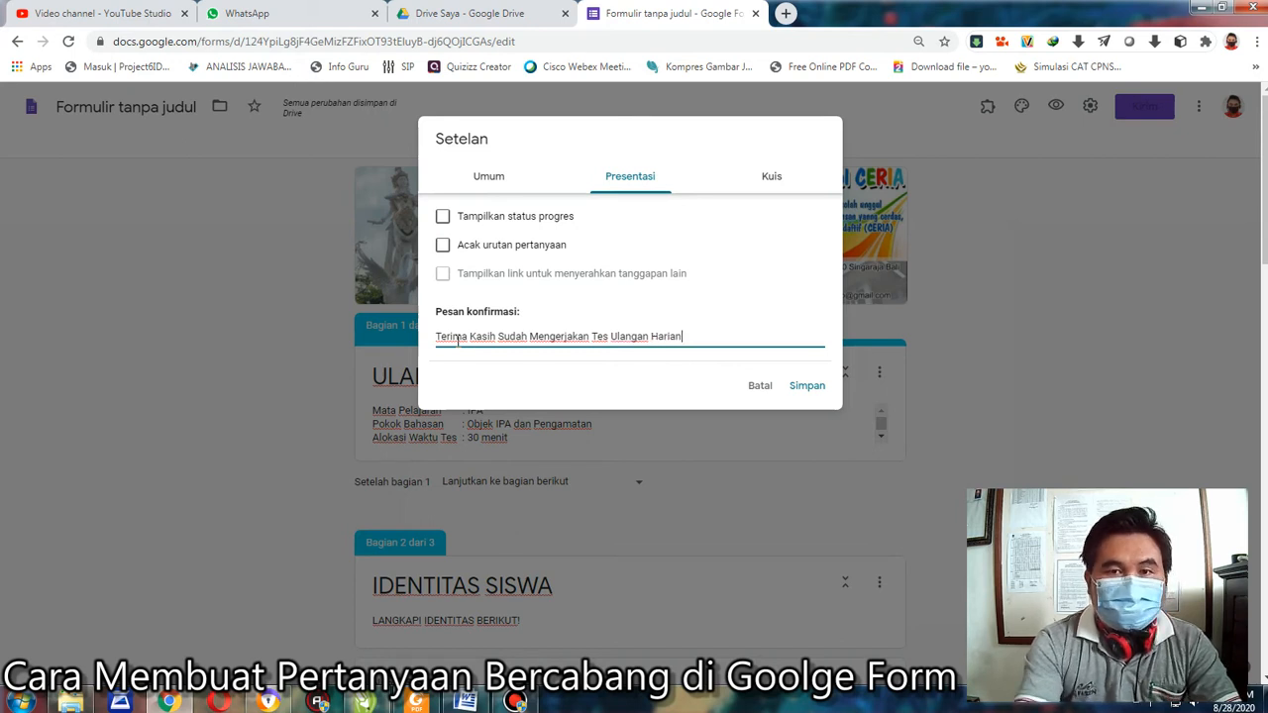
Step: Turn the form into a quiz (Jadikan ini sebagai kuis) and save the settings
{"action": "left_click", "coordinate": [778, 182]}
{"action": "left_click", "coordinate": [455, 219]}
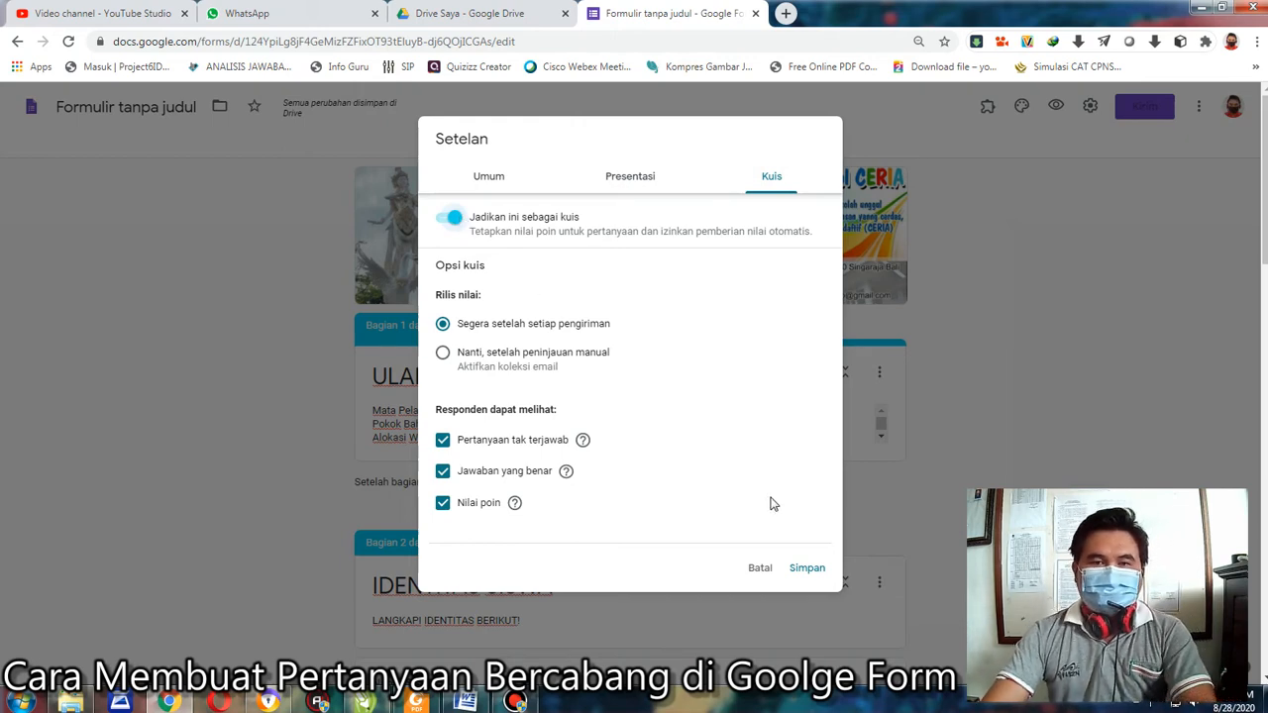
{"action": "left_click", "coordinate": [809, 569]}
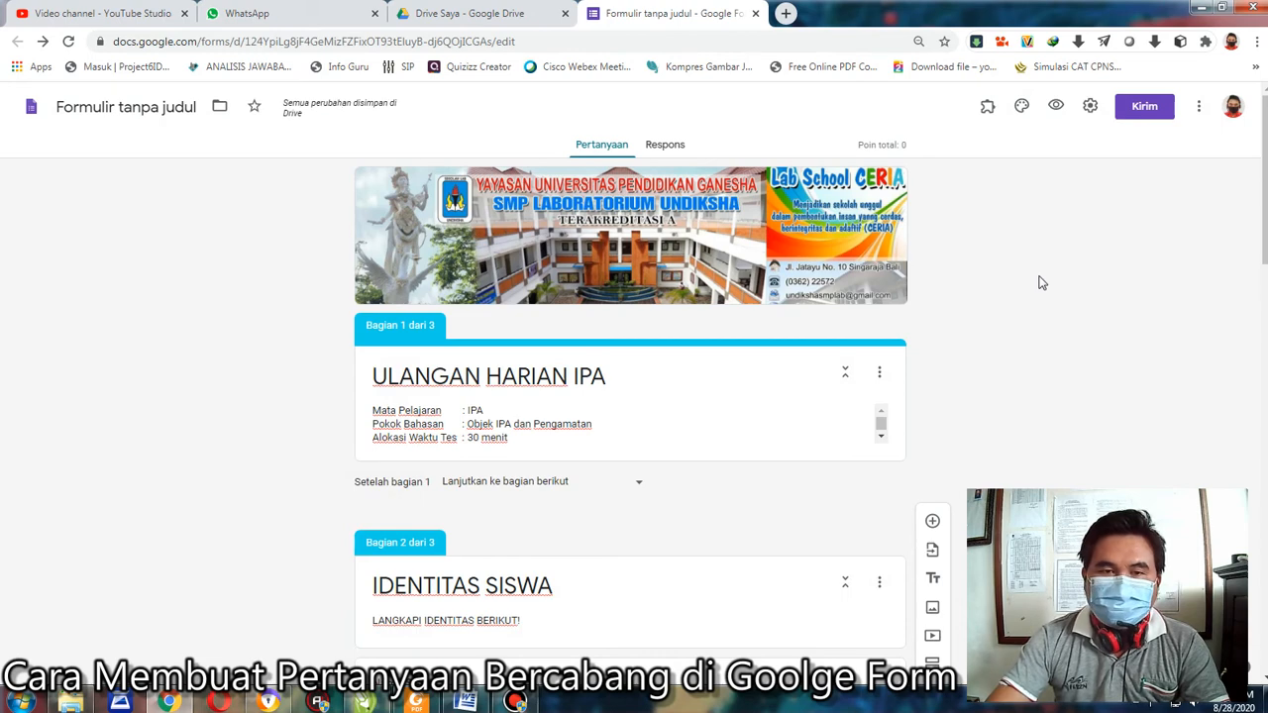
Step: Set the answer key of the first besaran pokok question to "Panjang, massa dan waktu", worth 100 points
{"action": "scroll", "coordinate": [1039, 281], "scroll_direction": "down", "scroll_amount": 15}
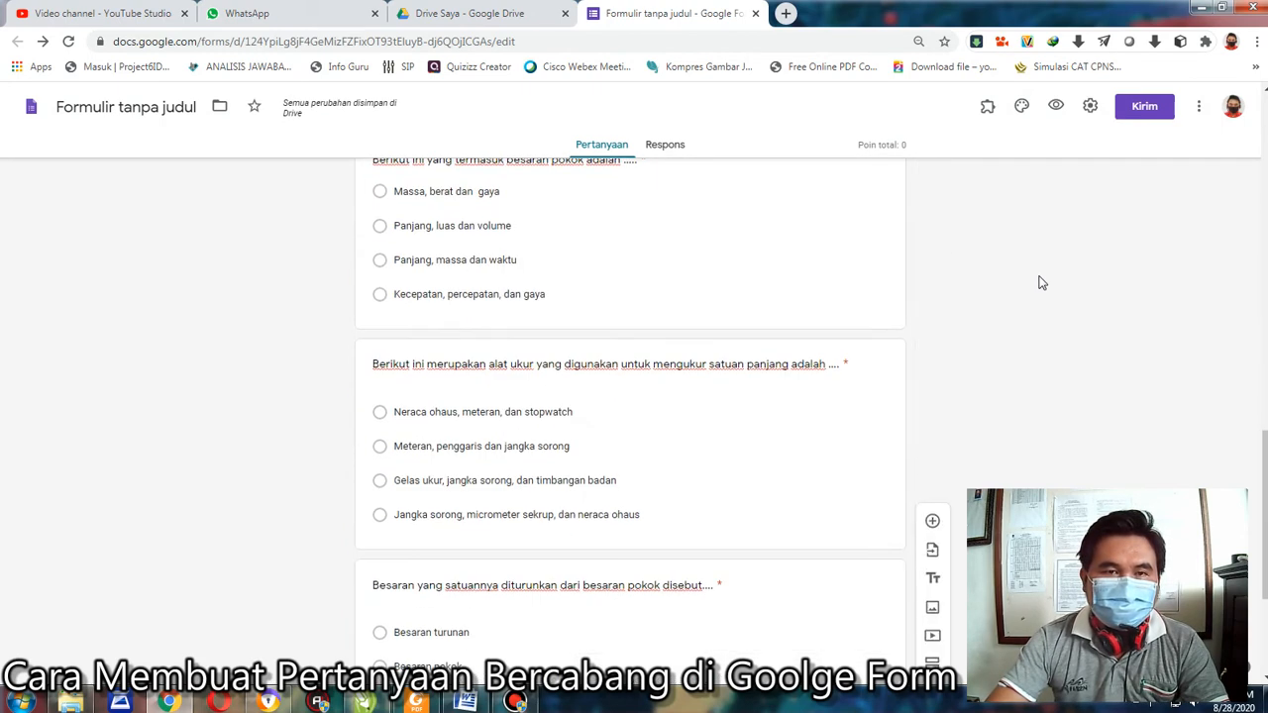
{"action": "scroll", "coordinate": [717, 249], "scroll_direction": "up", "scroll_amount": 3}
{"action": "left_click", "coordinate": [723, 349]}
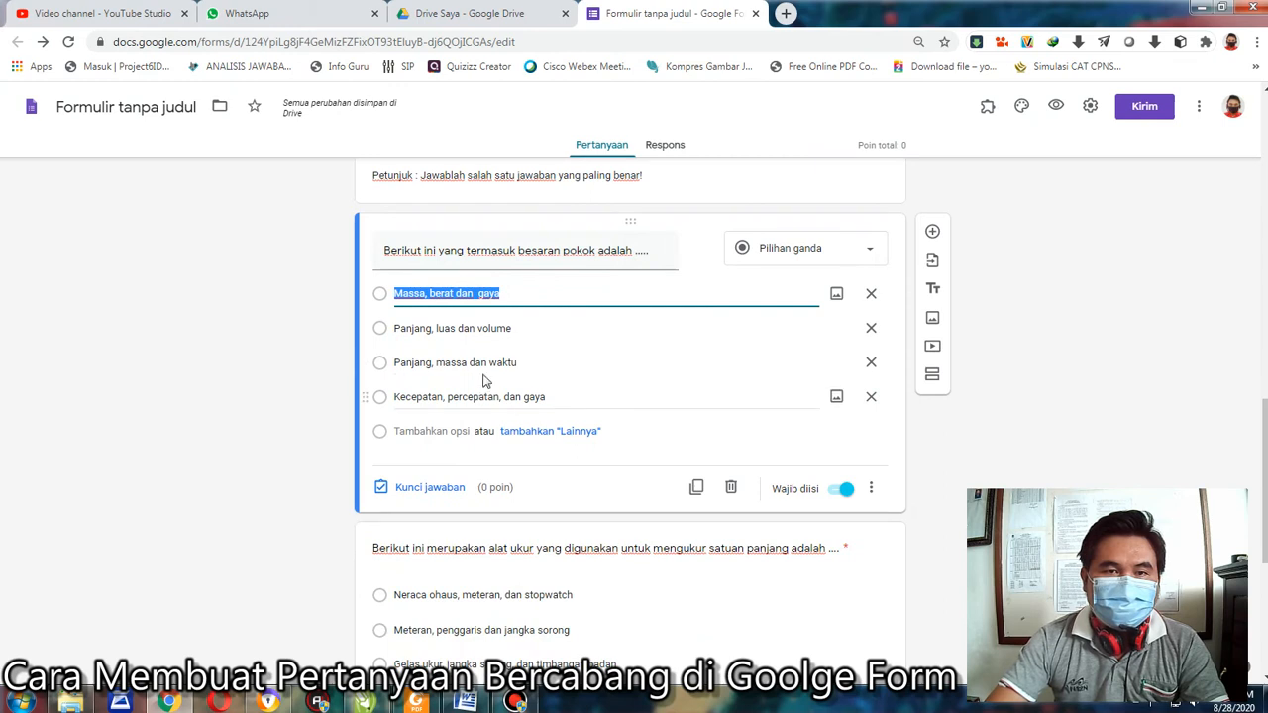
{"action": "left_click", "coordinate": [424, 489]}
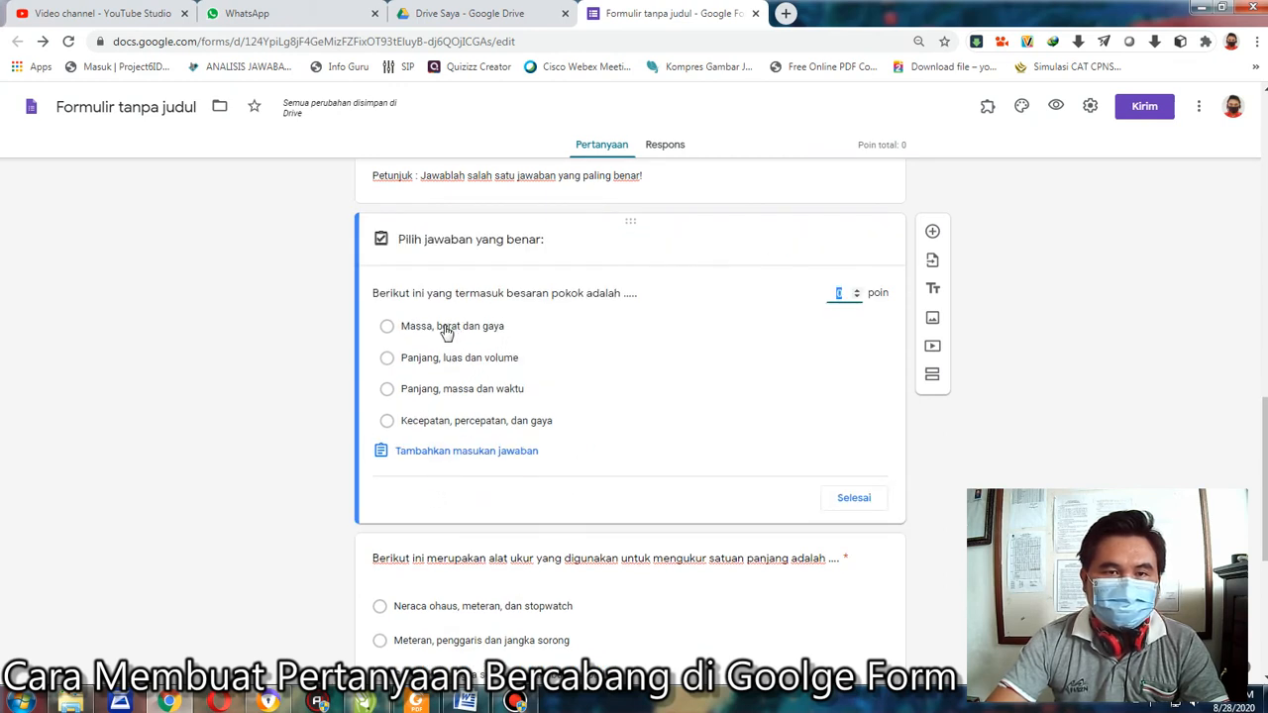
{"action": "left_click", "coordinate": [387, 389]}
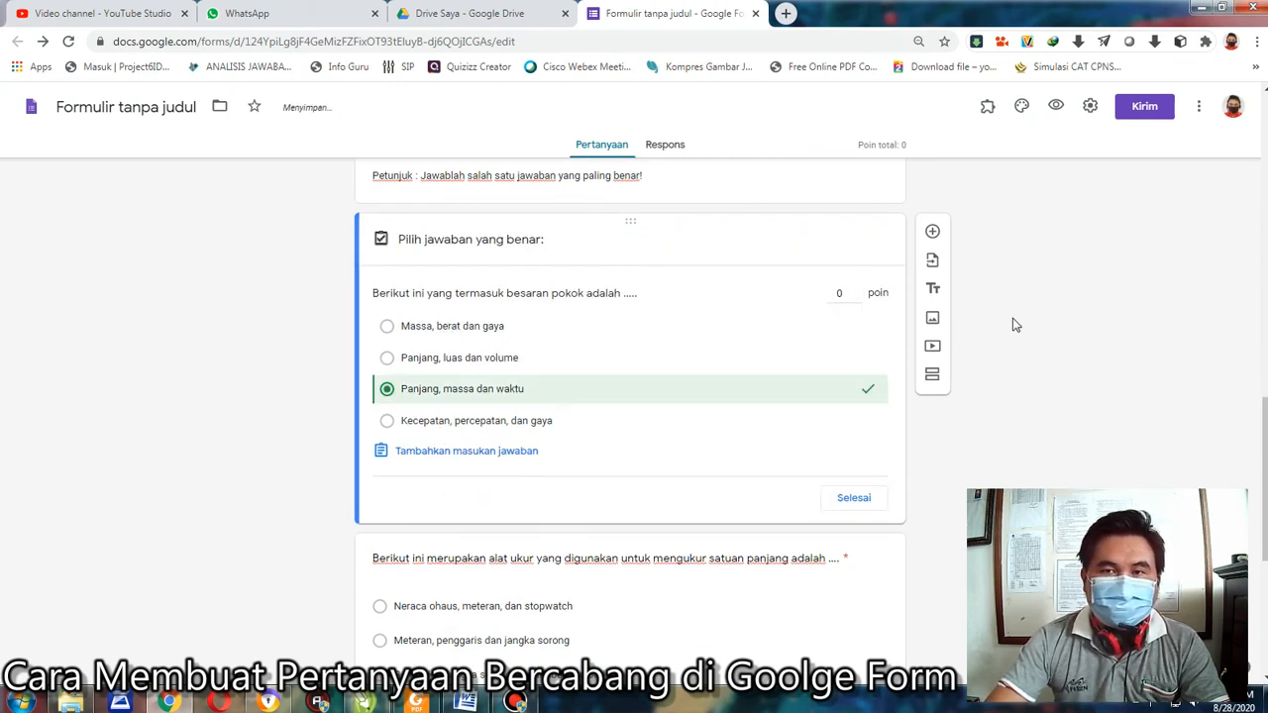
{"action": "left_click", "coordinate": [840, 291]}
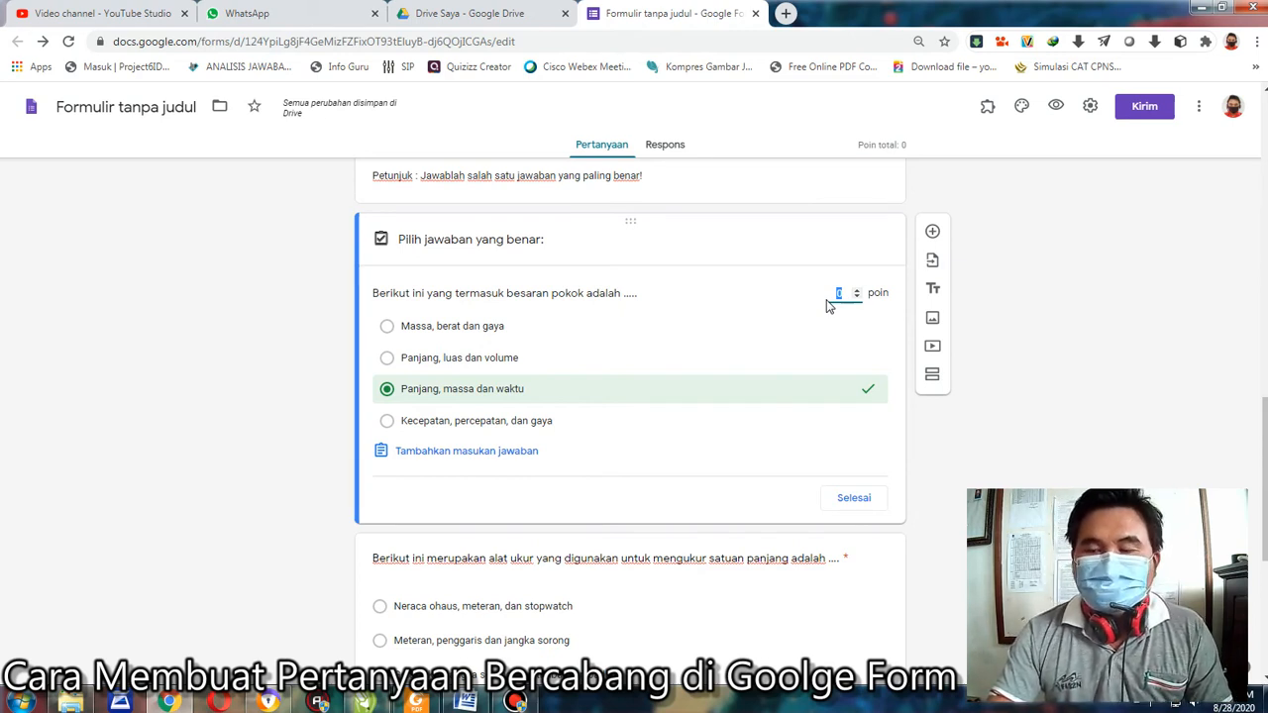
{"action": "type", "text": "100"}
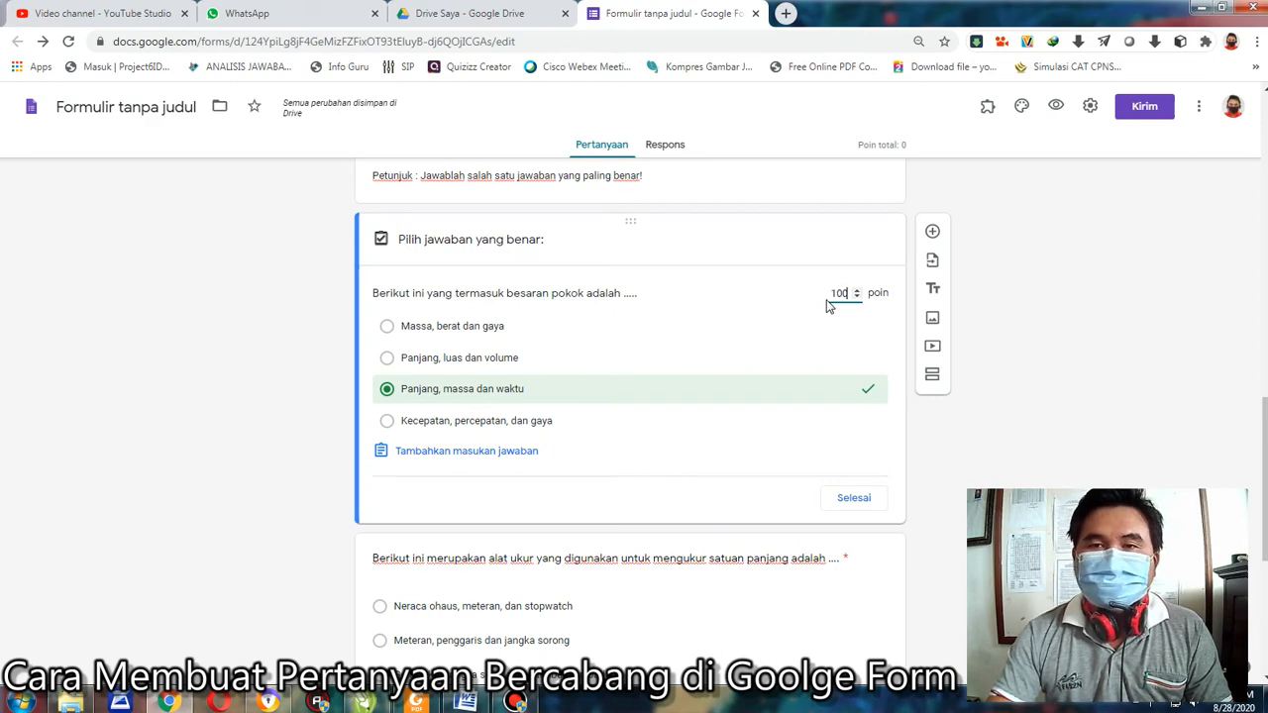
{"action": "left_click", "coordinate": [849, 500]}
Step: Set the answer key of the alat ukur question to "Meteran, penggaris dan jangka sorong", worth 100 points
{"action": "scroll", "coordinate": [751, 363], "scroll_direction": "down", "scroll_amount": 4}
{"action": "left_click", "coordinate": [676, 243]}
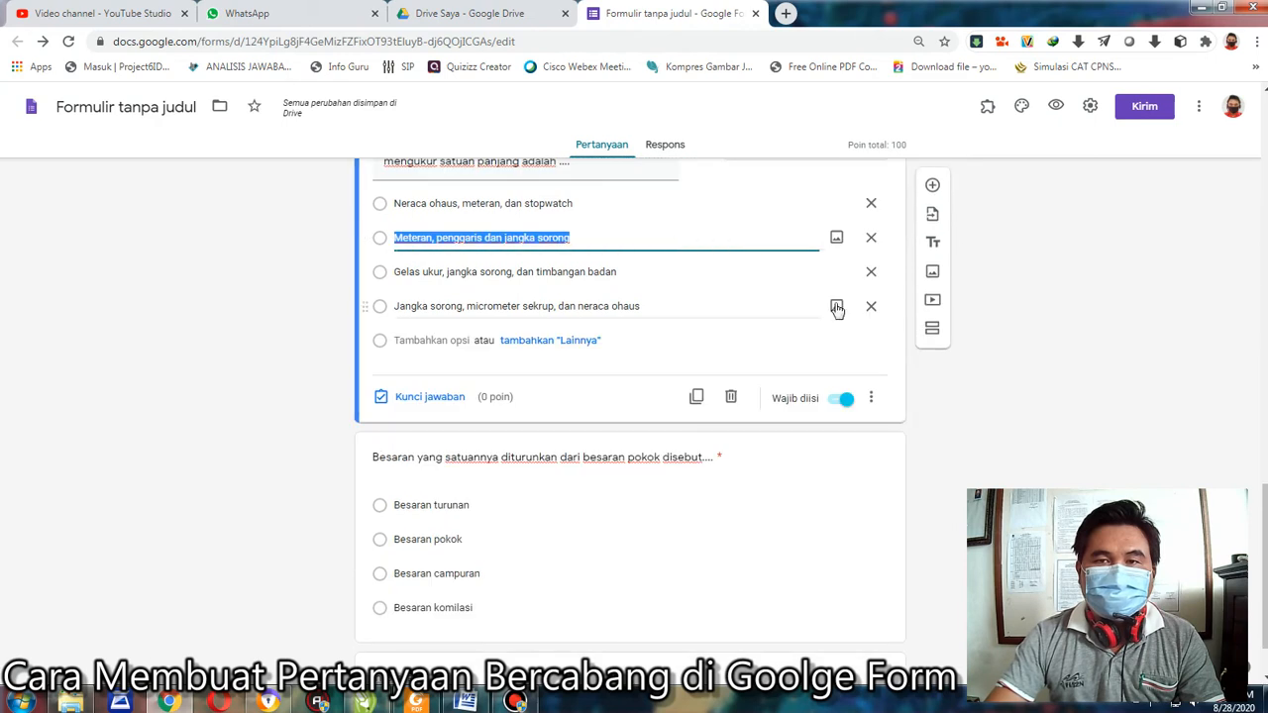
{"action": "left_click", "coordinate": [428, 397]}
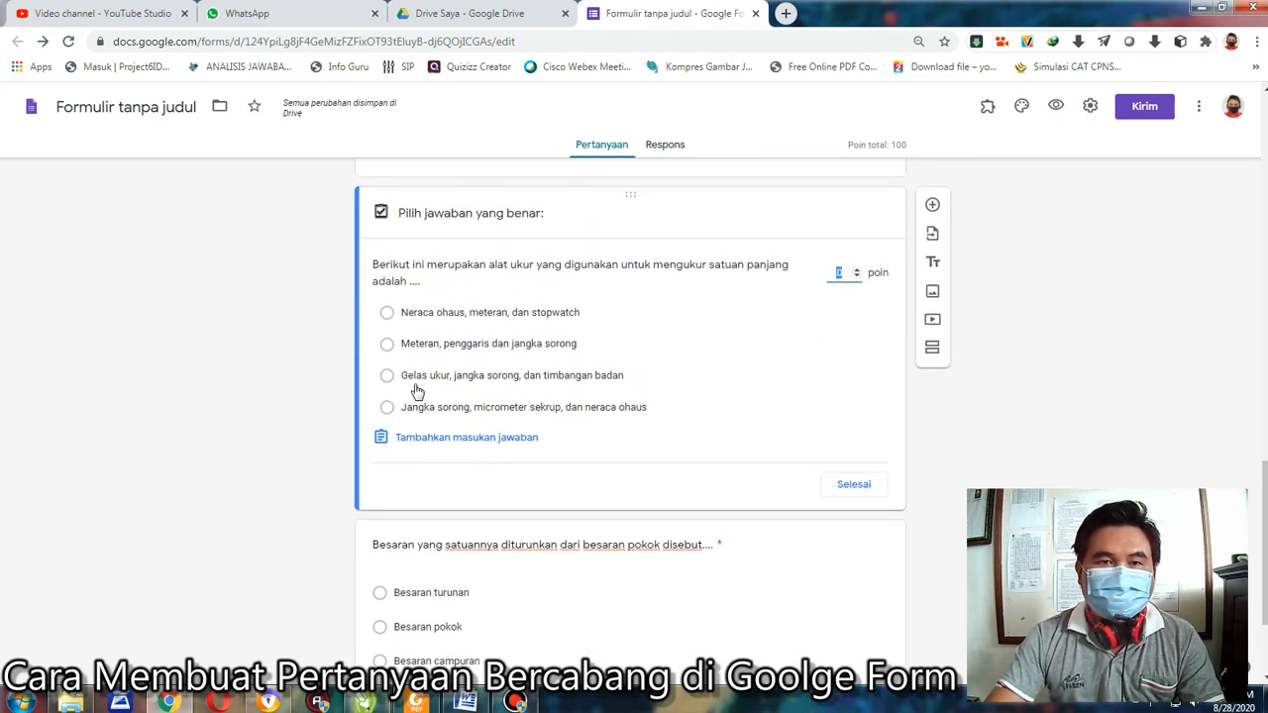
{"action": "left_click", "coordinate": [436, 349]}
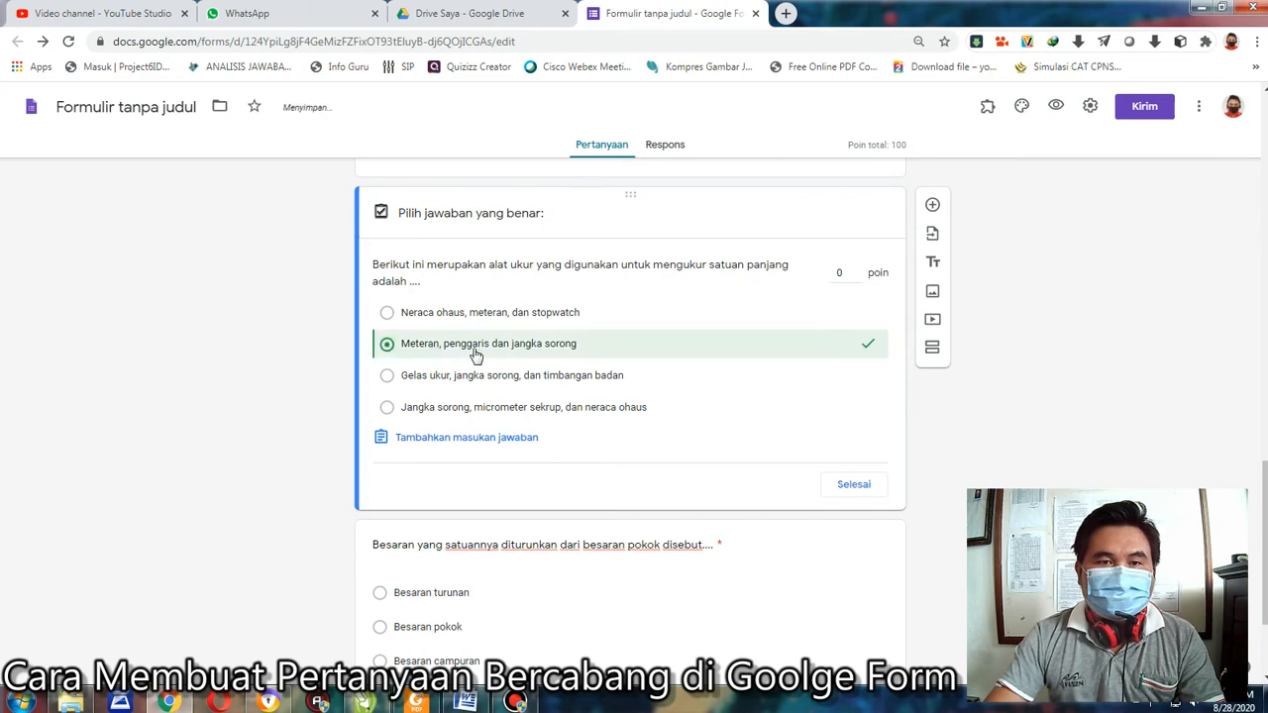
{"action": "left_click", "coordinate": [839, 273]}
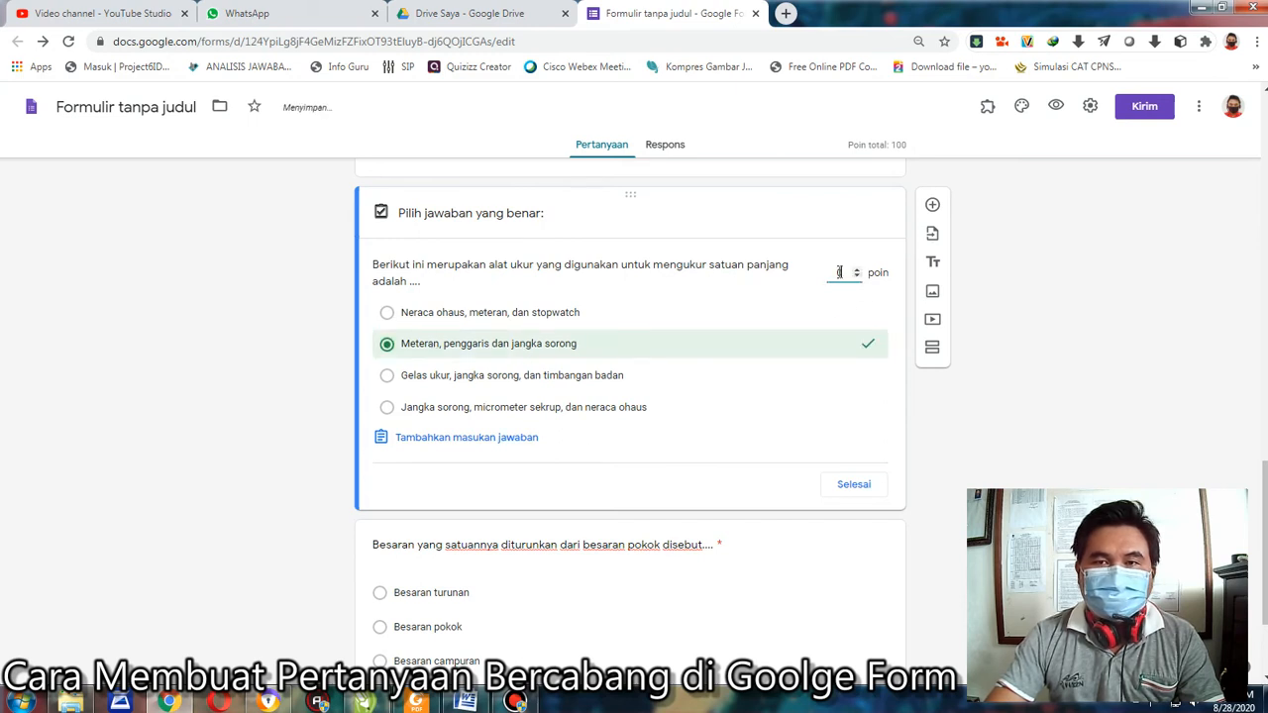
{"action": "left_click", "coordinate": [854, 485]}
Step: Set the answer key of the "Besaran yang satuannya diturunkan" question to "Besaran turunan", worth 99 points
{"action": "scroll", "coordinate": [674, 416], "scroll_direction": "down", "scroll_amount": 1}
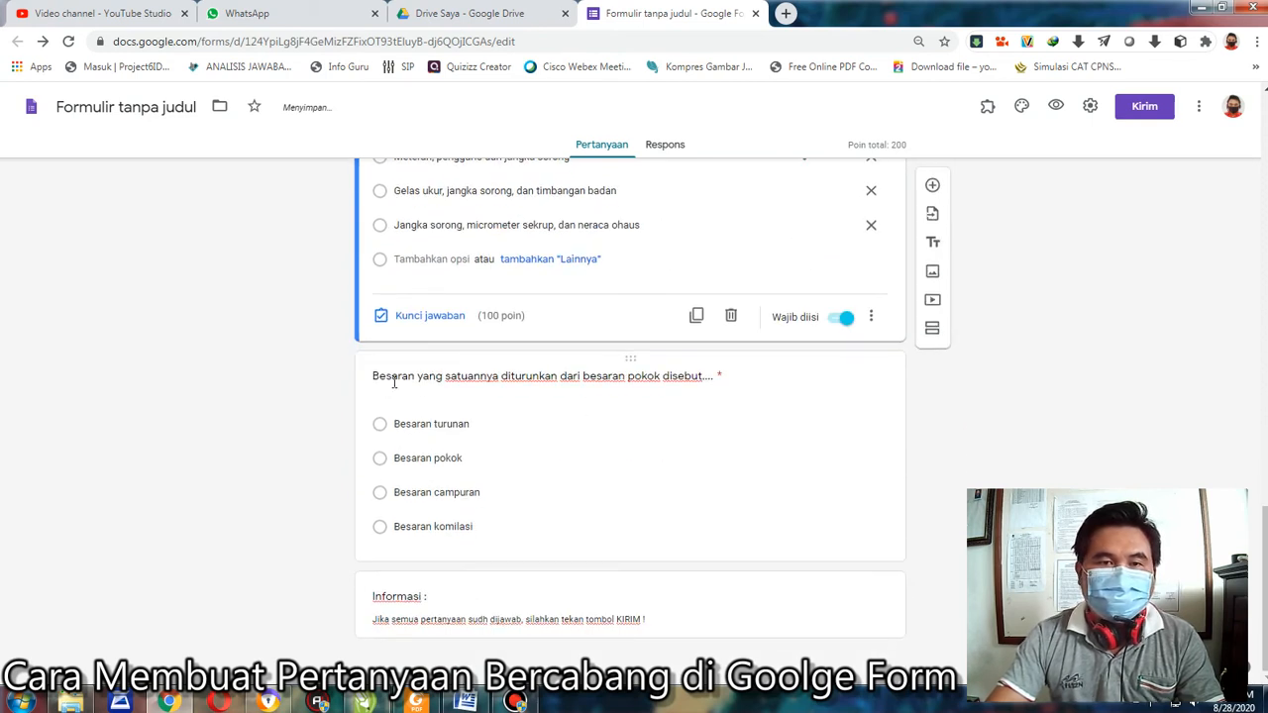
{"action": "left_click", "coordinate": [599, 416]}
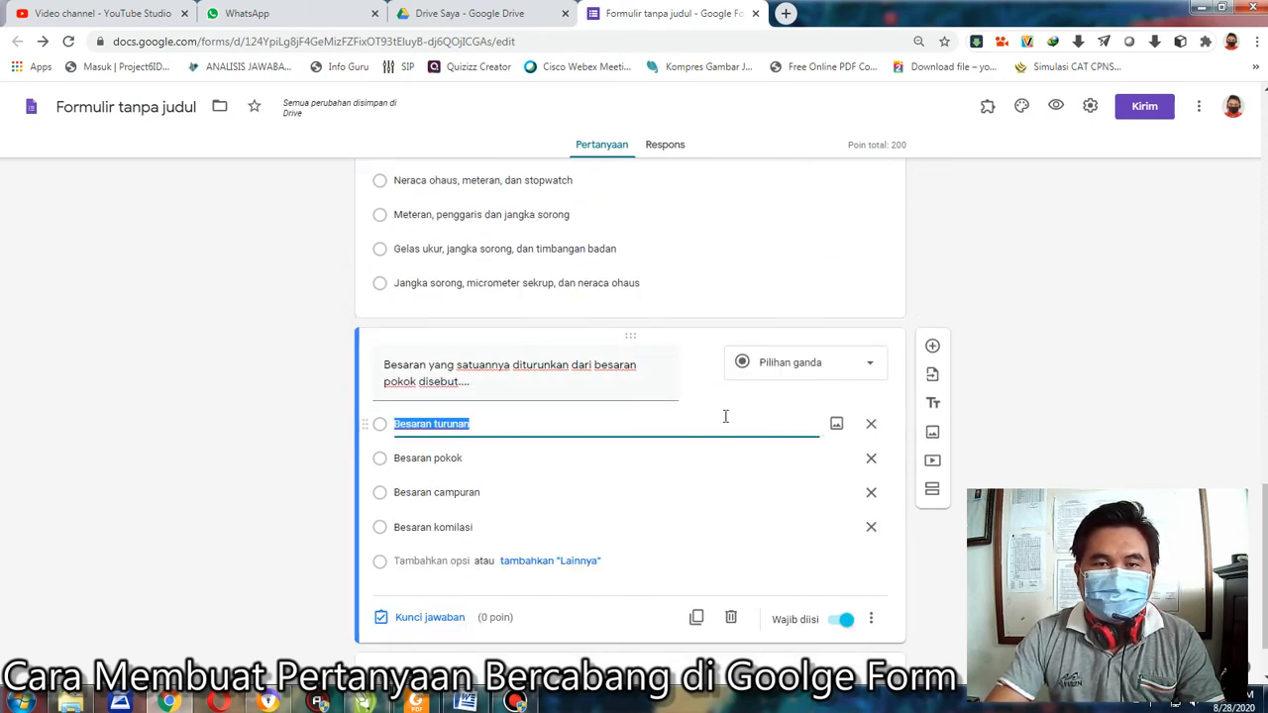
{"action": "left_click", "coordinate": [406, 622]}
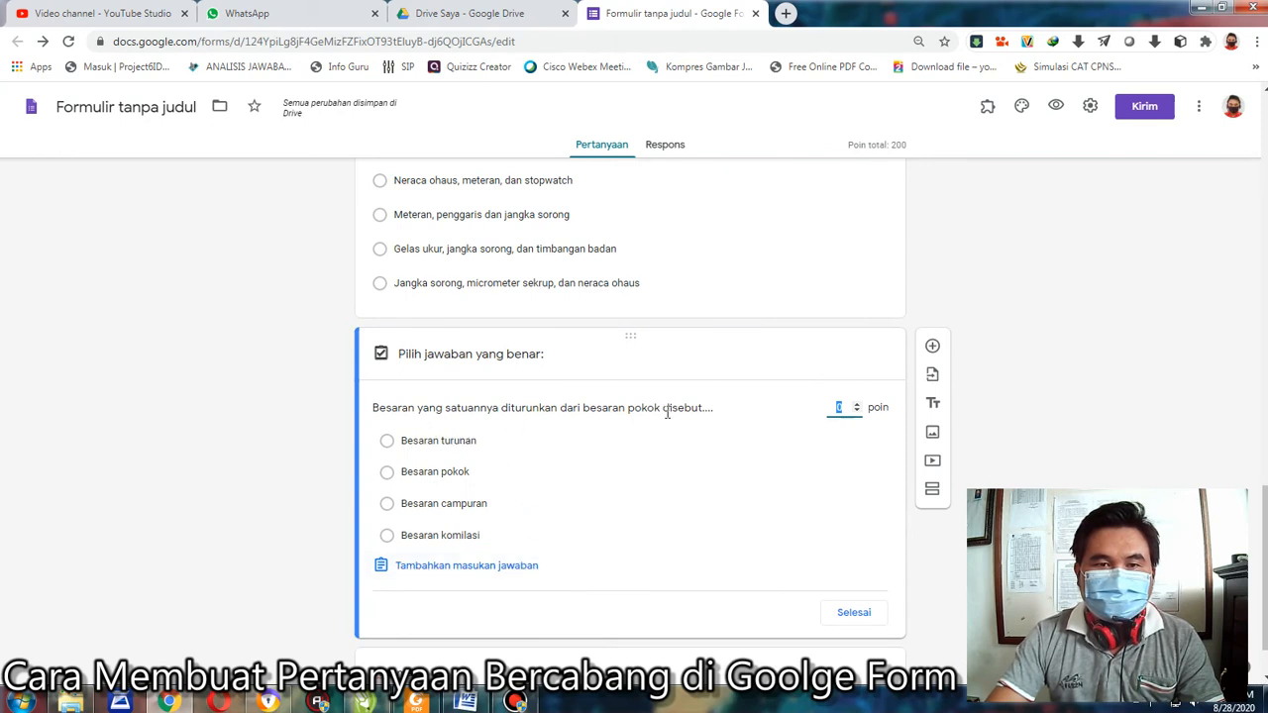
{"action": "left_click", "coordinate": [386, 448]}
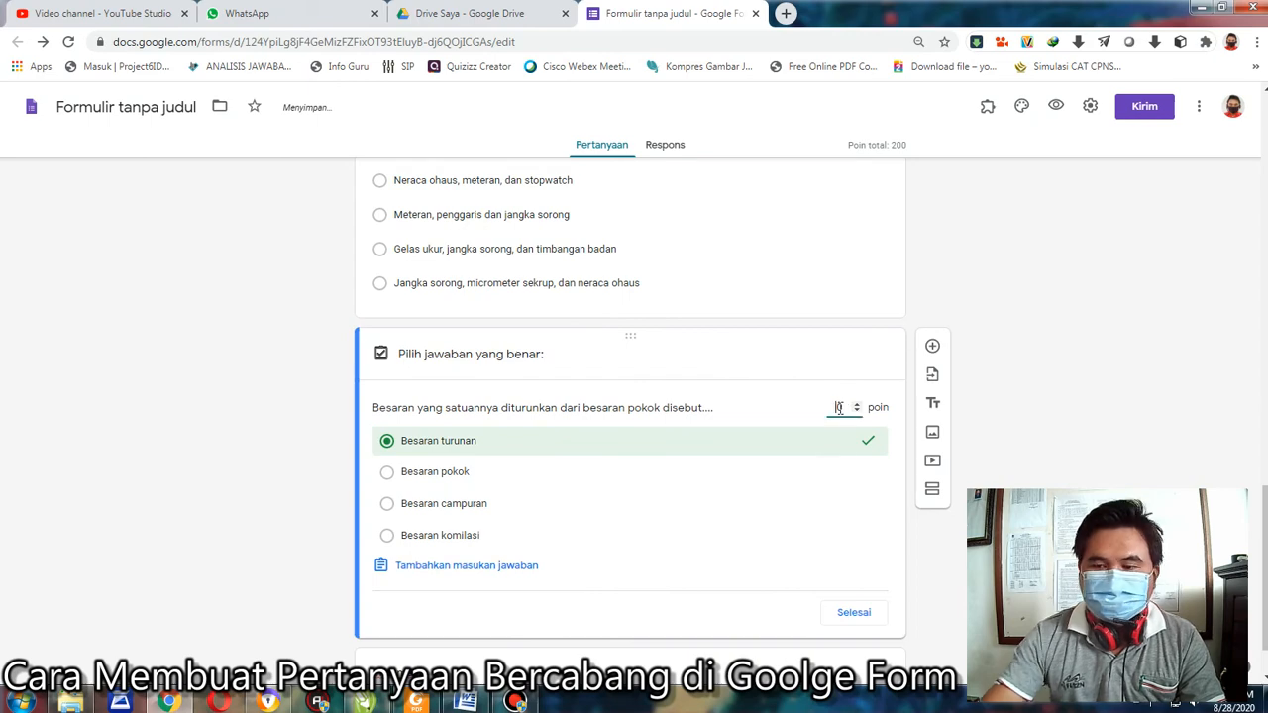
{"action": "scroll", "coordinate": [840, 408], "scroll_direction": "down", "scroll_amount": 1}
{"action": "left_click", "coordinate": [848, 537]}
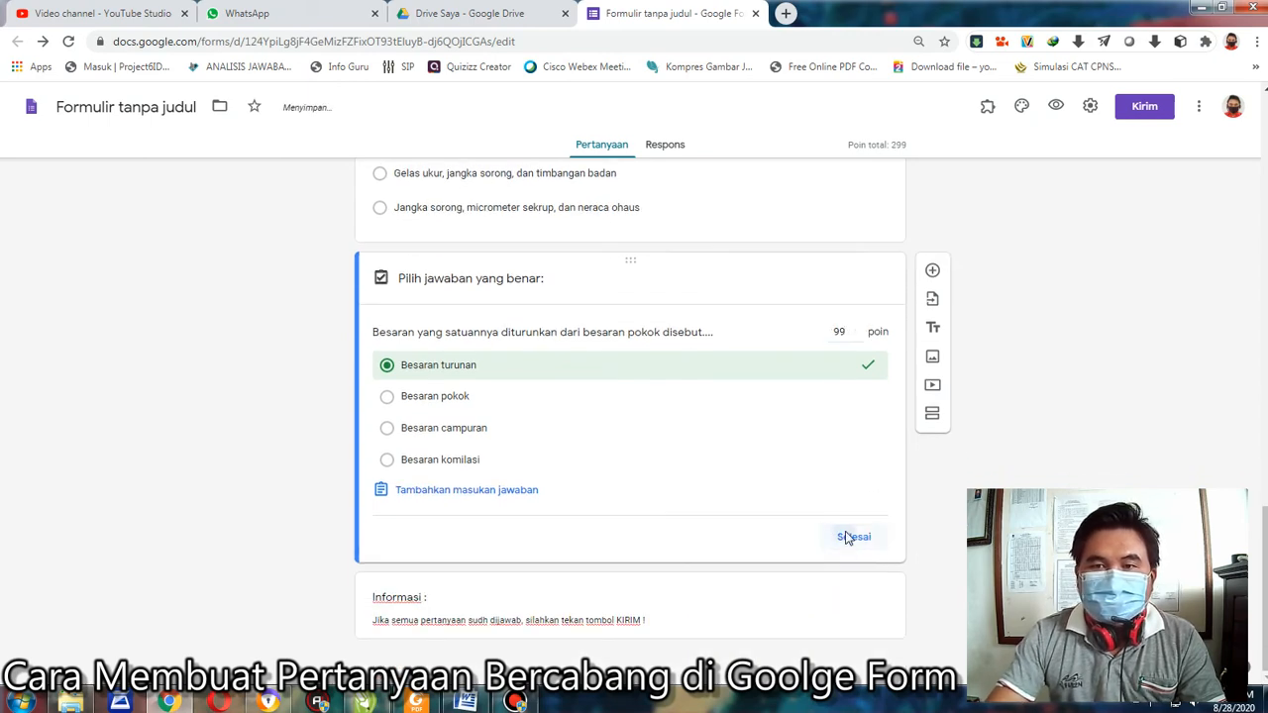
Step: Open the form's preview and advance from the opening section to the IDENTITAS SISWA section
{"action": "scroll", "coordinate": [1007, 353], "scroll_direction": "up", "scroll_amount": 15}
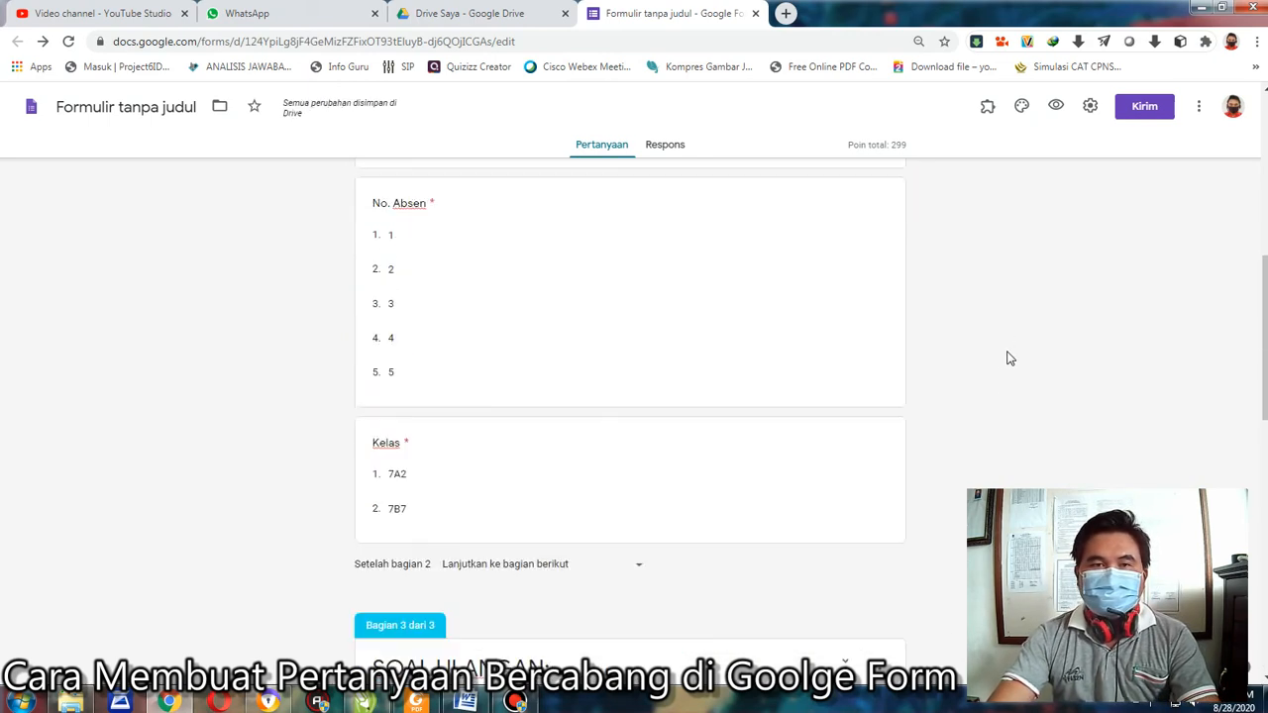
{"action": "scroll", "coordinate": [1009, 357], "scroll_direction": "up", "scroll_amount": 2}
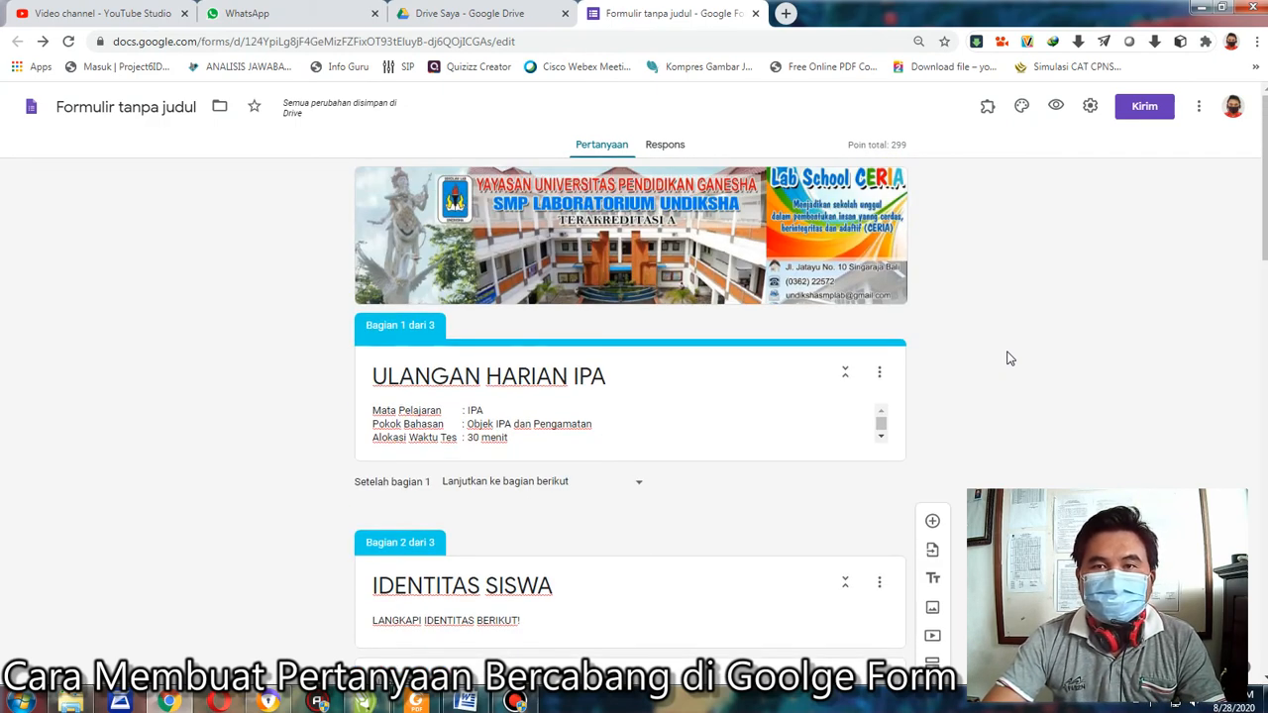
{"action": "left_click", "coordinate": [1058, 110]}
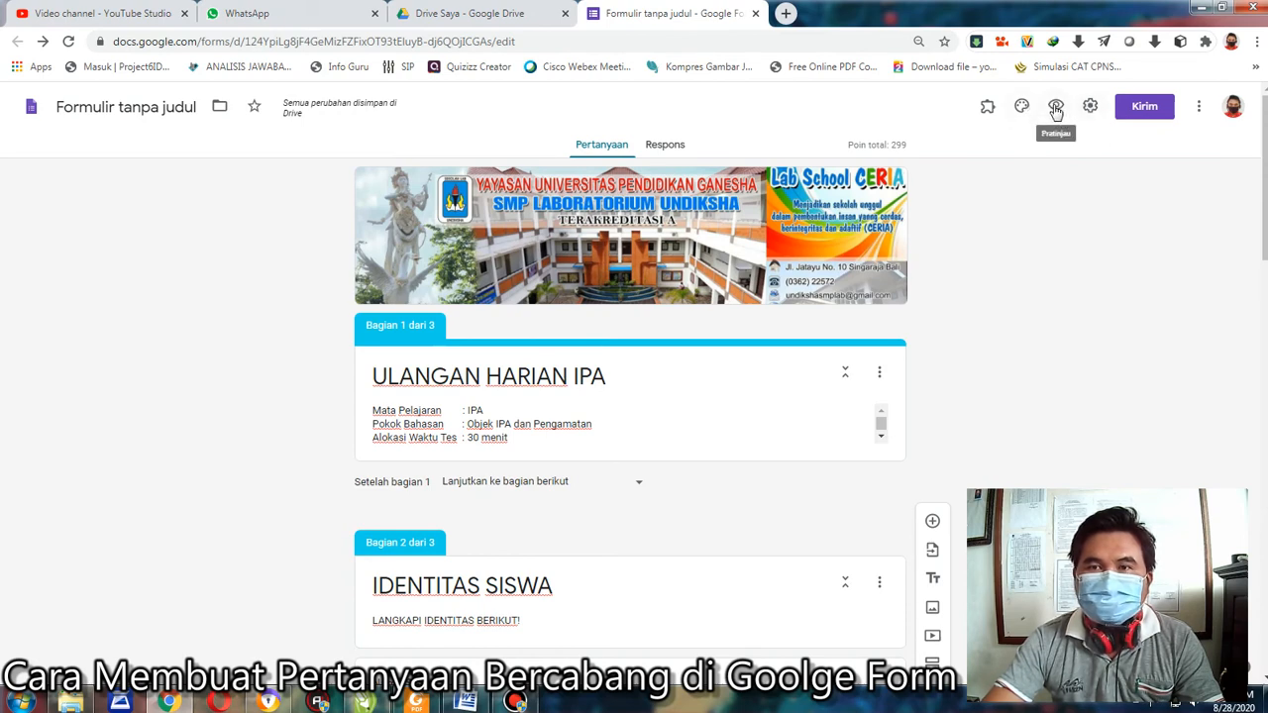
{"action": "left_click", "coordinate": [1056, 109]}
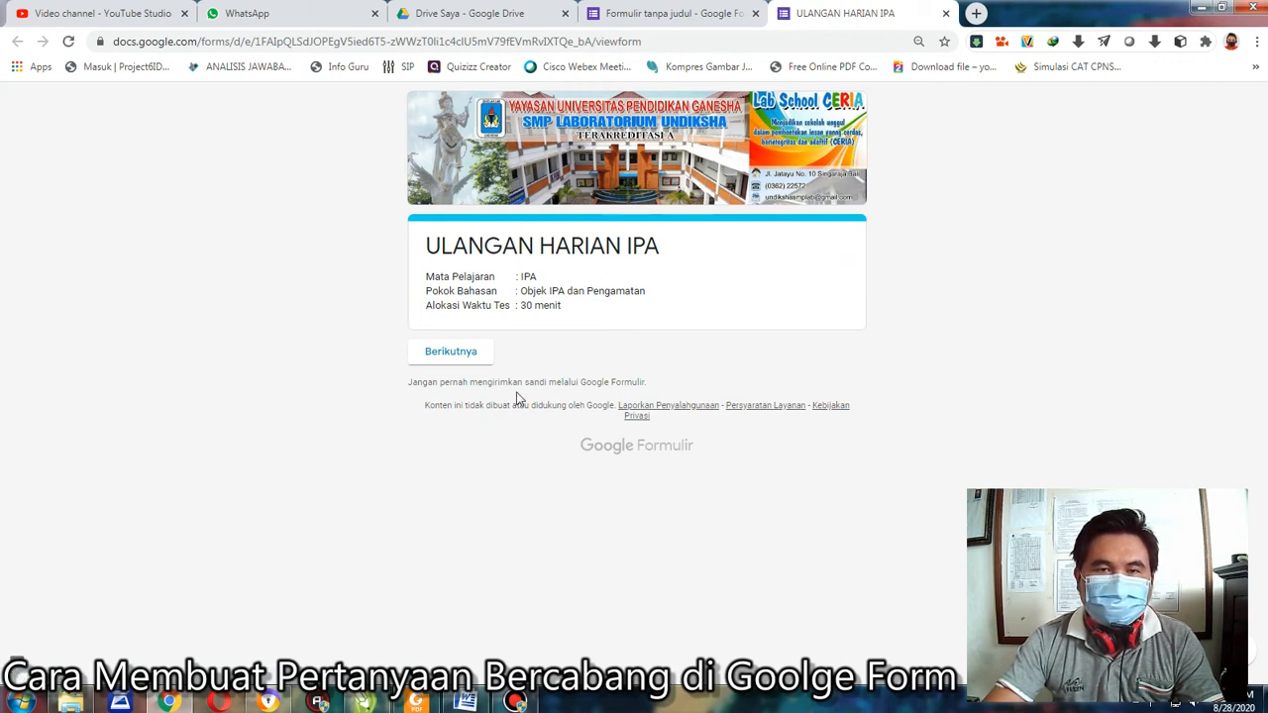
{"action": "left_click", "coordinate": [461, 357]}
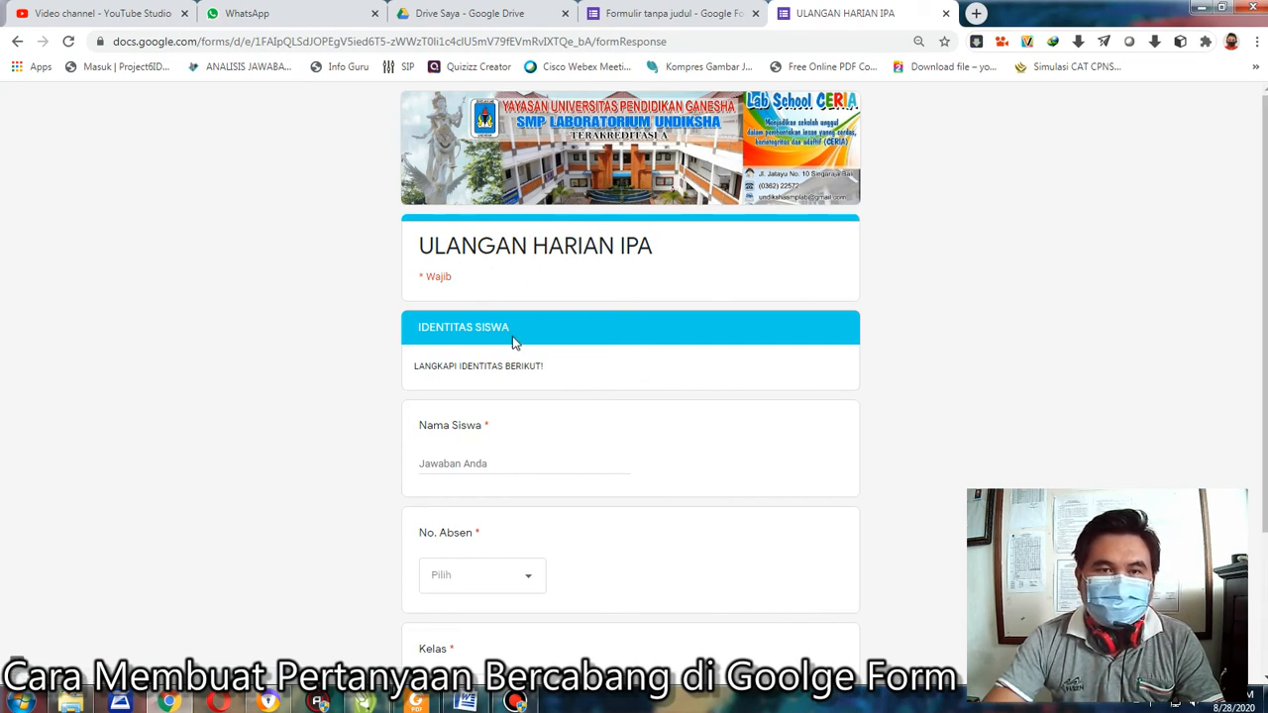
{"action": "scroll", "coordinate": [522, 365], "scroll_direction": "down", "scroll_amount": 2}
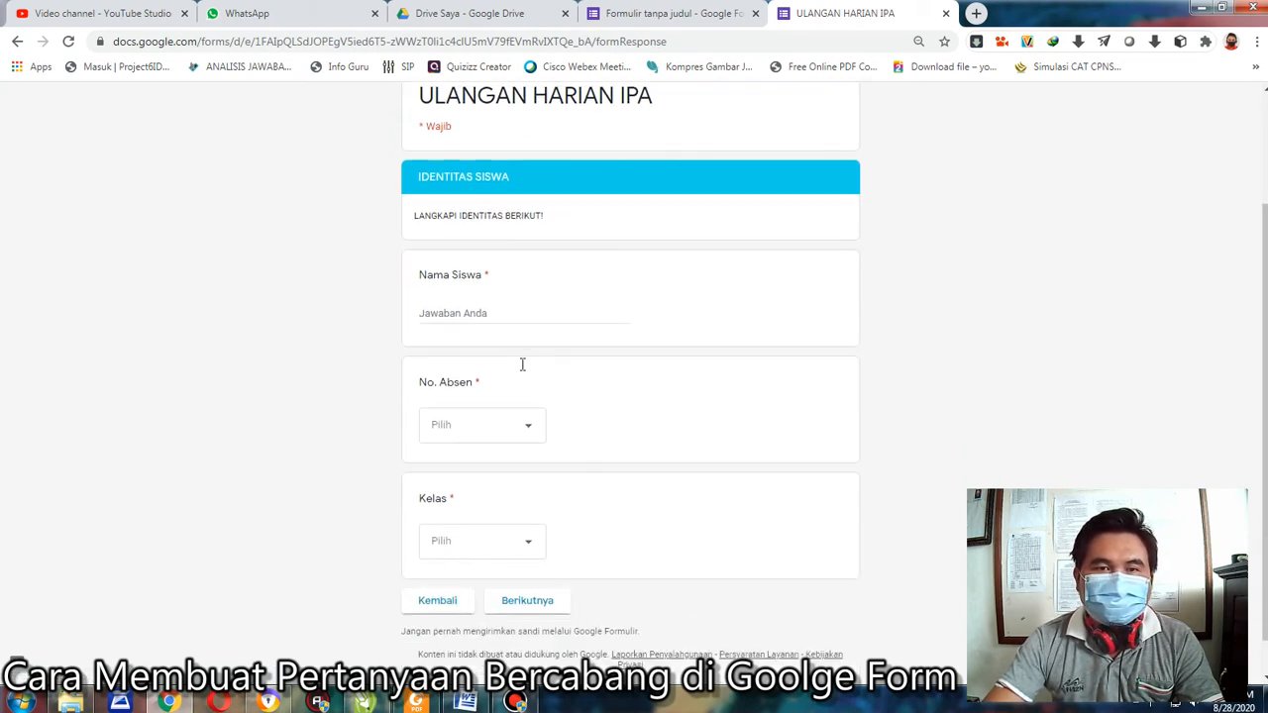
Step: Fill in the student's name, select No. Absen 2 and Kelas 7A2, and advance to the SOAL ULANGAN section
{"action": "left_click", "coordinate": [466, 306]}
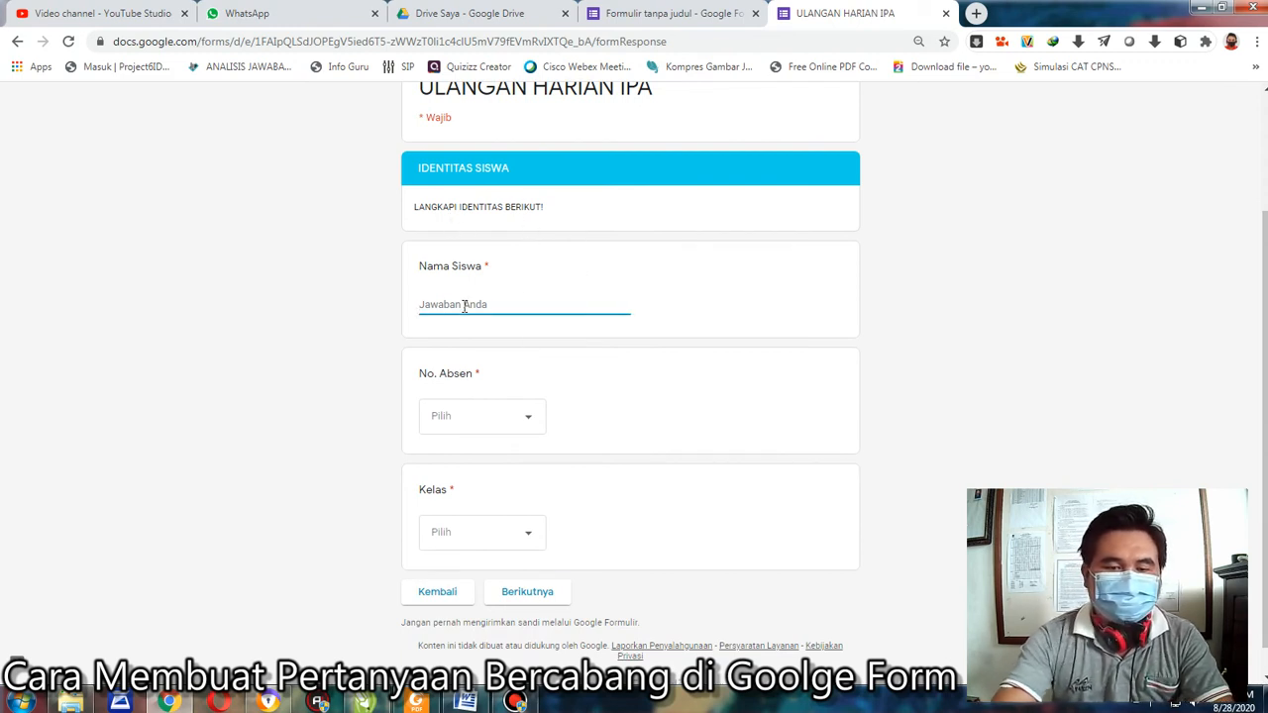
{"action": "type", "text": "K"}
{"action": "key", "text": "BackSpace"}
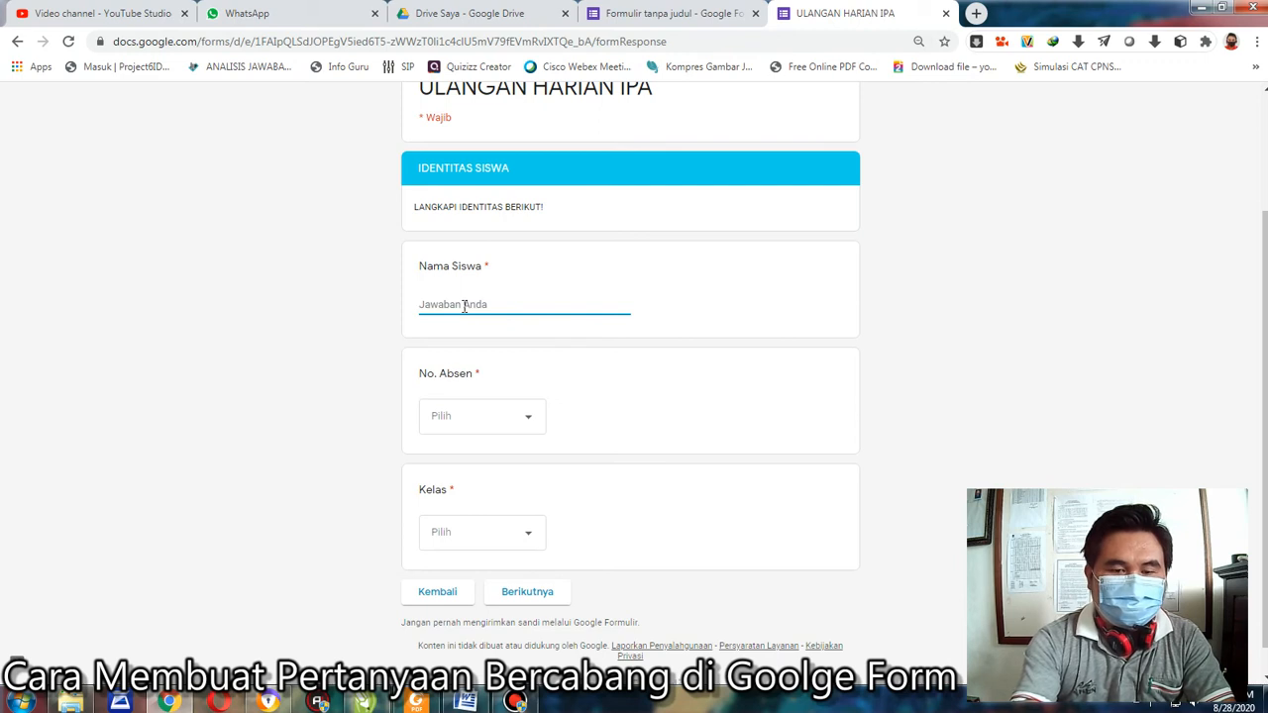
{"action": "type", "text": "Kata Tutor"}
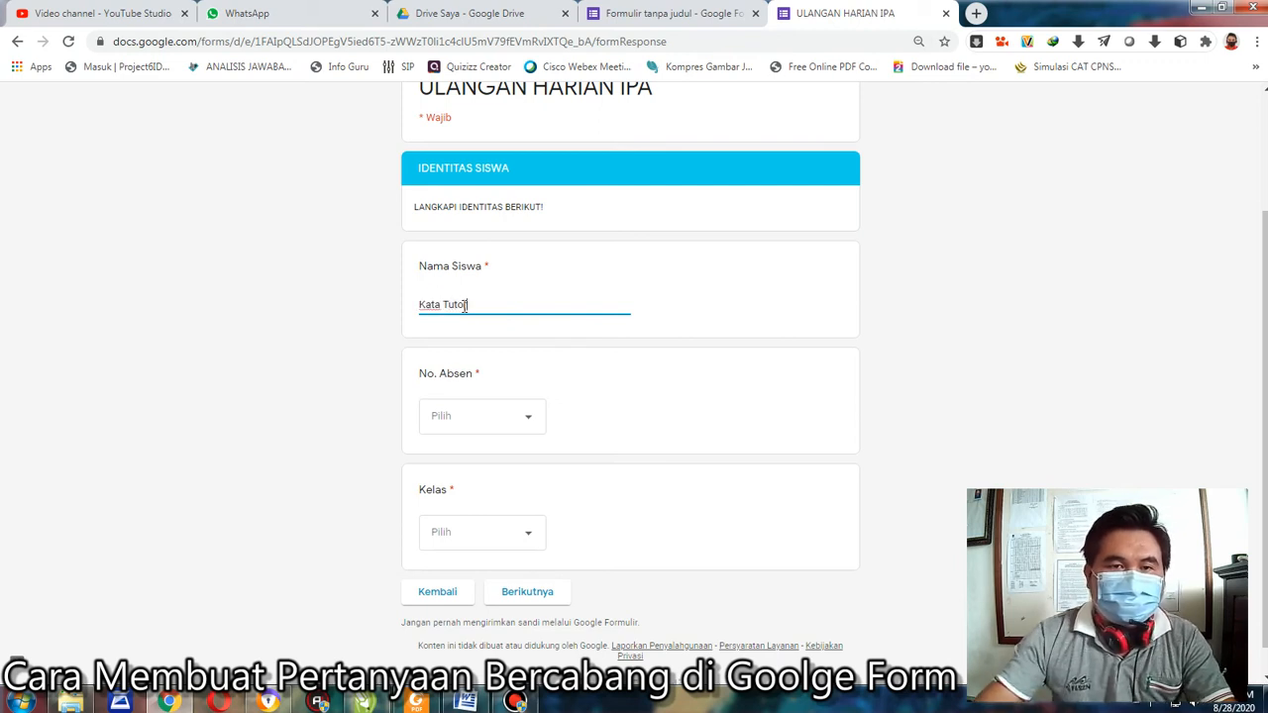
{"action": "left_click", "coordinate": [530, 420]}
{"action": "left_click", "coordinate": [480, 495]}
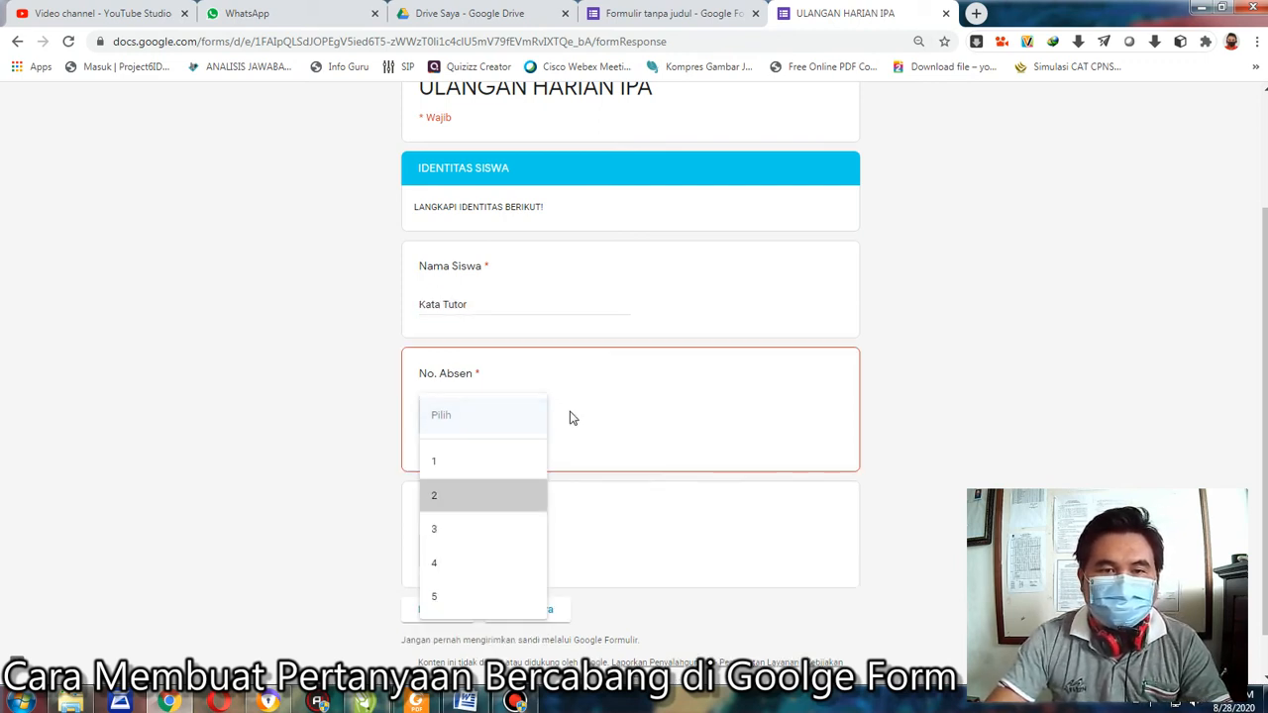
{"action": "left_click", "coordinate": [521, 506]}
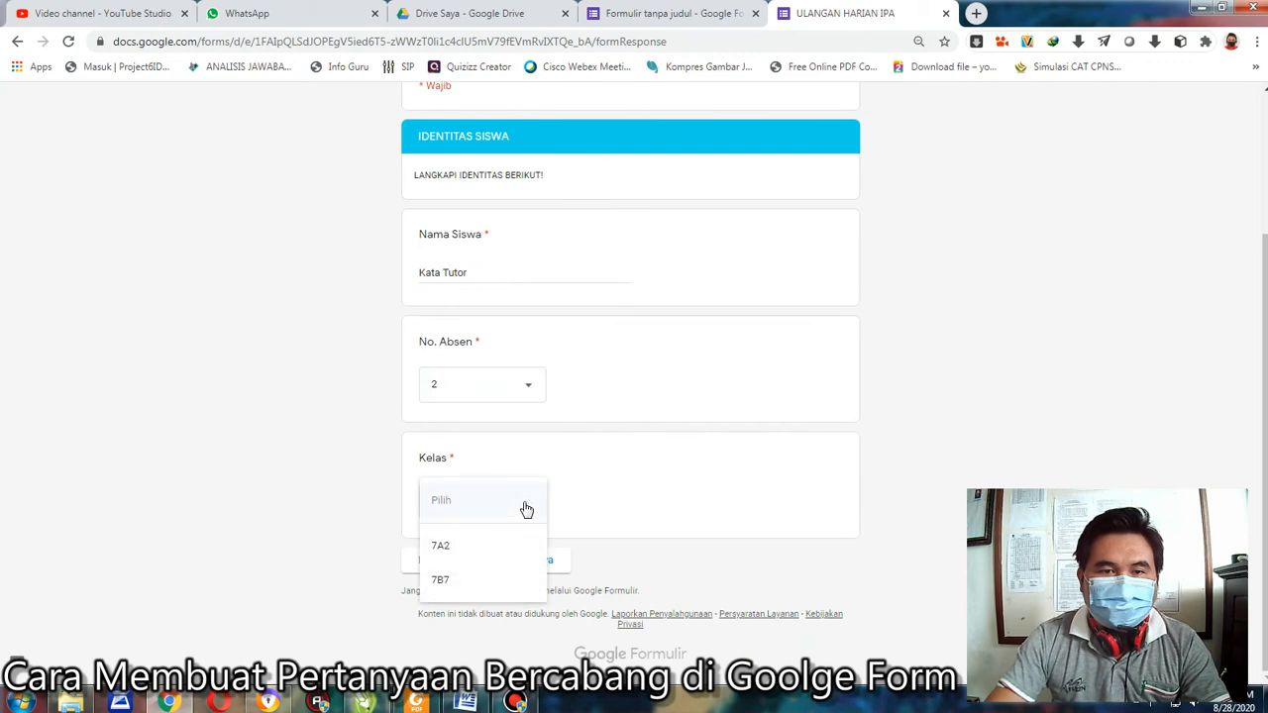
{"action": "left_click", "coordinate": [473, 546]}
{"action": "scroll", "coordinate": [526, 421], "scroll_direction": "up", "scroll_amount": 2}
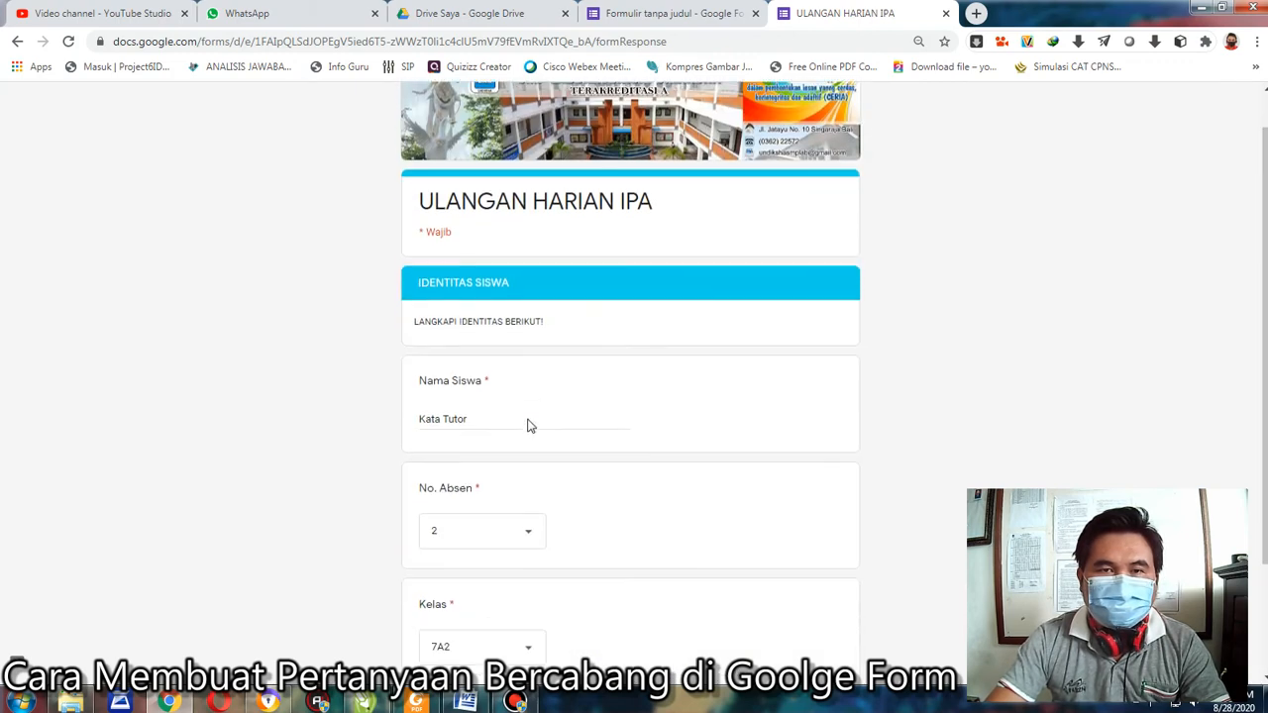
{"action": "scroll", "coordinate": [526, 426], "scroll_direction": "down", "scroll_amount": 2}
{"action": "left_click", "coordinate": [526, 561]}
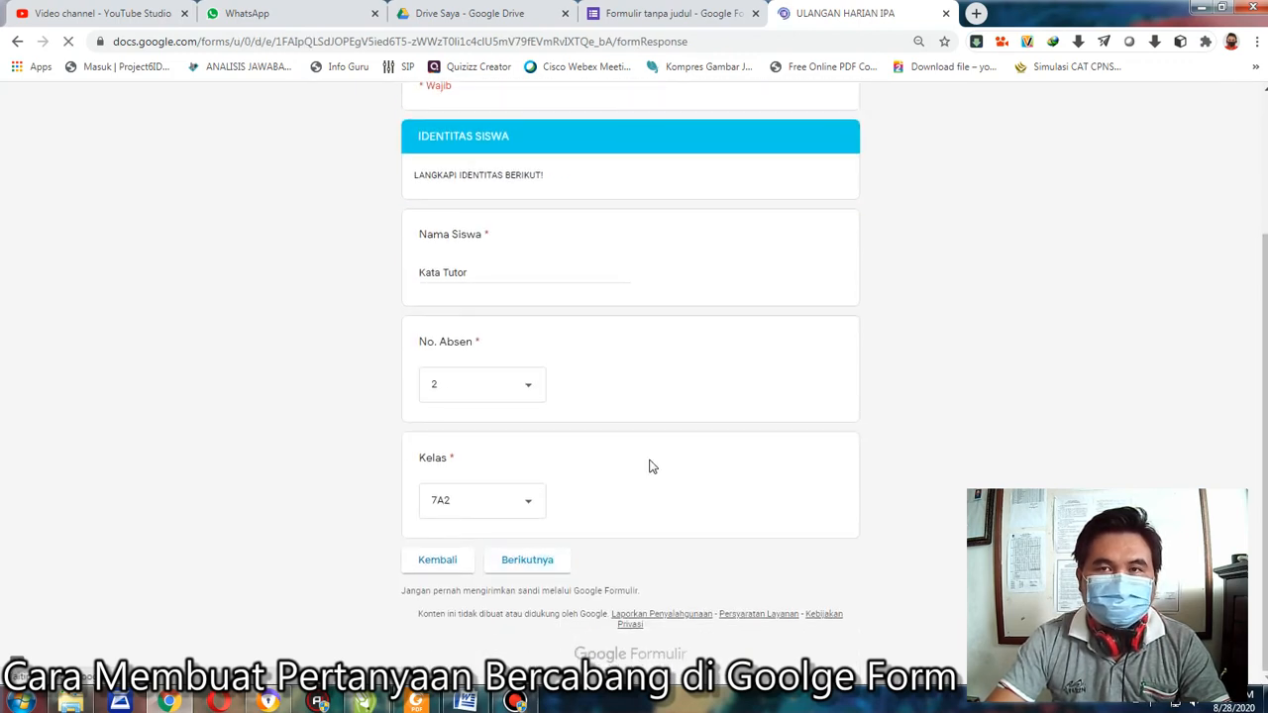
Step: Answer the first besaran pokok question with "Panjang, massa dan waktu" and look over the quiz questions
{"action": "scroll", "coordinate": [598, 275], "scroll_direction": "down", "scroll_amount": 5}
{"action": "scroll", "coordinate": [598, 274], "scroll_direction": "up", "scroll_amount": 3}
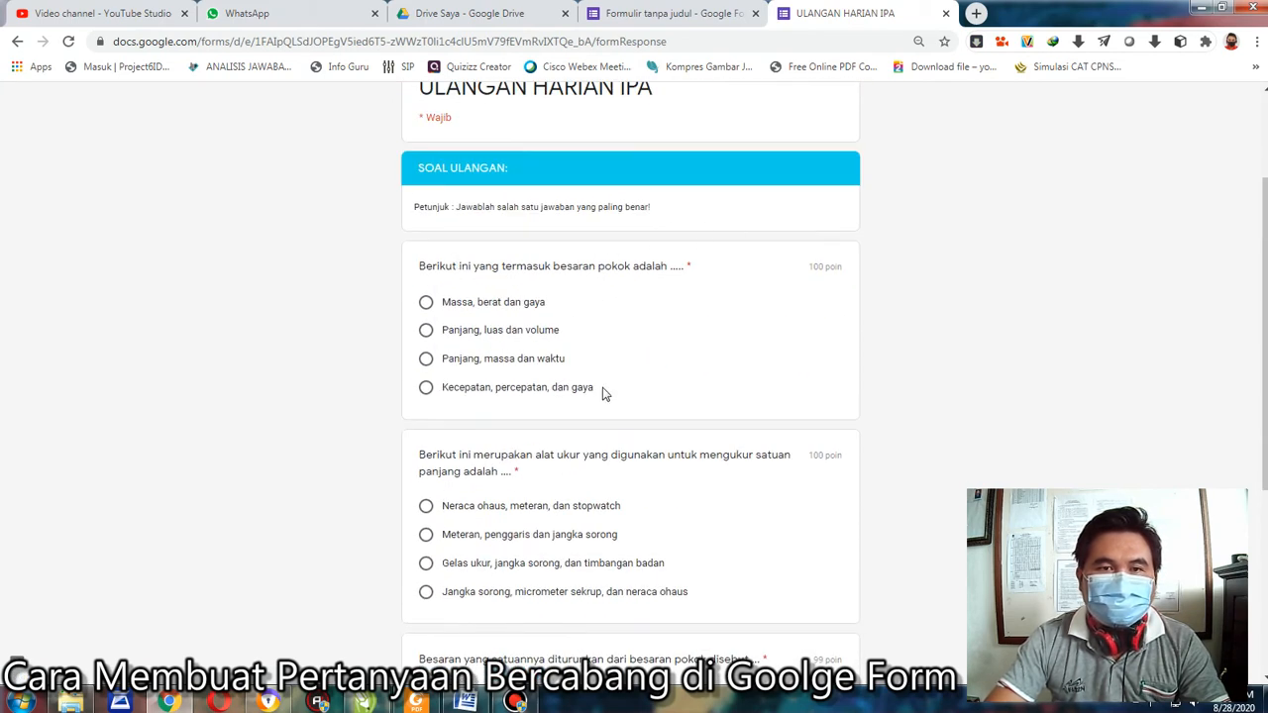
{"action": "left_click", "coordinate": [429, 362]}
{"action": "scroll", "coordinate": [666, 328], "scroll_direction": "down", "scroll_amount": 2}
{"action": "scroll", "coordinate": [667, 328], "scroll_direction": "down", "scroll_amount": 2}
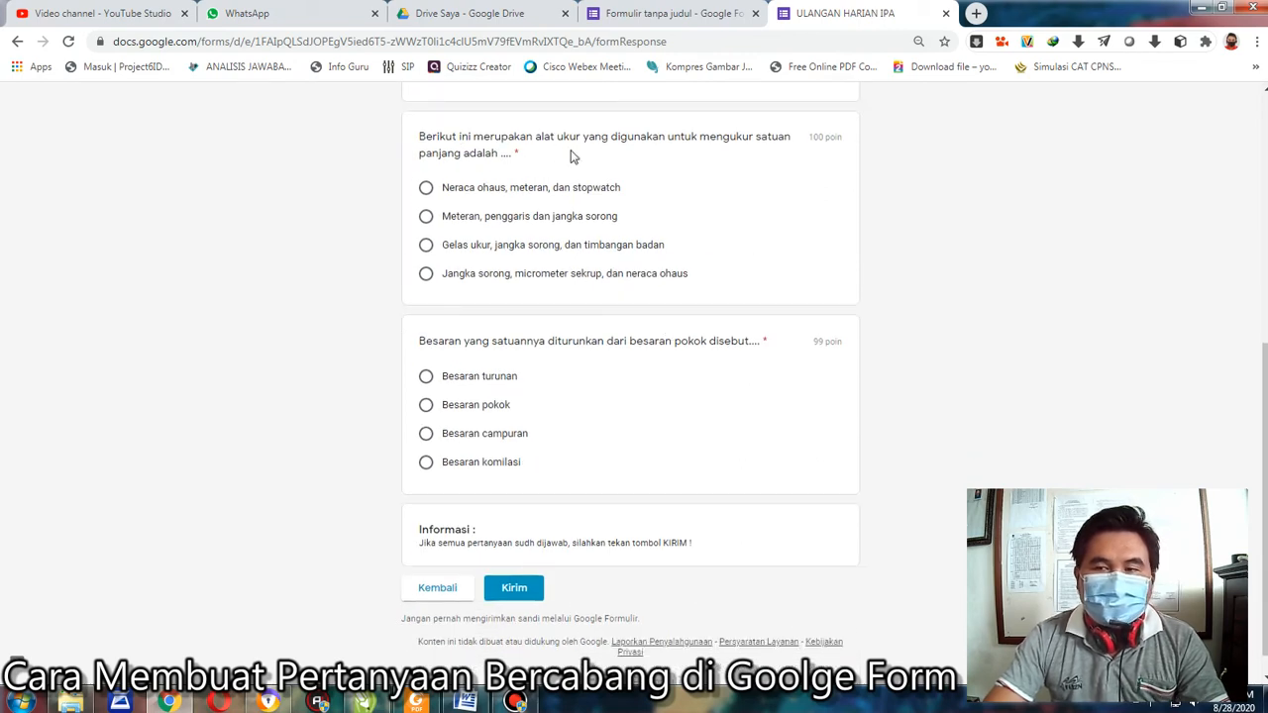
{"action": "scroll", "coordinate": [571, 157], "scroll_direction": "up", "scroll_amount": 3}
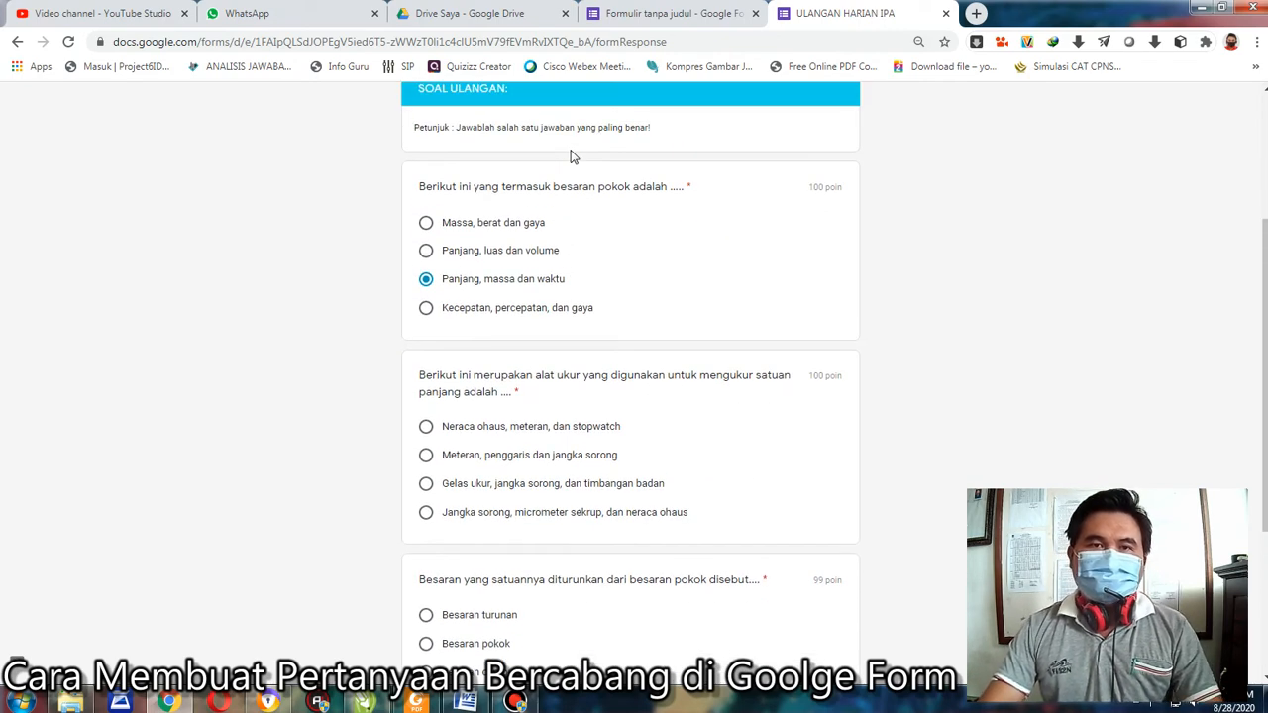
{"action": "scroll", "coordinate": [571, 157], "scroll_direction": "up", "scroll_amount": 1}
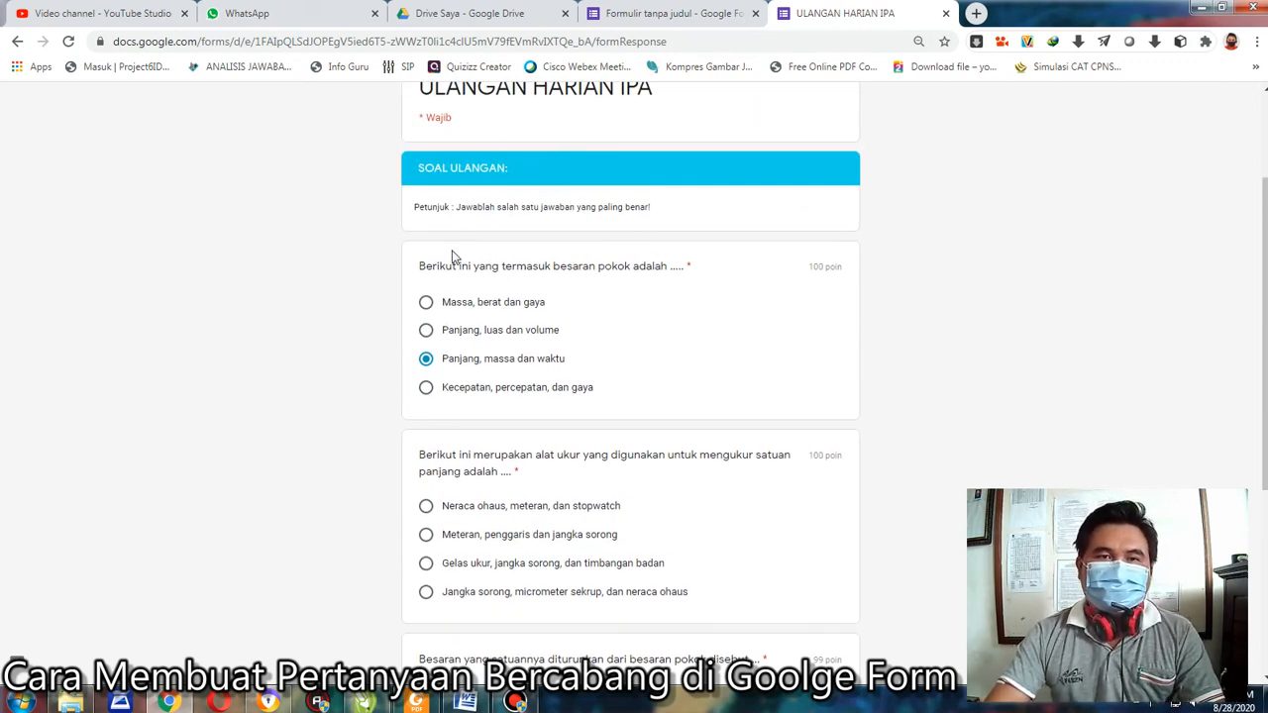
{"action": "scroll", "coordinate": [567, 292], "scroll_direction": "down", "scroll_amount": 3}
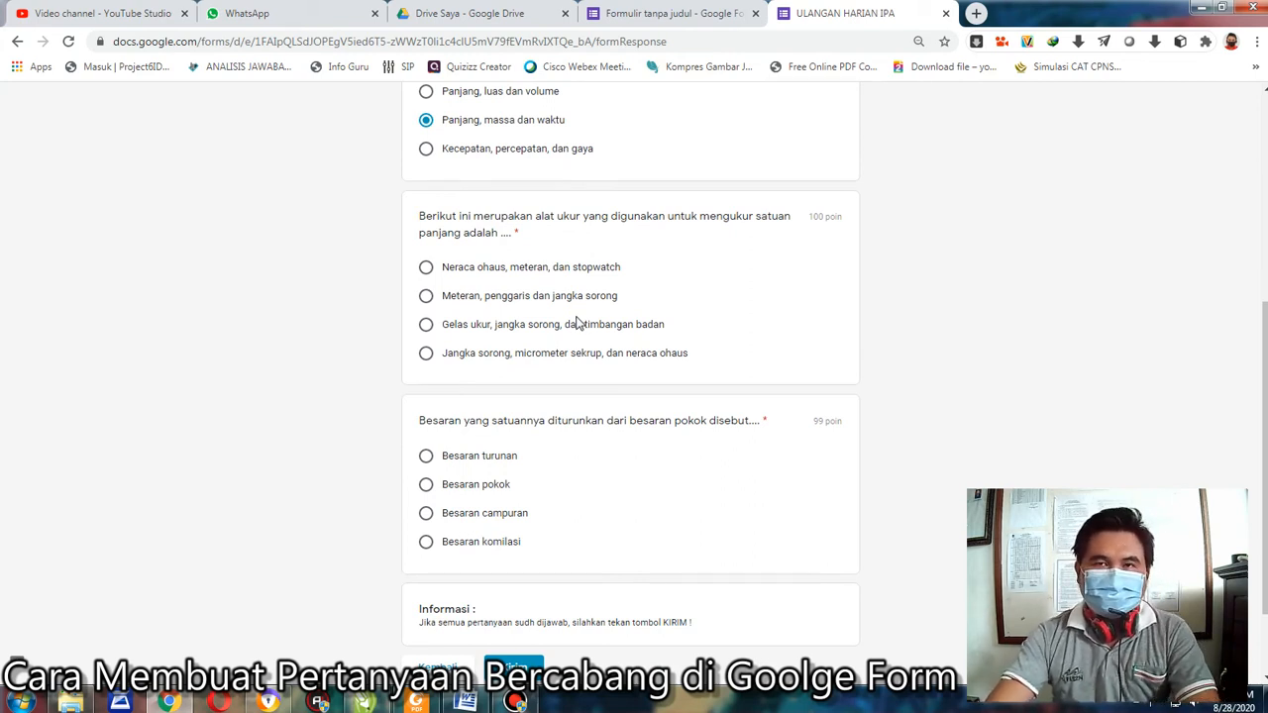
{"action": "scroll", "coordinate": [577, 322], "scroll_direction": "up", "scroll_amount": 3}
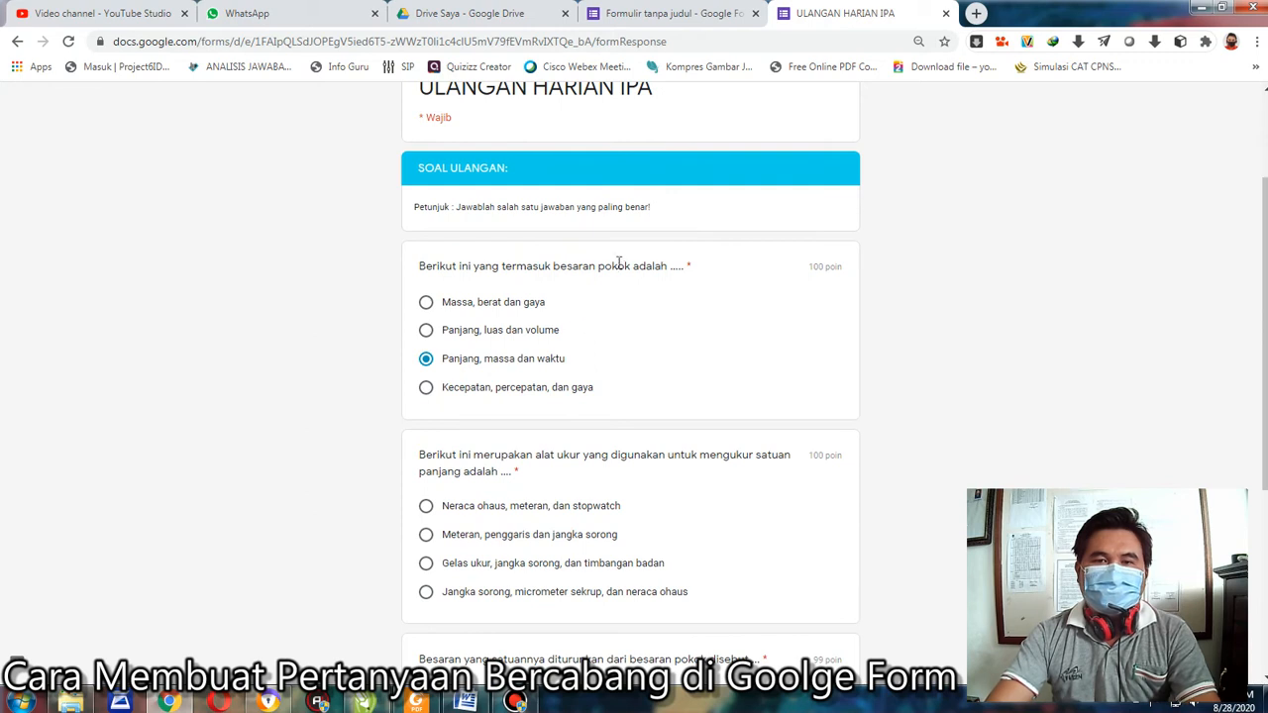
Step: Answer the alat ukur question with "Meteran, penggaris dan jangka sorong" and the "Besaran yang satuannya diturunkan" question with "Besaran turunan"
{"action": "scroll", "coordinate": [614, 263], "scroll_direction": "down", "scroll_amount": 2}
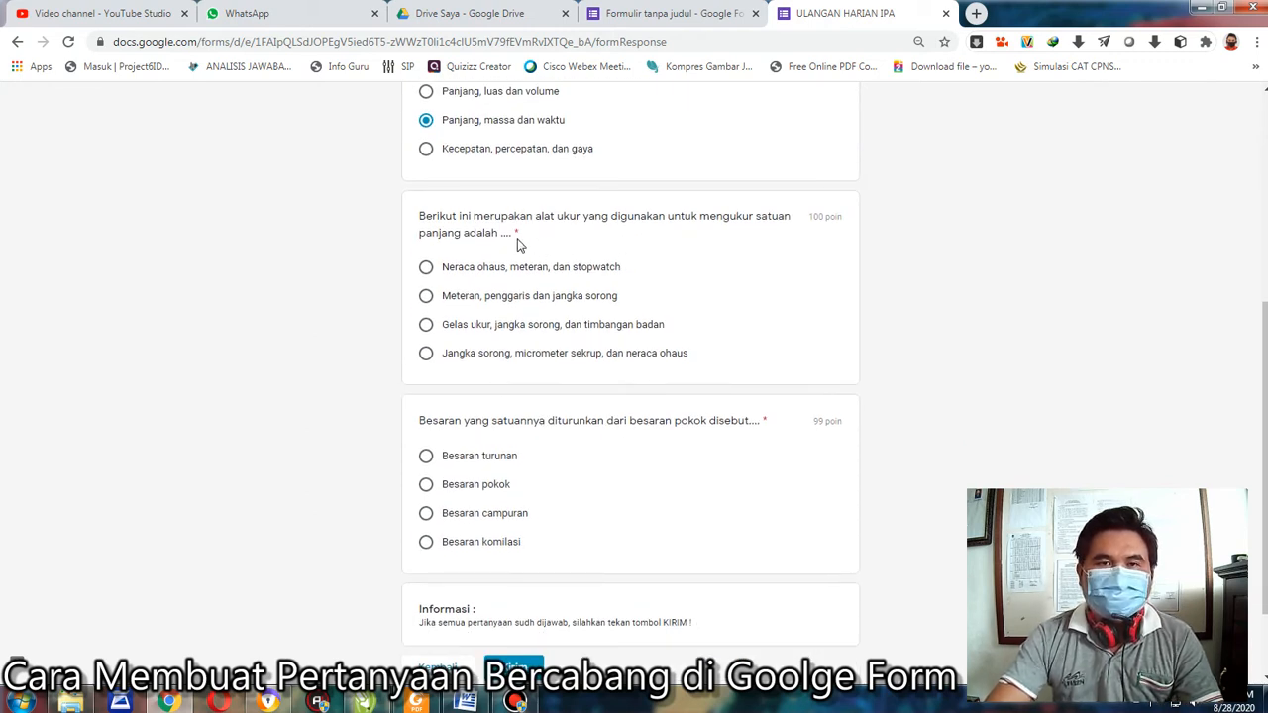
{"action": "left_click", "coordinate": [426, 296]}
{"action": "scroll", "coordinate": [541, 309], "scroll_direction": "down", "scroll_amount": 1}
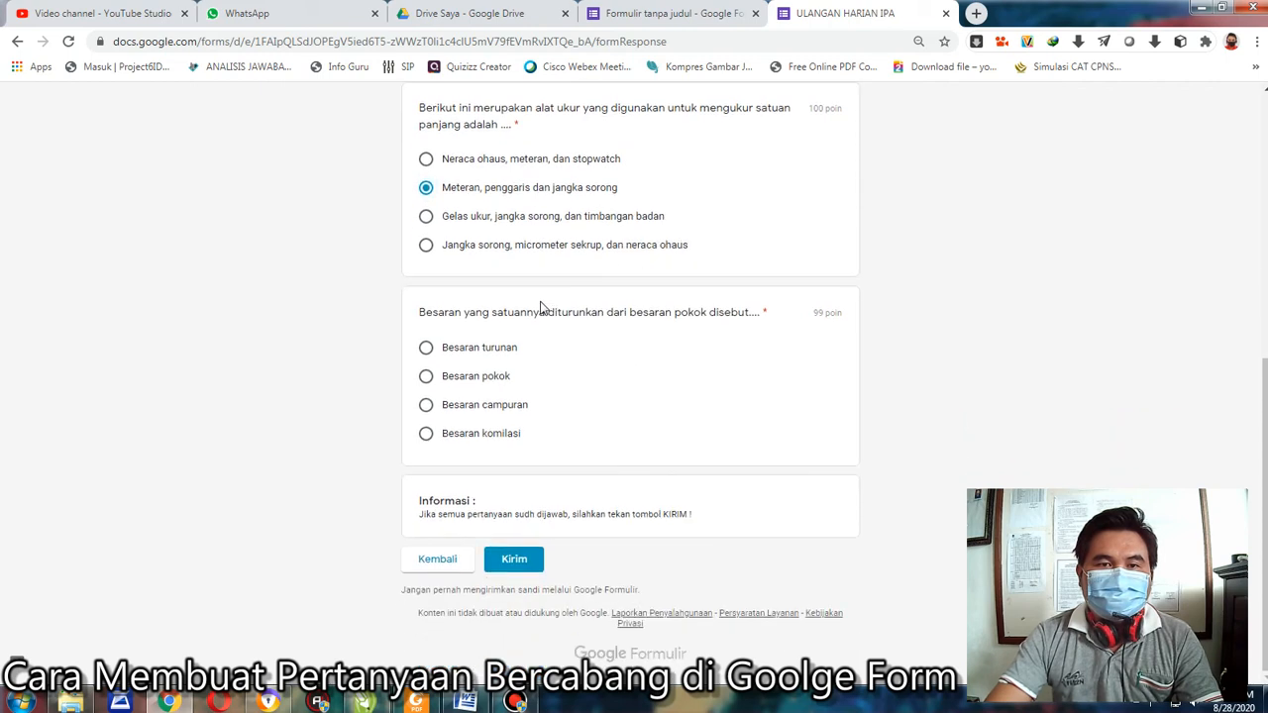
{"action": "left_click", "coordinate": [426, 347]}
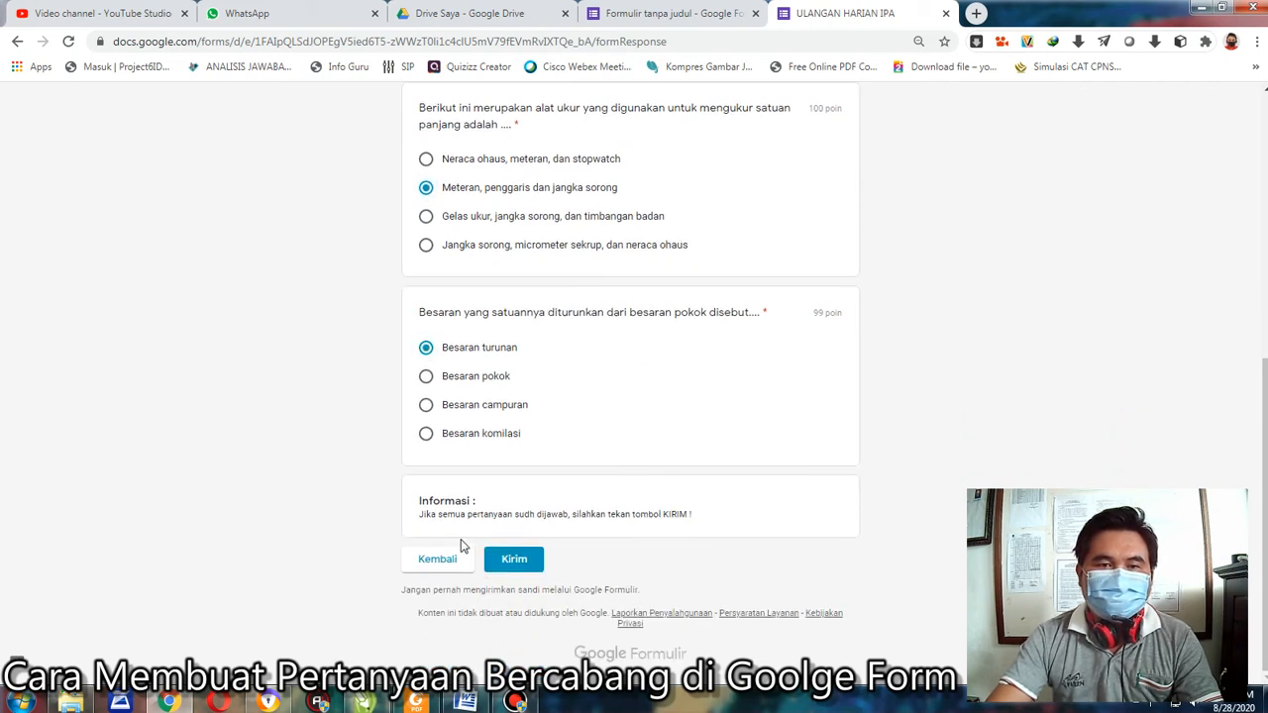
Step: Submit the quiz answers and view the resulting score
{"action": "left_click", "coordinate": [517, 561]}
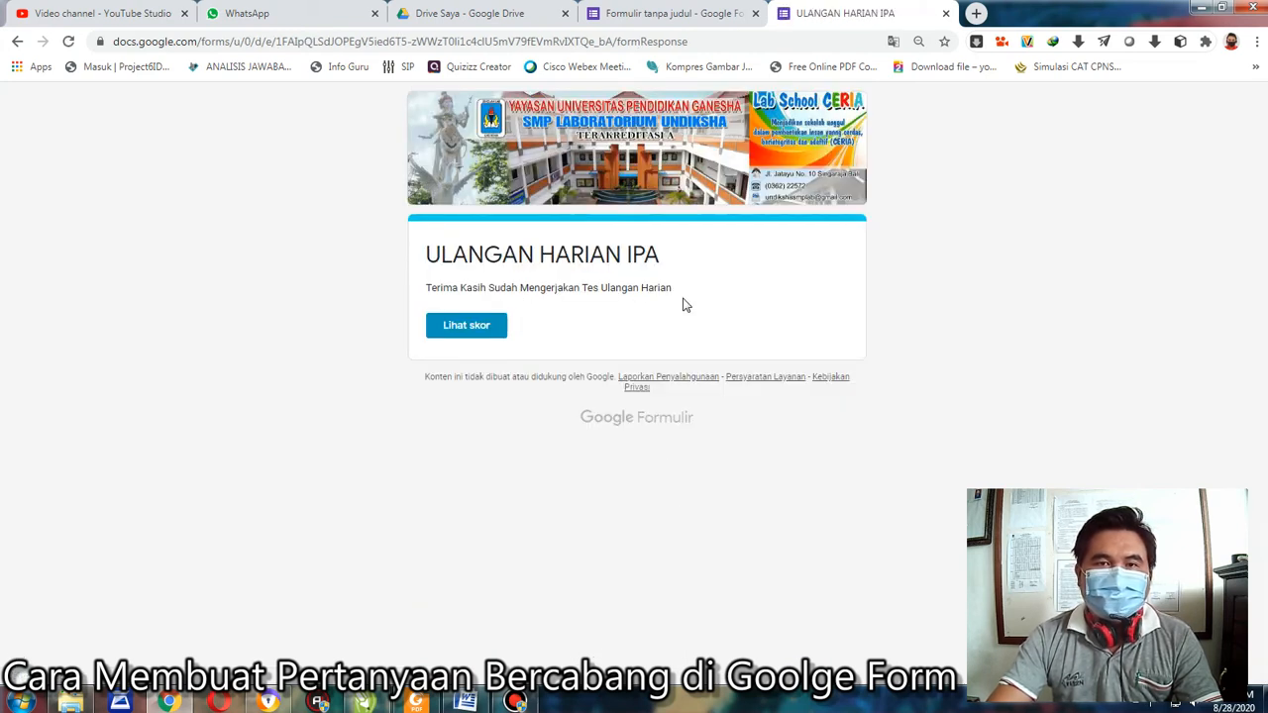
{"action": "left_click", "coordinate": [482, 326]}
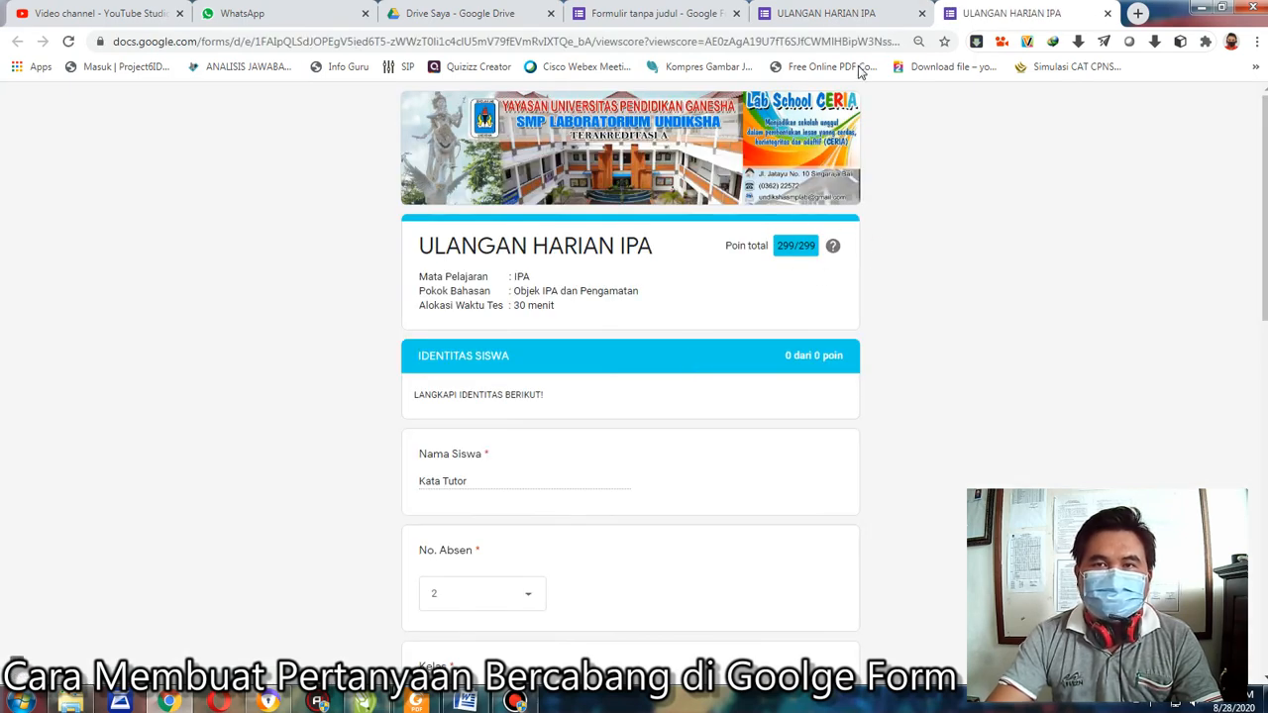
{"action": "left_click", "coordinate": [821, 12]}
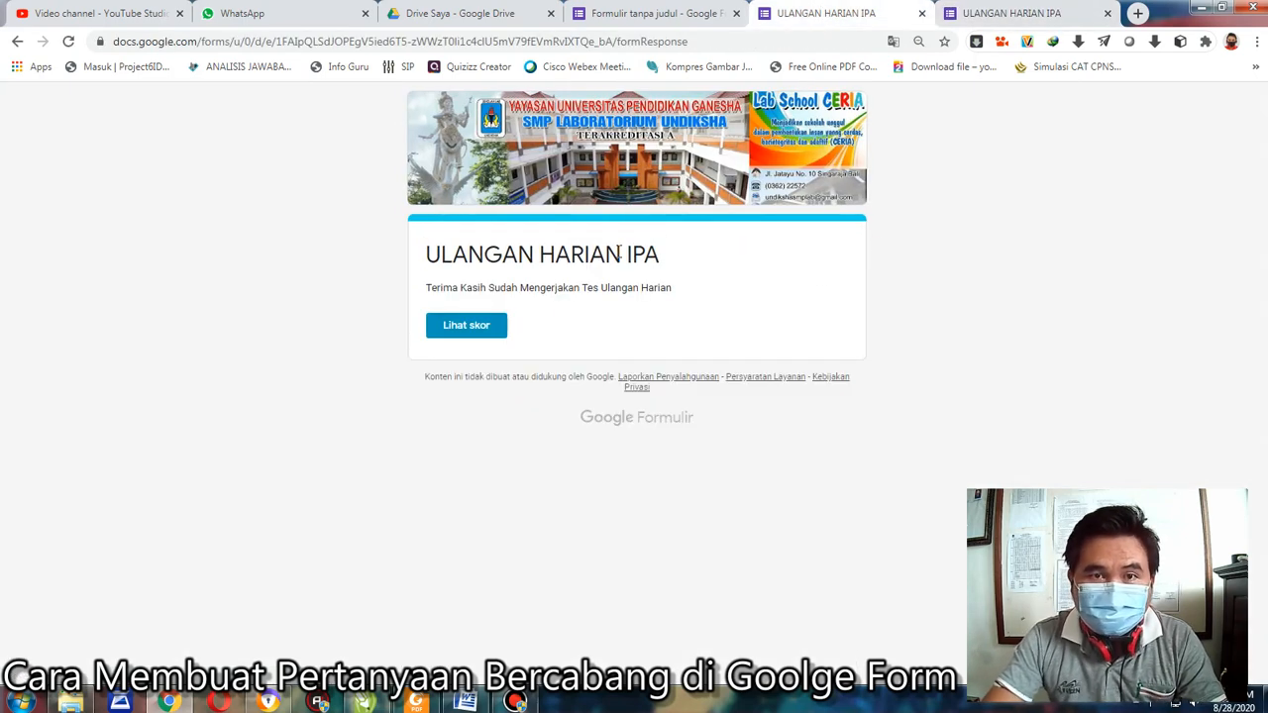
Step: Return to the form editor and set the "Besaran yang satuannya diturunkan" question's answer key to 100 points
{"action": "left_click", "coordinate": [662, 12]}
{"action": "scroll", "coordinate": [783, 364], "scroll_direction": "down", "scroll_amount": 5}
{"action": "scroll", "coordinate": [782, 363], "scroll_direction": "down", "scroll_amount": 10}
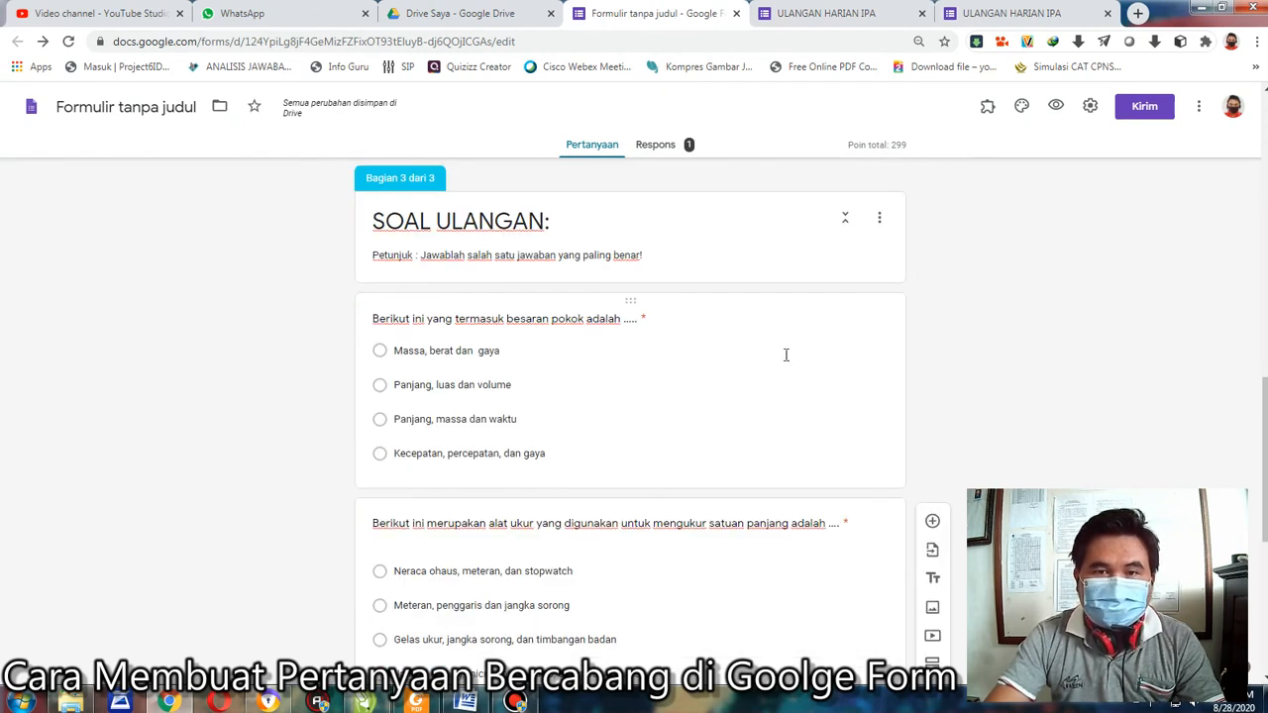
{"action": "left_click", "coordinate": [787, 354]}
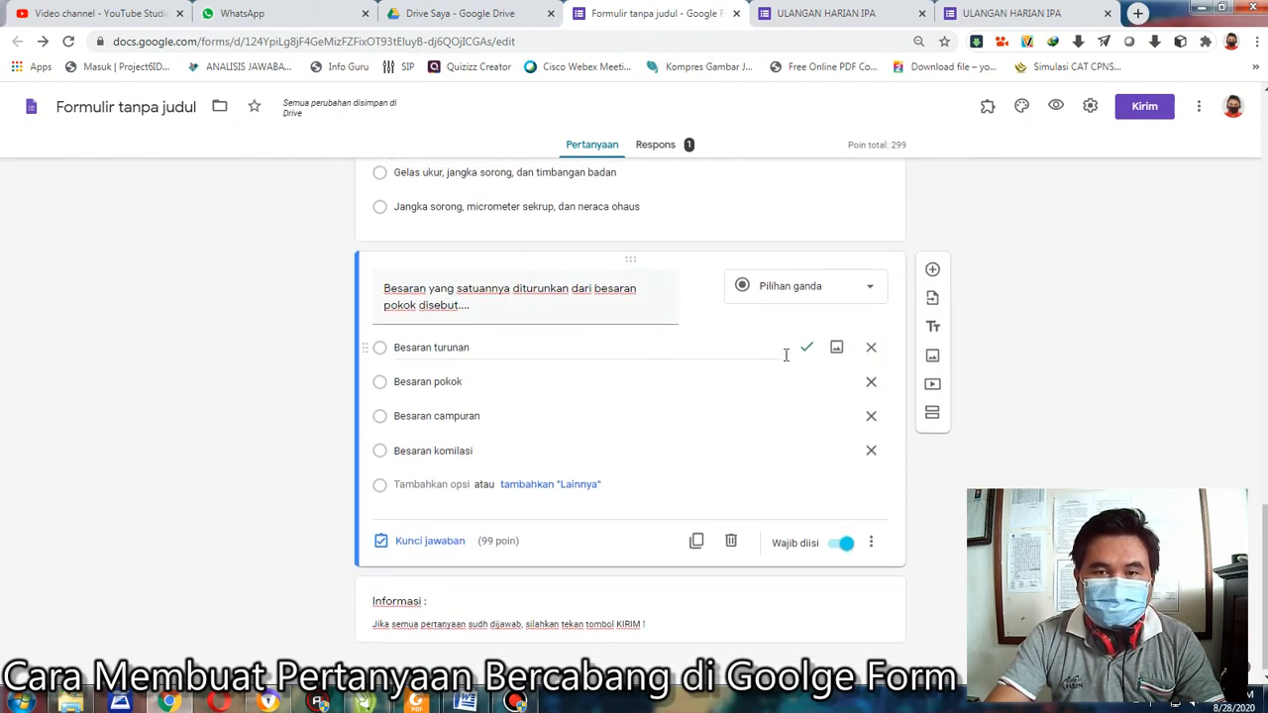
{"action": "left_click", "coordinate": [426, 545]}
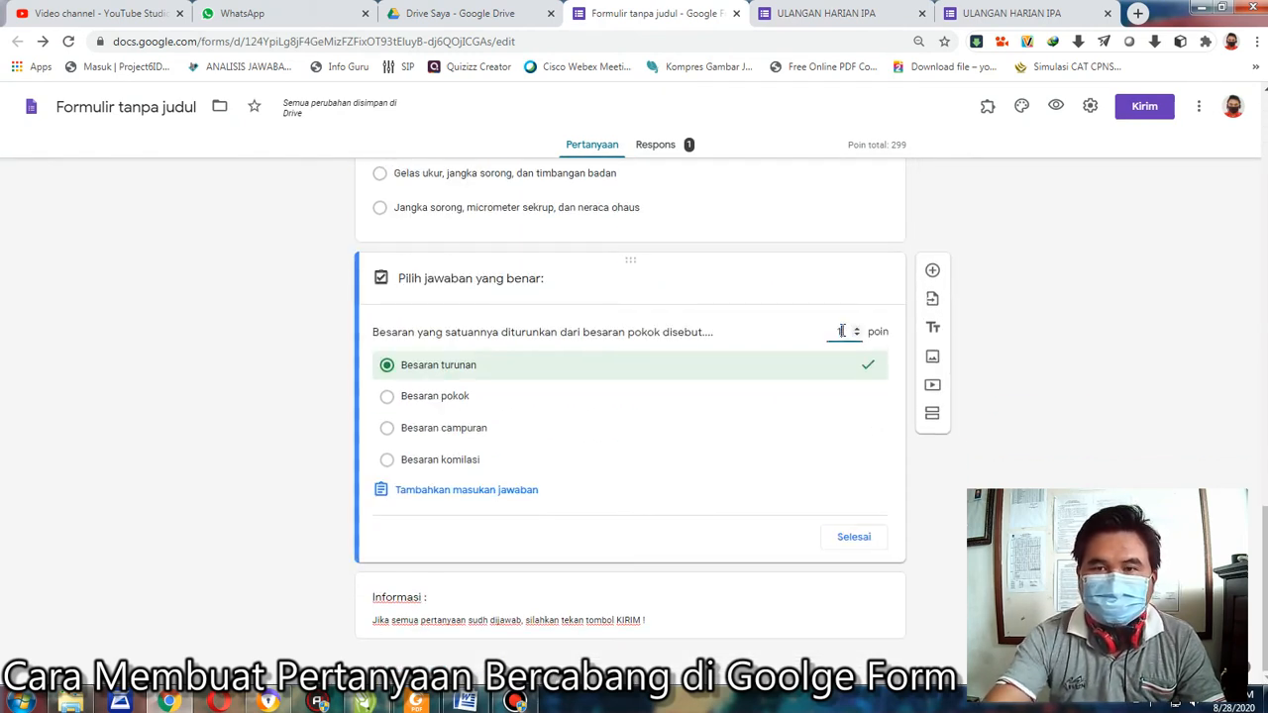
{"action": "left_click", "coordinate": [852, 537]}
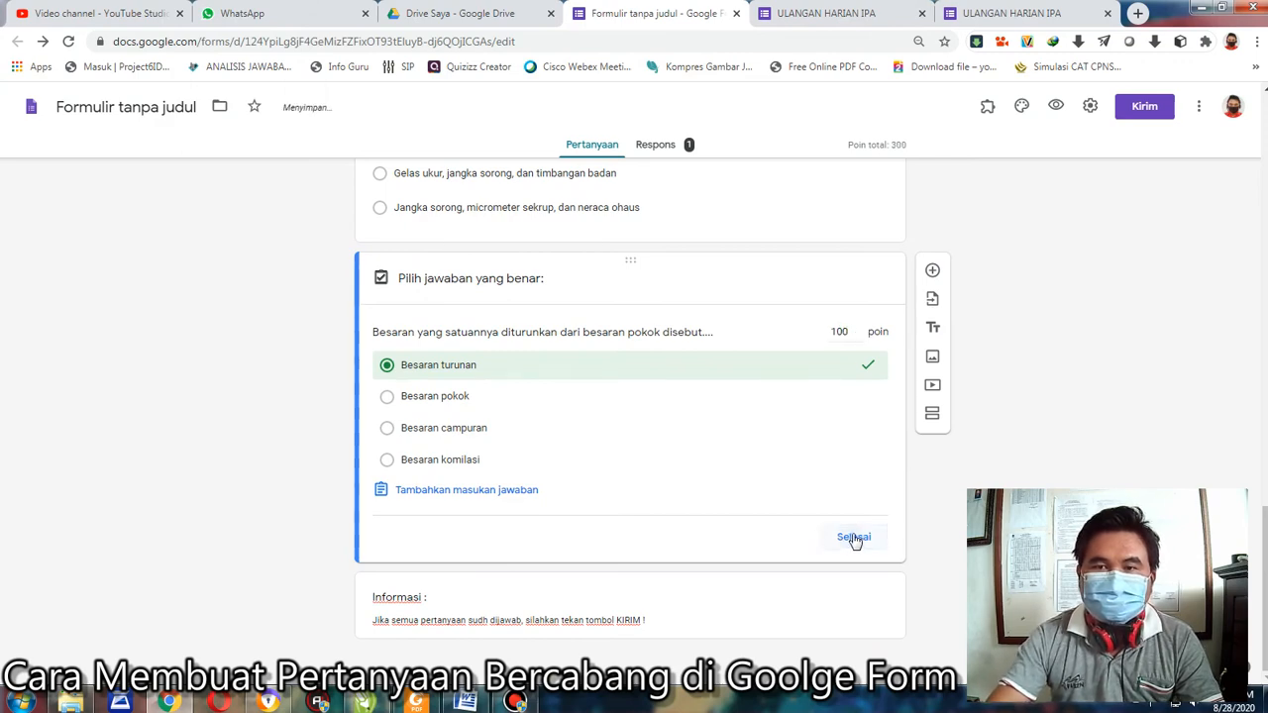
Step: Add a blank question to the opening ULANGAN HARIAN IPA section and set its type to "Jawaban singkat"
{"action": "scroll", "coordinate": [792, 411], "scroll_direction": "up", "scroll_amount": 20}
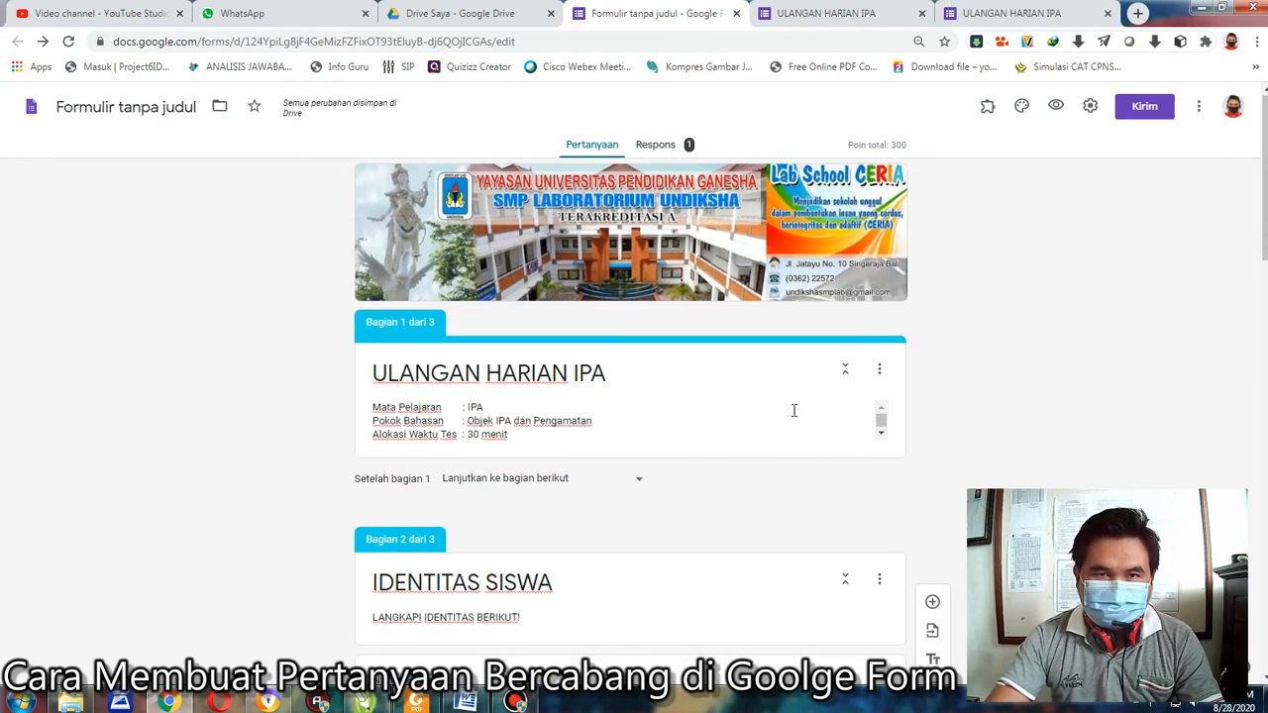
{"action": "scroll", "coordinate": [997, 256], "scroll_direction": "down", "scroll_amount": 2}
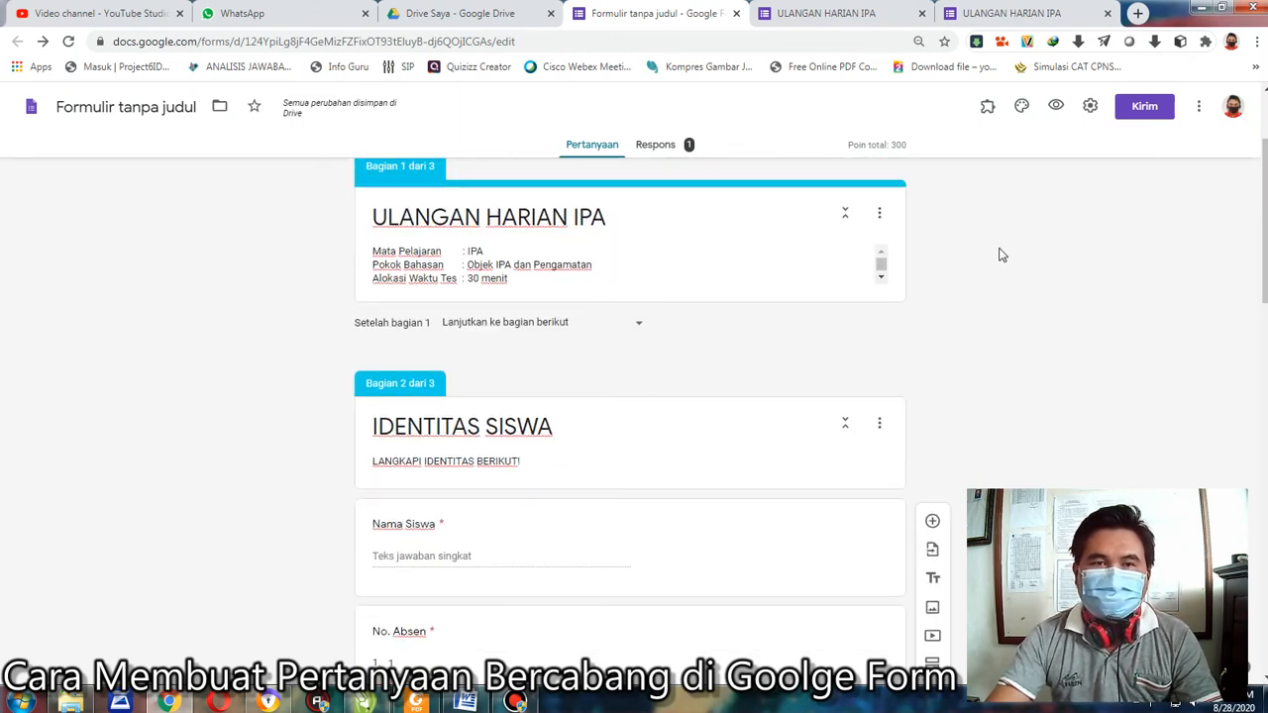
{"action": "left_click", "coordinate": [677, 244]}
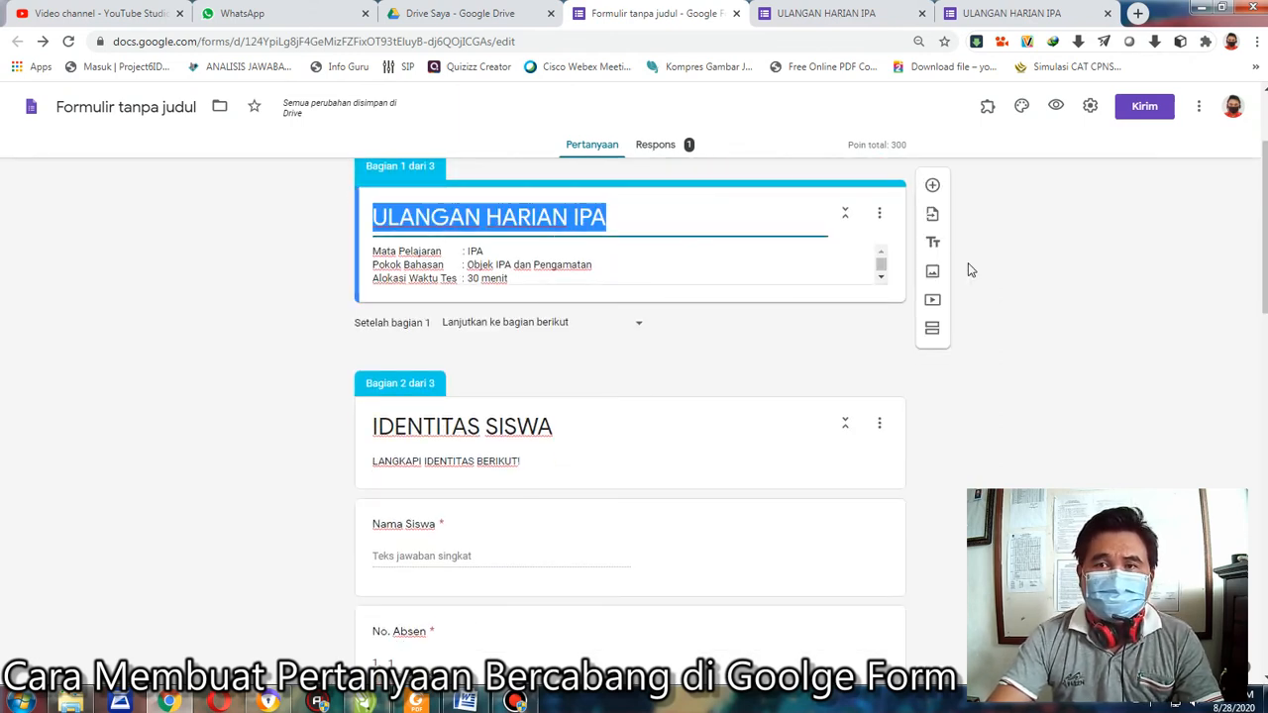
{"action": "left_click", "coordinate": [933, 187]}
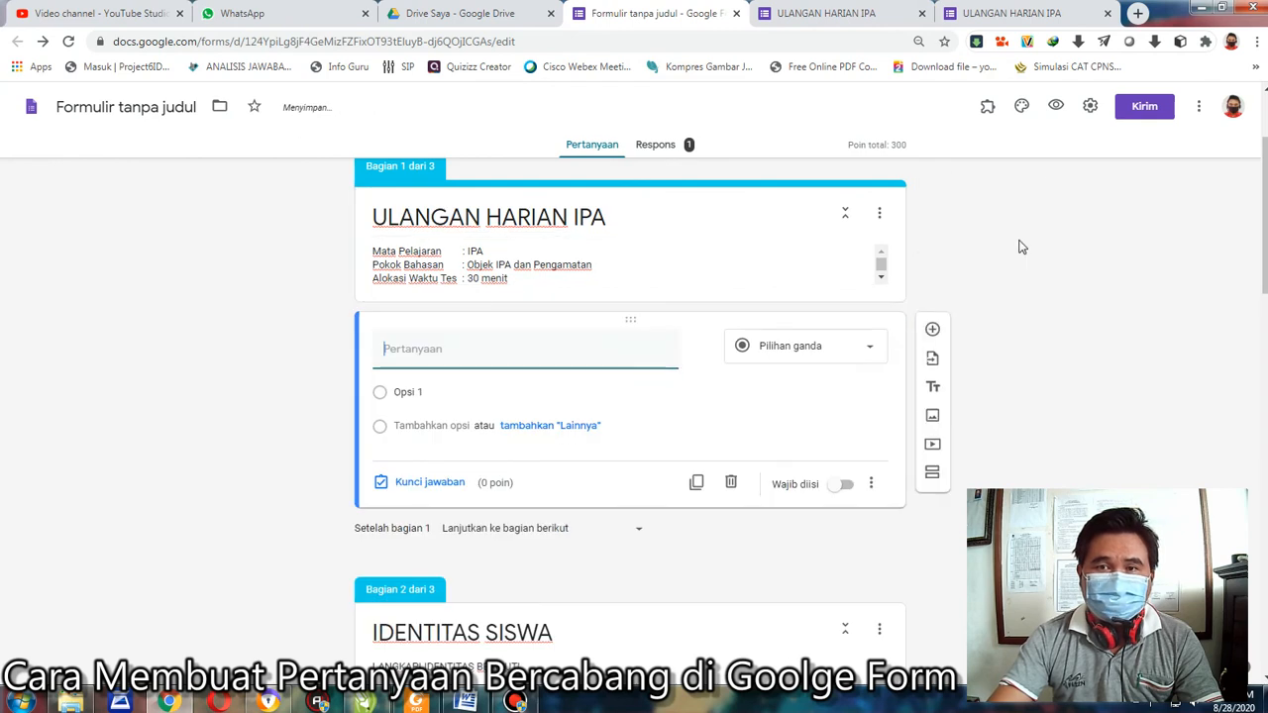
{"action": "left_click", "coordinate": [861, 354]}
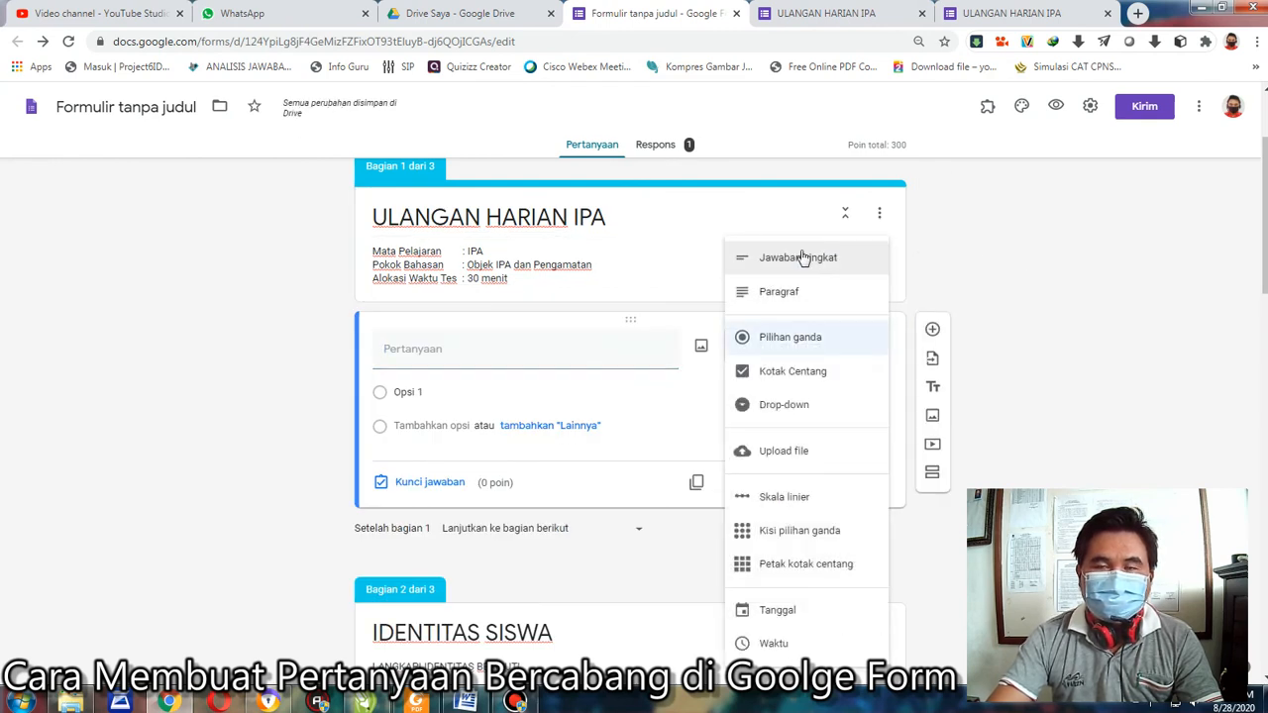
{"action": "left_click", "coordinate": [837, 263]}
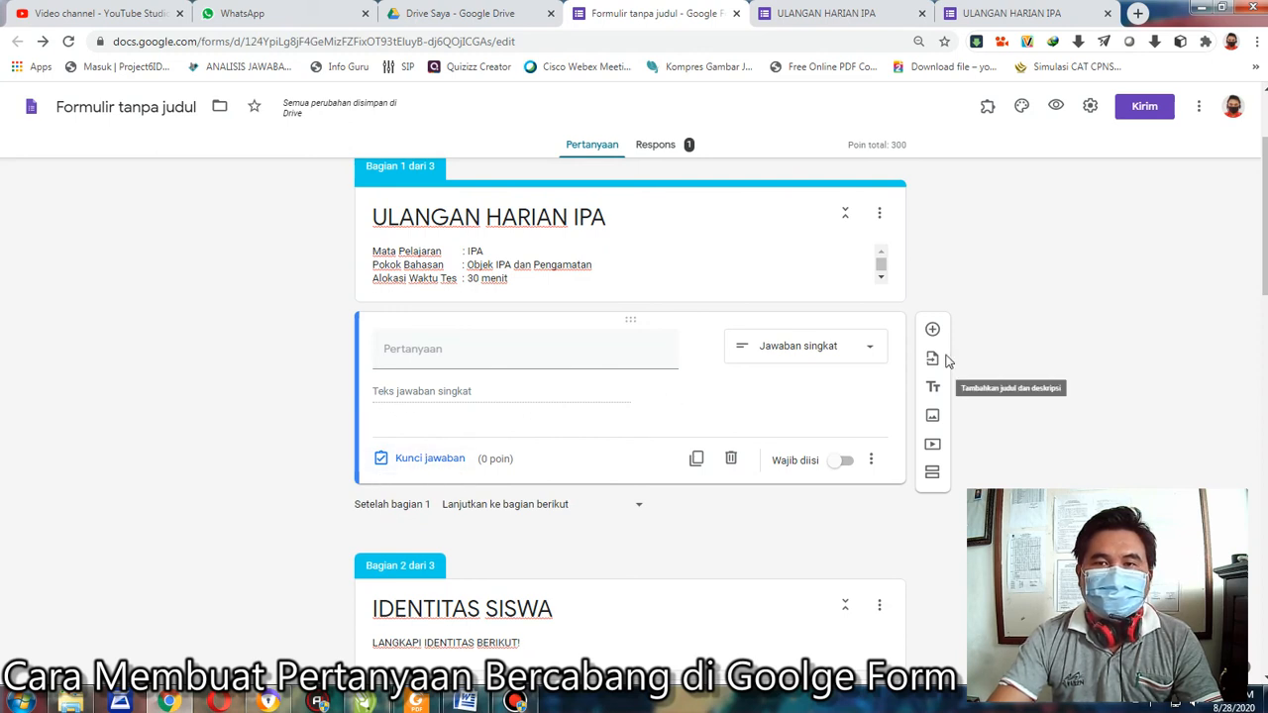
{"action": "left_click", "coordinate": [860, 345]}
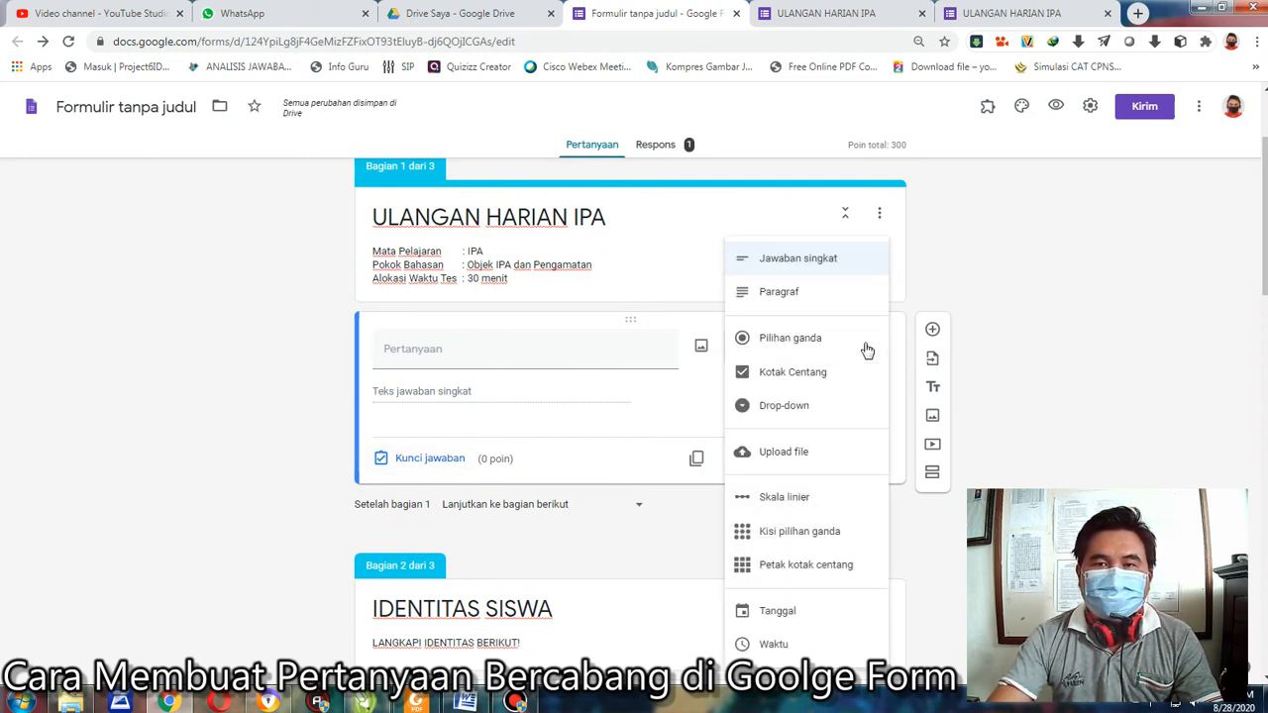
{"action": "left_click", "coordinate": [1014, 292]}
{"action": "scroll", "coordinate": [1015, 292], "scroll_direction": "up", "scroll_amount": 3}
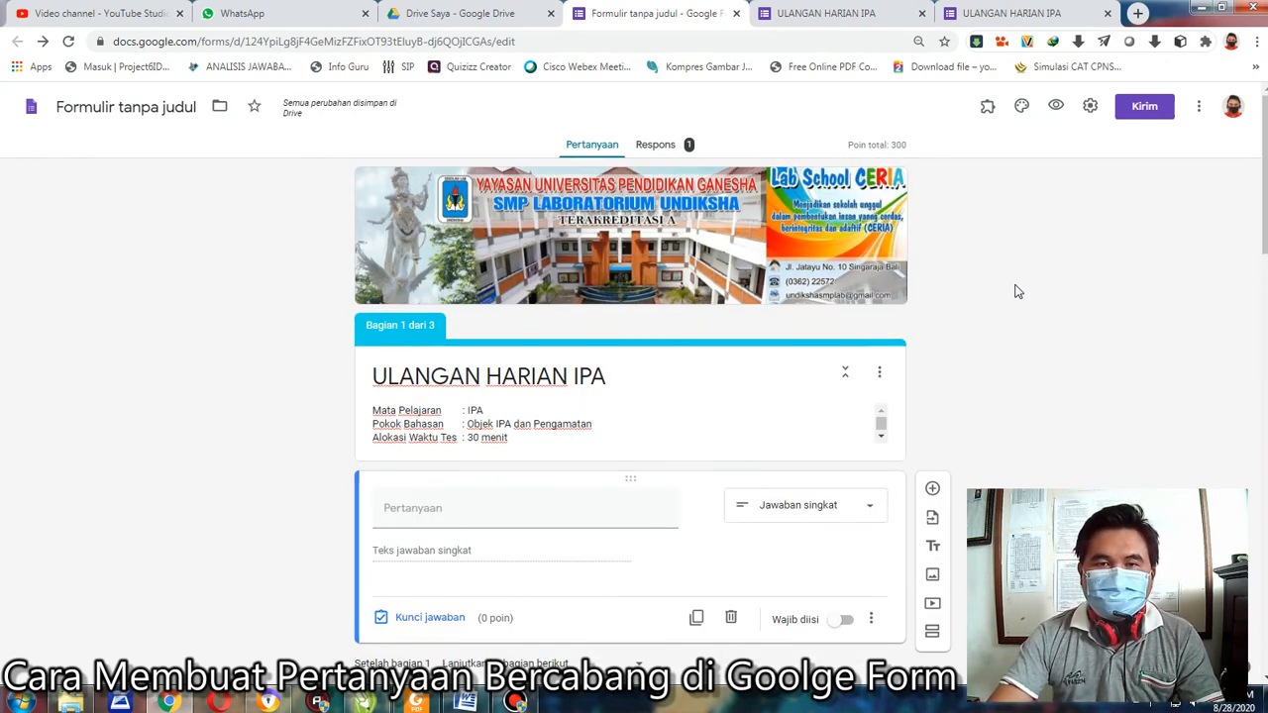
Step: Examine the summary of the form's responses and return to the question editor
{"action": "left_click", "coordinate": [666, 149]}
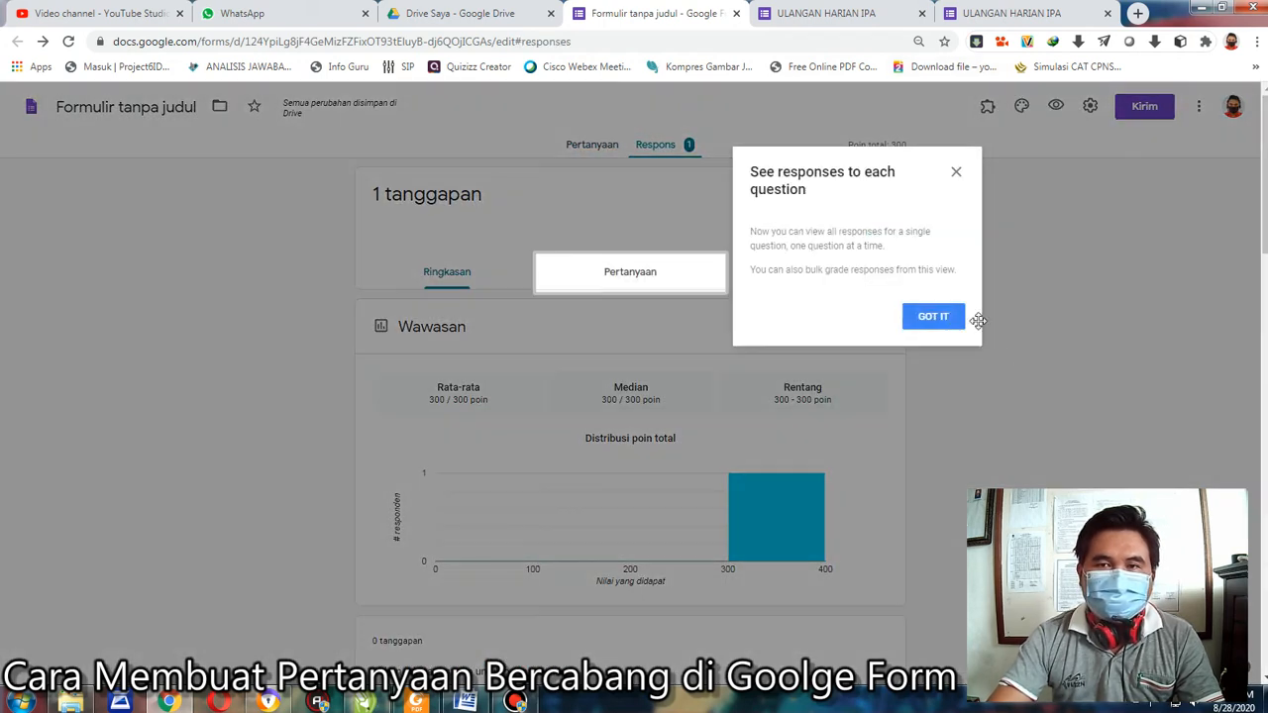
{"action": "left_click", "coordinate": [937, 316]}
{"action": "scroll", "coordinate": [940, 319], "scroll_direction": "down", "scroll_amount": 3}
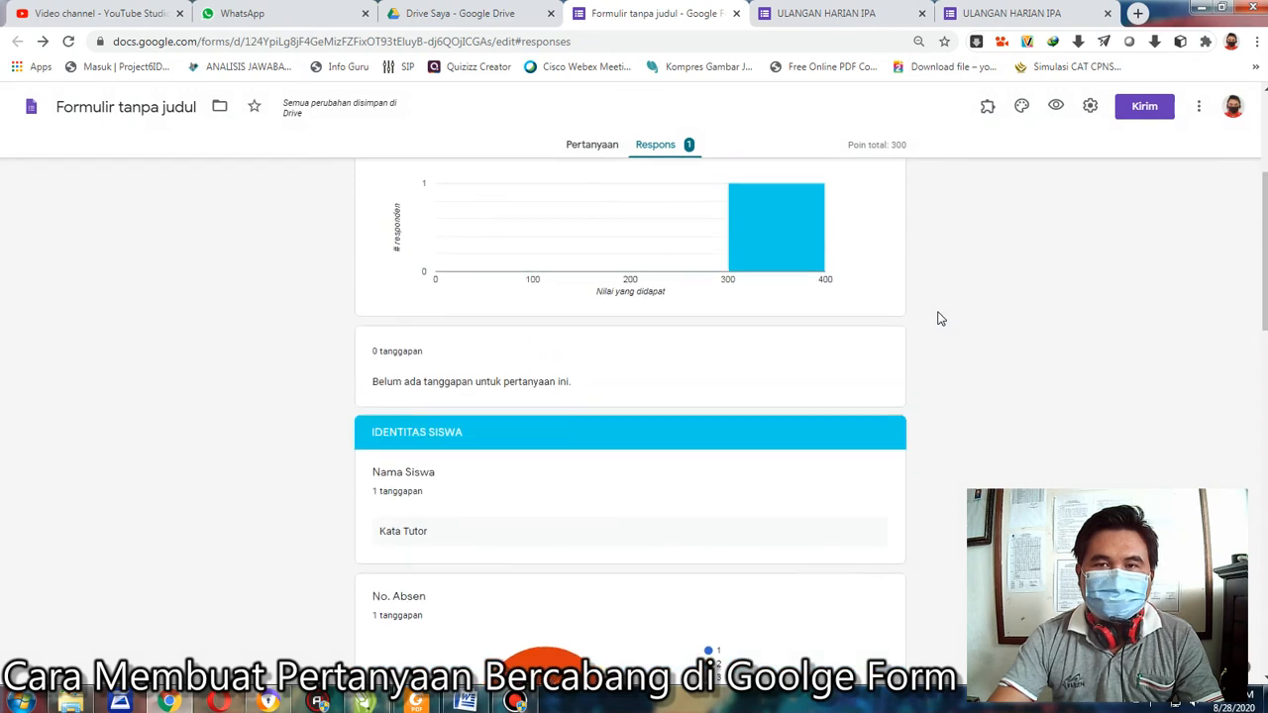
{"action": "scroll", "coordinate": [940, 318], "scroll_direction": "up", "scroll_amount": 3}
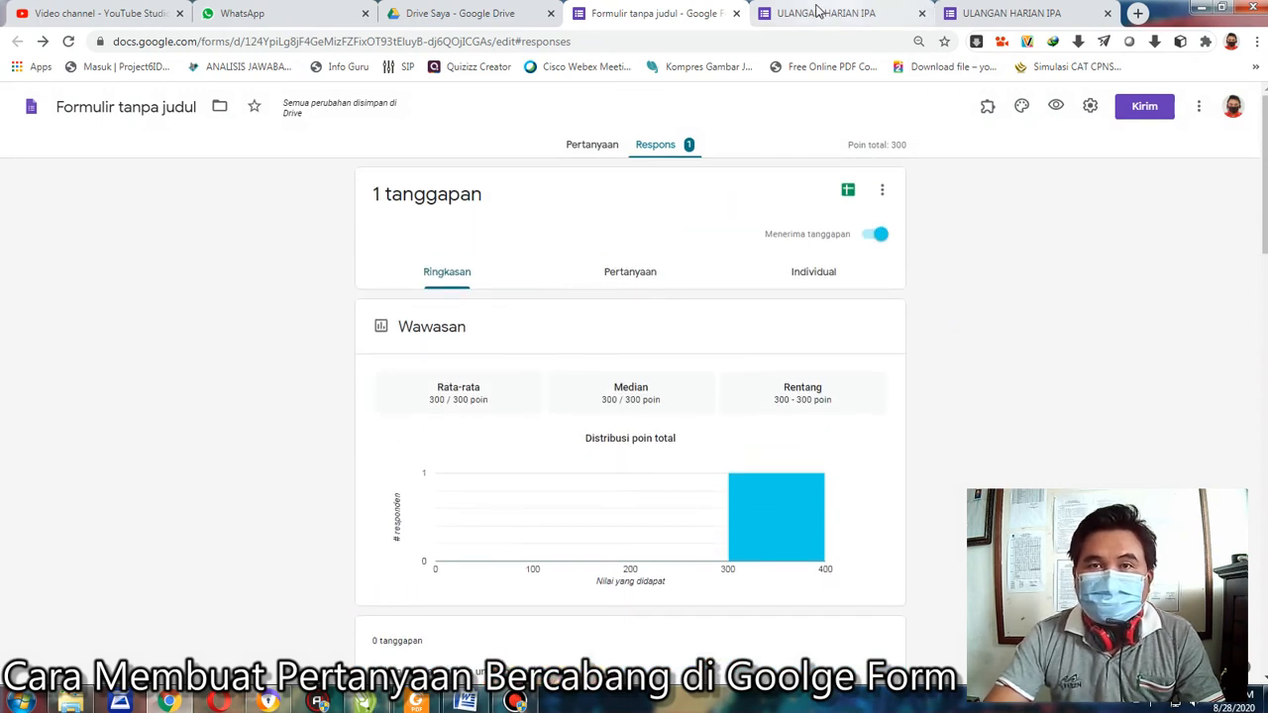
{"action": "left_click", "coordinate": [591, 145]}
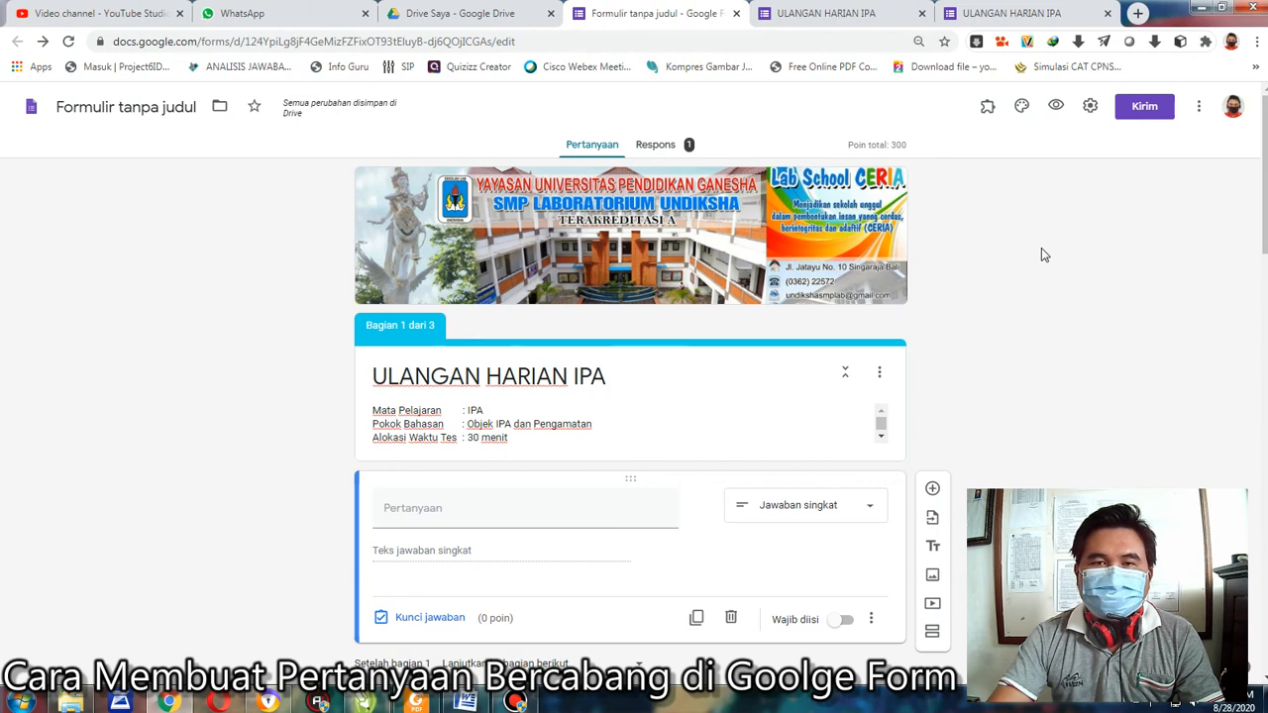
{"action": "left_click", "coordinate": [515, 702]}
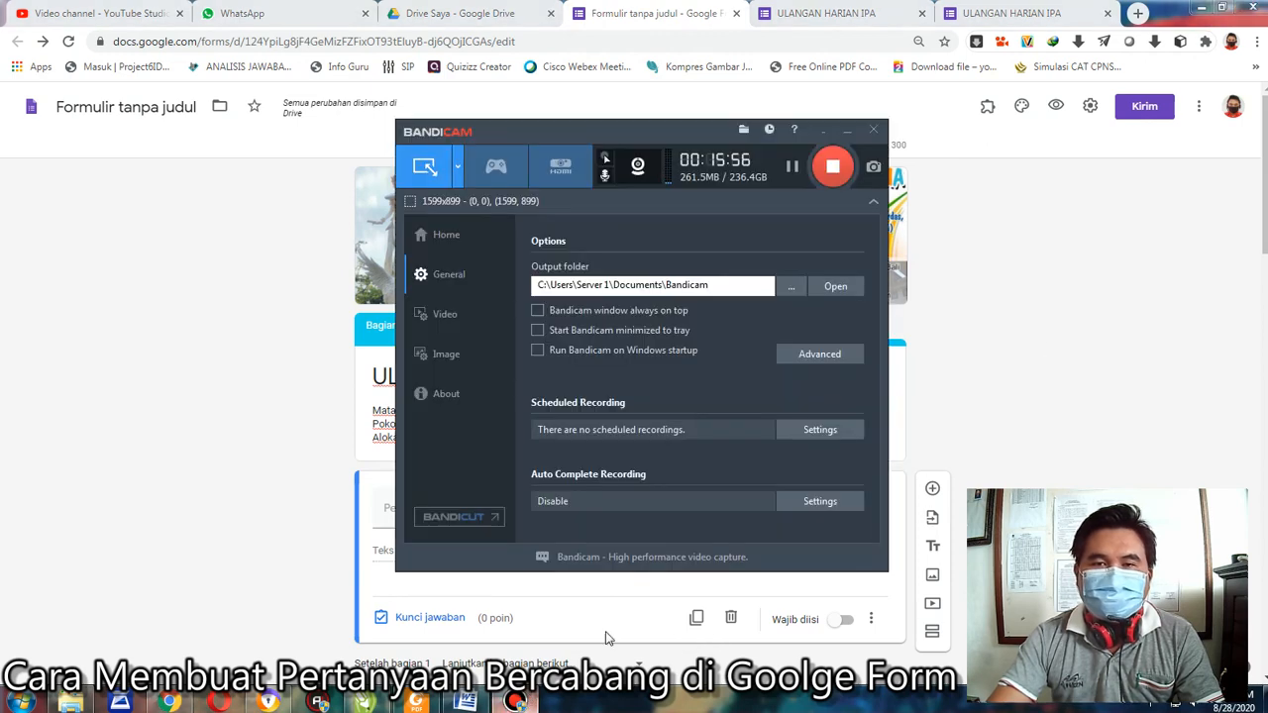